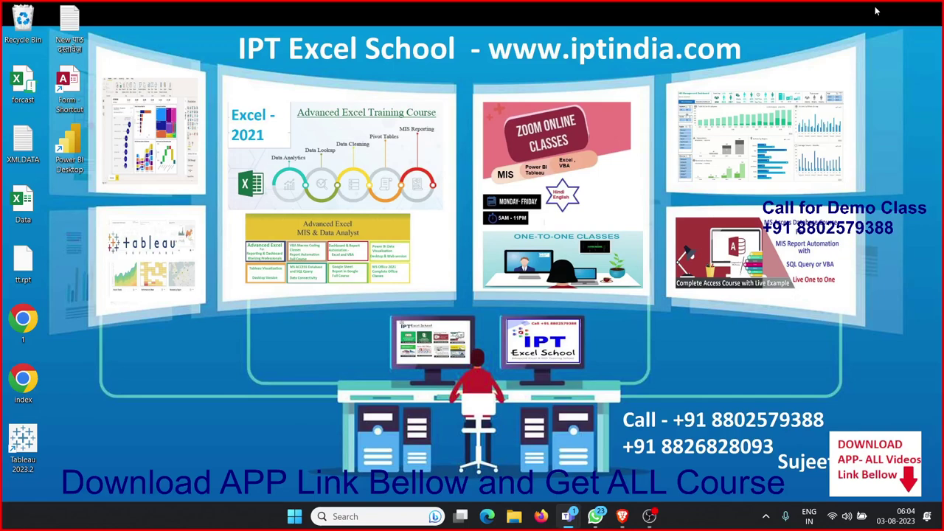
- Browse File Explorer to APP_Rec (D:) > SL > Data > 2023 > Aug
click(650, 516)
click(659, 519)
click(515, 516)
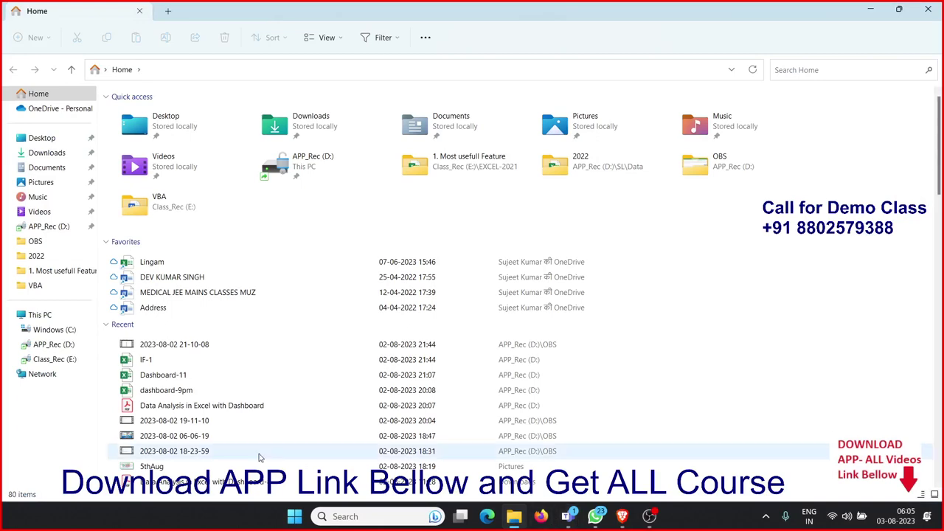
click(45, 344)
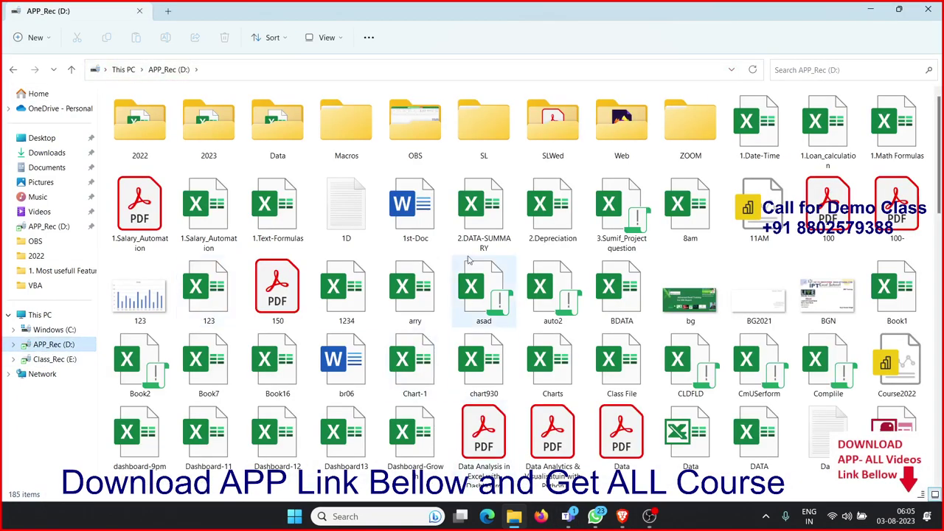
double_click(490, 154)
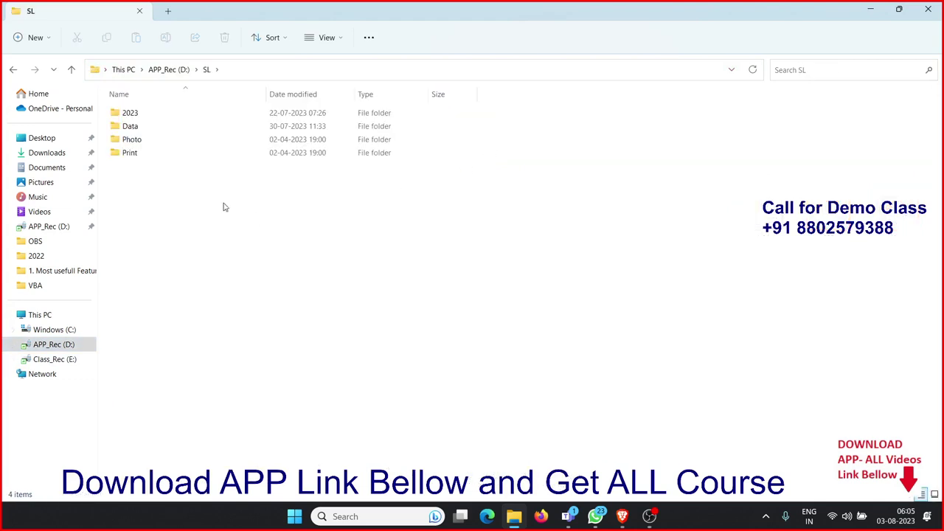
double_click(155, 127)
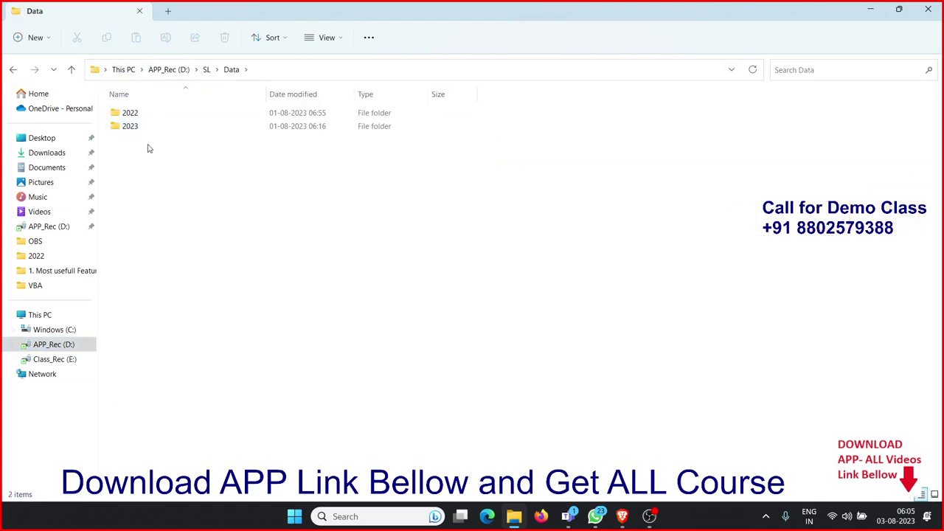
double_click(151, 131)
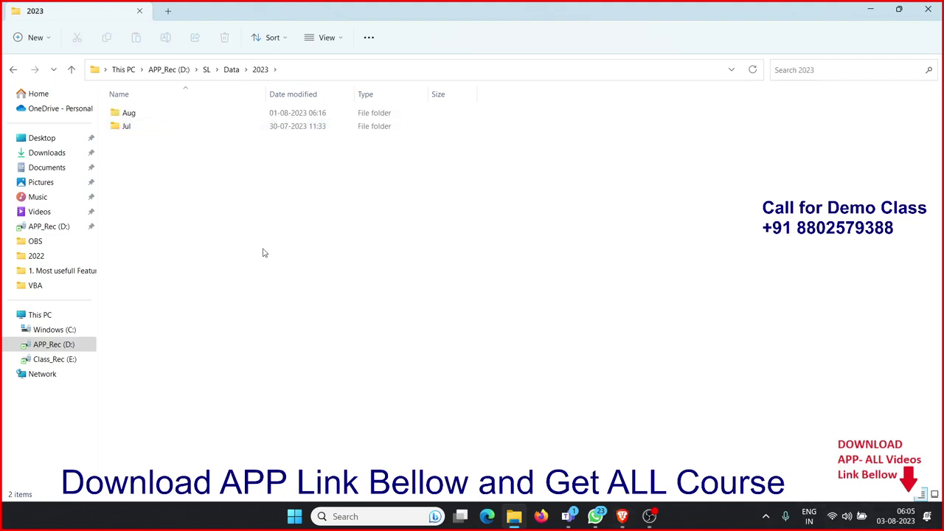
double_click(160, 121)
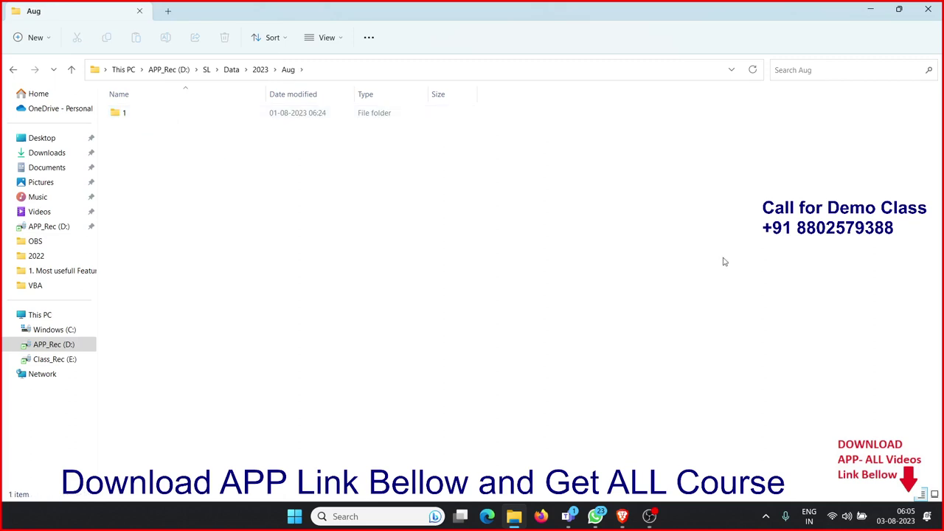
- Create a new folder named 3 inside Aug
right_click(212, 154)
mouse_move(250, 227)
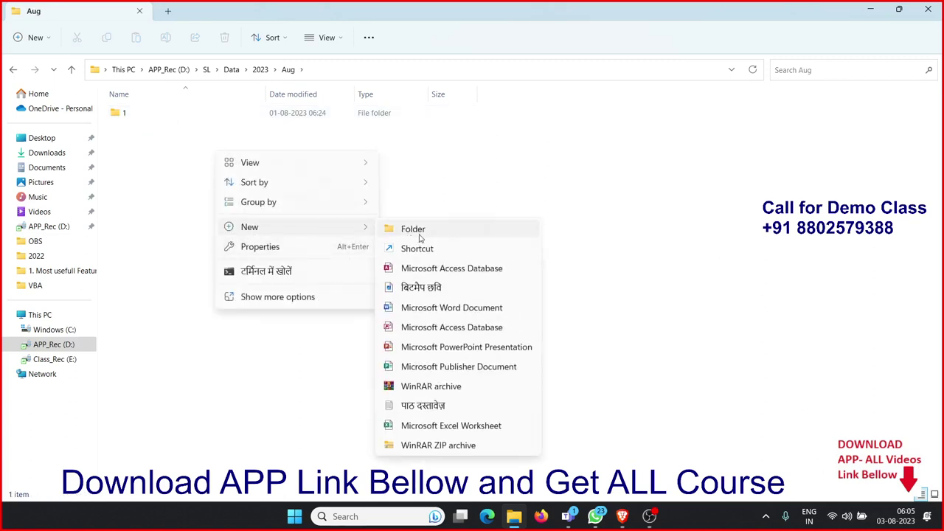
click(419, 235)
text(3)
key(Return)
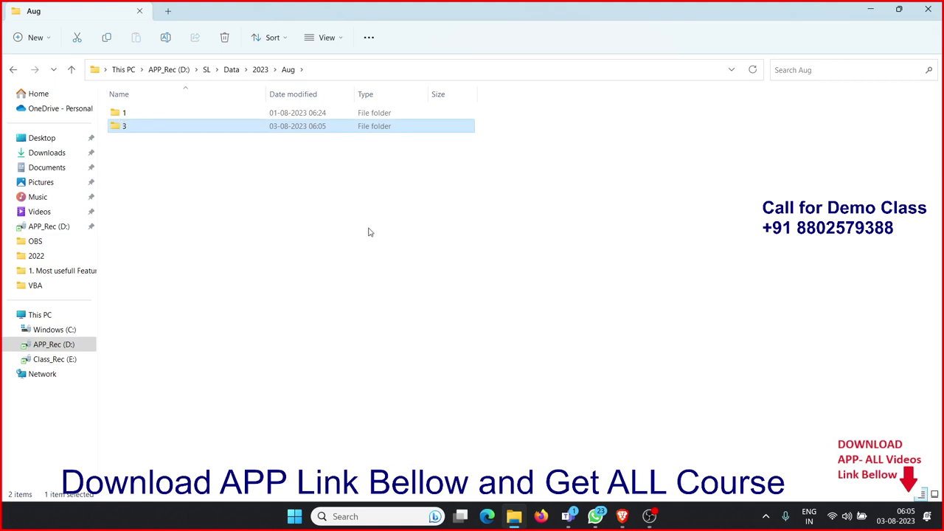
- Inside folder 3, create an Excel worksheet named 03-Aug-2023
double_click(207, 133)
right_click(206, 134)
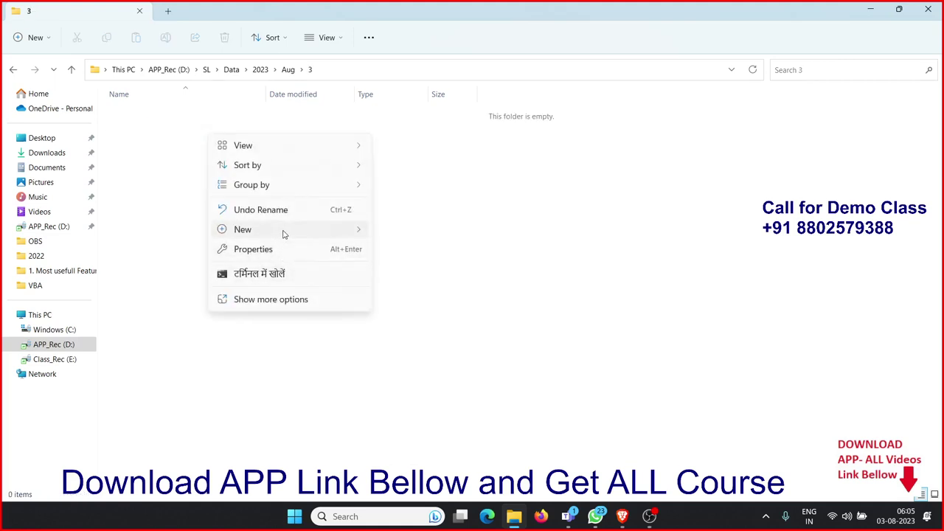
mouse_move(243, 229)
click(448, 428)
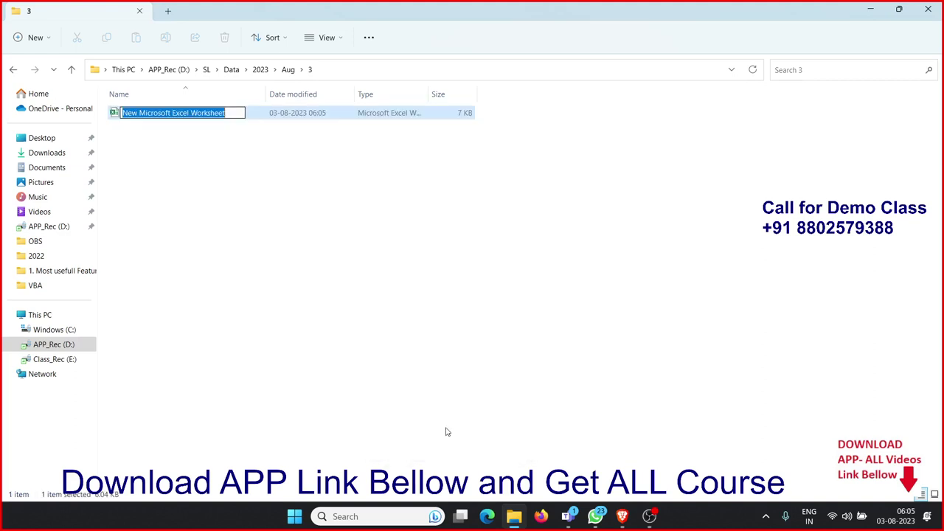
text(03-)
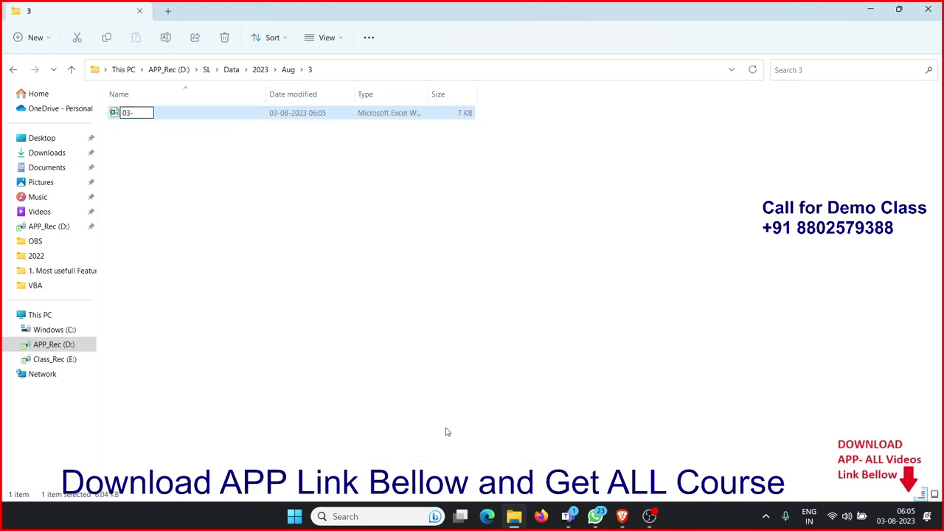
text(Aug-2)
text(023)
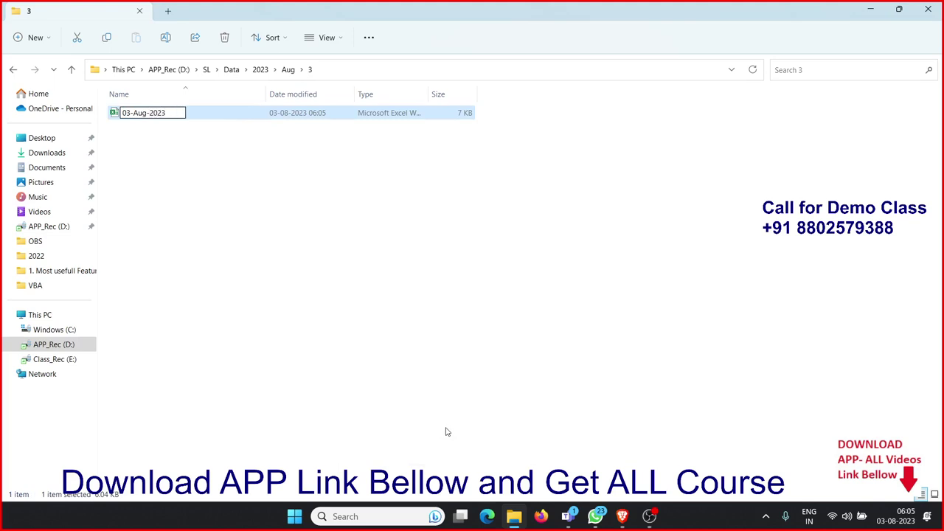
key(Return)
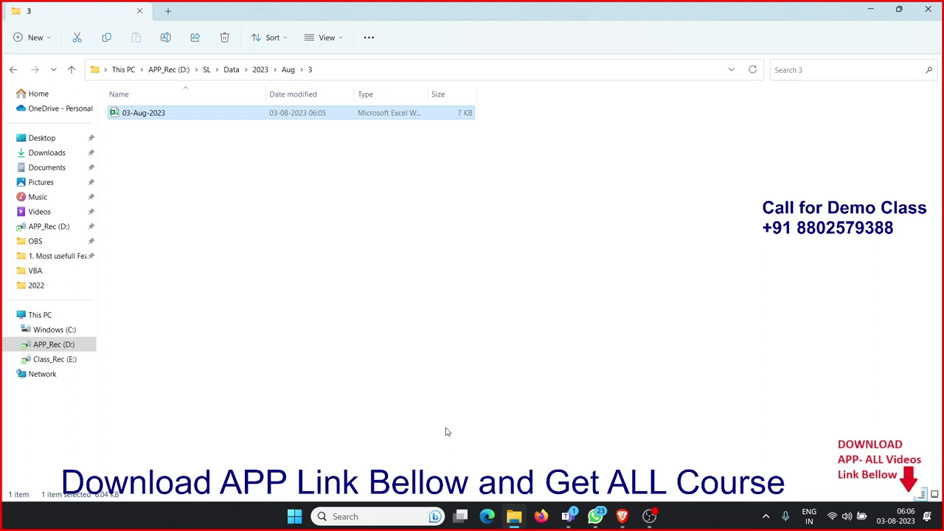
- Go through 2023 > Aug > 3 to check the 03-Aug-2023 workbook
click(232, 72)
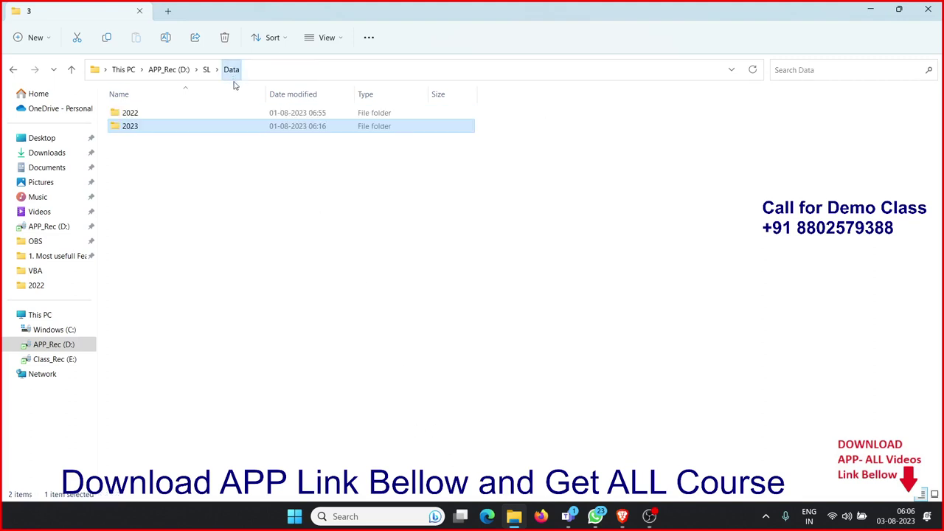
click(186, 157)
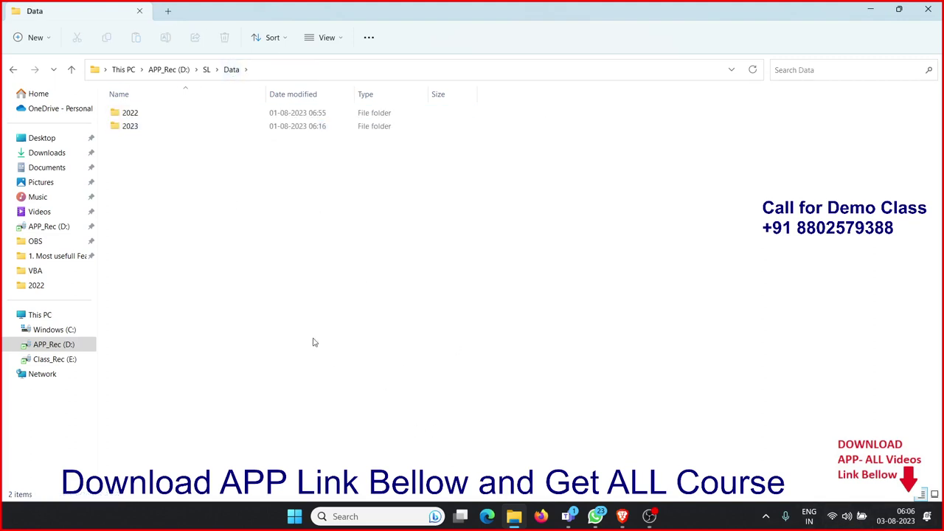
click(135, 131)
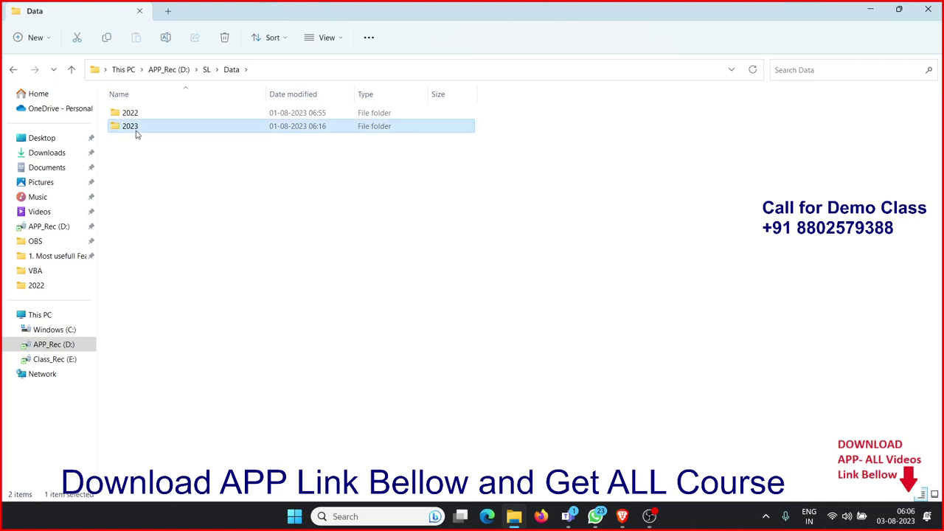
double_click(136, 132)
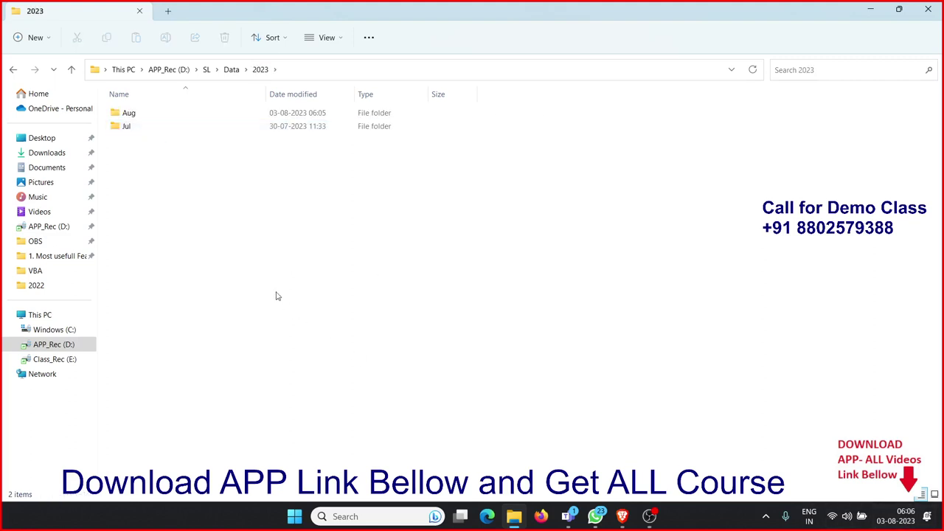
double_click(163, 119)
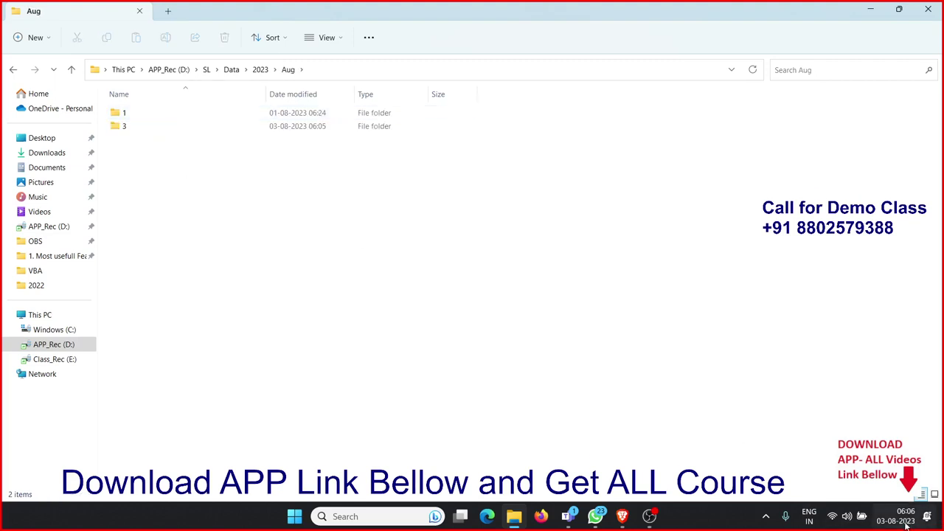
click(194, 132)
double_click(195, 132)
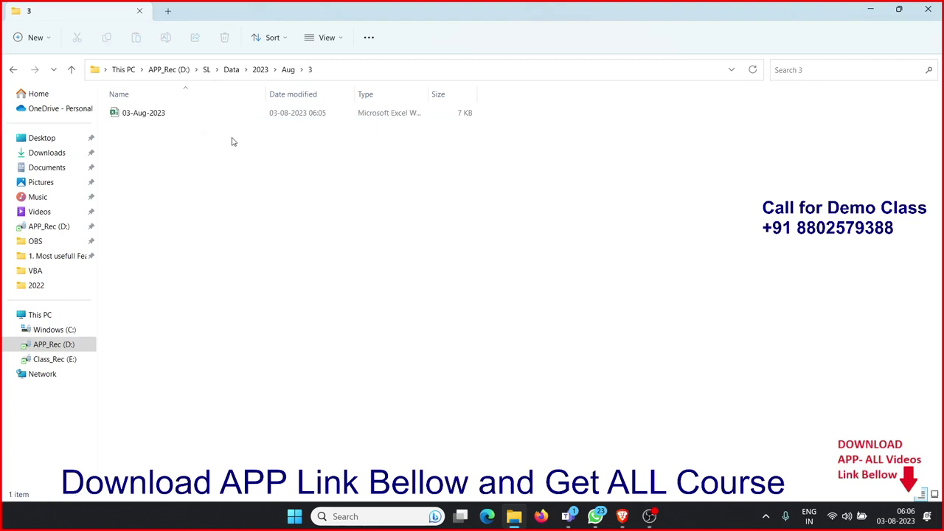
- Permanently delete the 2023 folder from Data with Shift+Delete
click(231, 69)
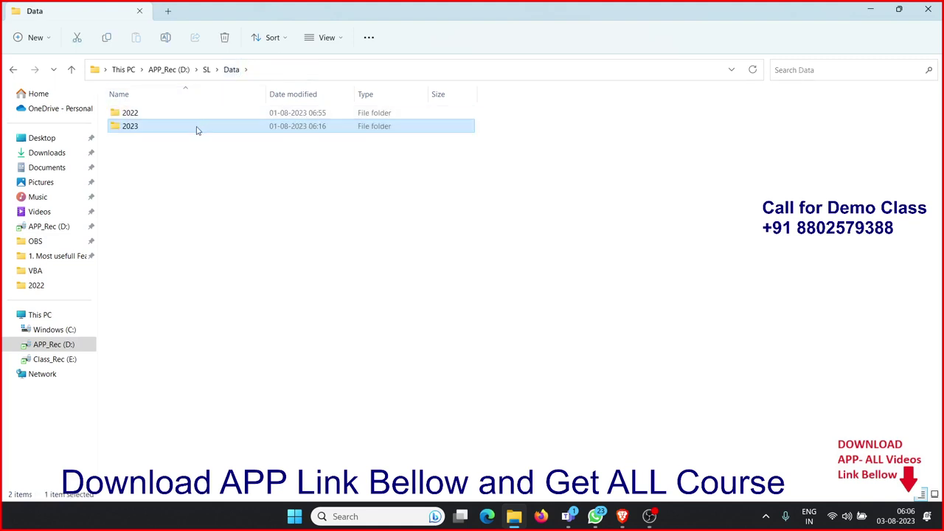
key(shift+Delete)
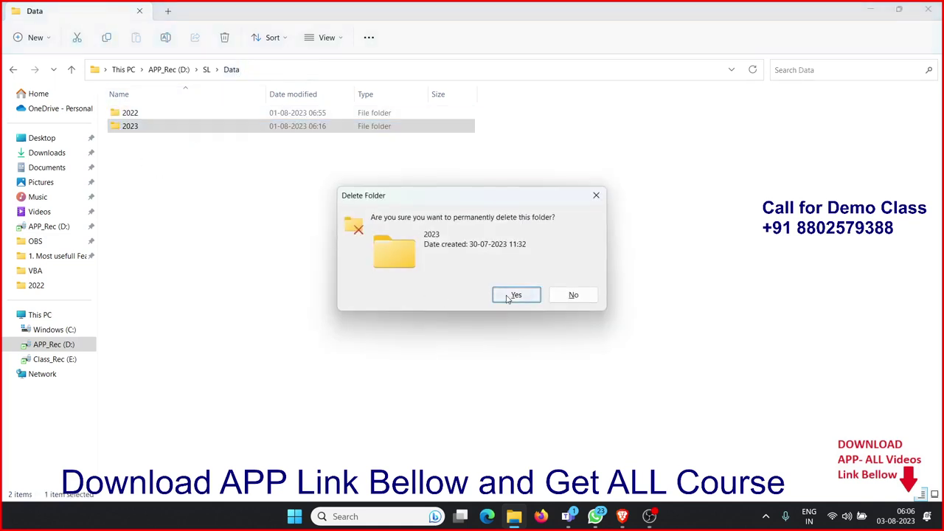
click(507, 296)
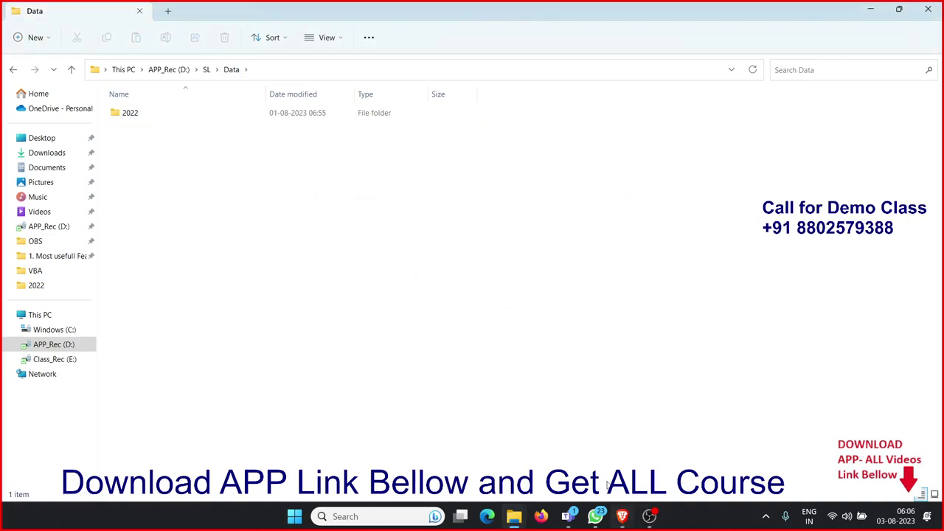
key(super)
- Launch Excel from search and start a blank workbook
text(ex)
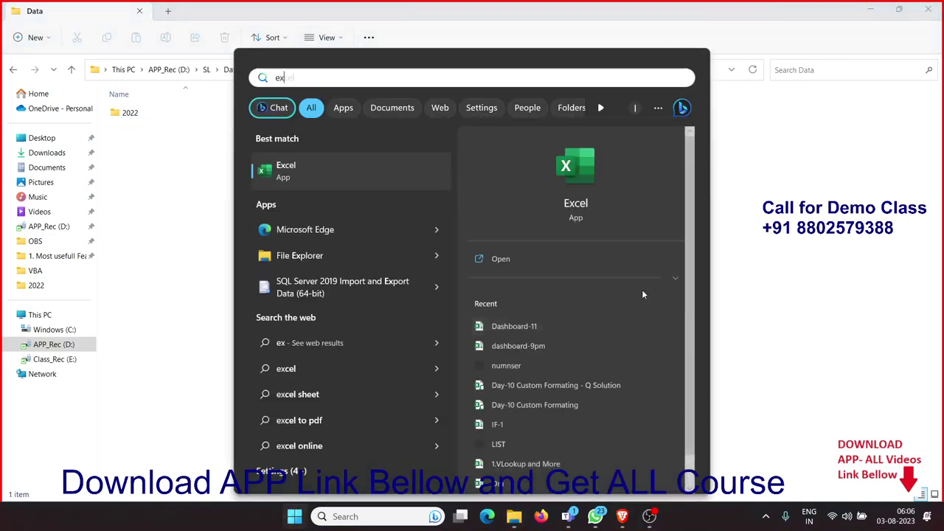
click(594, 178)
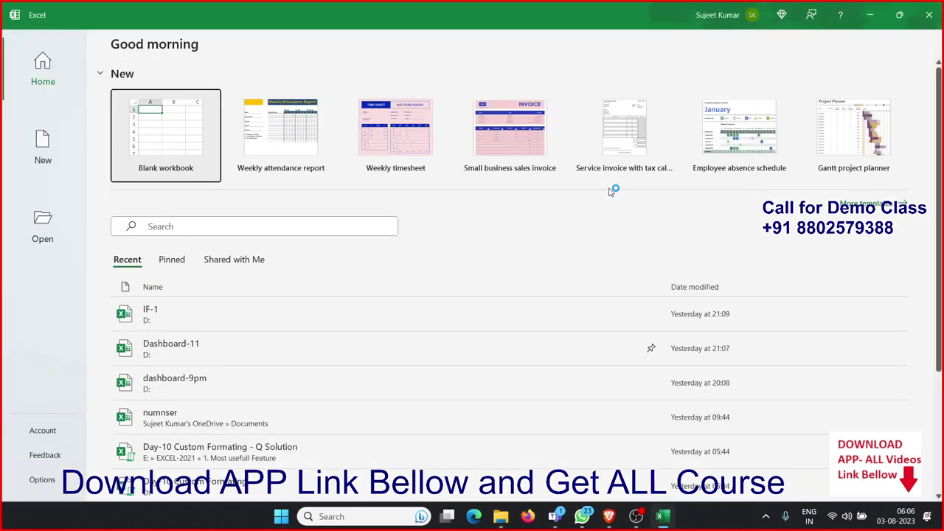
click(174, 145)
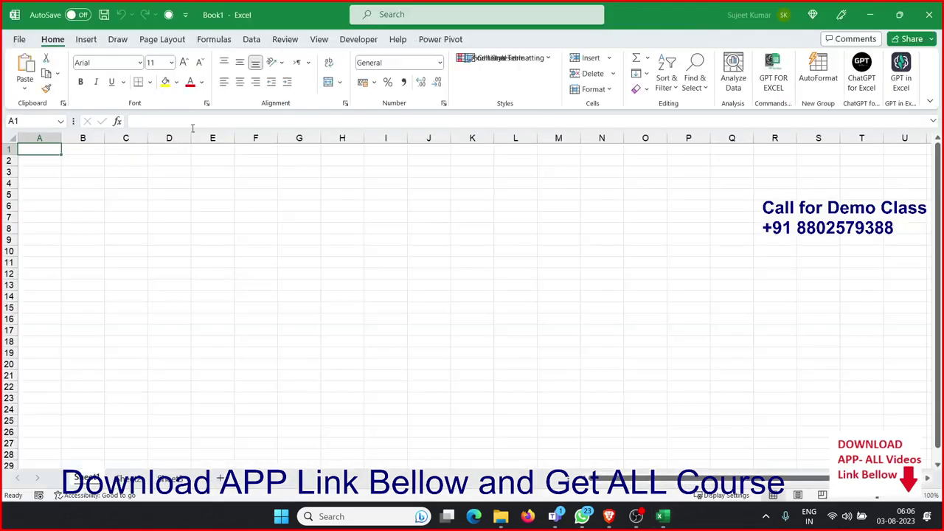
- Insert a new Module1 in the Visual Basic editor and snap it left
click(348, 42)
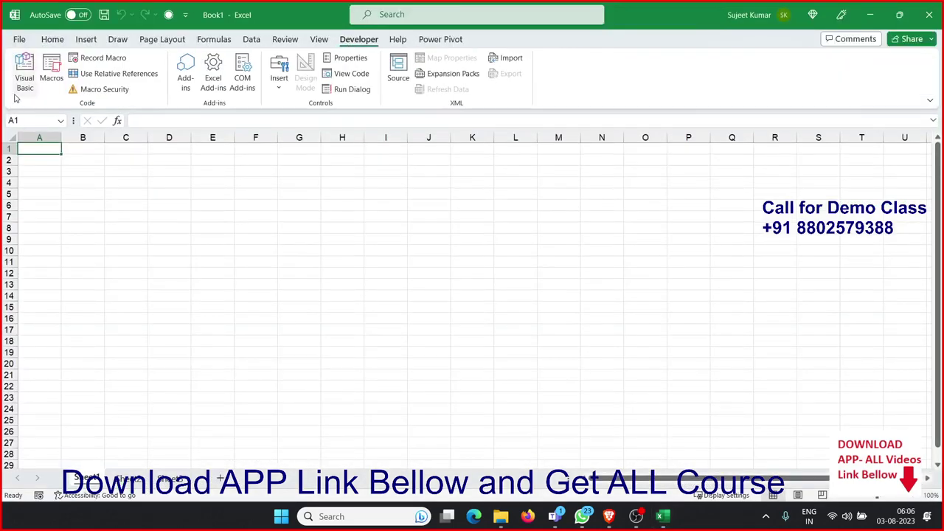
click(24, 78)
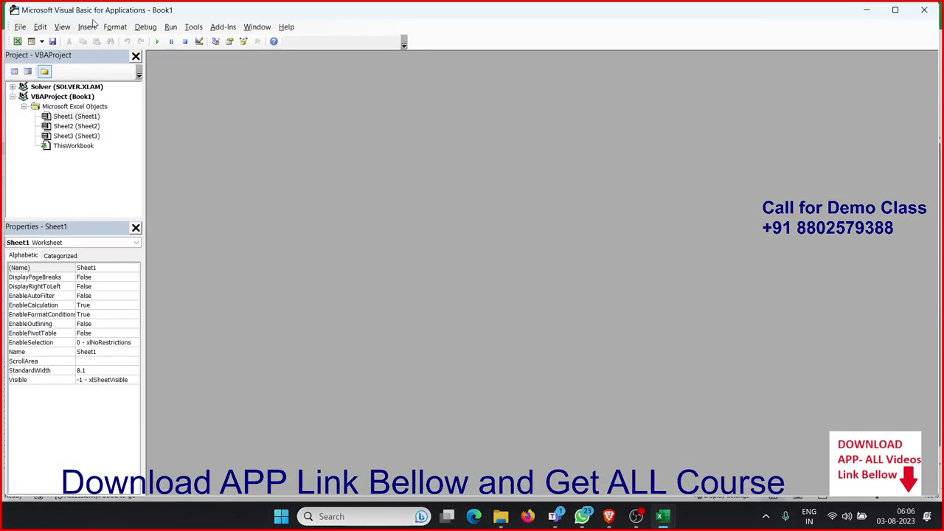
click(86, 27)
click(107, 67)
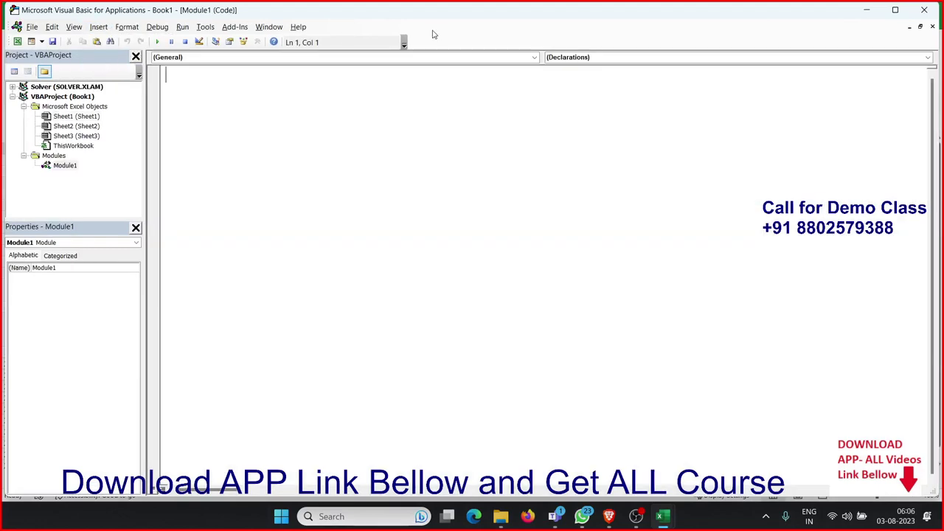
mouse_move(895, 11)
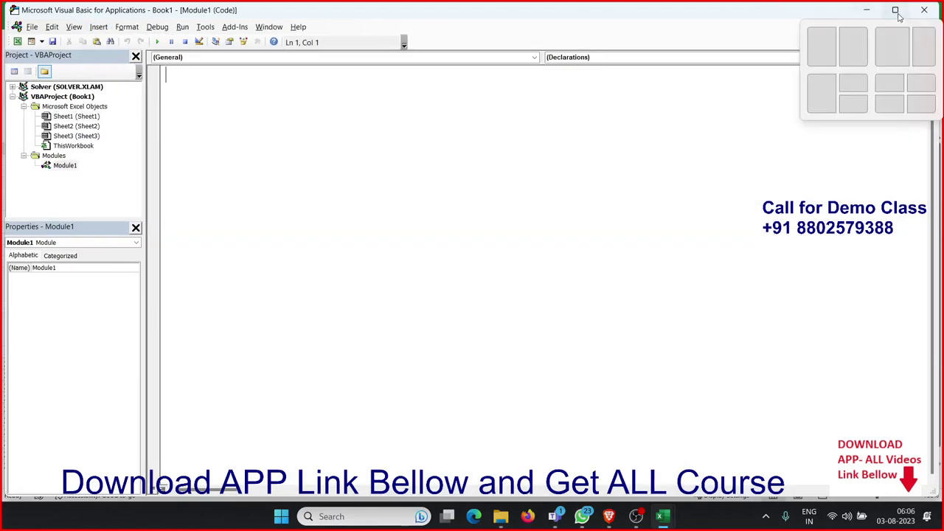
click(825, 44)
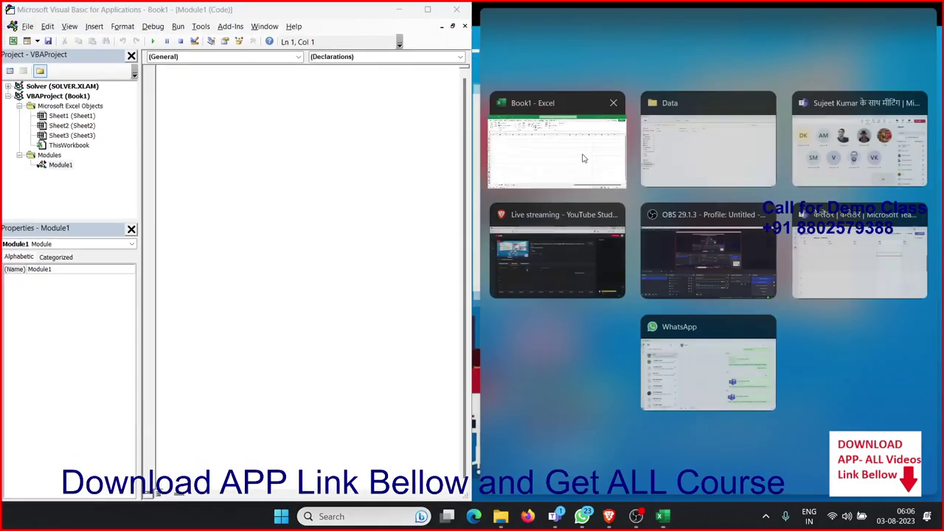
- Type Sub pro_1() in Module1 so End Sub is added automatically
click(558, 152)
click(183, 109)
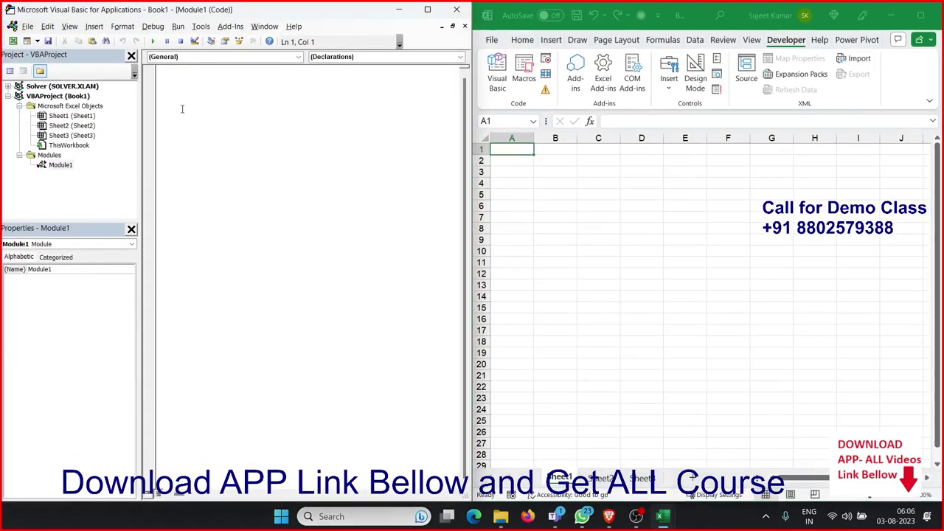
text(Sub )
text(pro_)
text(1)
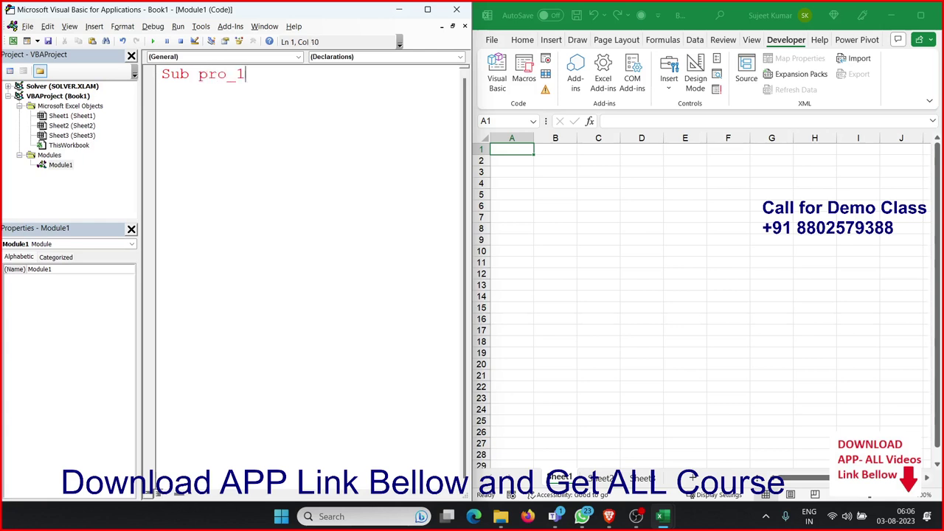
text(())
key(Return)
key(Return)
key(Return)
key(Return)
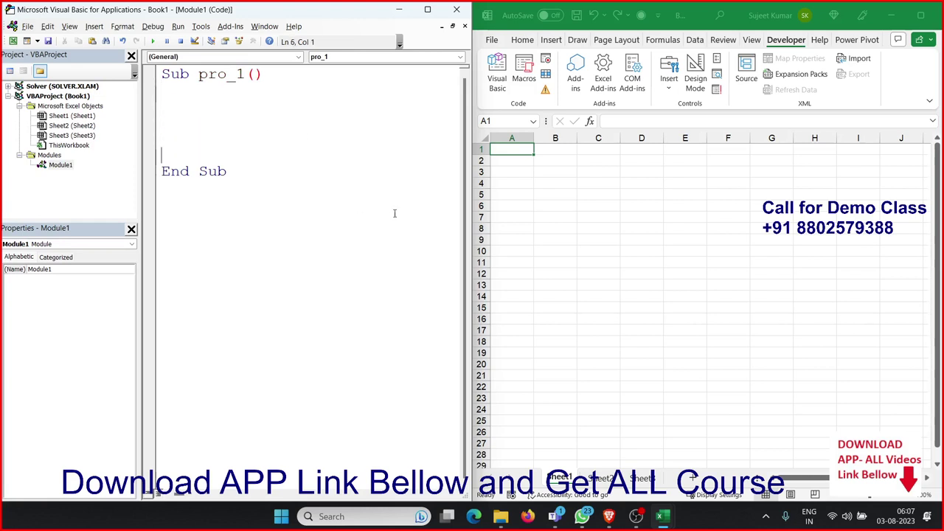
click(580, 172)
ctrl+scroll(580, 177, up, 8)
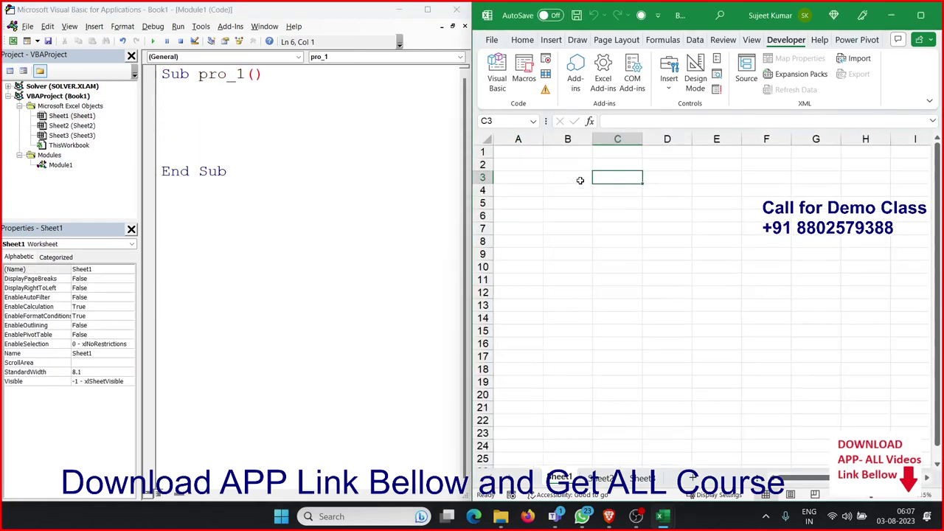
- Enter =TODAY() in A2, showing 03-08-2023
click(576, 187)
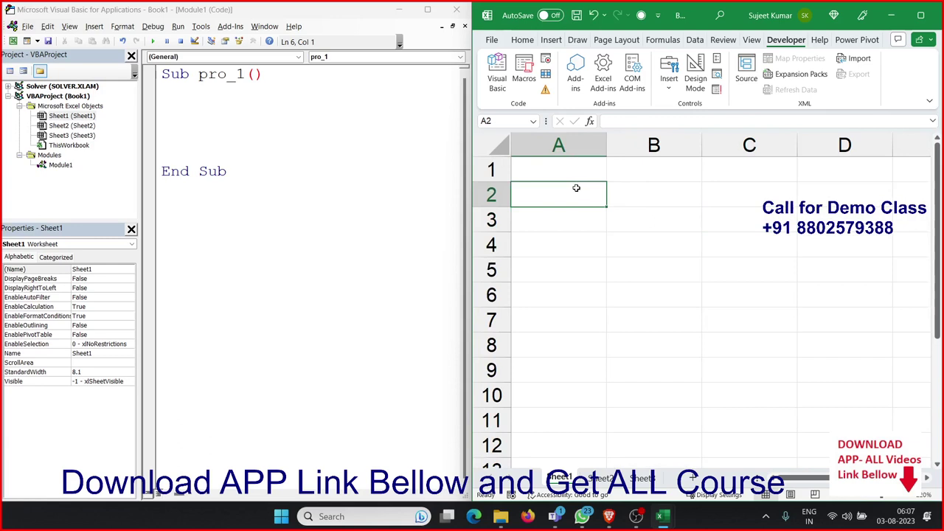
text(today)
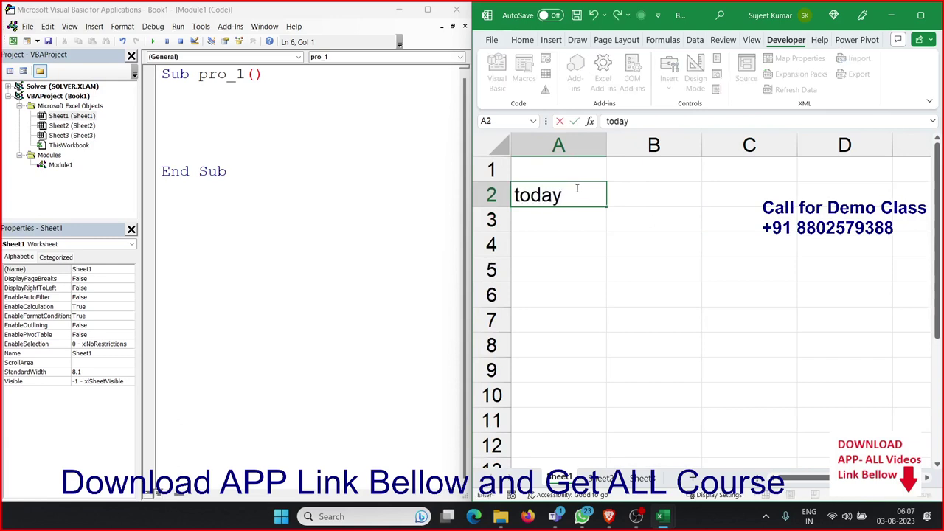
key(BackSpace)
key(BackSpace)
key(BackSpace)
key(BackSpace)
key(BackSpace)
text(=)
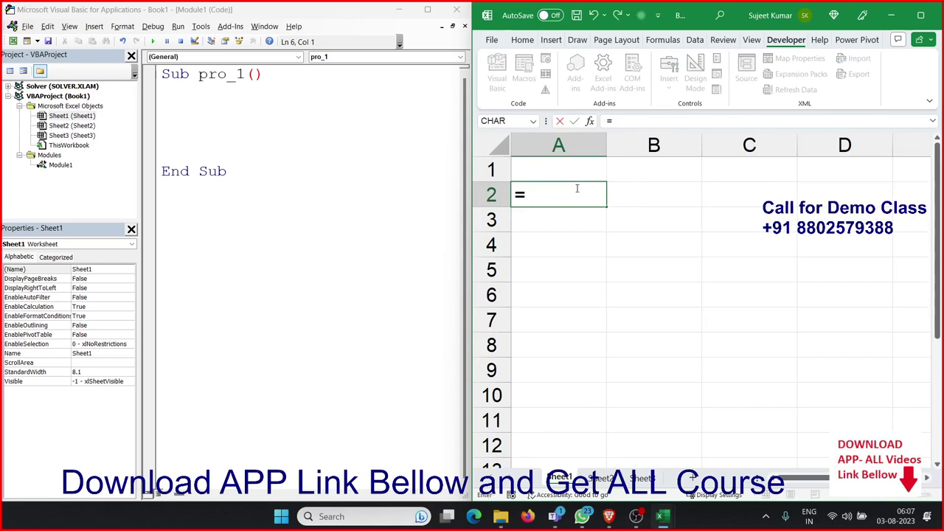
text(today)
key(Tab)
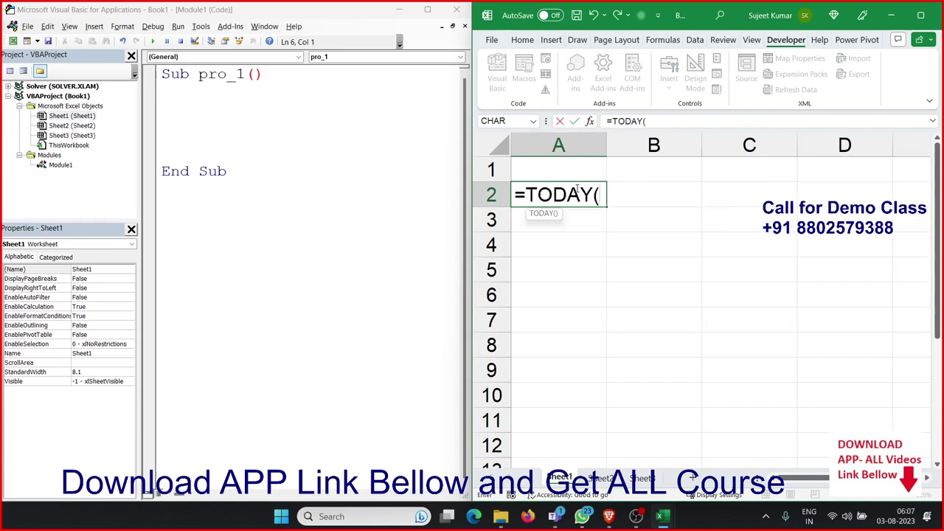
text())
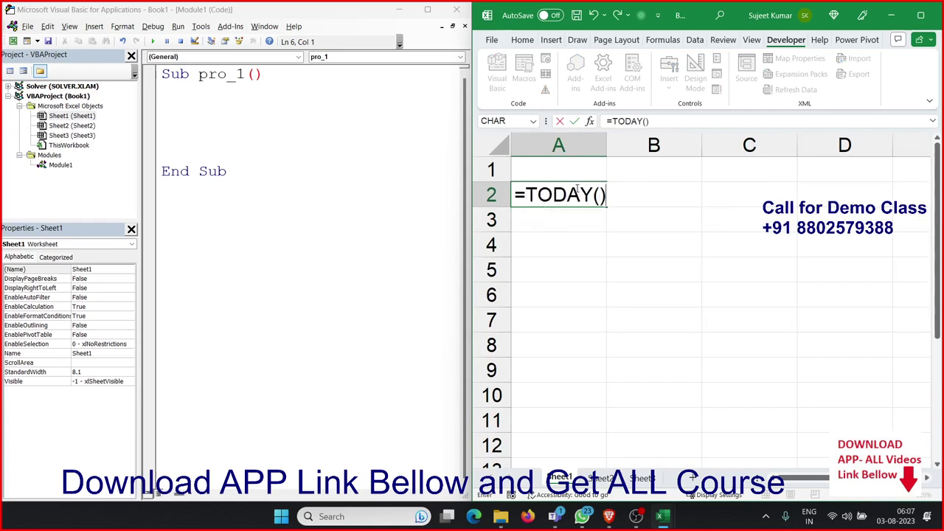
key(Return)
click(577, 189)
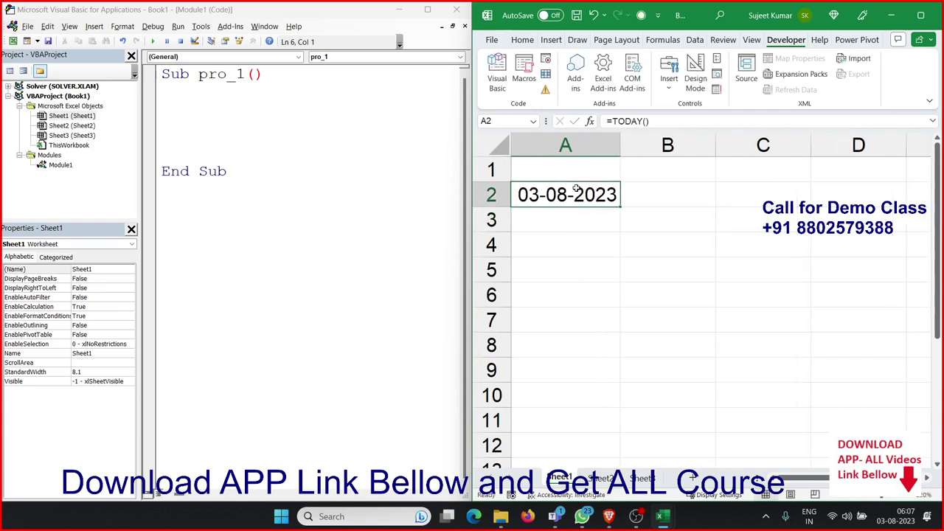
- Enter =YEAR(A2) in A3, returning 2023
key(Return)
text(=y)
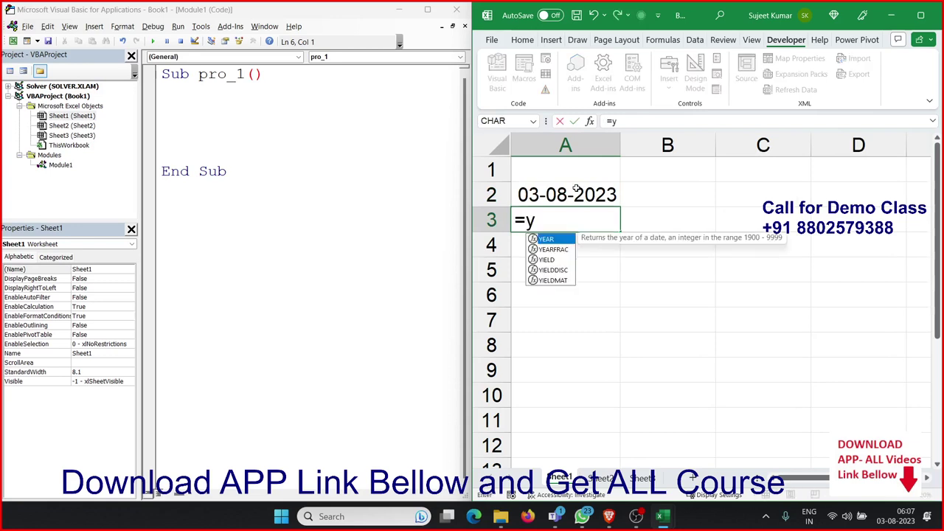
text(e)
key(Tab)
click(577, 189)
key(Return)
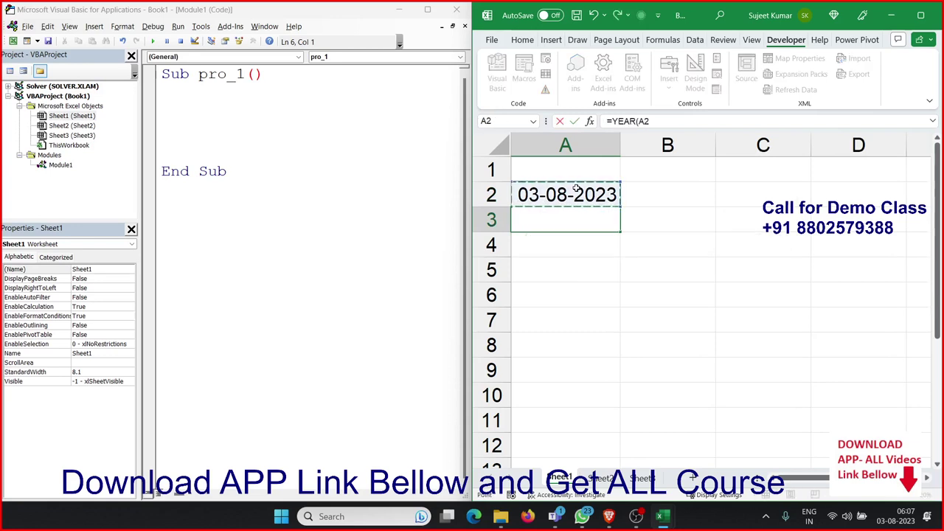
key(Right)
key(Left)
key(Up)
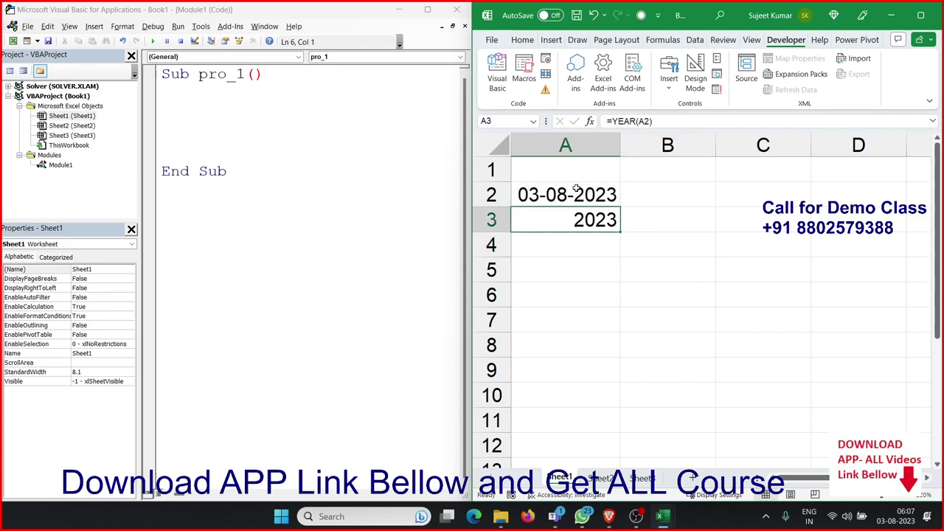
key(Up)
- Start typing Month in B3, cancel it, and reselect A2
key(Right)
key(Down)
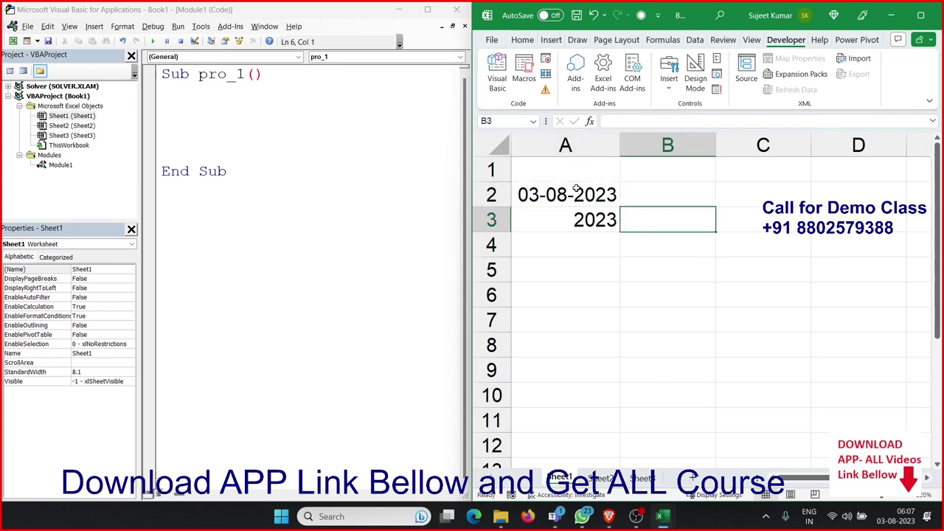
text(Month)
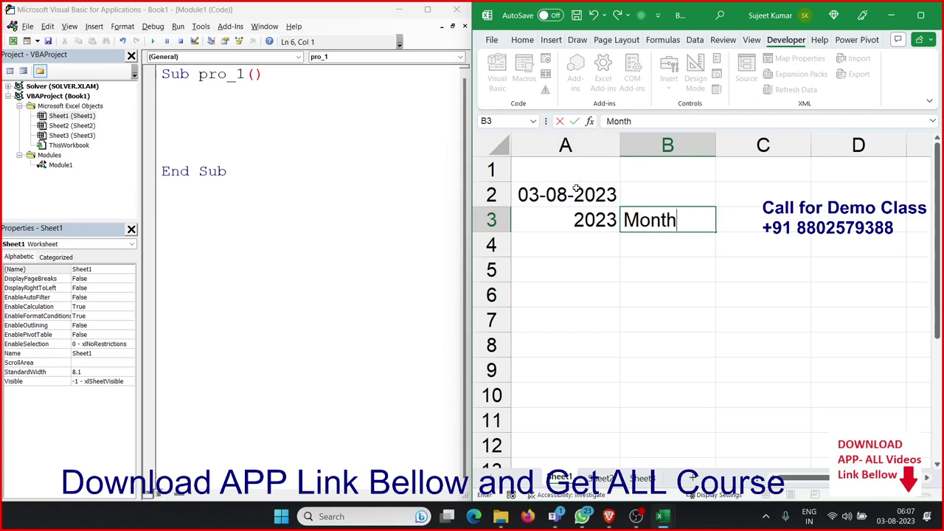
key(Escape)
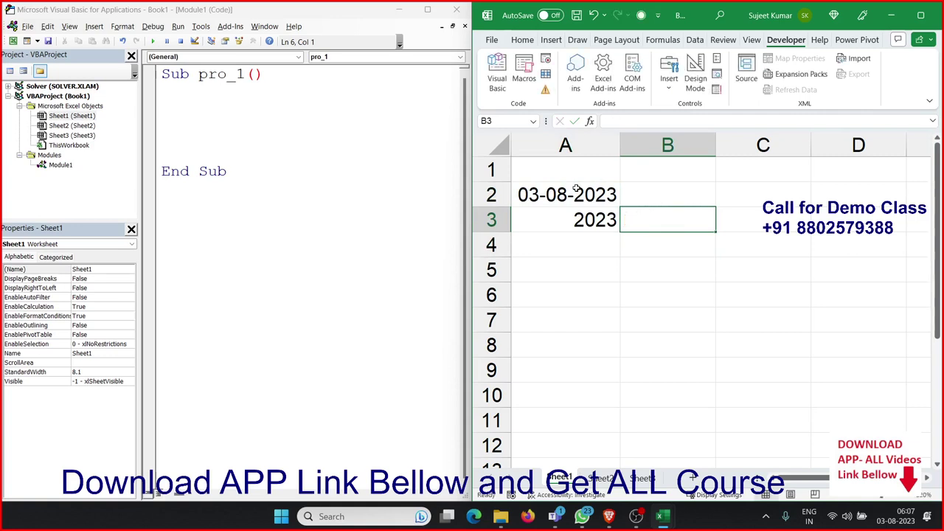
click(576, 189)
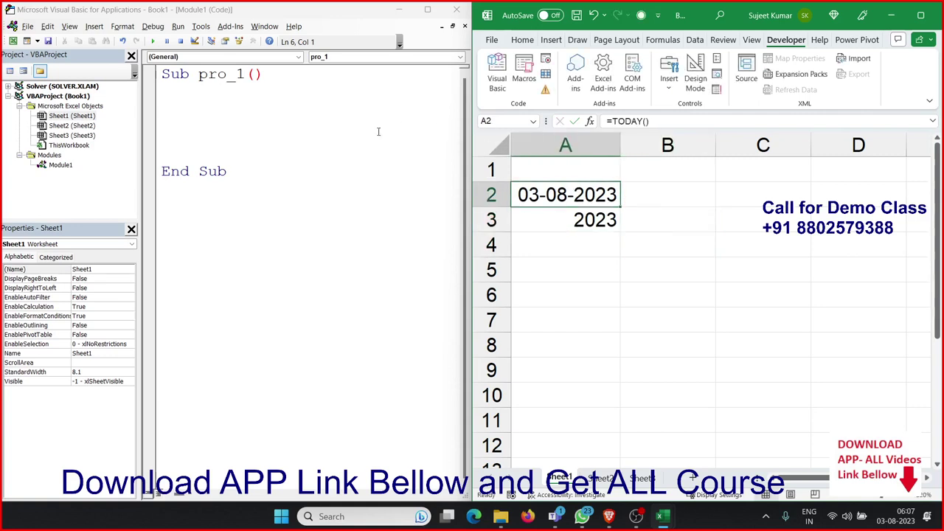
- Add the line y = Year(Date) inside pro_1
click(231, 111)
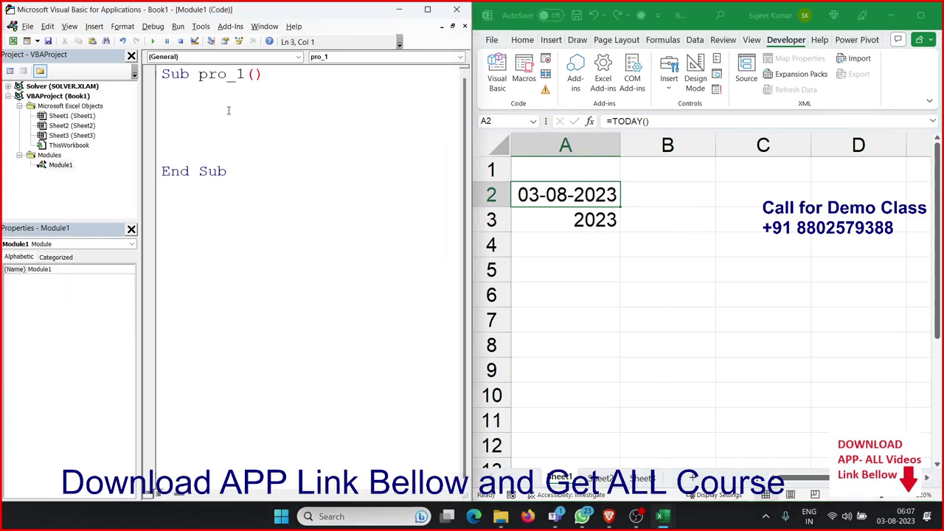
text(y=)
text(year)
text((date)
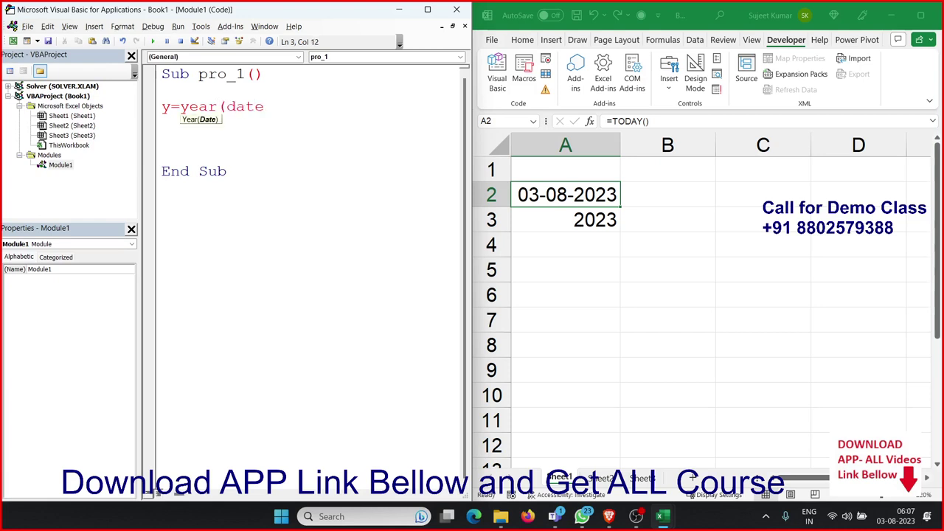
text())
click(230, 141)
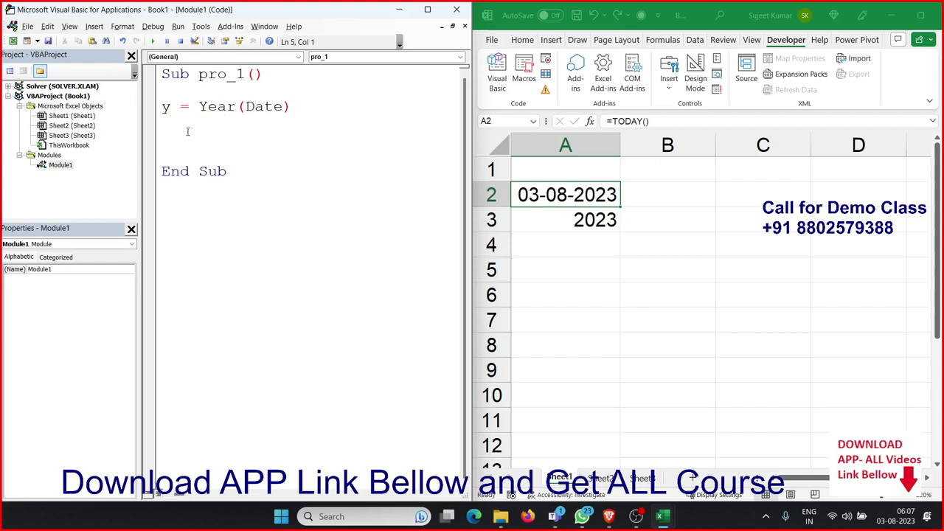
drag(169, 107, 162, 109)
drag(198, 107, 291, 108)
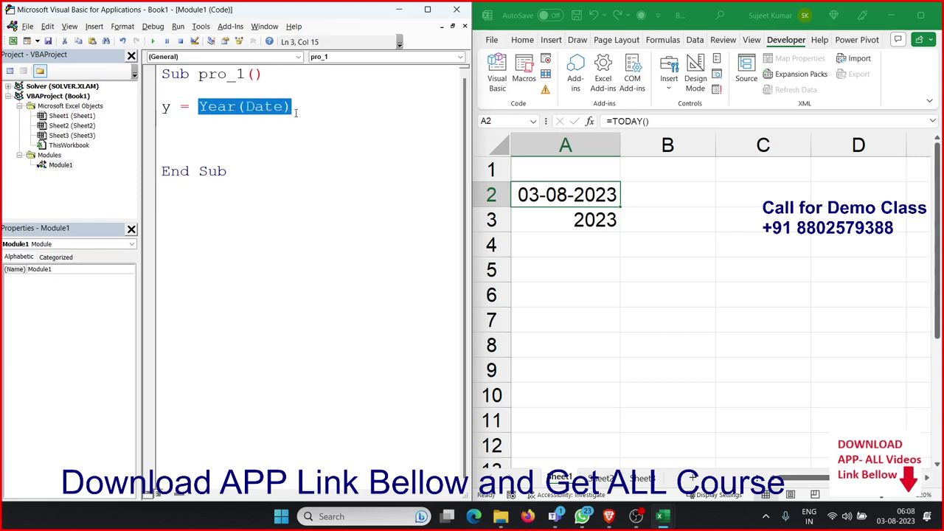
- Add MsgBox y and run pro_1, dismissing the 2023 message
click(199, 131)
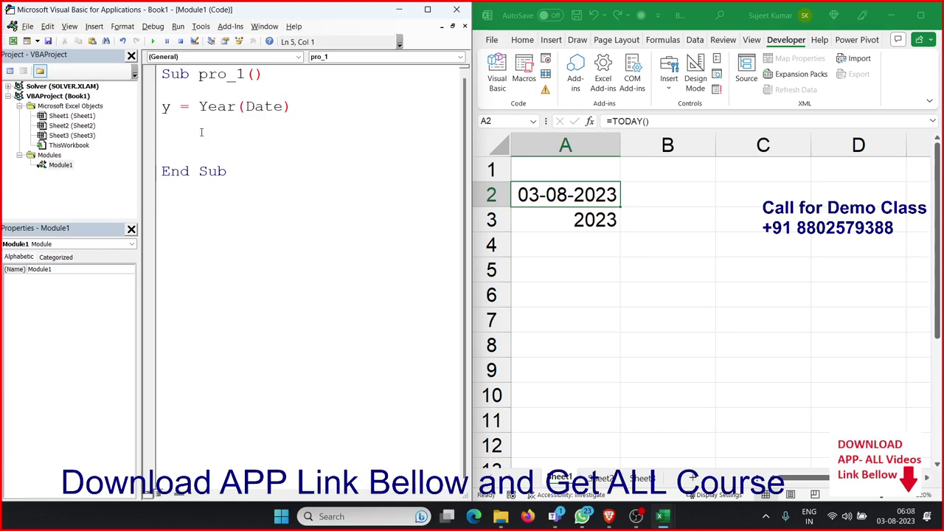
key(Return)
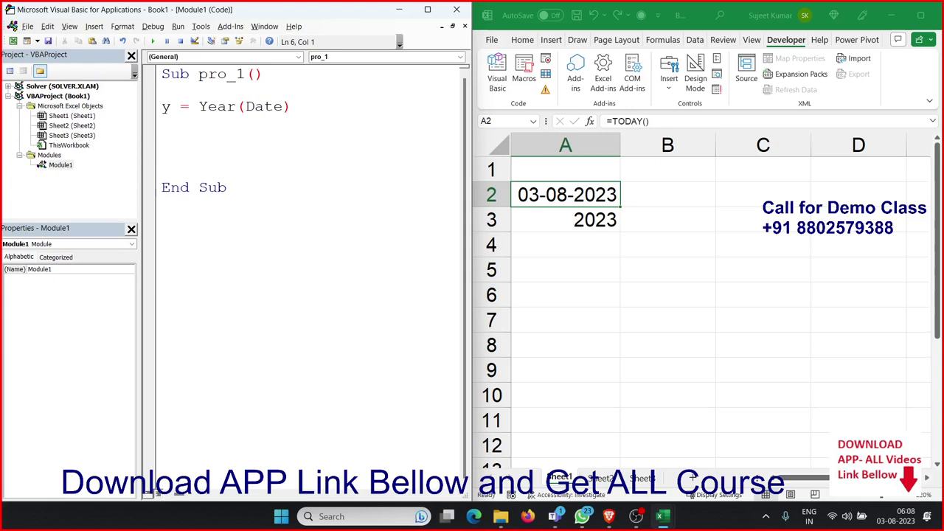
text(msgbo)
text(x y)
click(200, 132)
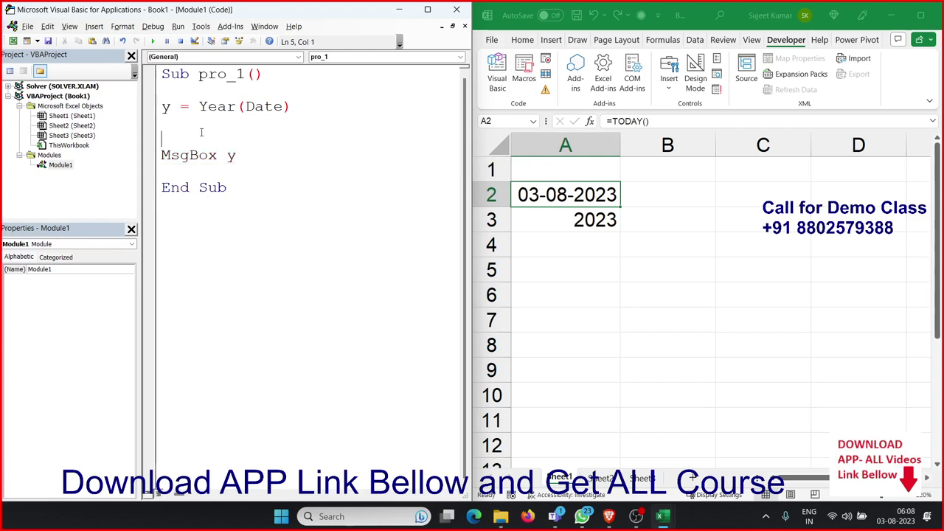
click(153, 41)
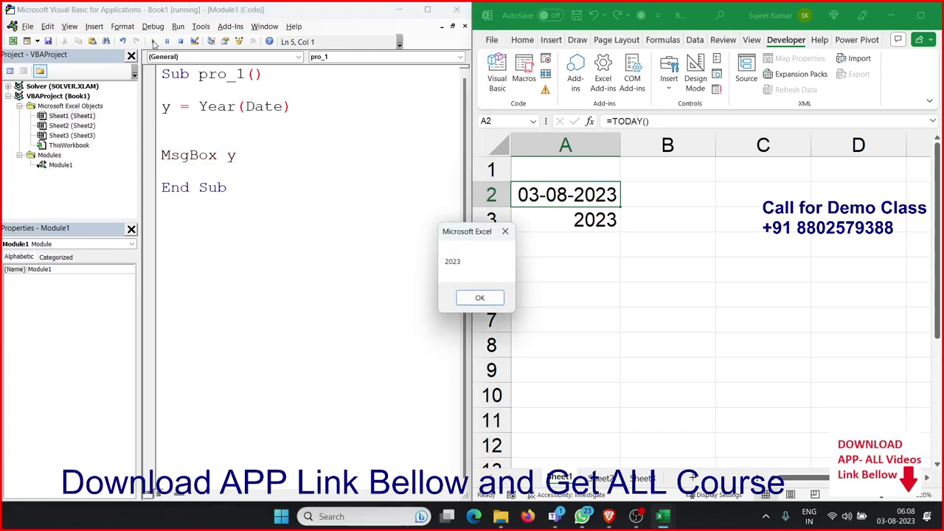
click(478, 298)
- Replace the MsgBox y line with m = Month(Date)
click(149, 155)
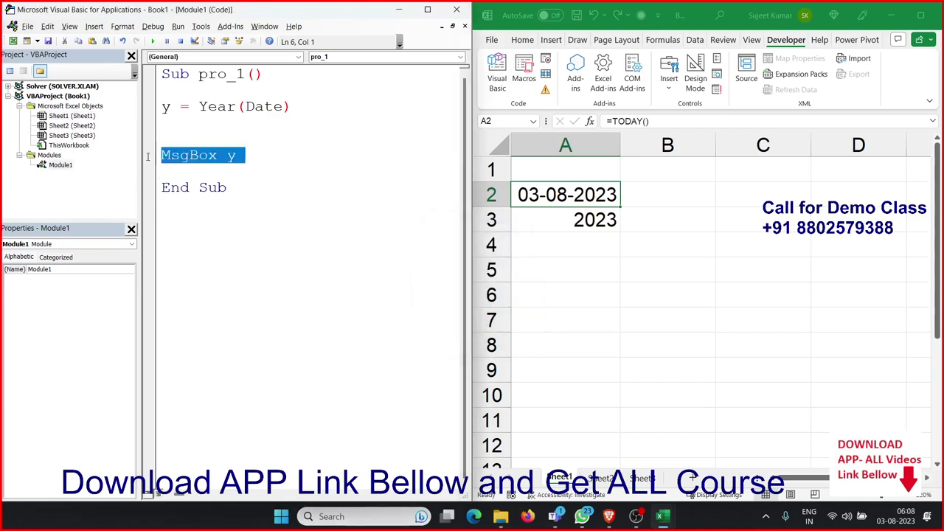
key(Delete)
key(Up)
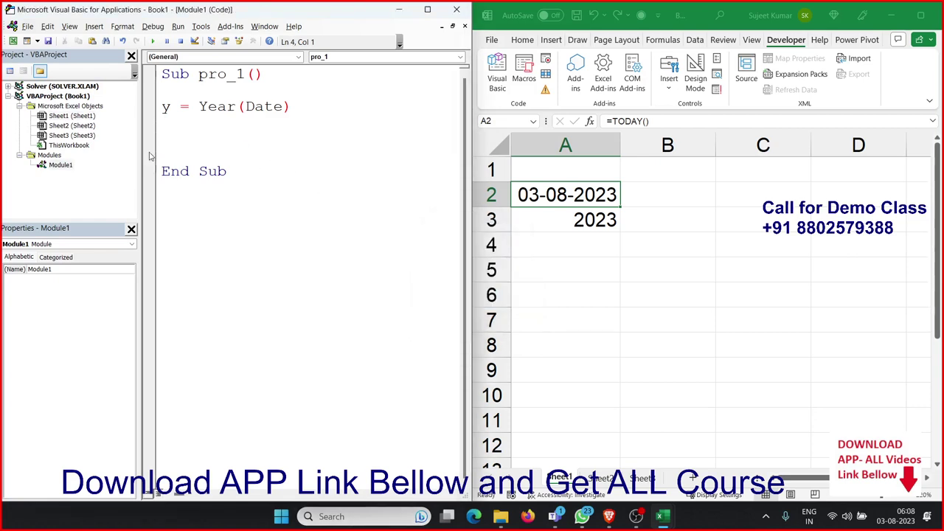
text(m=mon)
text(th(dat)
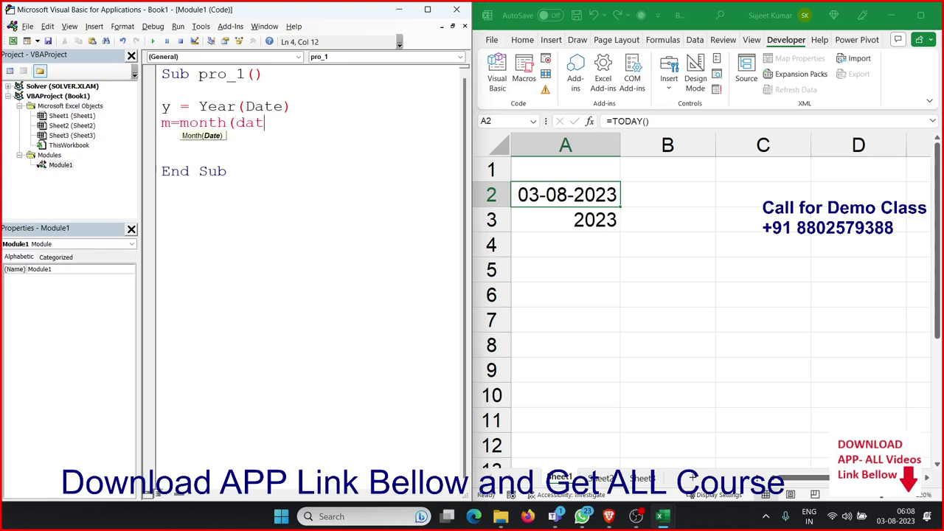
text(e))
key(Return)
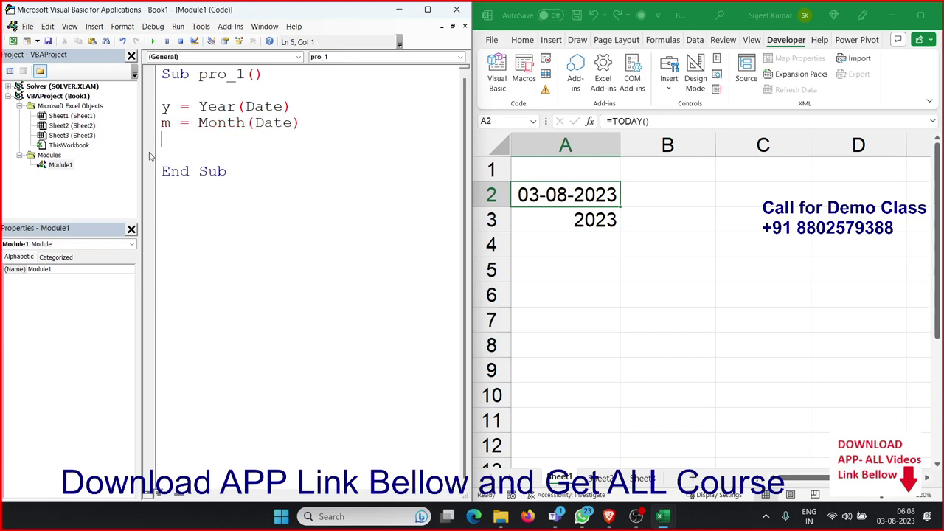
- Add MsgBox m and run the macro, dismissing the message showing 8
key(Return)
text(m)
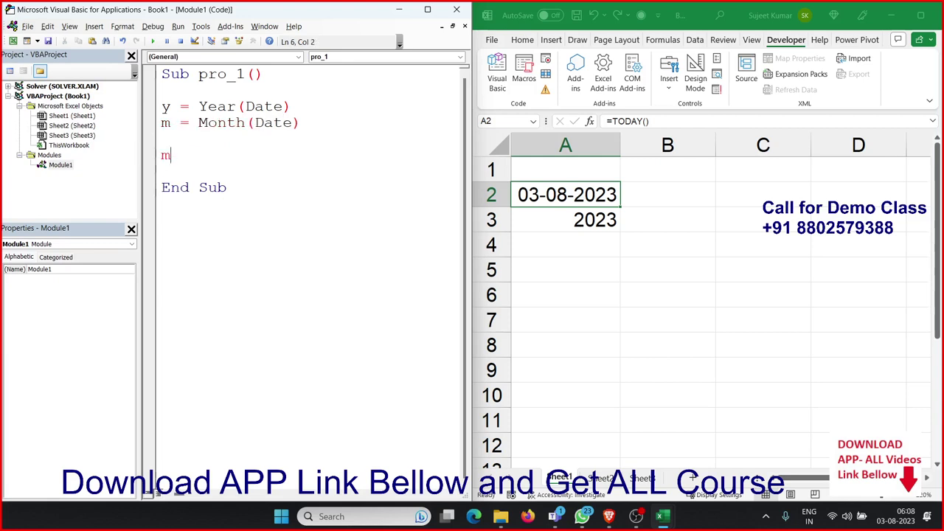
text(sgbox ,)
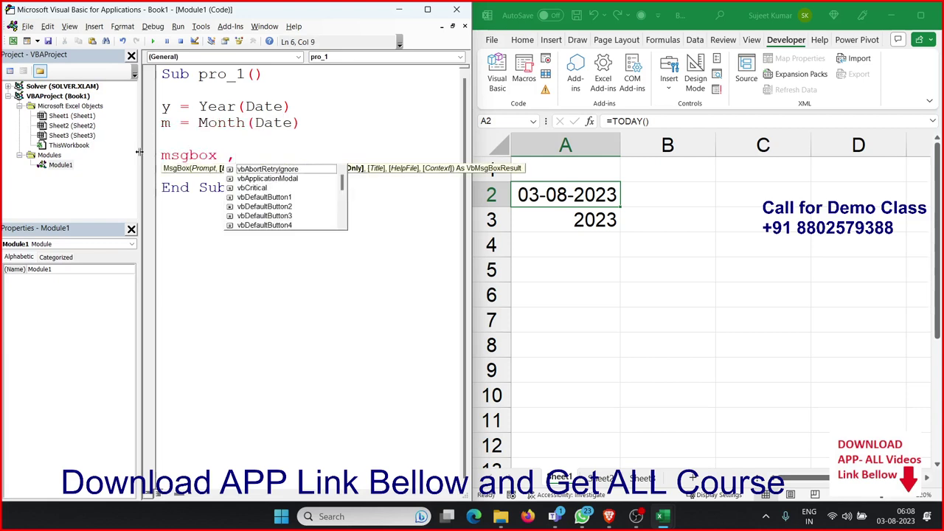
key(BackSpace)
text(m)
key(Up)
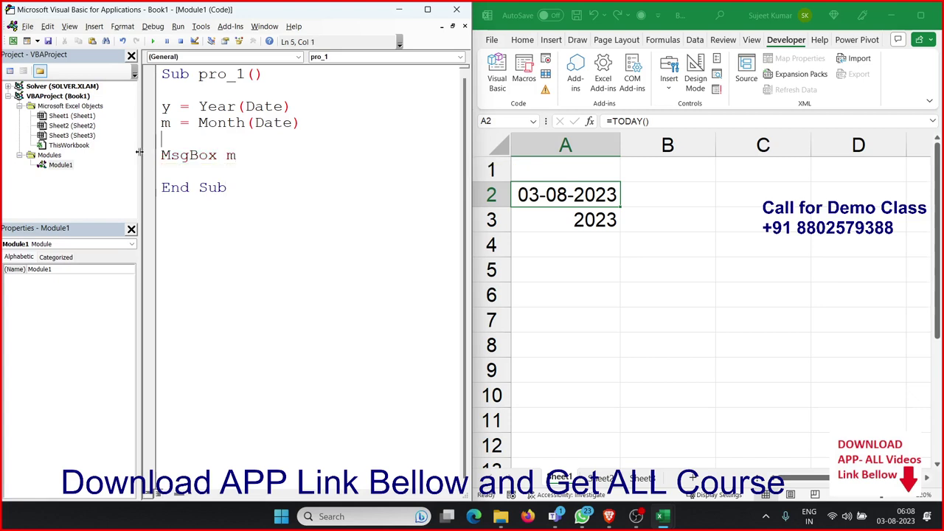
click(153, 40)
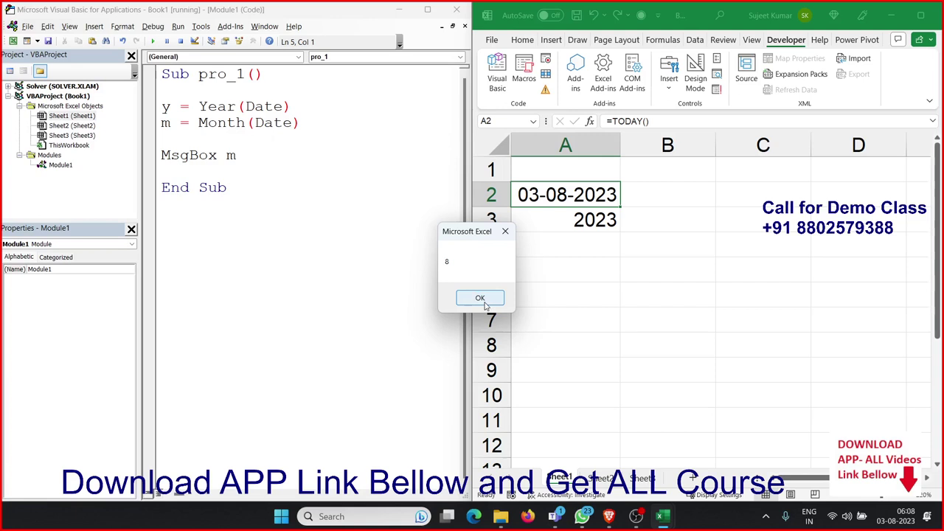
click(483, 301)
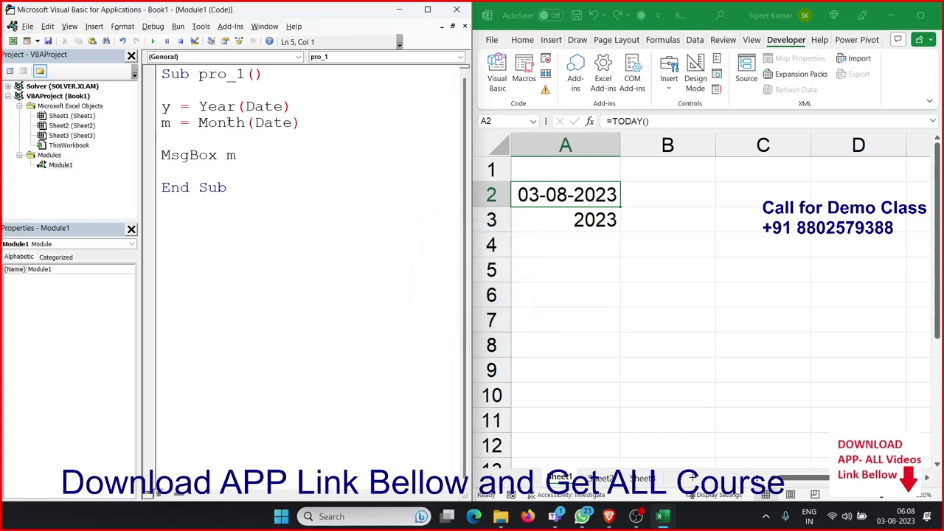
click(563, 250)
- Add m = MonthName(m, True) before MsgBox and run pro_1, which shows Aug
click(580, 215)
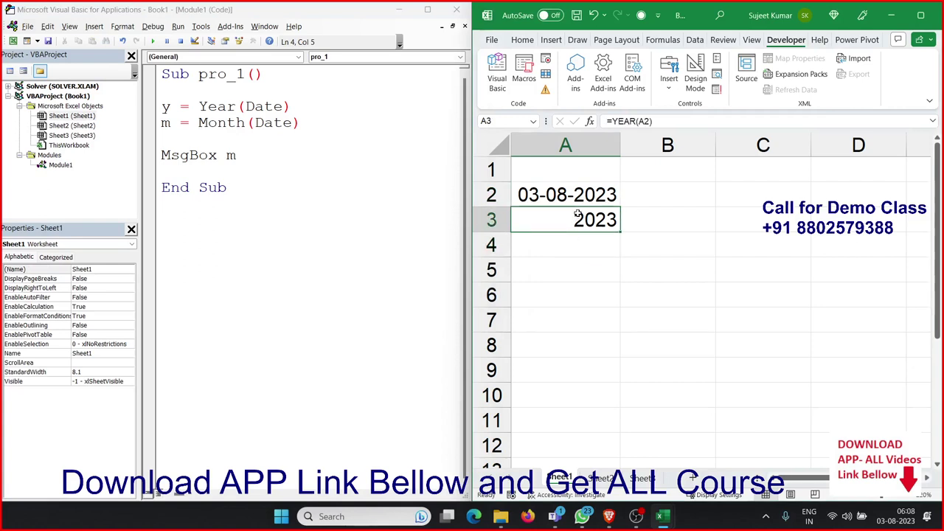
click(180, 140)
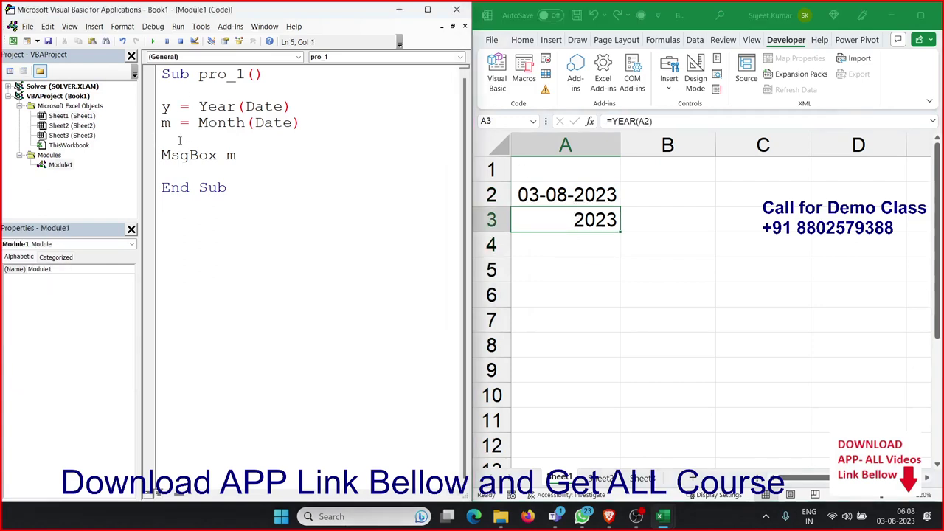
text(m=m)
text(onthnam)
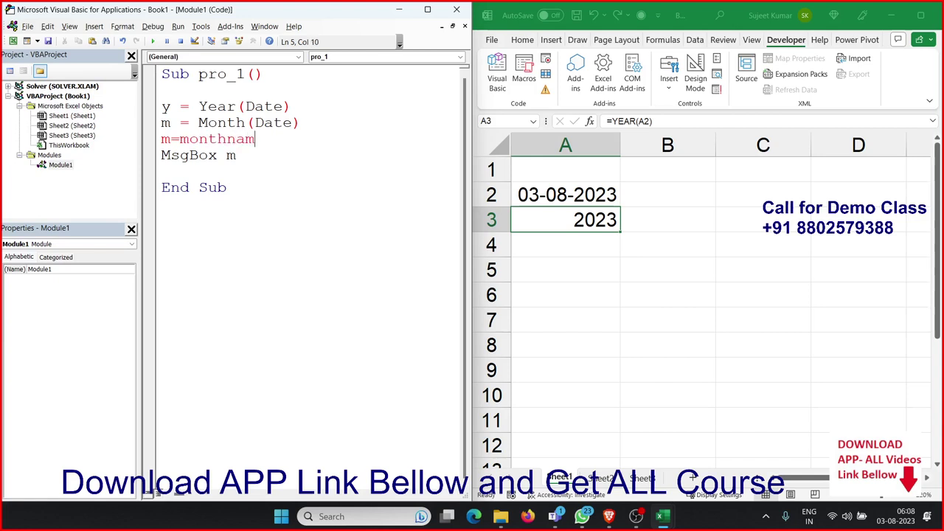
text(e()
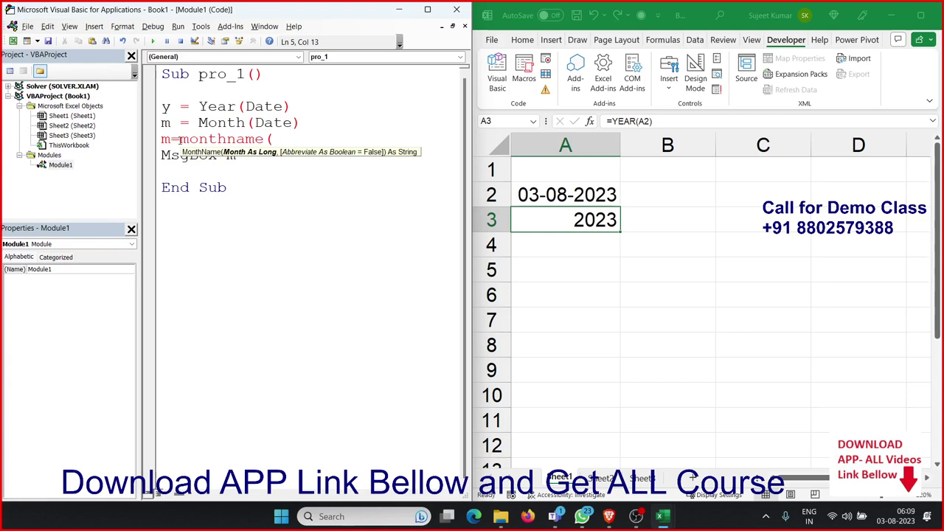
text(m,)
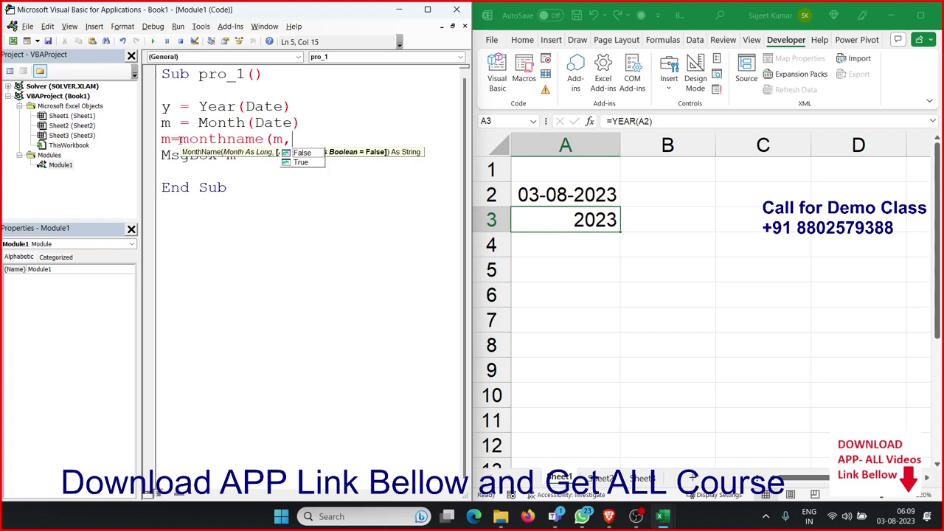
key(Down)
key(Tab)
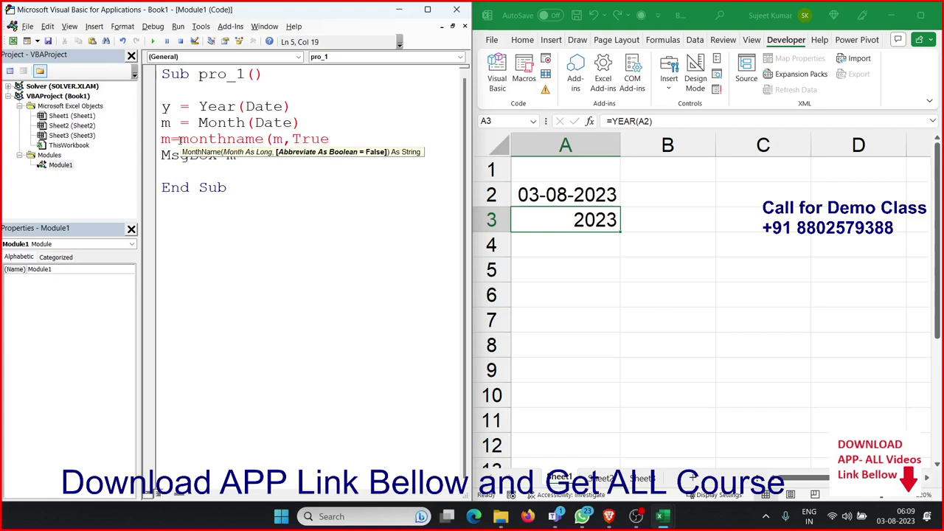
text())
key(Return)
key(Return)
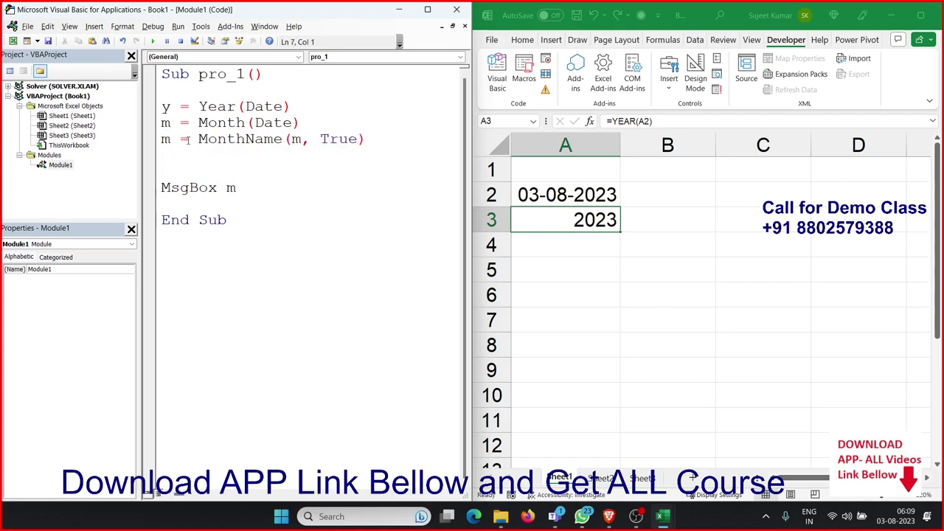
click(154, 42)
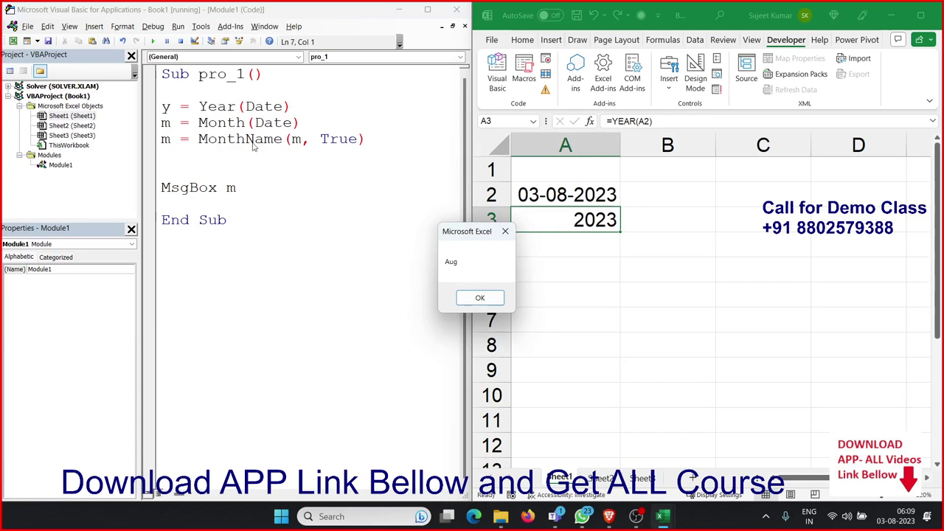
click(482, 298)
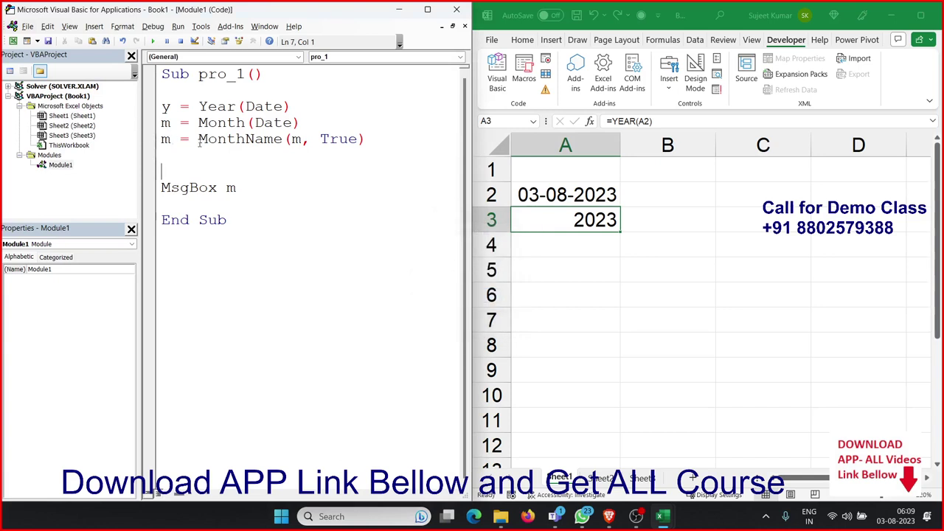
click(199, 141)
- Enter =TEXT(A2,"mmm") in B2 so it displays Aug
click(195, 154)
click(645, 207)
text(=)
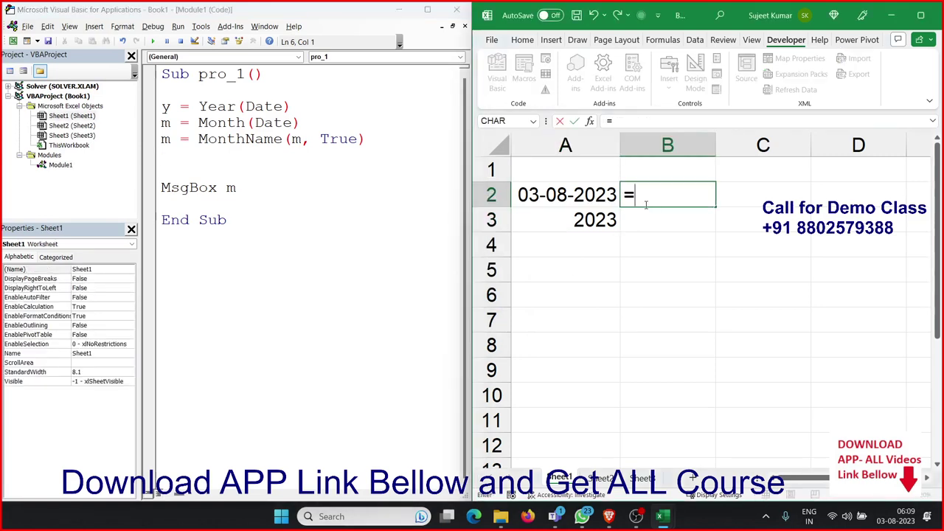
text(te)
key(Tab)
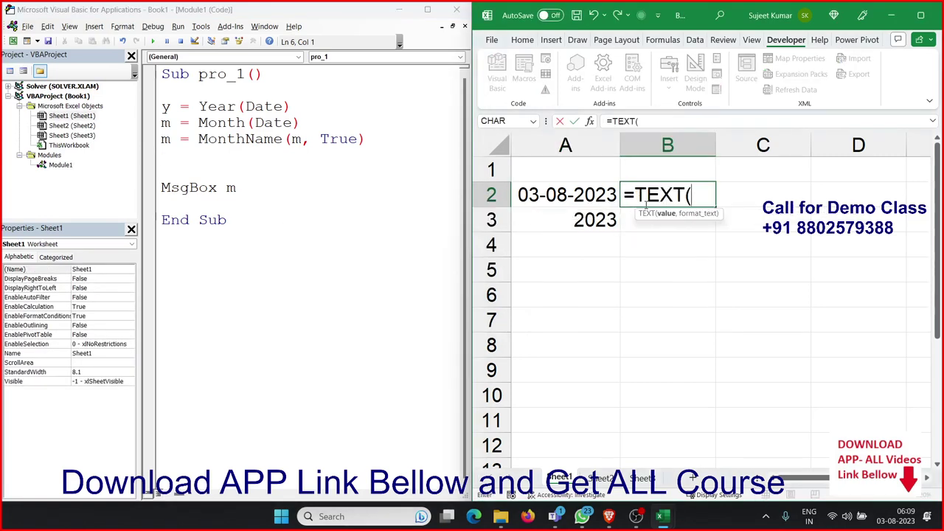
key(Left)
text(,")
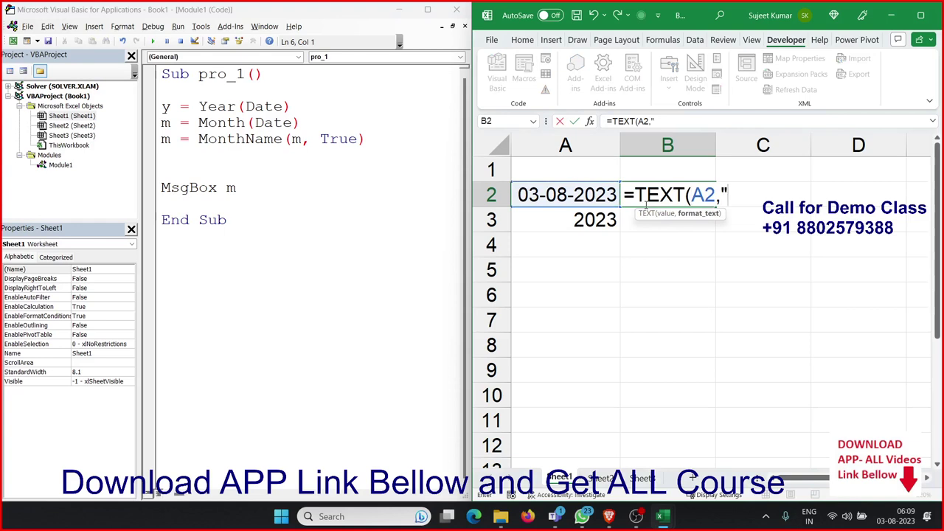
text(d)
key(BackSpace)
text(mmm)
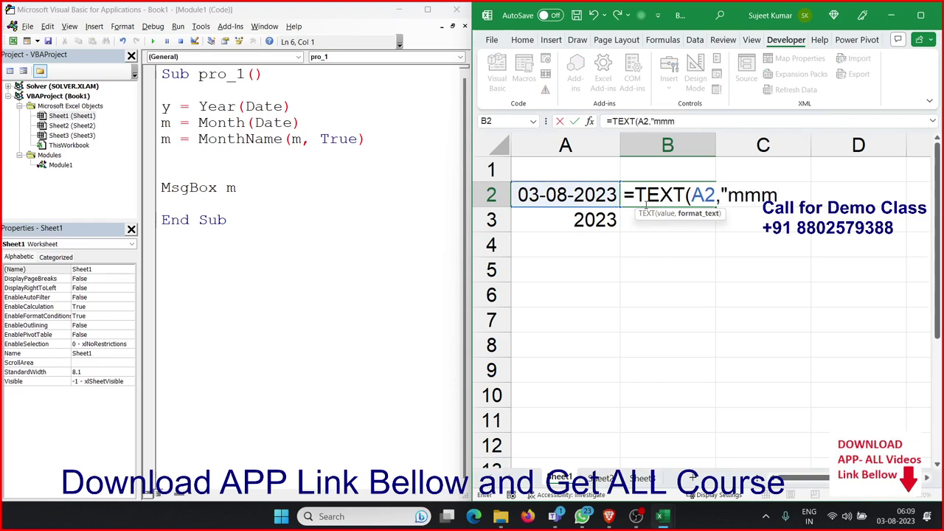
text("))
key(Return)
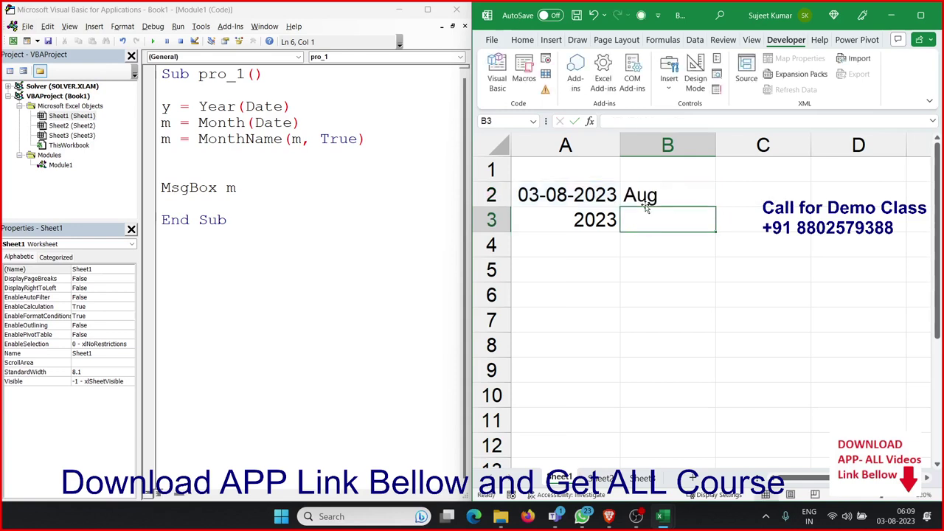
click(645, 204)
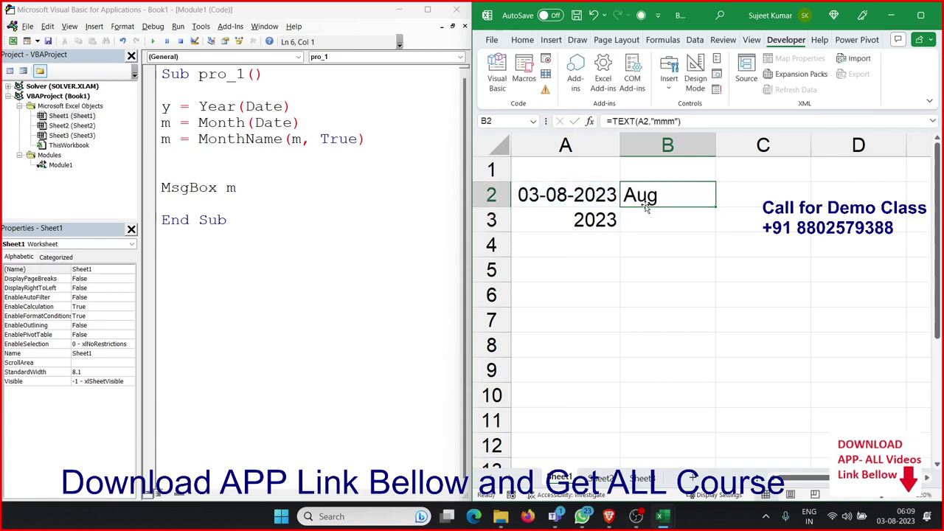
click(156, 145)
click(227, 159)
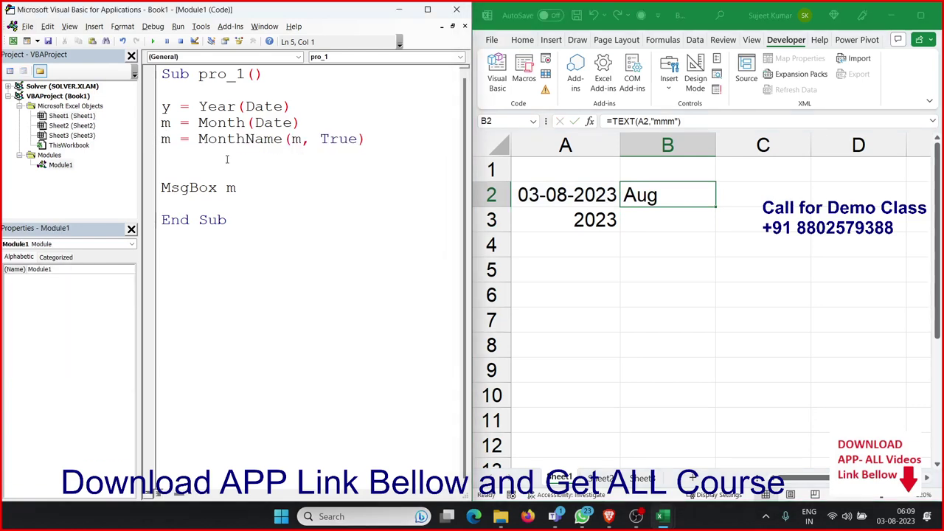
- Comment out the MonthName line and start replacing Month with format on line 4
text(')
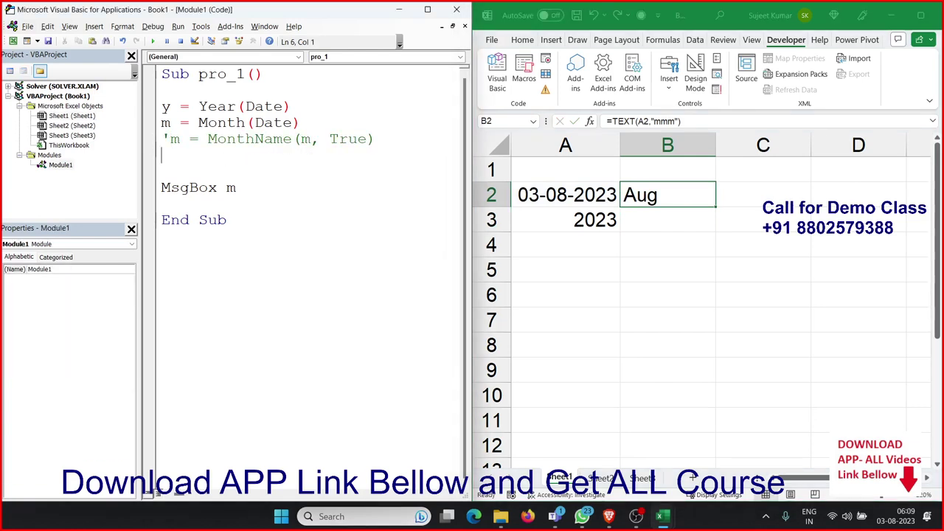
click(161, 139)
key(Return)
key(shift+Down)
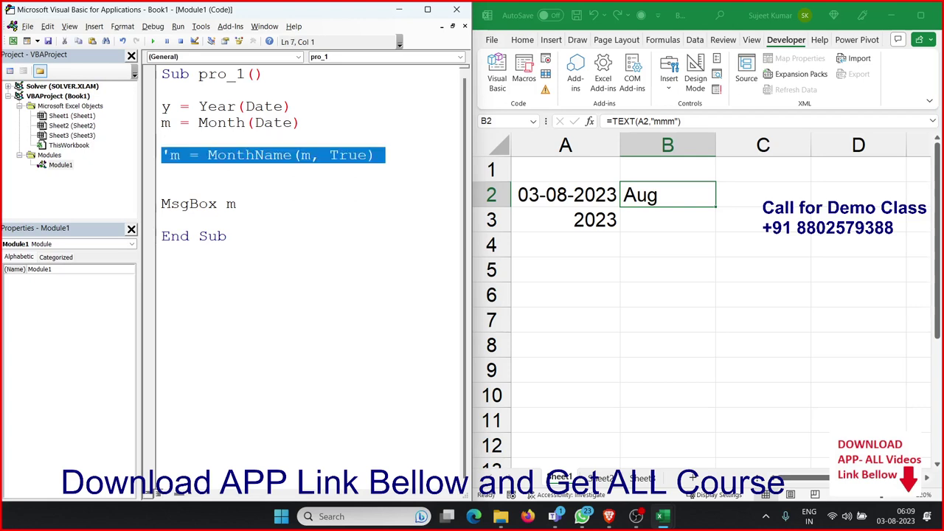
key(Up)
key(Up)
key(Up)
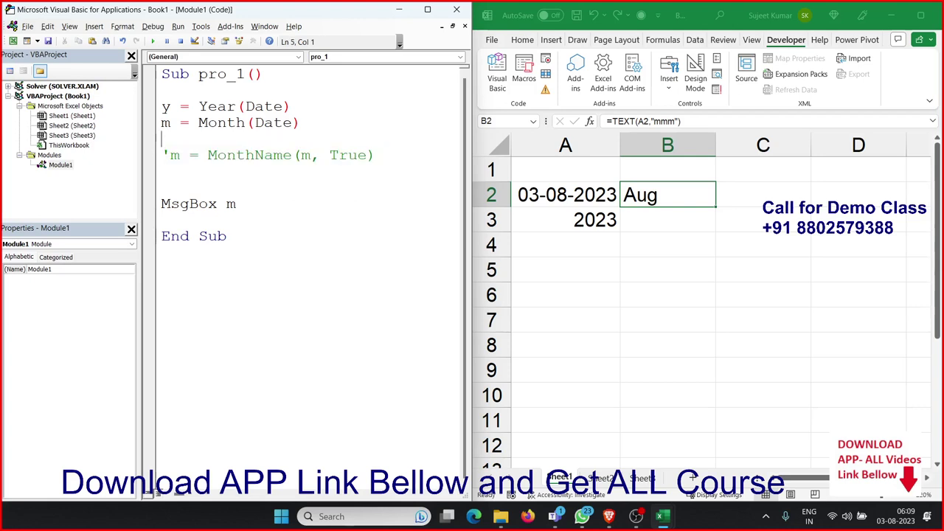
key(Right)
key(Right)
key(Right)
key(Right)
key(shift+Right)
key(shift+Right)
key(shift+Right)
key(shift+Right)
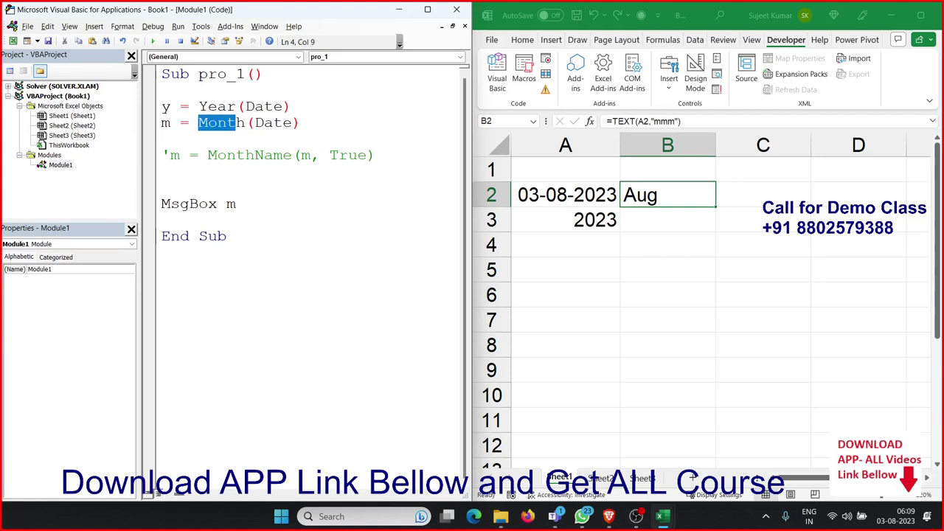
key(shift+Right)
text(for)
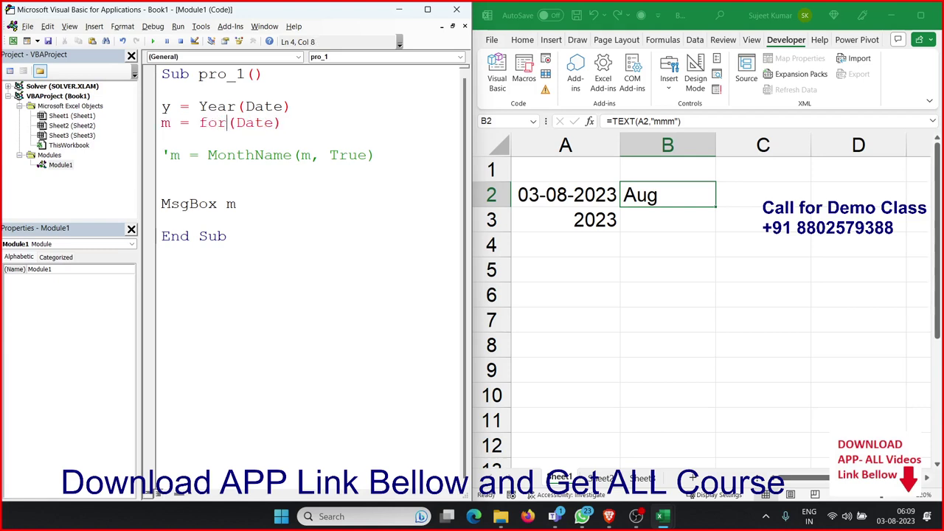
text(mat)
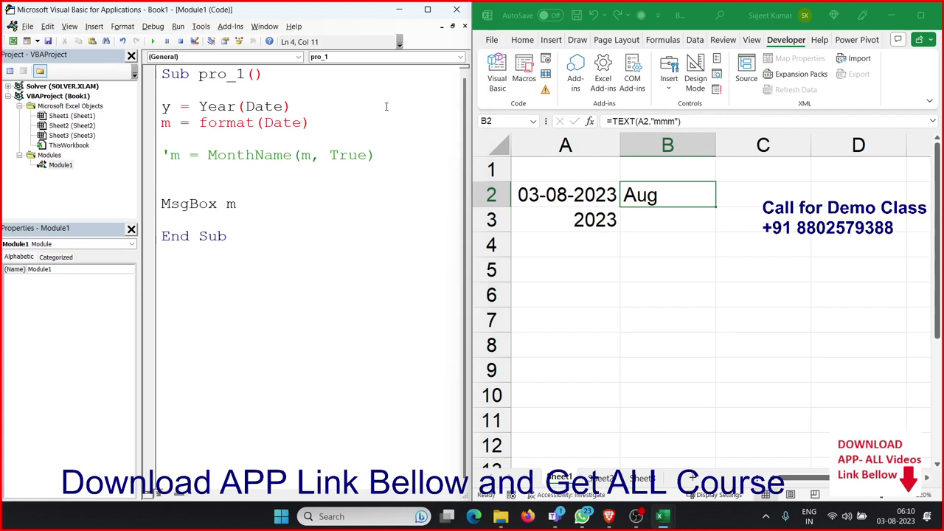
key(Delete)
- Finish the line as m = Format(Date, "mmm") and run pro_1 to confirm it shows Aug
text(()
key(Right)
key(Right)
key(Right)
key(Right)
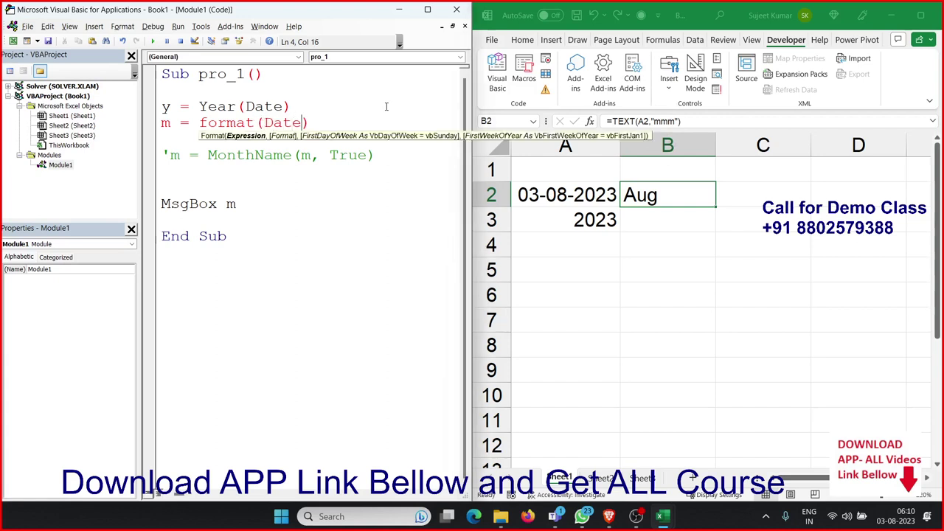
key(Right)
key(BackSpace)
text(,)
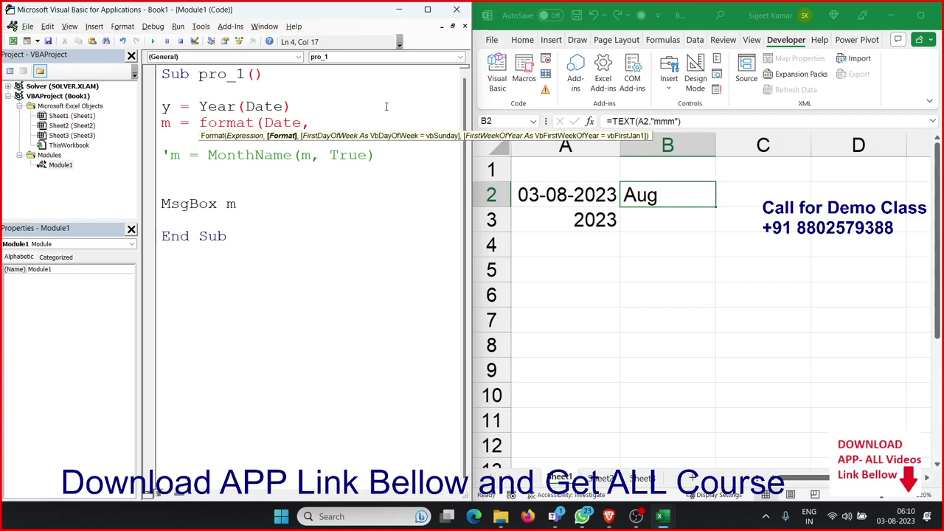
text(")
key(super)
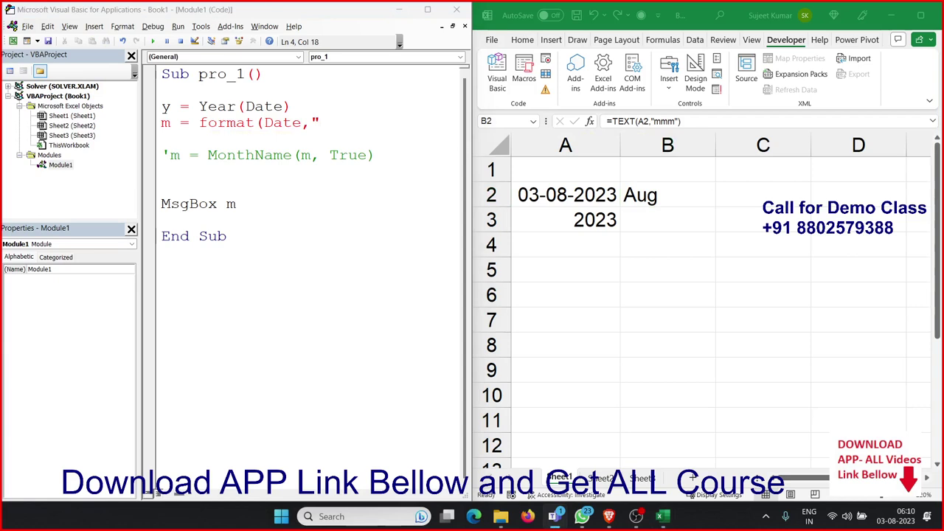
click(346, 129)
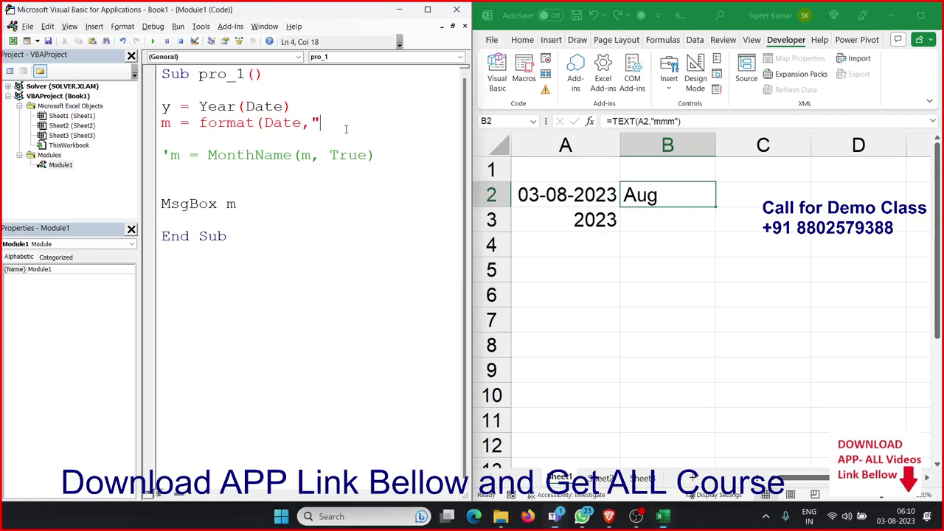
text(d)
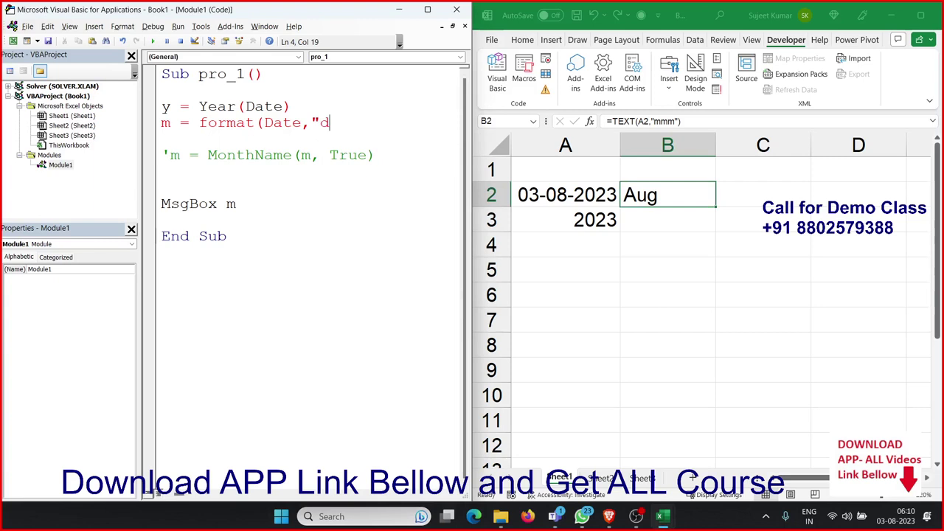
key(BackSpace)
text(mmm)
text("))
click(312, 182)
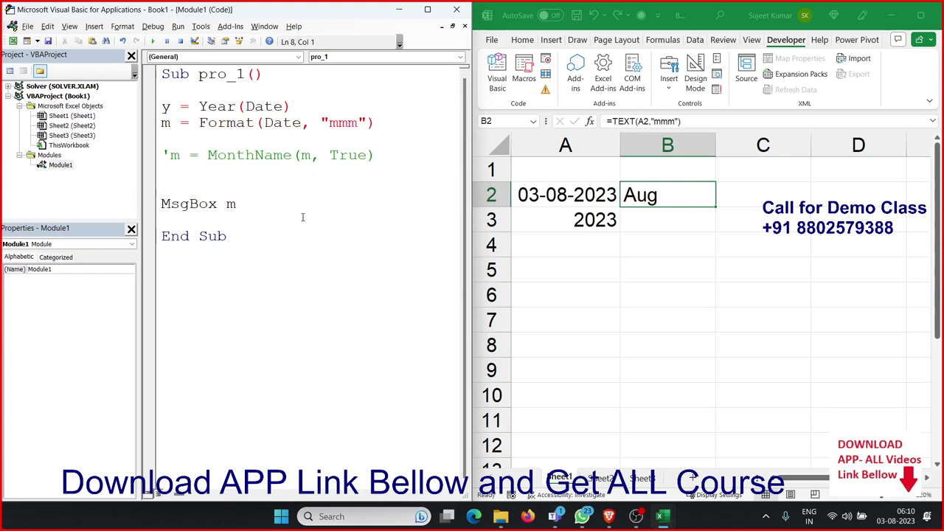
click(152, 41)
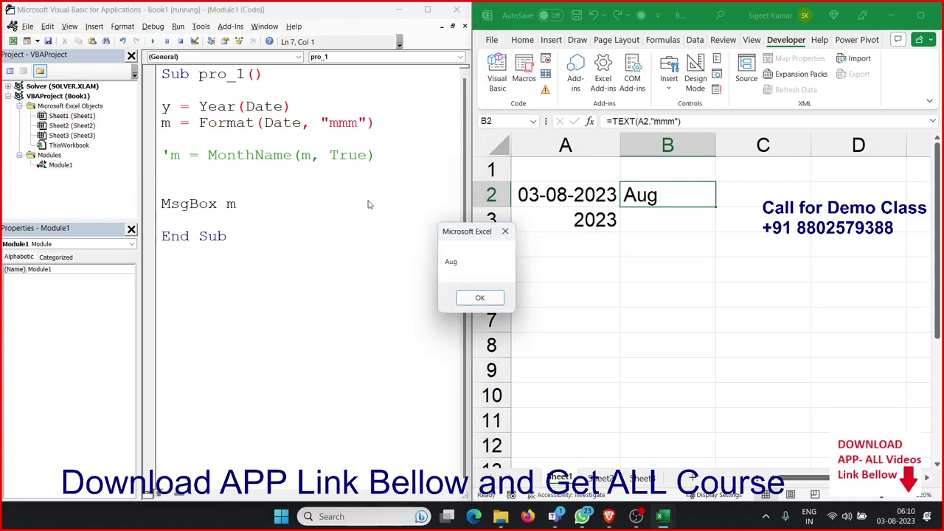
click(478, 301)
- Change the commented MonthName argument from m to month(date)
double_click(261, 156)
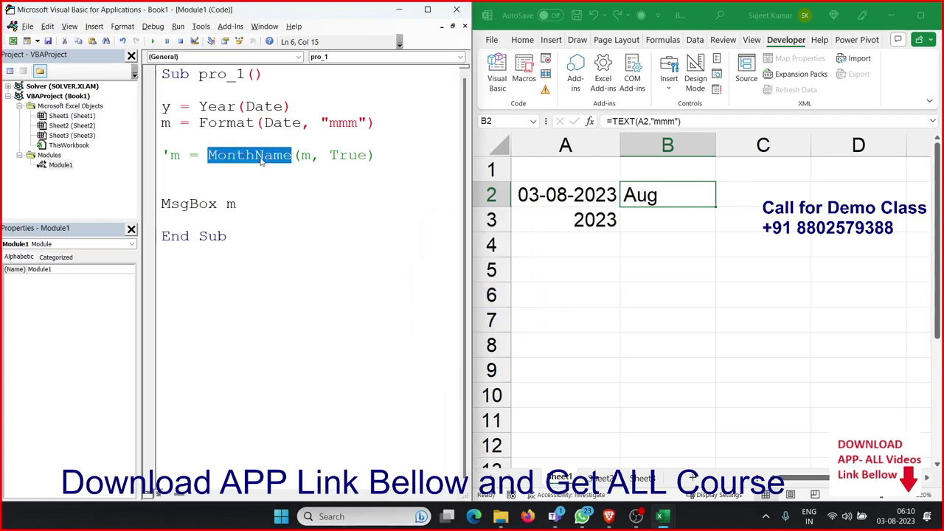
click(298, 157)
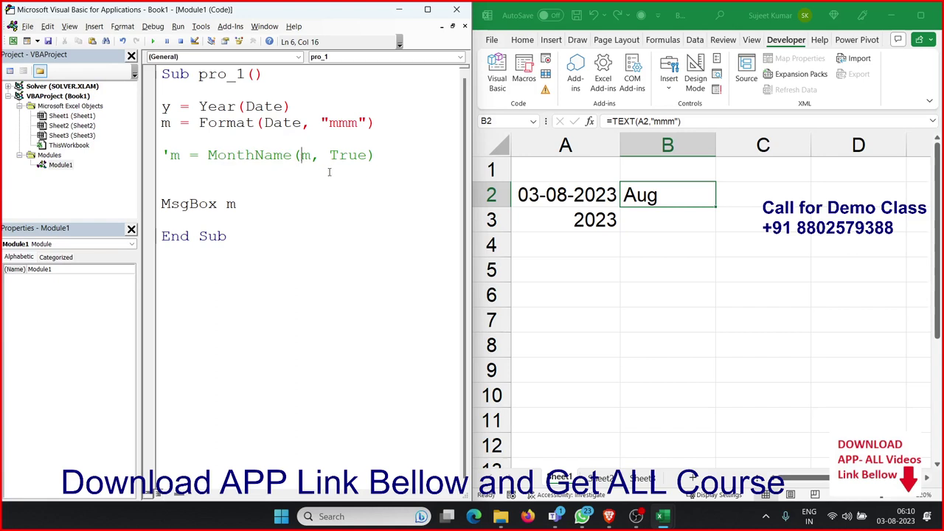
key(Delete)
text(month)
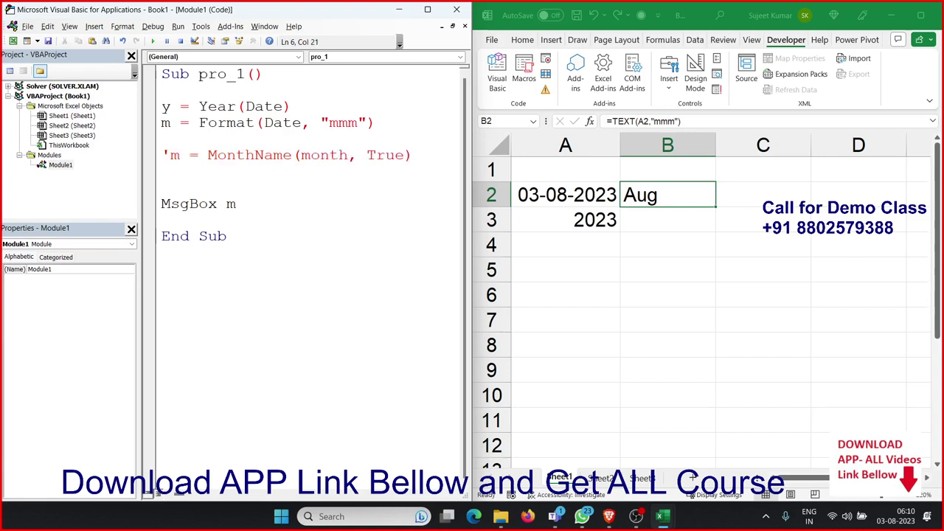
text((date)
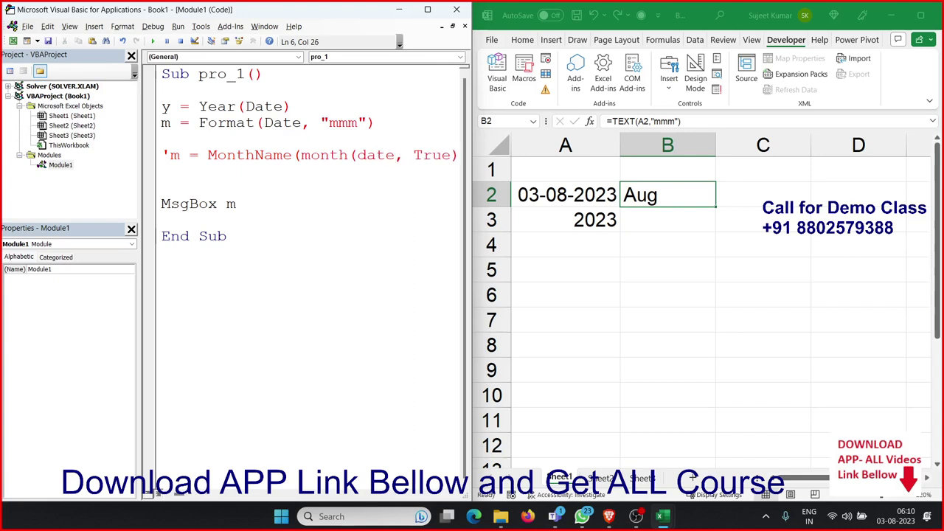
text())
click(270, 206)
- Add a new macro line d = Day(Date) below the comment
click(201, 171)
key(Return)
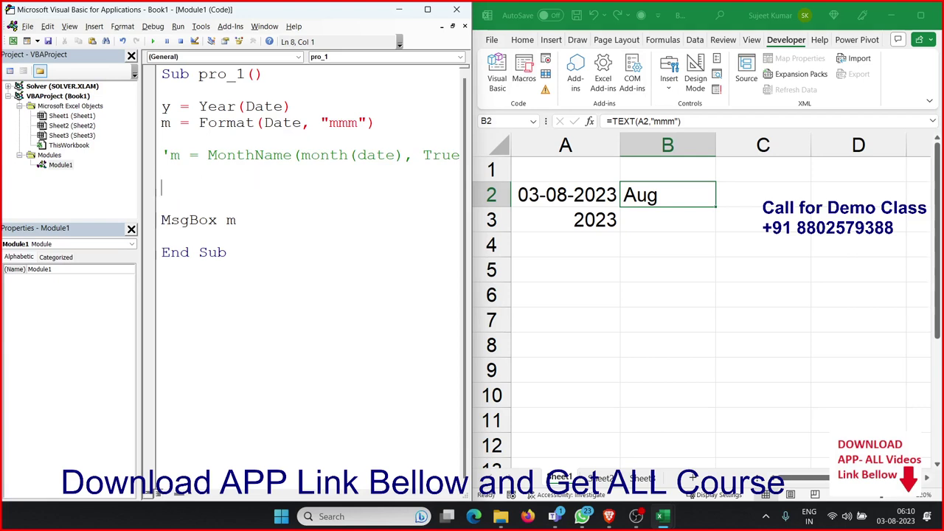
click(161, 171)
text(d=)
text(day()
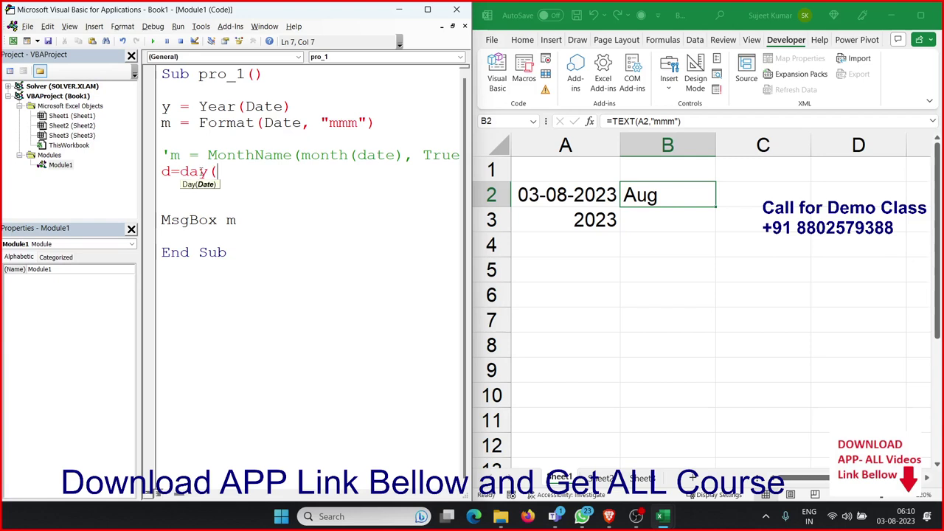
text(date)
text())
click(213, 191)
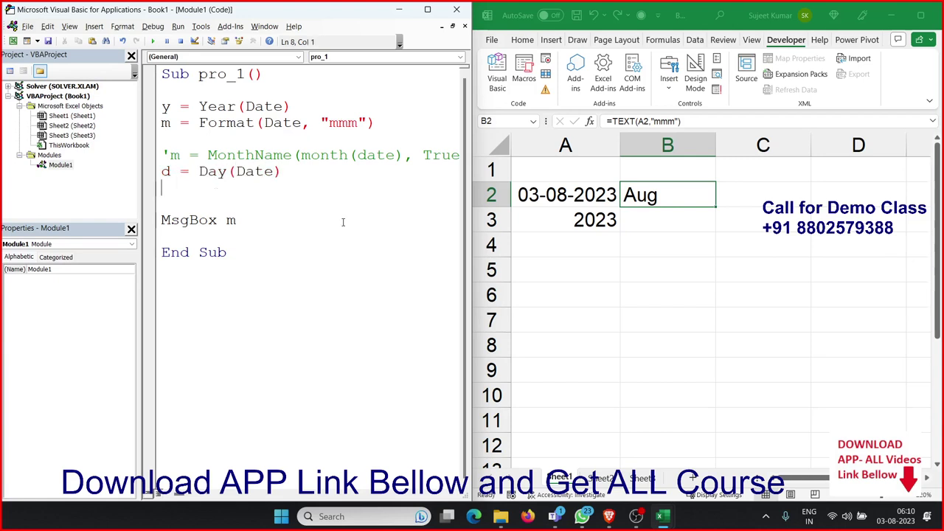
- Enter =DAY(A2) in cell B3 so it shows 3
click(657, 227)
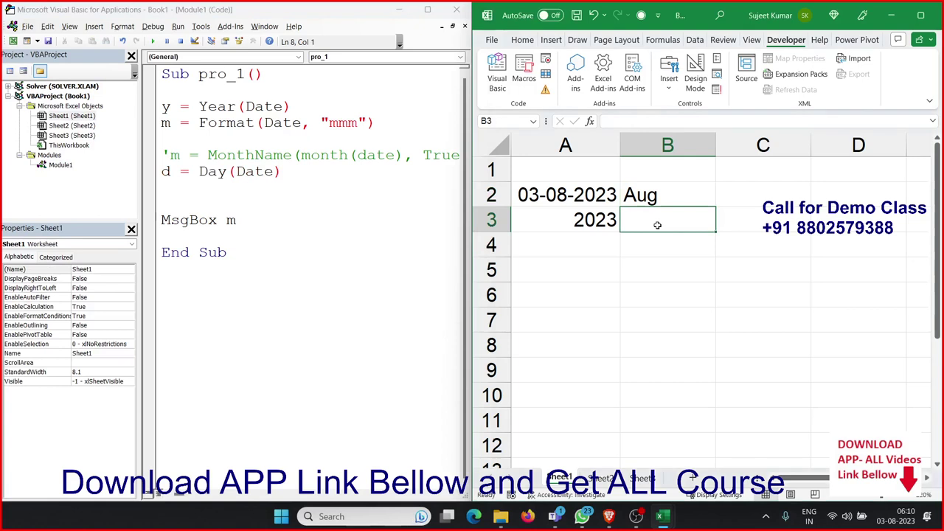
text(=day)
key(Tab)
key(Left)
key(Up)
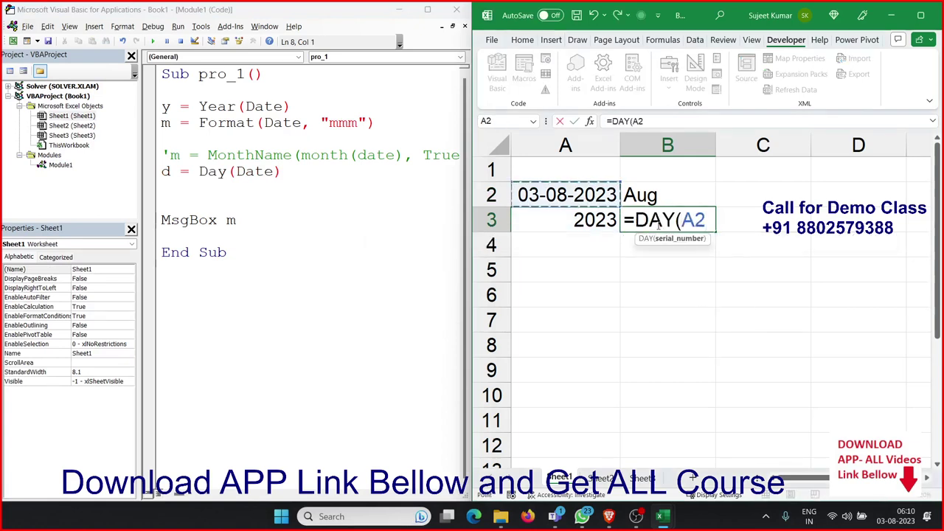
key(Return)
- Review the y, m and d lines and add a new line below d for the file name
click(450, 188)
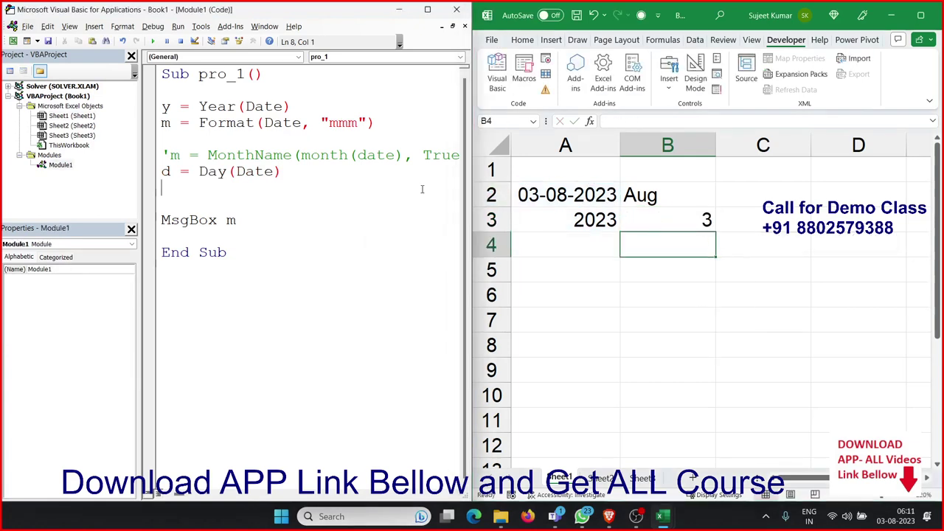
click(154, 107)
key(ctrl+a)
click(166, 124)
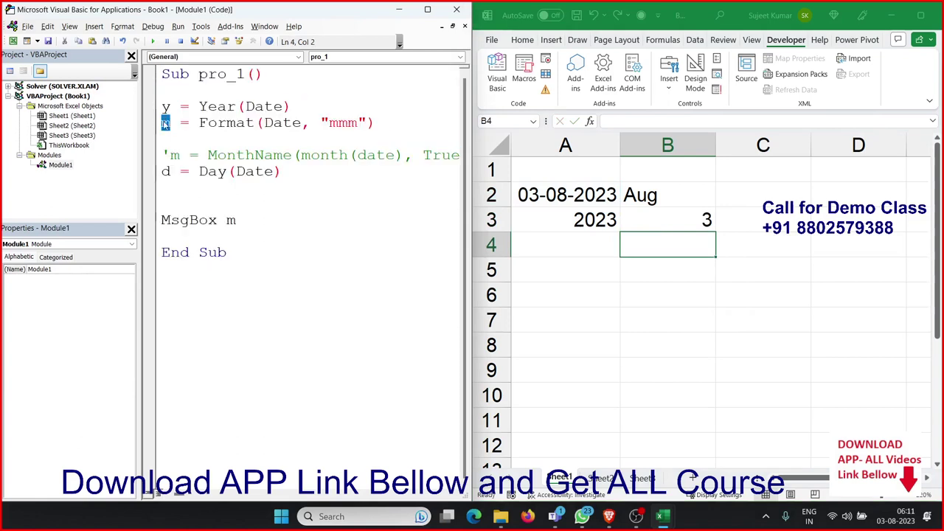
double_click(167, 173)
click(168, 188)
key(Return)
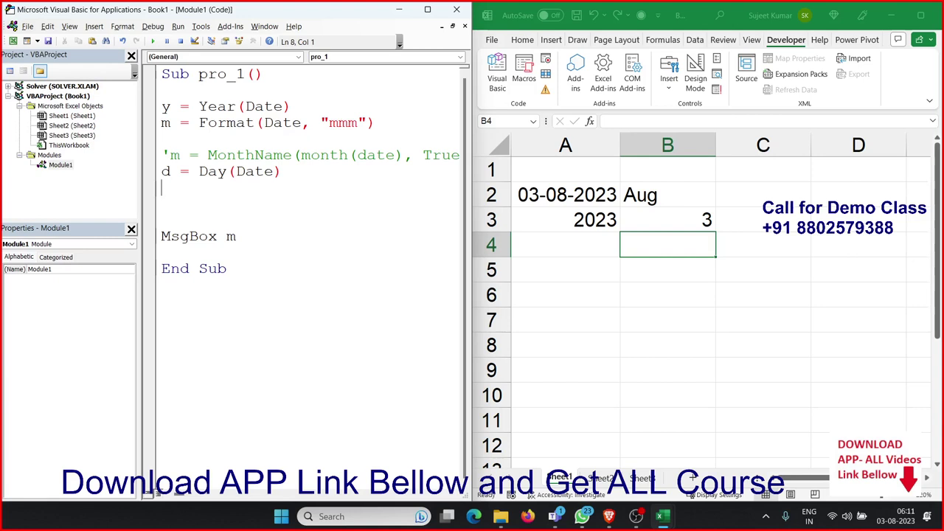
- Write fn = Format(Date, "DD-MMM-YY") on the new line and widen the code window
click(162, 203)
text(fn)
text(=)
text(format)
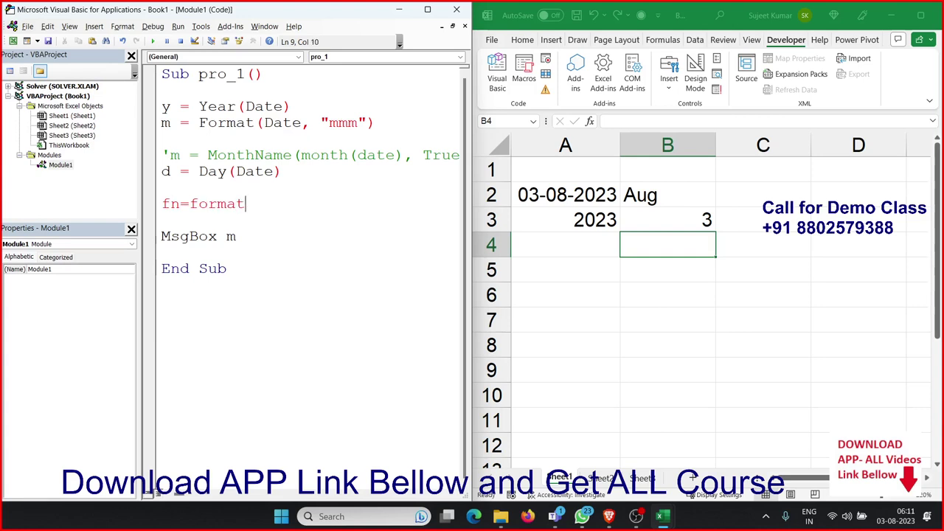
text((date)
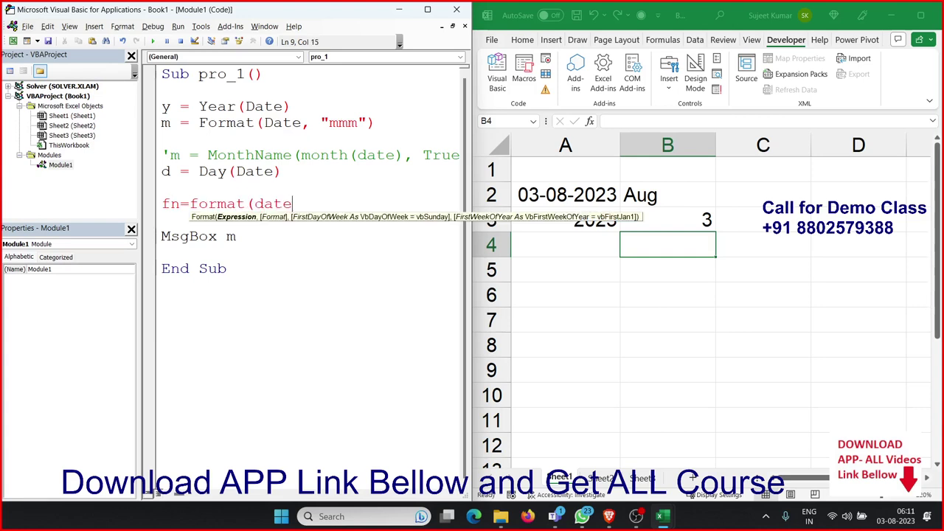
text(,"D)
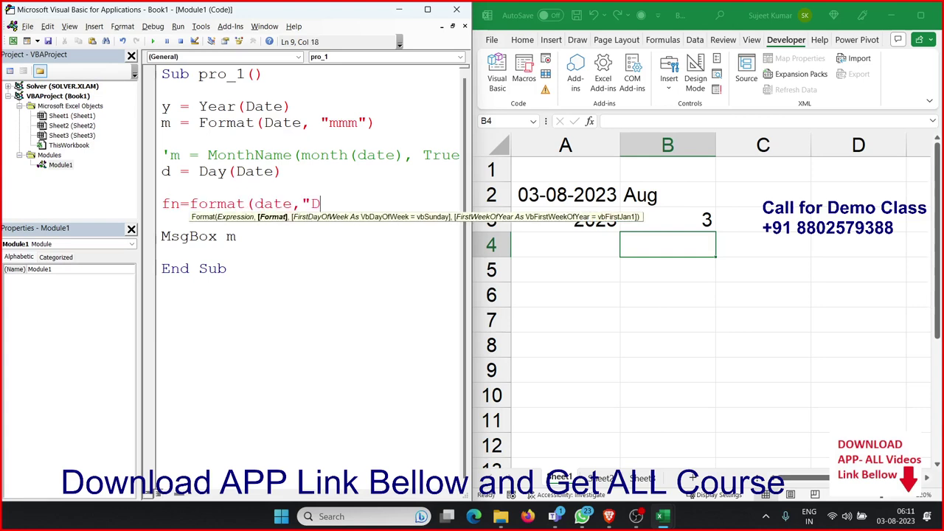
text(D-MMM)
text(-YY)
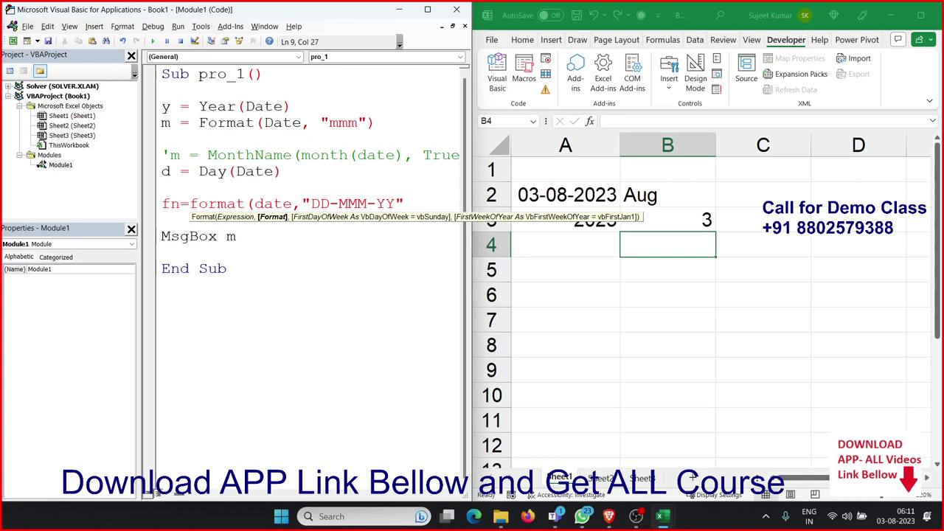
text())
click(208, 237)
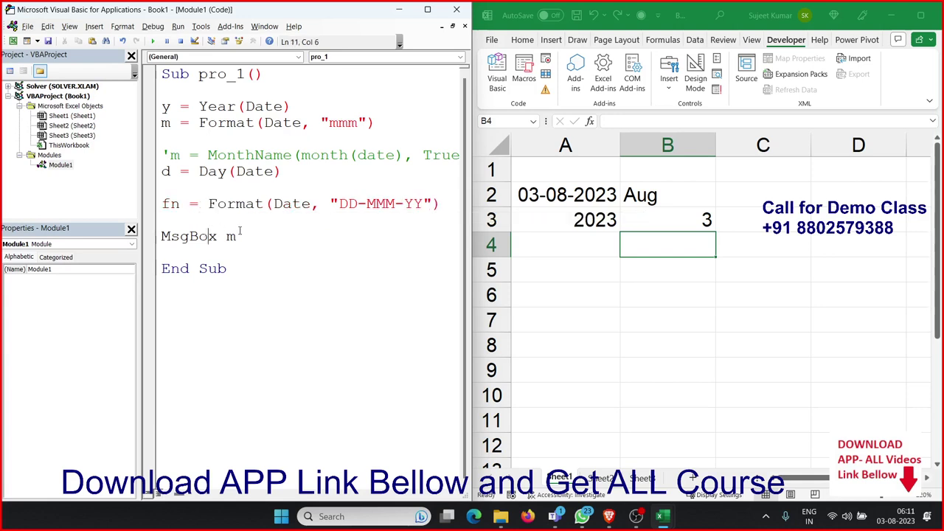
click(355, 203)
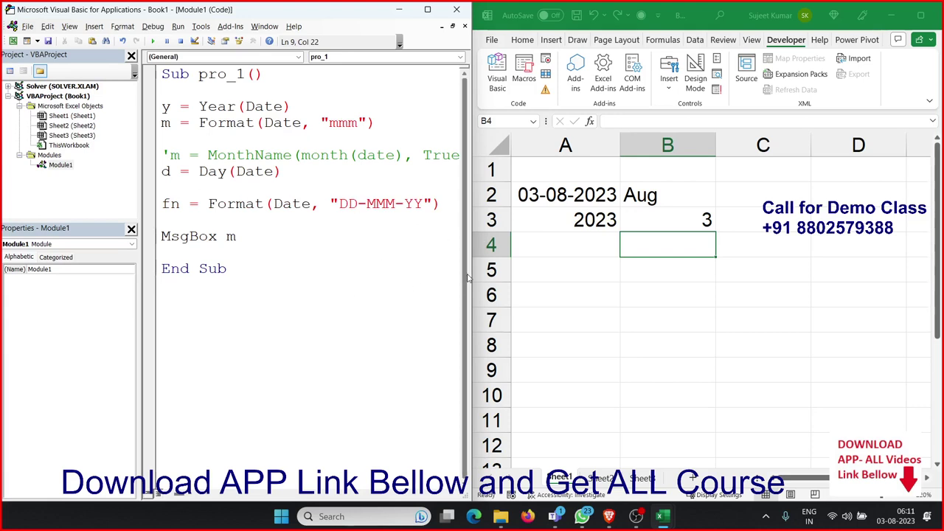
drag(468, 278, 510, 279)
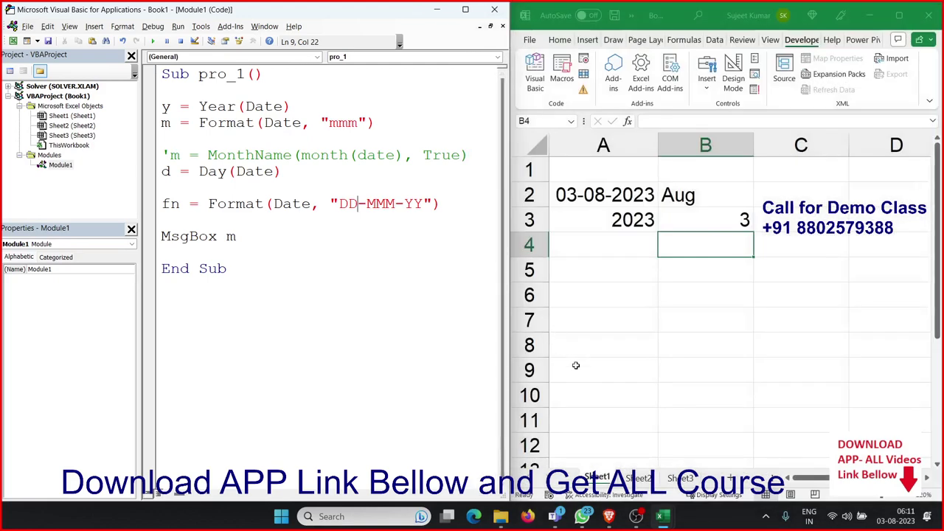
- Try typing the date 8/3/2023 in cell B5, then cancel the entry
click(687, 279)
text(8/)
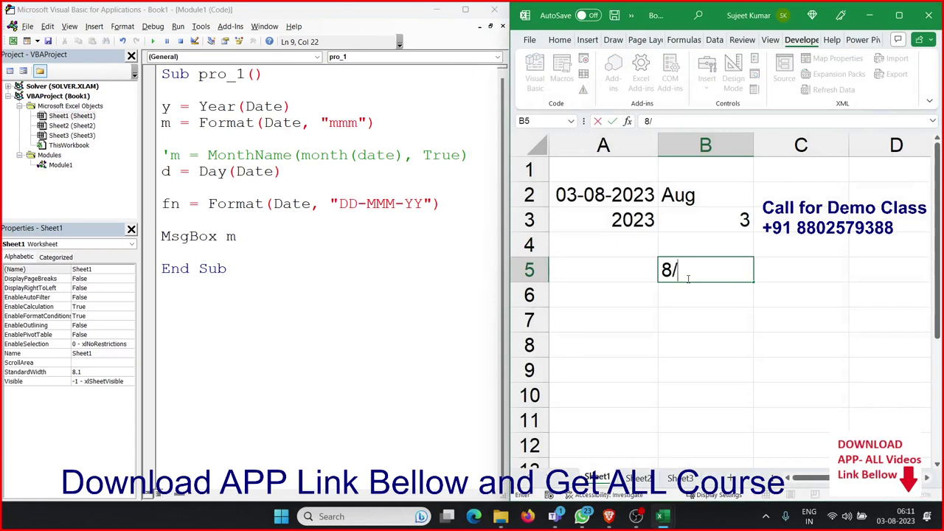
text(/)
key(BackSpace)
text(3/2023)
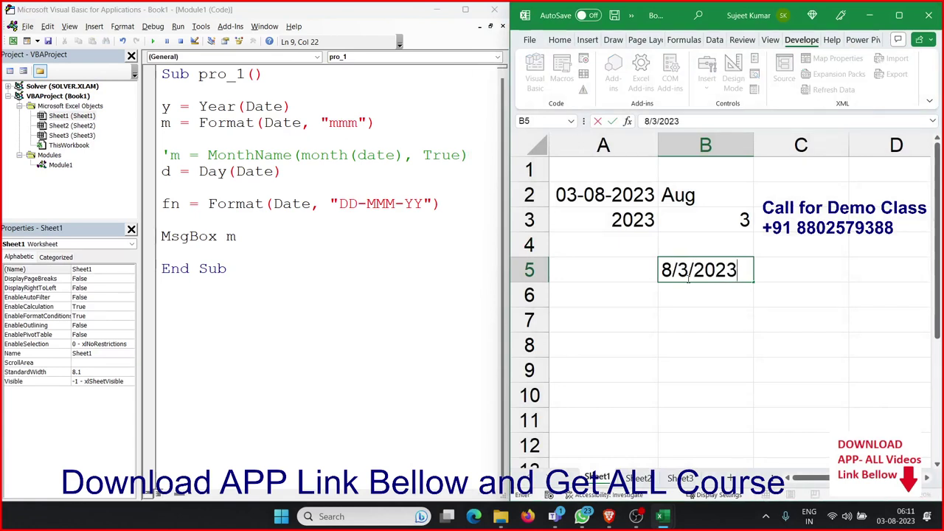
key(Escape)
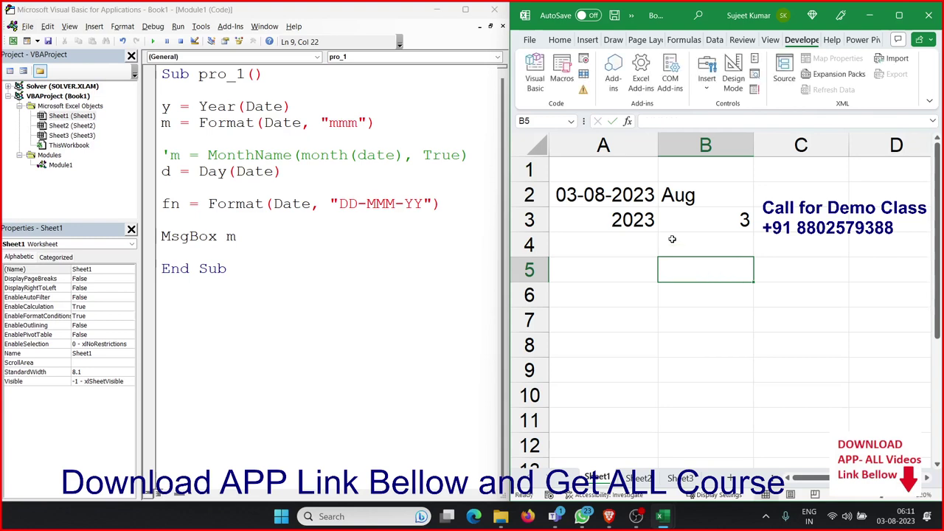
- Enter =TEXT(A2,"dd-mmm-yy") in cell A4 so it shows 03-Aug-23
click(645, 242)
text(=te)
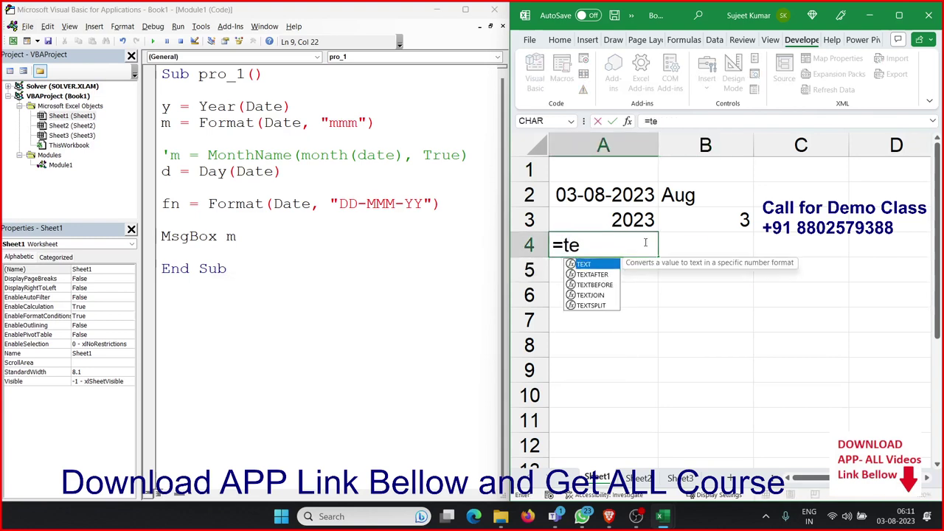
key(Tab)
key(Up)
key(Up)
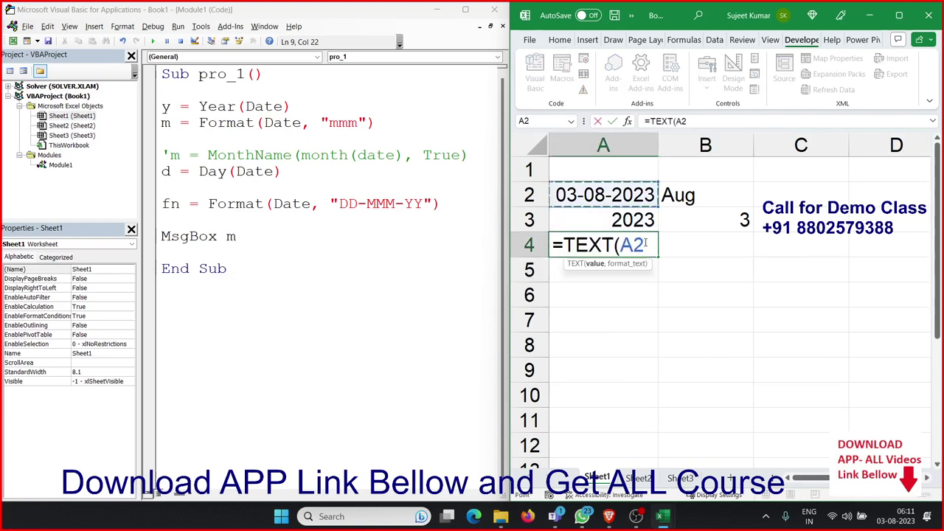
text(,")
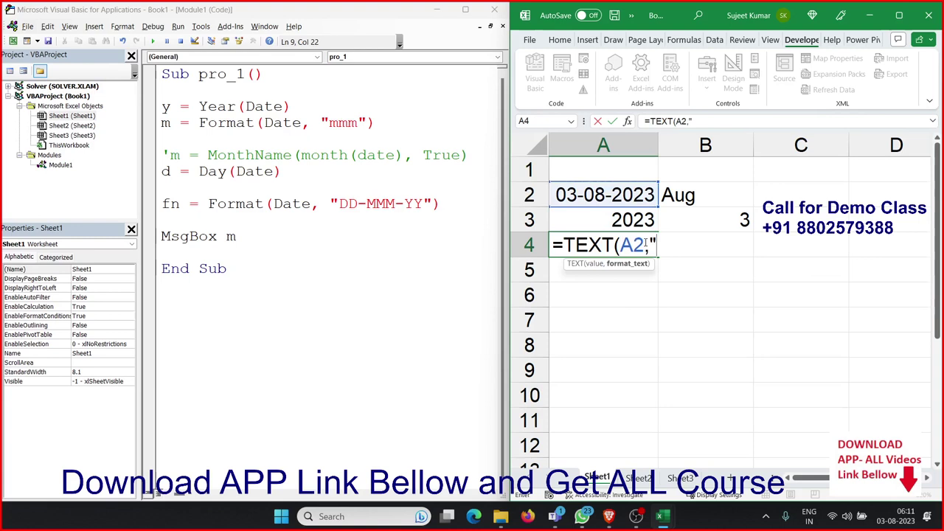
text(dd-m)
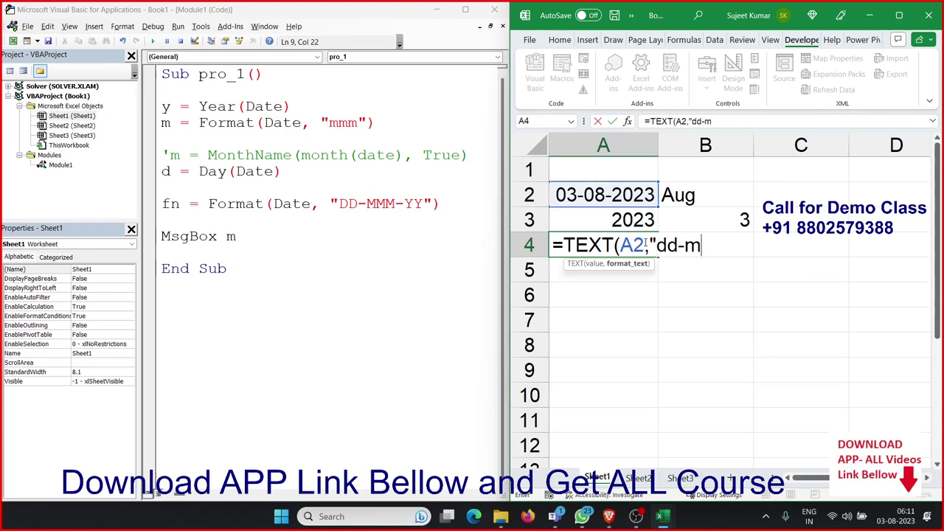
text(mm-)
text(yy")
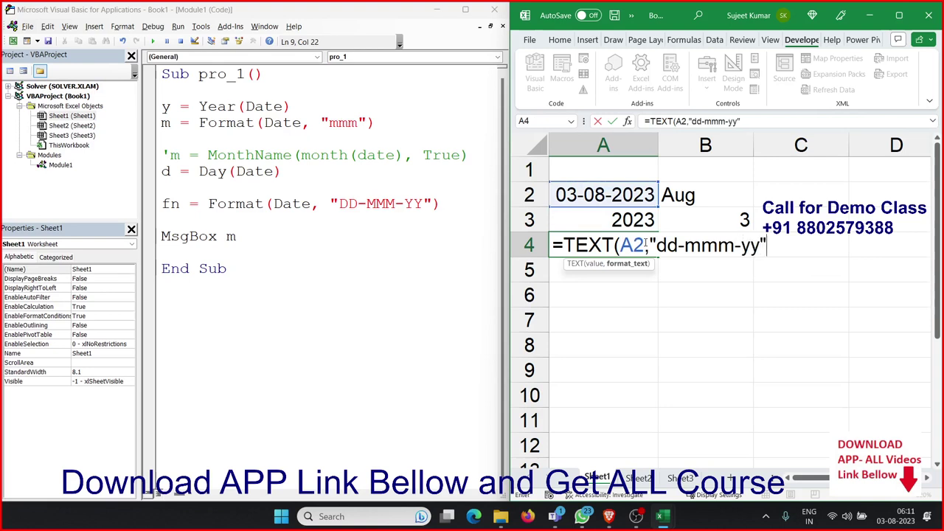
text())
key(Return)
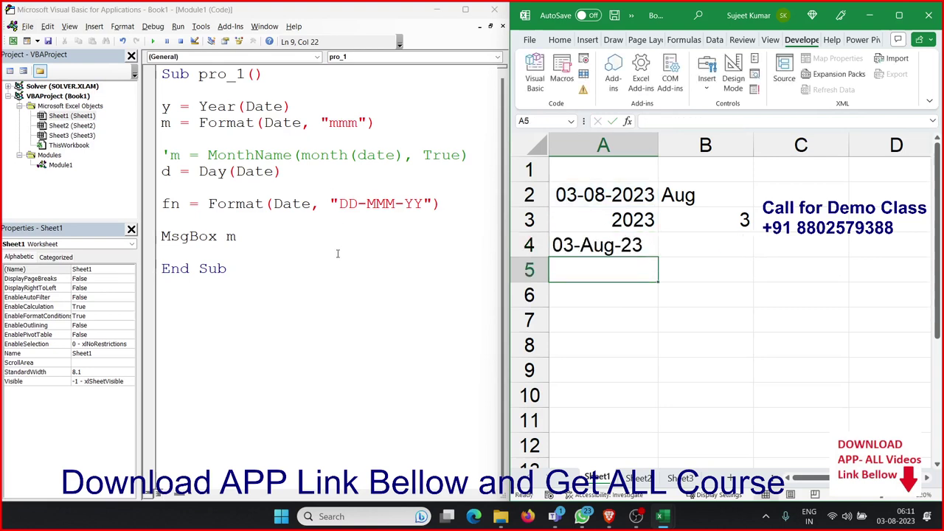
double_click(298, 238)
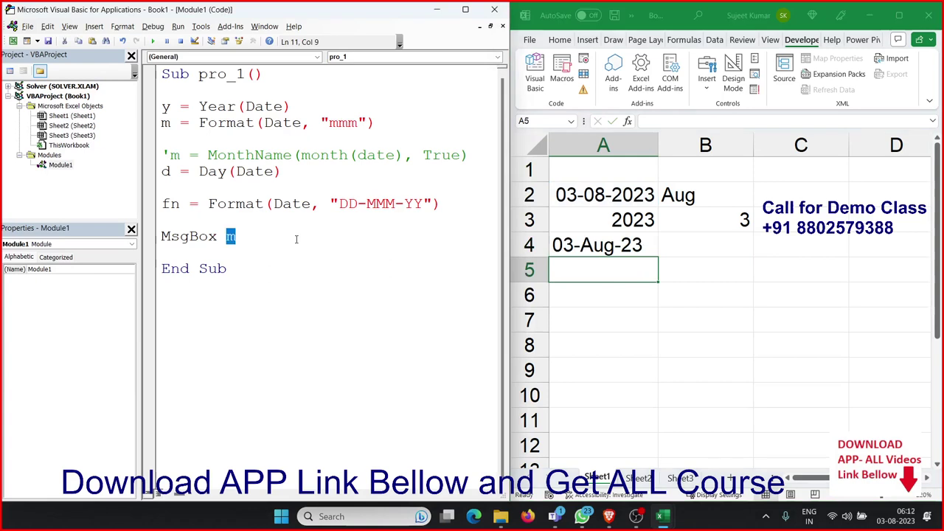
- Make the message box display fn and run pro_1 to see the file name
text(fn)
key(Up)
click(152, 41)
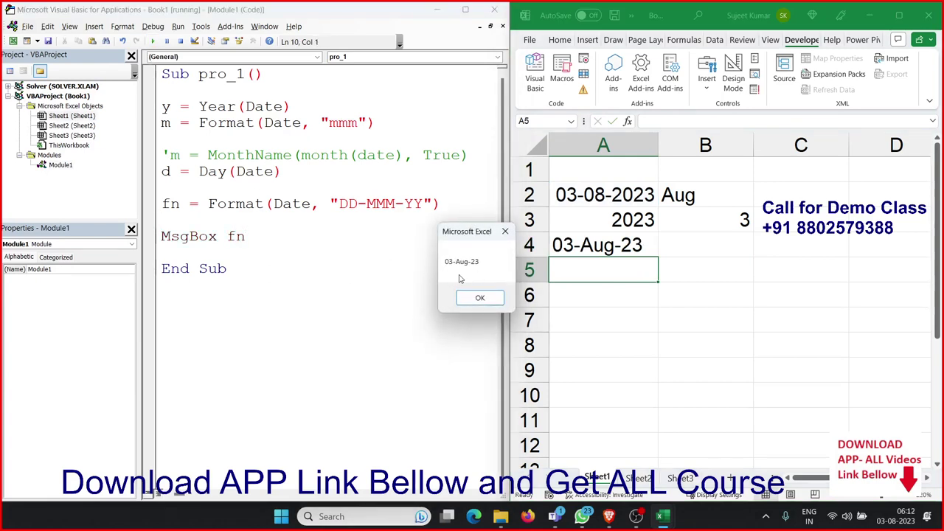
click(475, 299)
- Delete the MsgBox fn line and the blank lines around the fn line
drag(262, 235, 160, 235)
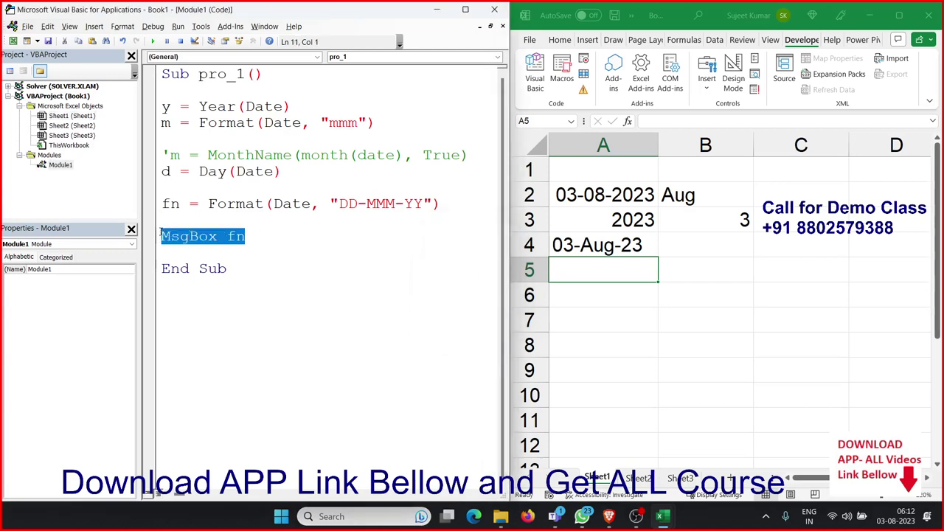
key(Delete)
key(Up)
key(Up)
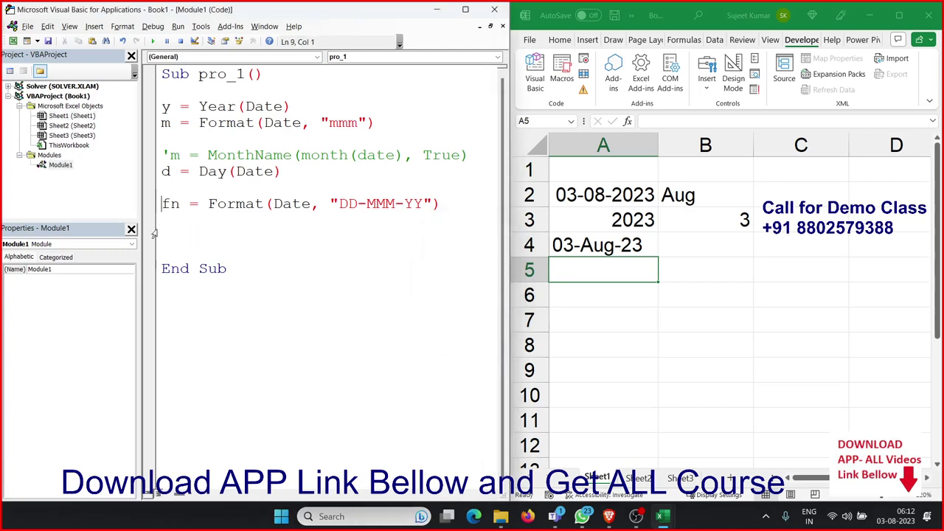
key(Up)
key(Up)
key(Up)
key(Up)
key(Delete)
key(Down)
key(Down)
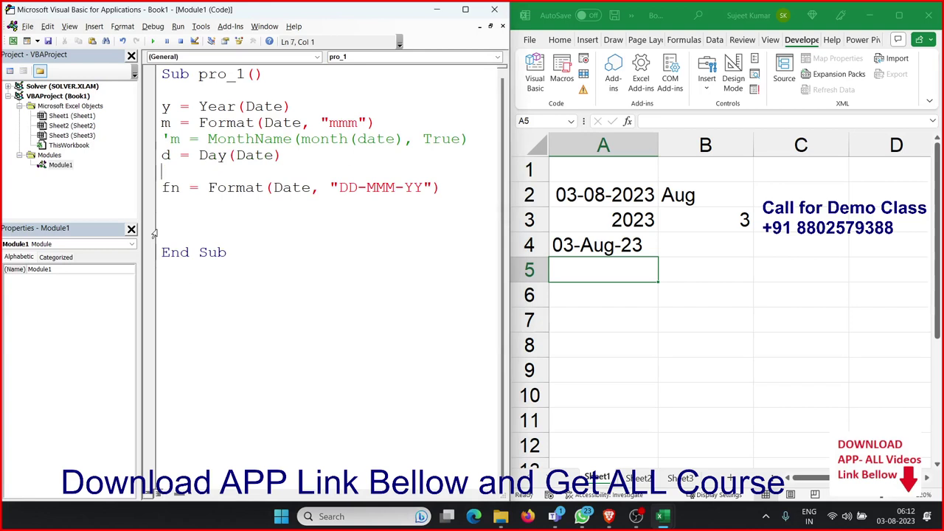
key(Delete)
- Add empty lines before End Sub and type mkdir below the fn line
key(Down)
key(Down)
key(Down)
key(Return)
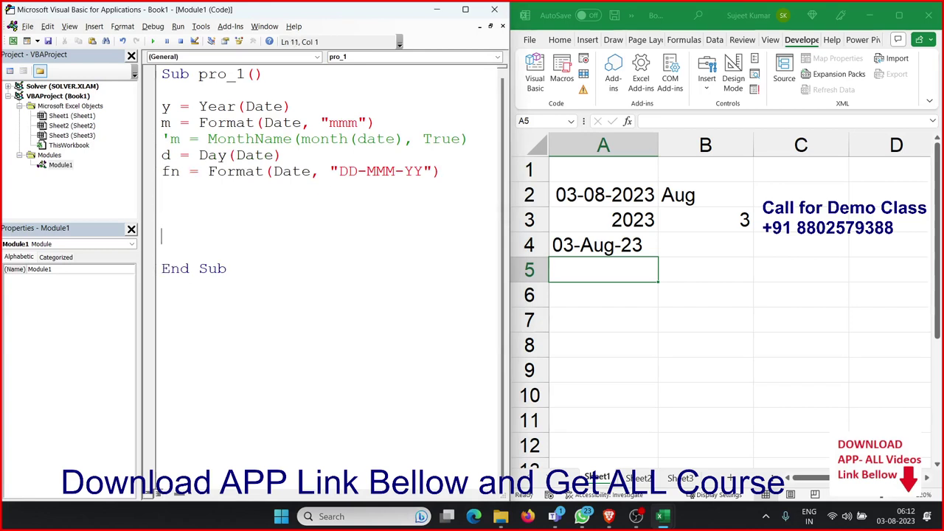
key(Return)
key(Up)
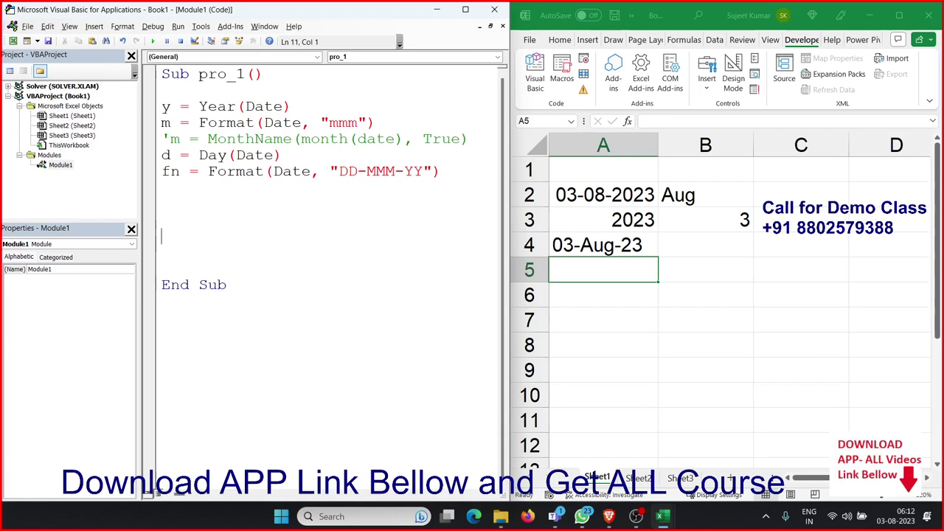
key(Up)
key(Up)
text(m)
text(kdir)
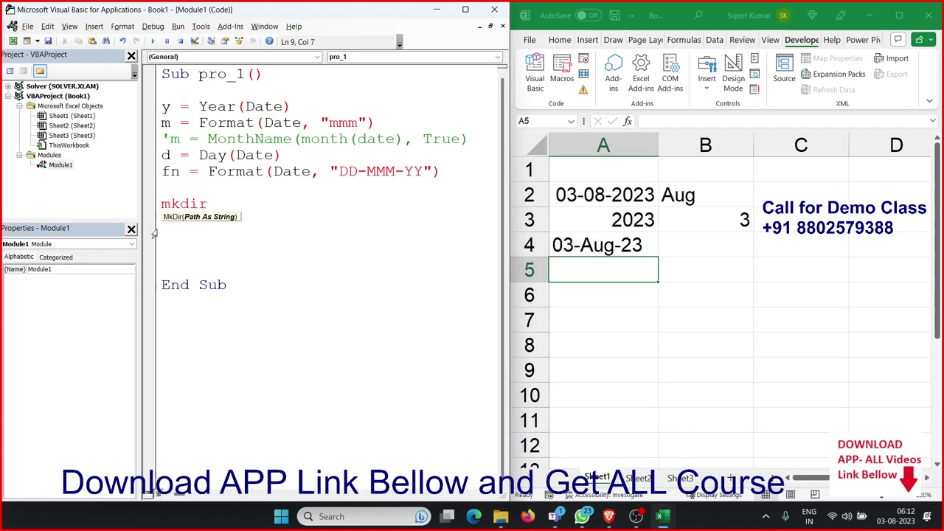
- Switch to the File Explorer window showing the Data folder on drive D
key(alt+Tab)
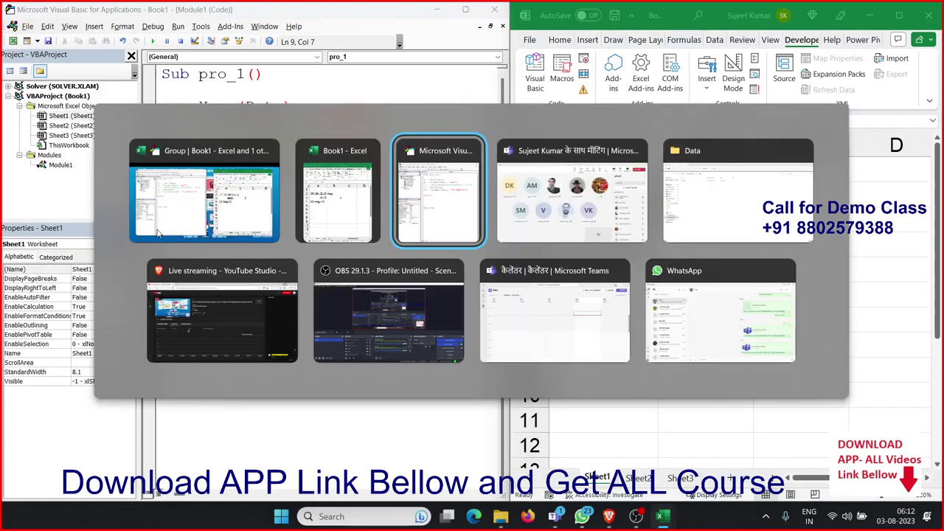
key(alt+Tab)
key(alt+Tab)
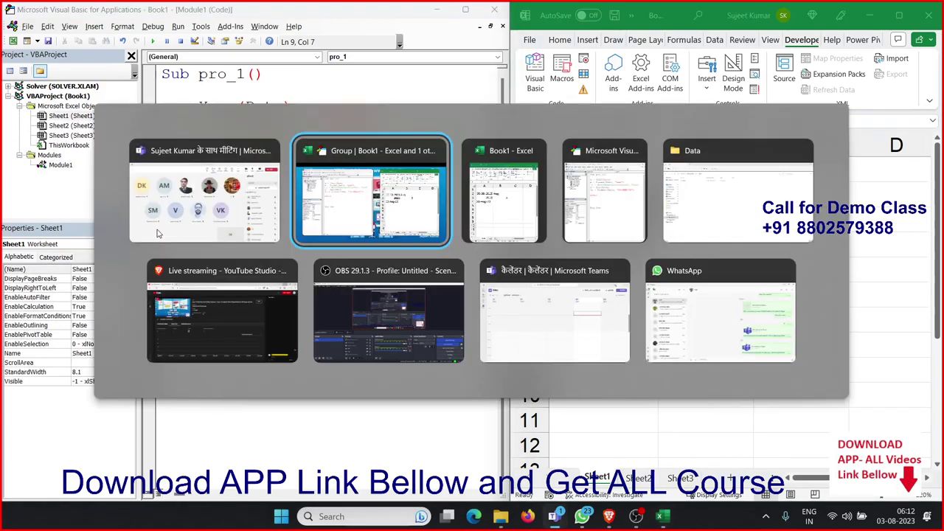
key(alt+Tab)
key(alt+Tab)
key(alt+Tab)
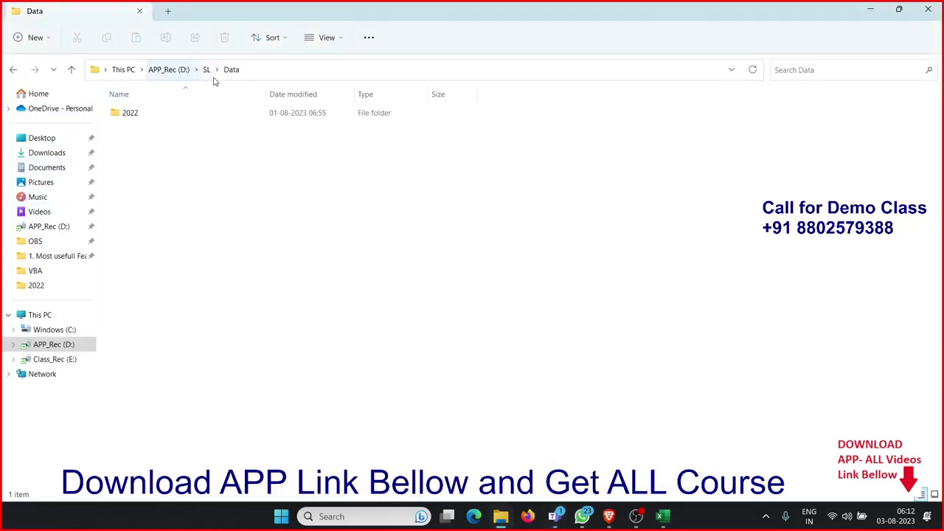
- Confirm the Data folder's path is D:\SL\Data, then return to the VBA editor
click(279, 77)
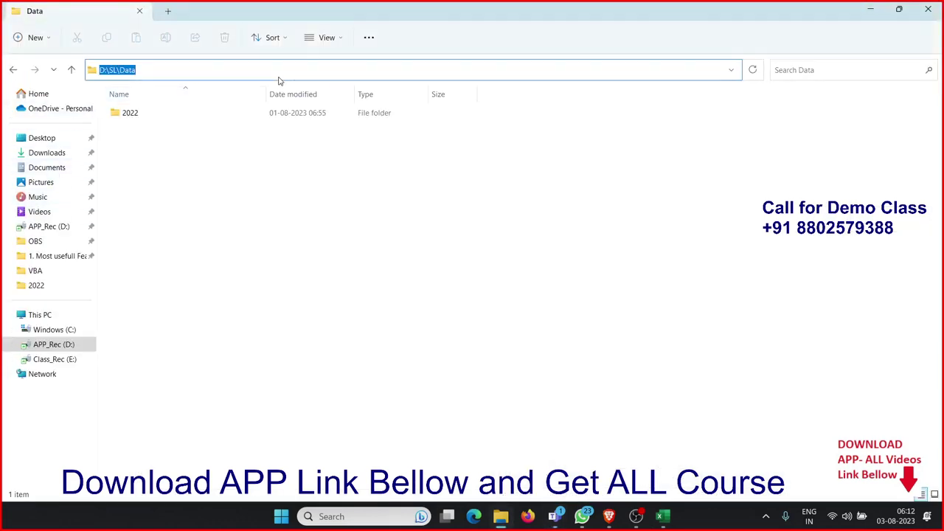
key(Escape)
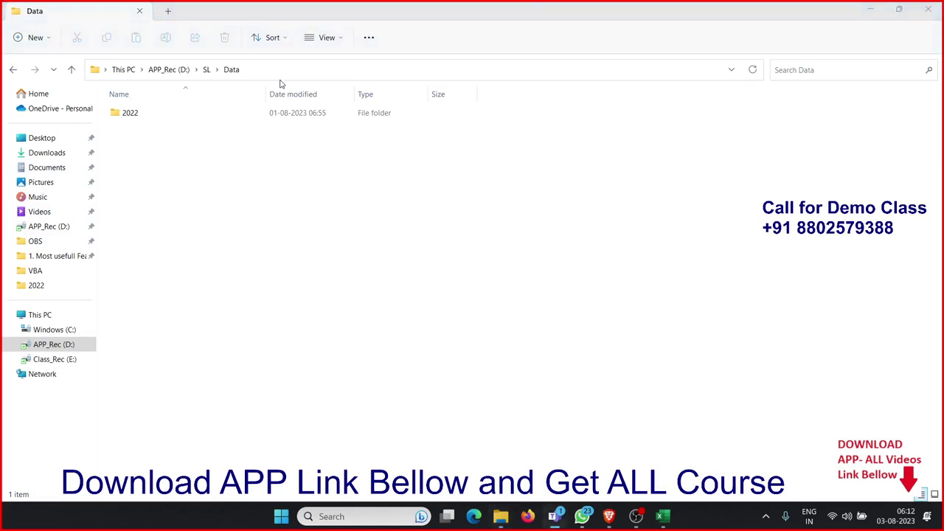
key(alt+Tab)
key(alt+Tab)
key(alt+Tab)
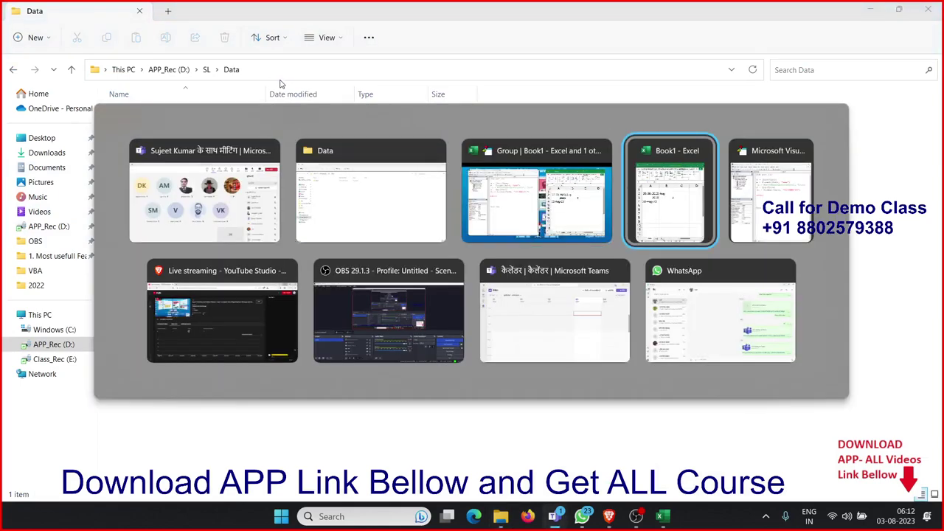
key(alt+shift+Tab)
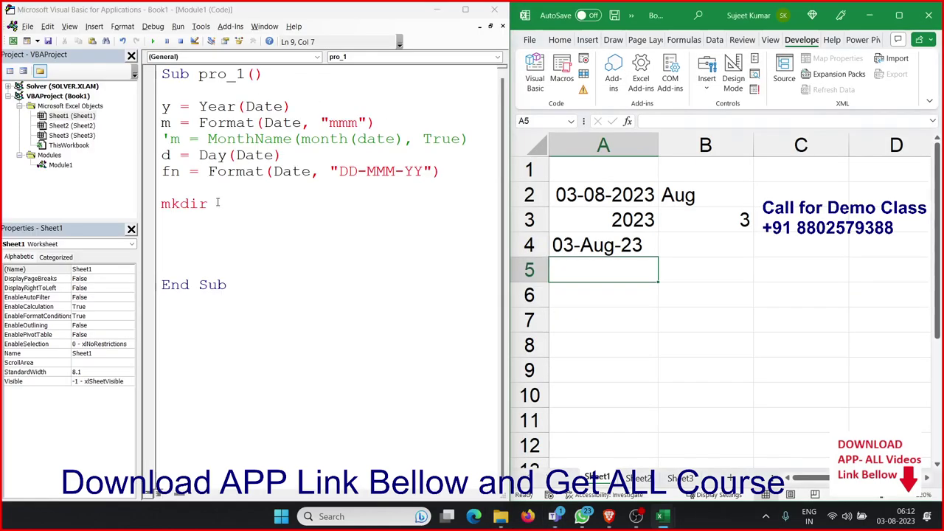
- Complete the folder line as MkDir "D:\SL\Data\2023"
click(217, 204)
text(")
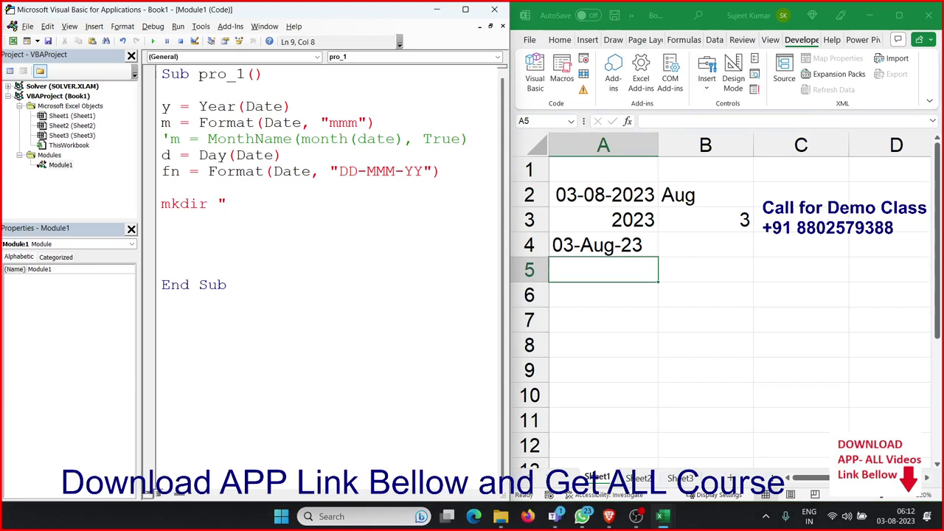
text(D:\SL\Data\)
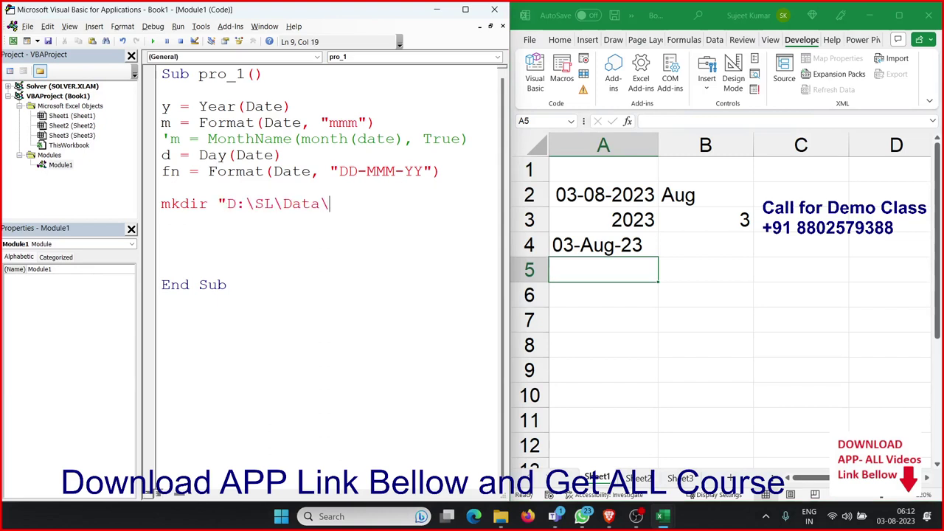
text(")
key(Return)
click(332, 203)
text(202)
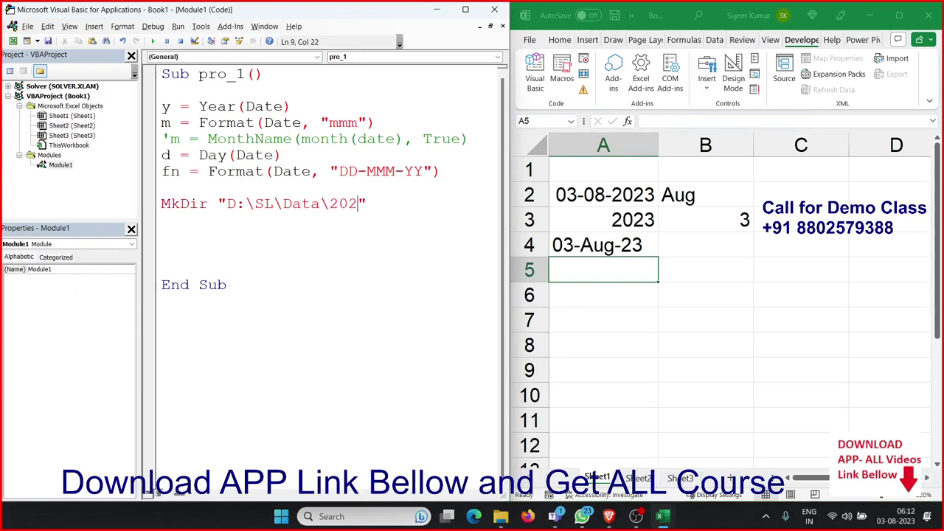
text(3)
click(163, 219)
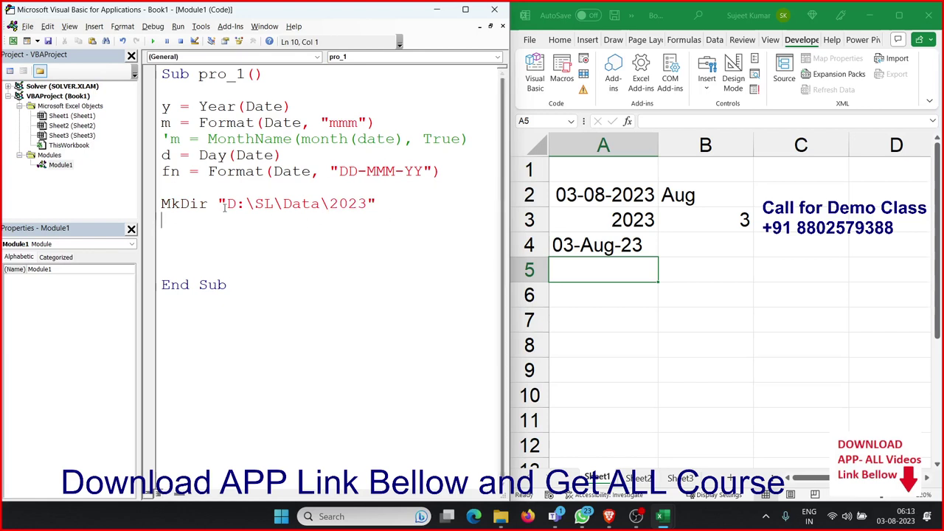
click(269, 204)
click(303, 203)
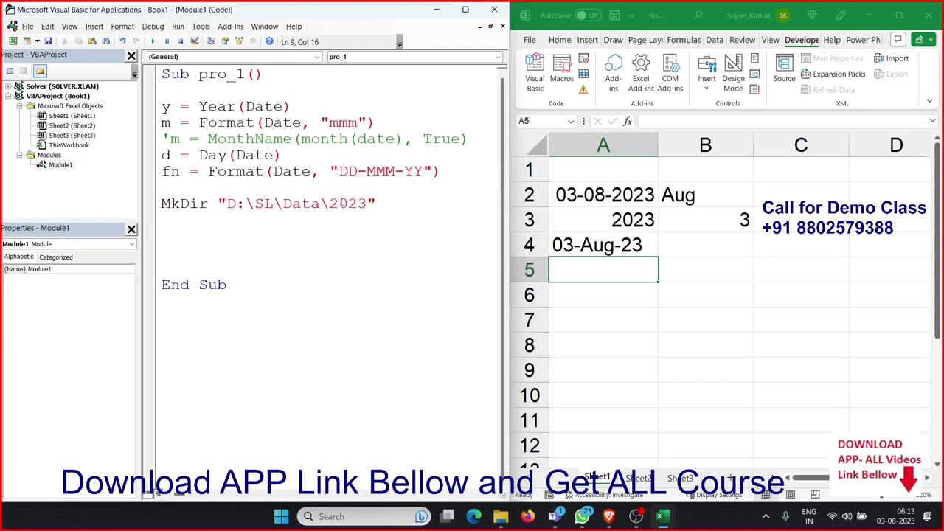
click(340, 204)
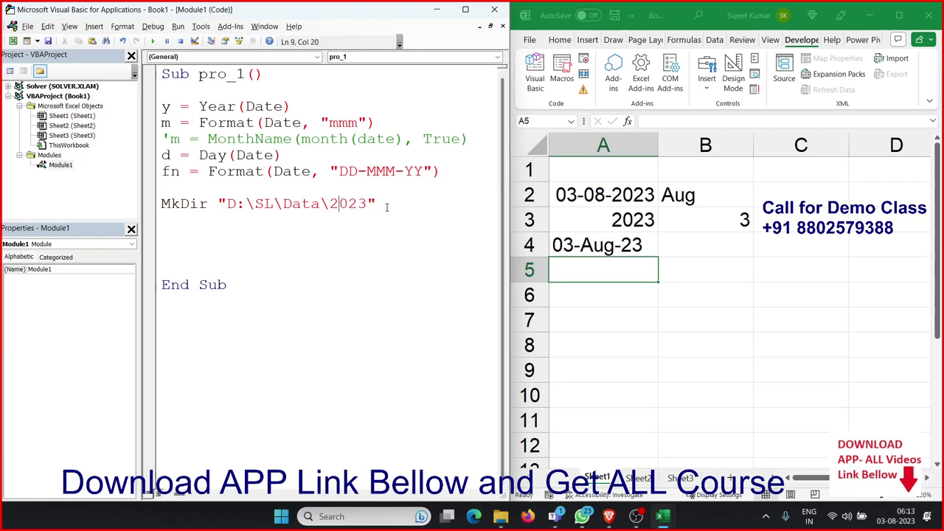
- Run pro_1, check the new 2023 folder in Data, delete it, and return to the code
key(F8)
click(181, 42)
click(501, 516)
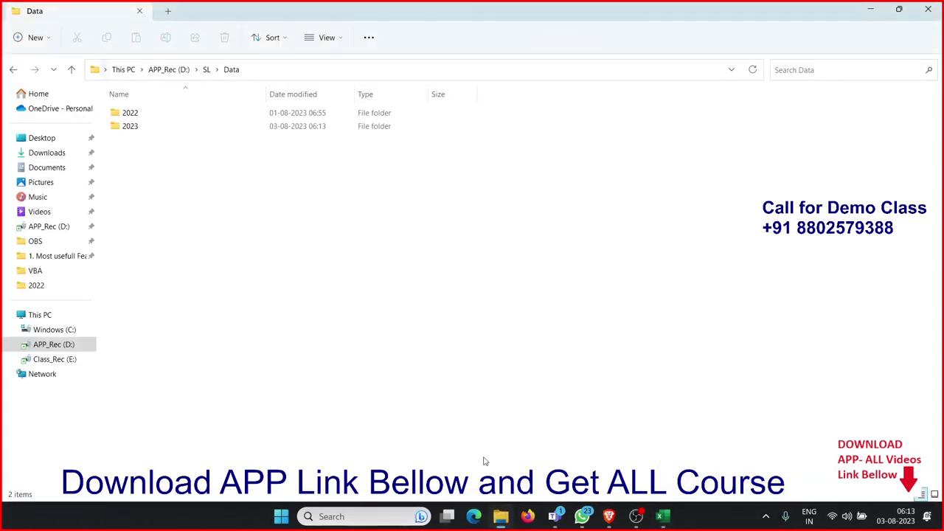
click(169, 132)
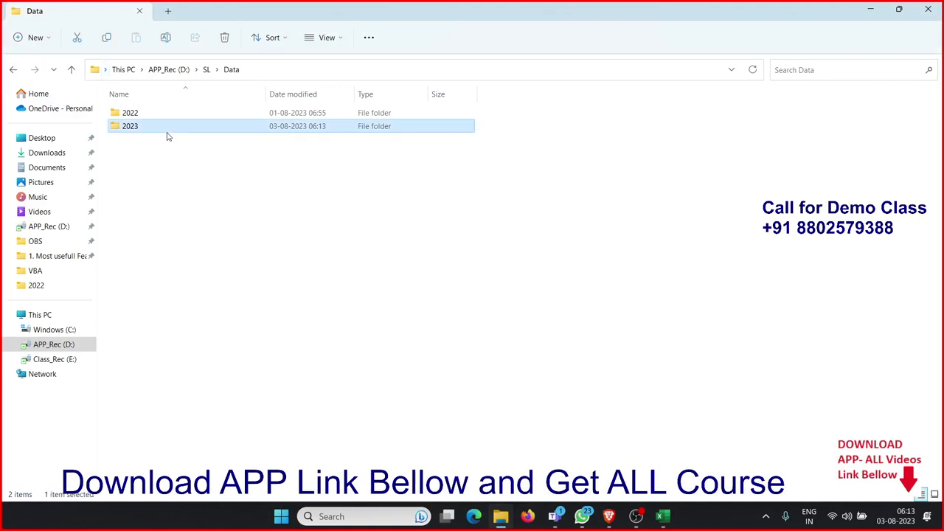
key(Delete)
key(alt+Tab)
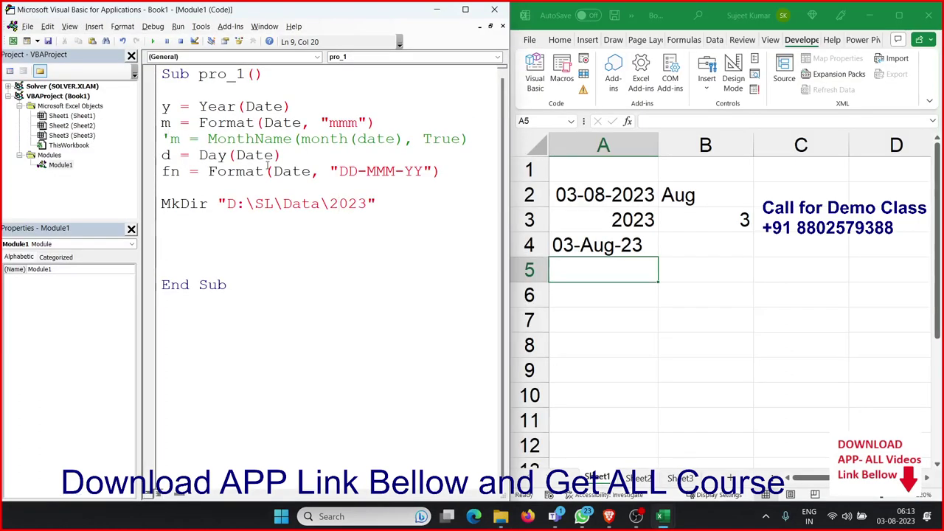
- Replace 2023 in the MkDir path with y, then delete it, leaving "D:\SL\Data\"
double_click(343, 206)
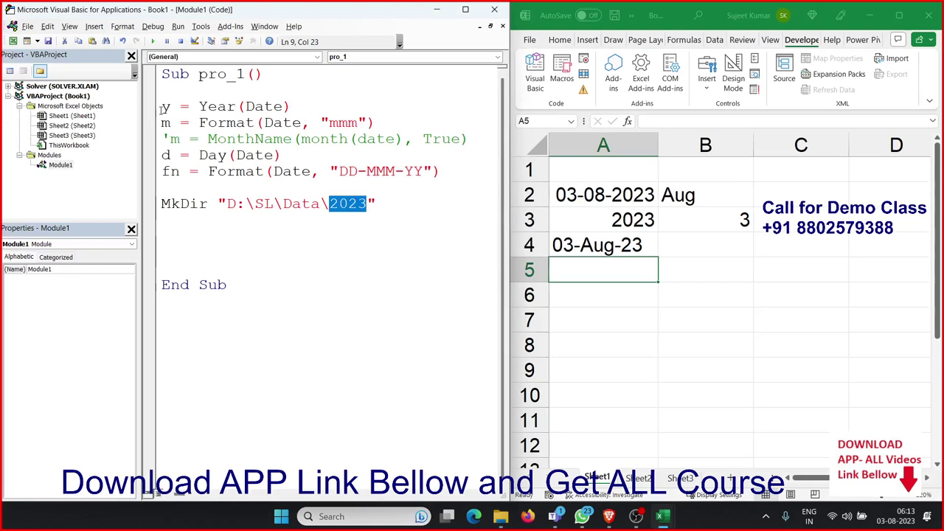
drag(162, 107, 175, 107)
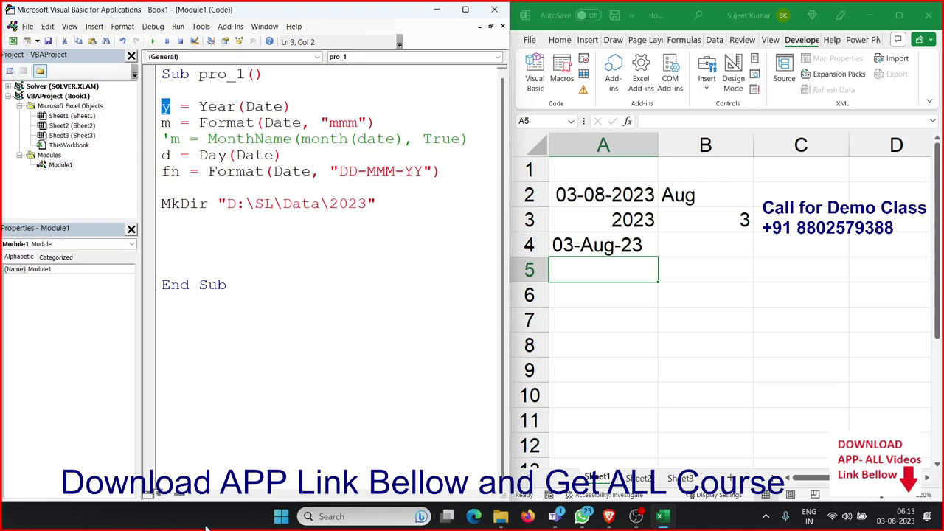
double_click(347, 205)
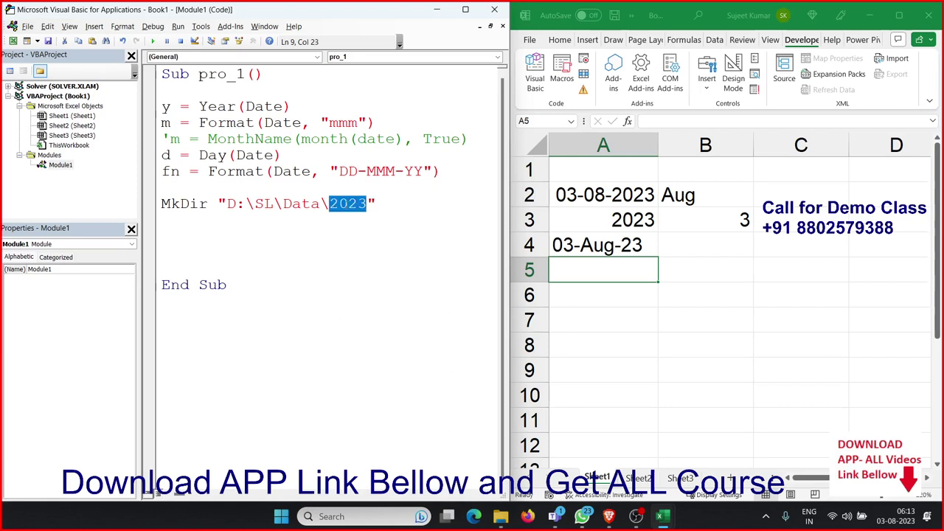
text(y)
click(349, 204)
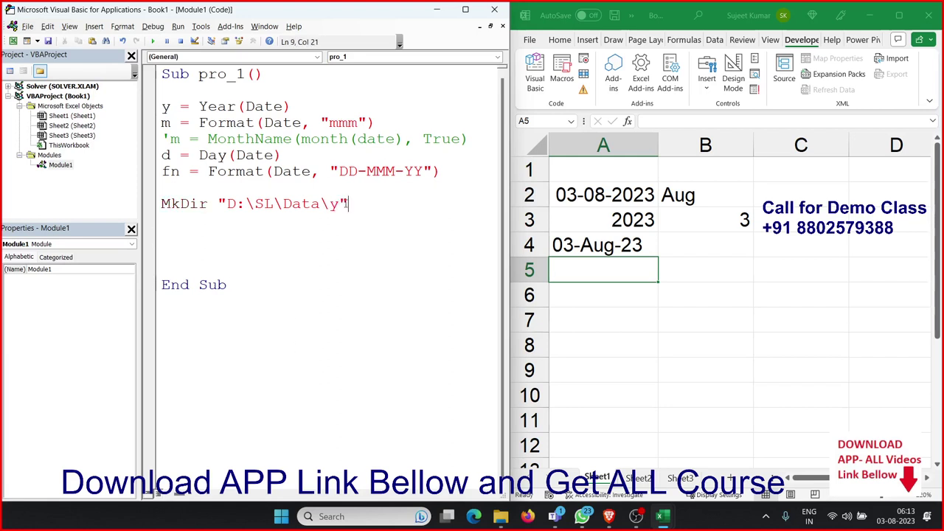
click(340, 204)
key(BackSpace)
key(End)
- Select empty cell A6 and highlight the D:\SL\Data\ path text in the MkDir line
click(657, 298)
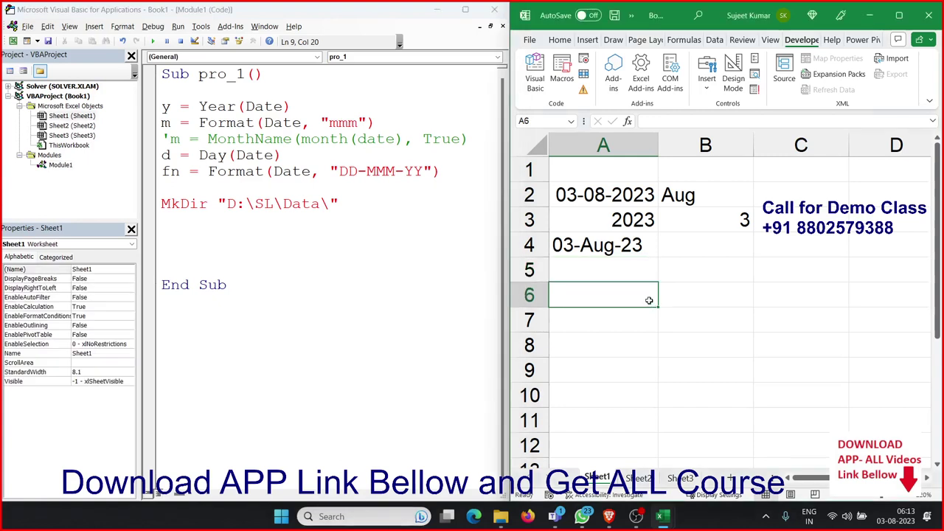
click(303, 212)
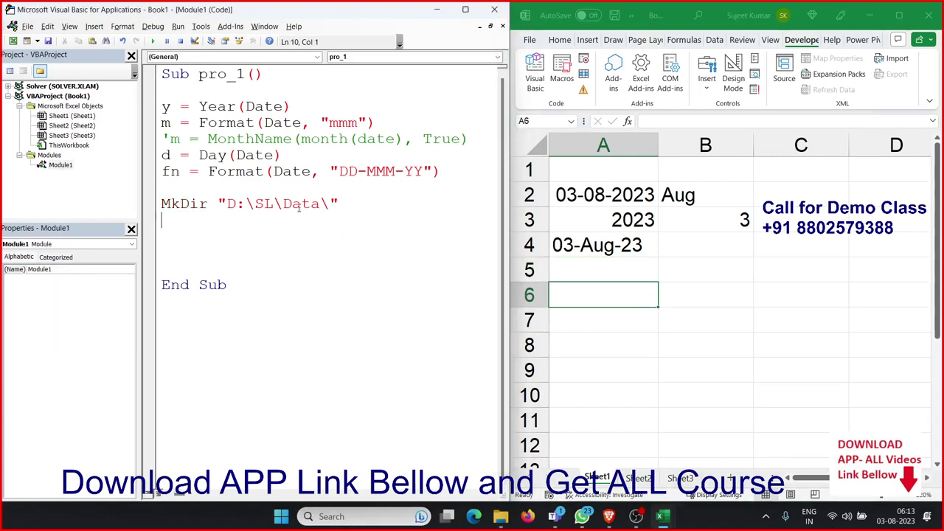
double_click(301, 209)
drag(227, 206, 320, 208)
key(ctrl+c)
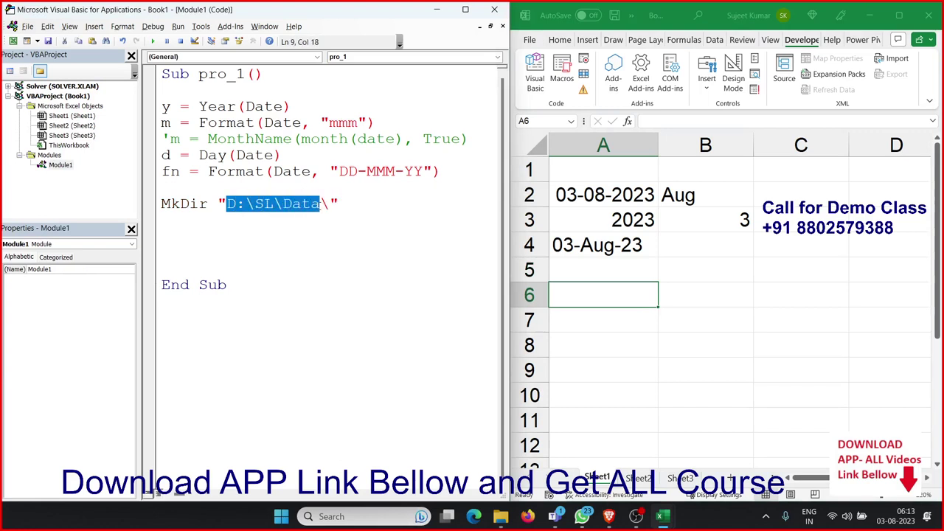
click(567, 293)
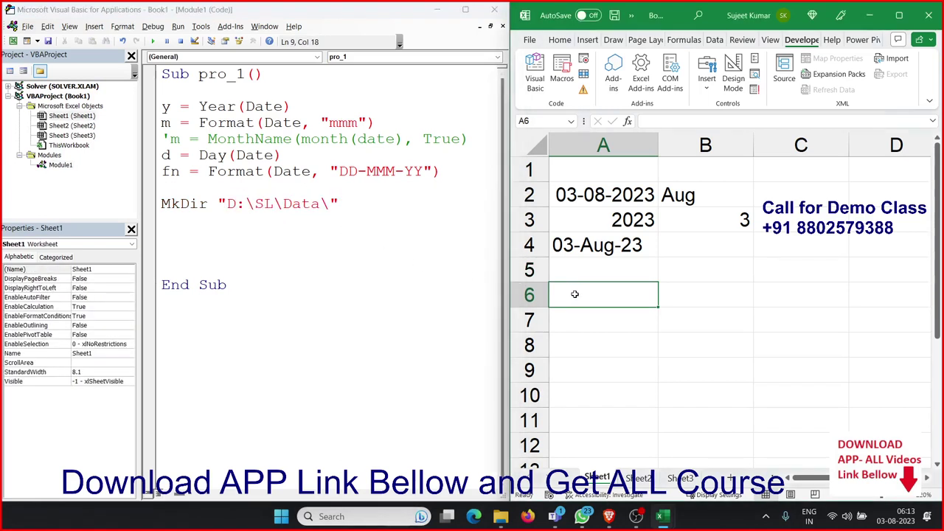
- Enter the formula ="D:\SL\Data\"&A3 in A6 so it shows D:\SL\Data\2023
text(=")
key(ctrl+v)
text(")
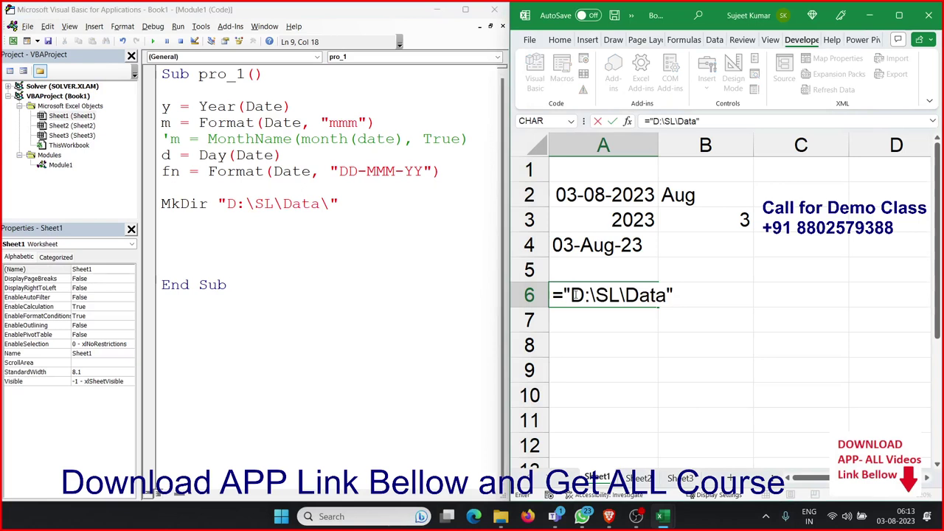
key(BackSpace)
text(\")
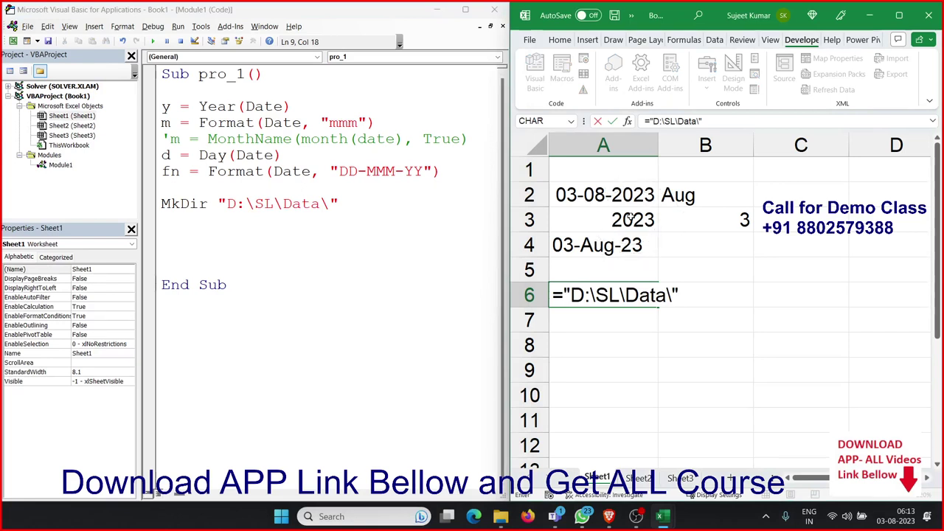
text(&)
click(630, 216)
key(ctrl+Return)
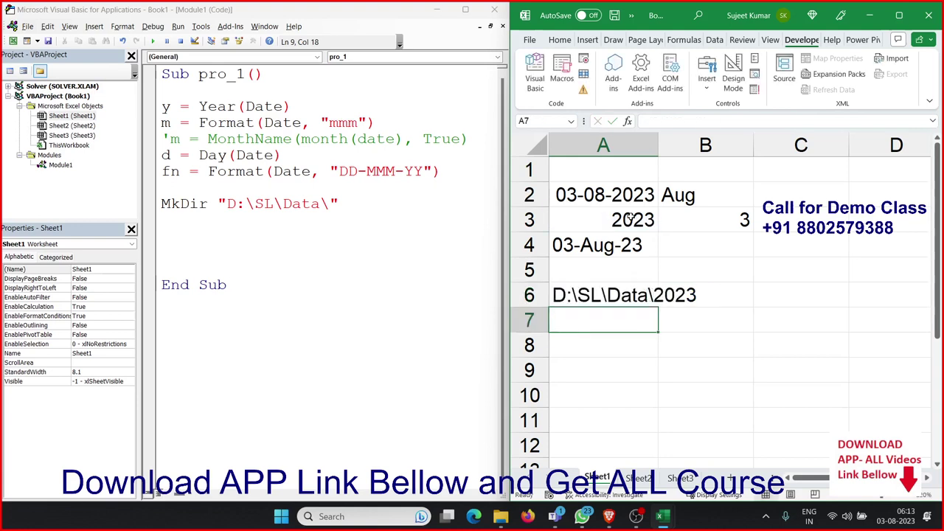
- Append & y to the MkDir line so it creates the year folder under D:\SL\Data
click(361, 204)
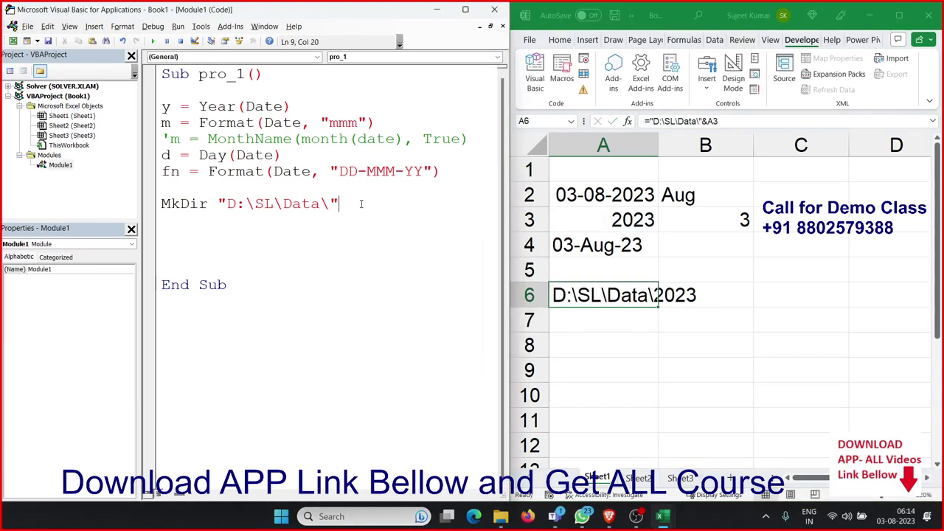
text( &)
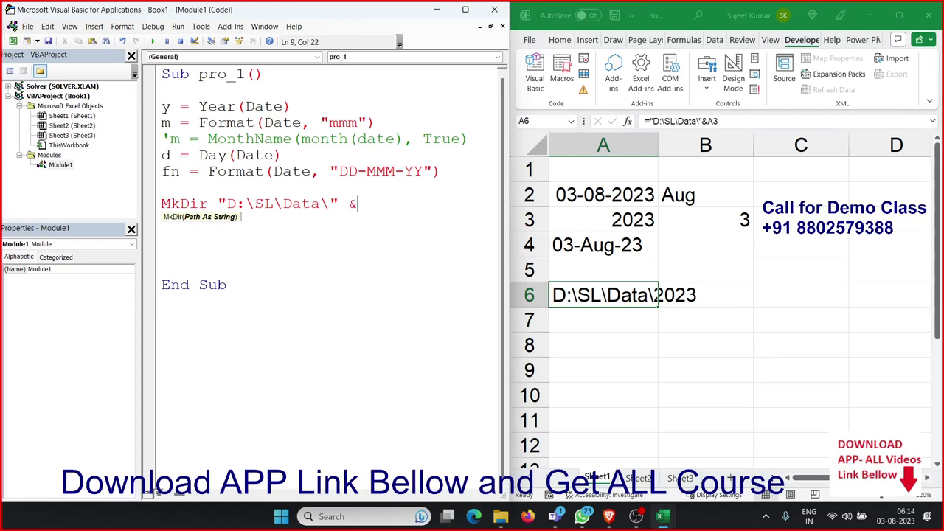
text( y)
drag(173, 108, 162, 108)
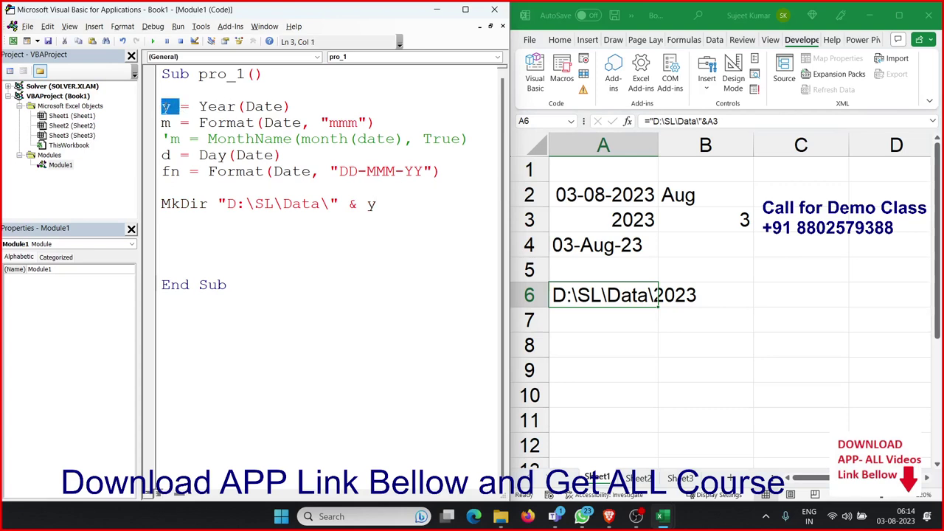
click(336, 241)
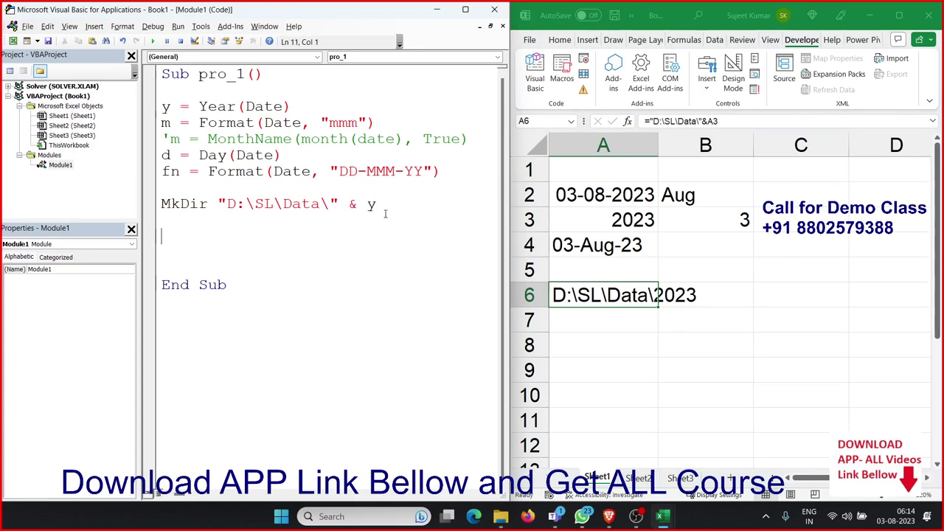
- Duplicate the MkDir line and extend the copy with & "\" & m for the month folder
click(161, 204)
key(shift+Down)
key(ctrl+c)
key(ctrl+v)
key(ctrl+v)
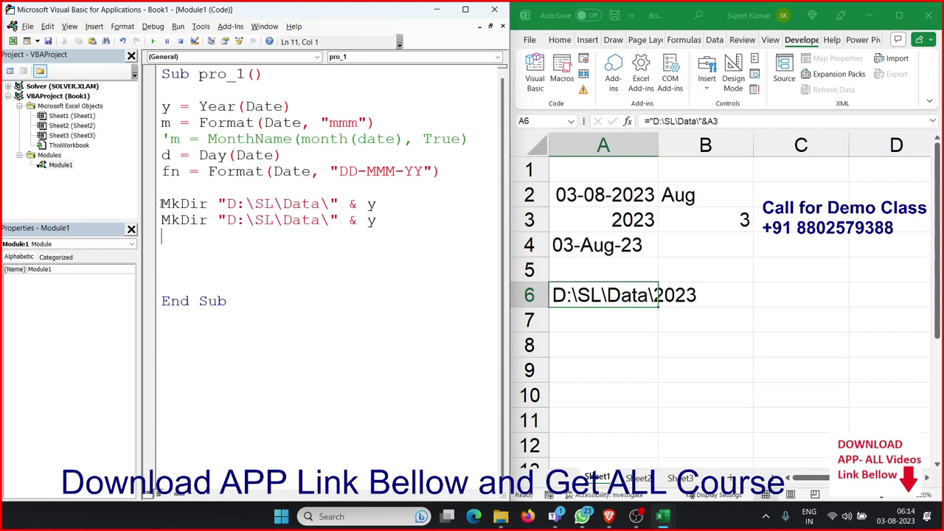
click(392, 219)
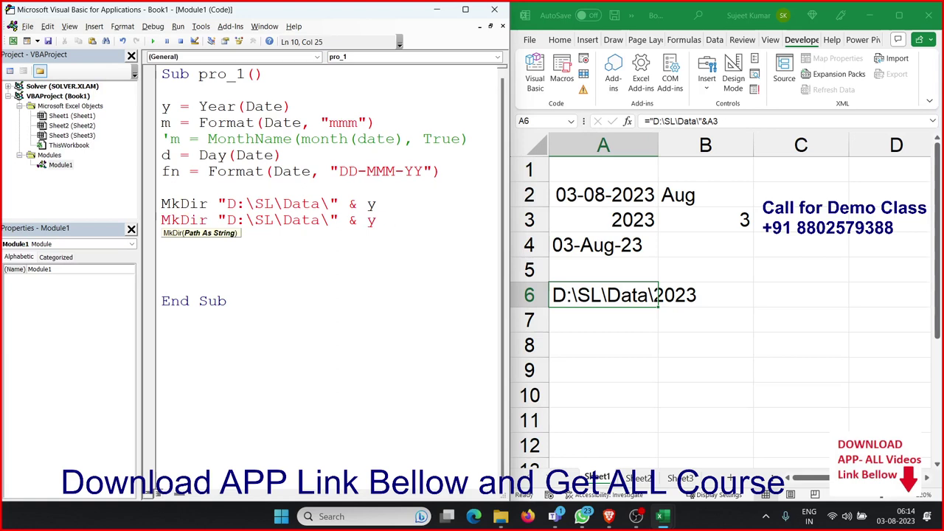
text(& "\)
text(")
text( m)
key(Return)
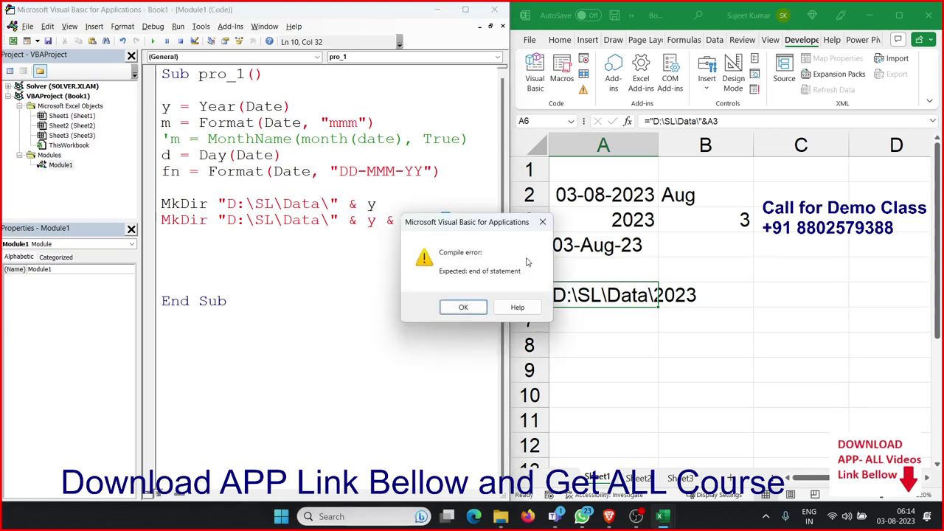
key(Return)
key(Left)
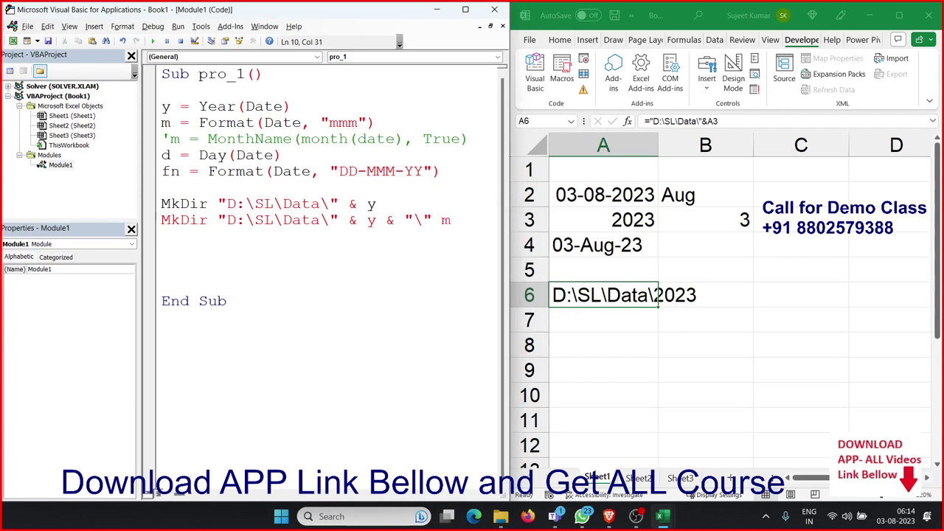
text(&)
key(Down)
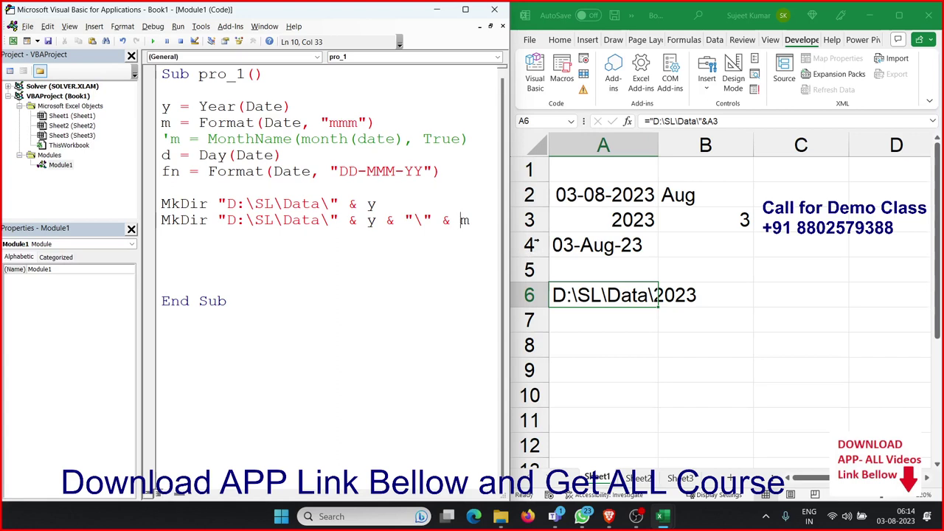
click(477, 220)
drag(477, 220, 161, 220)
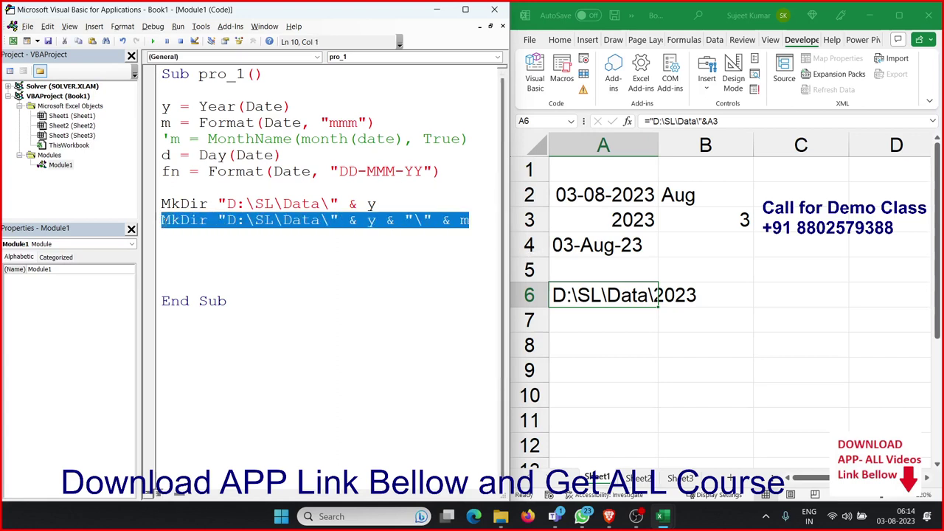
- Paste a copy of the month MkDir line, extended with & "\" & d for the day folder
key(ctrl+c)
click(162, 234)
key(ctrl+v)
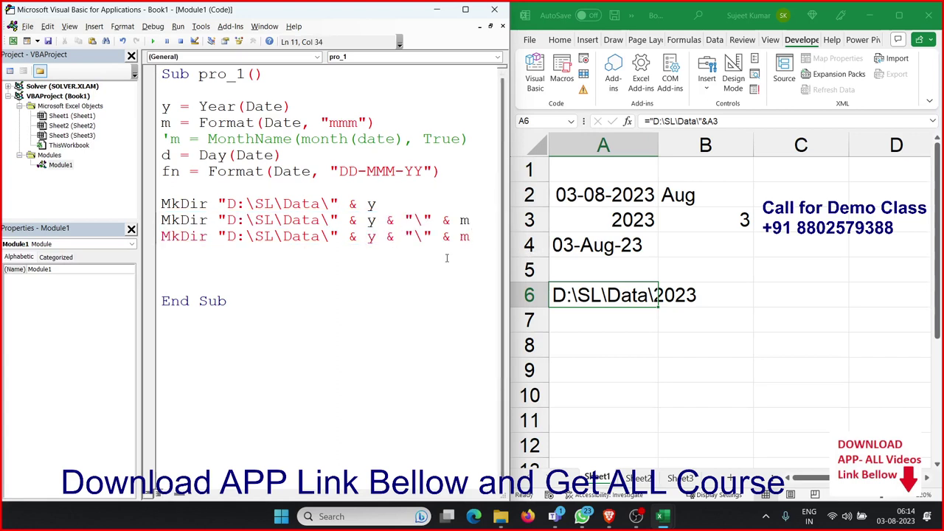
drag(501, 259, 615, 267)
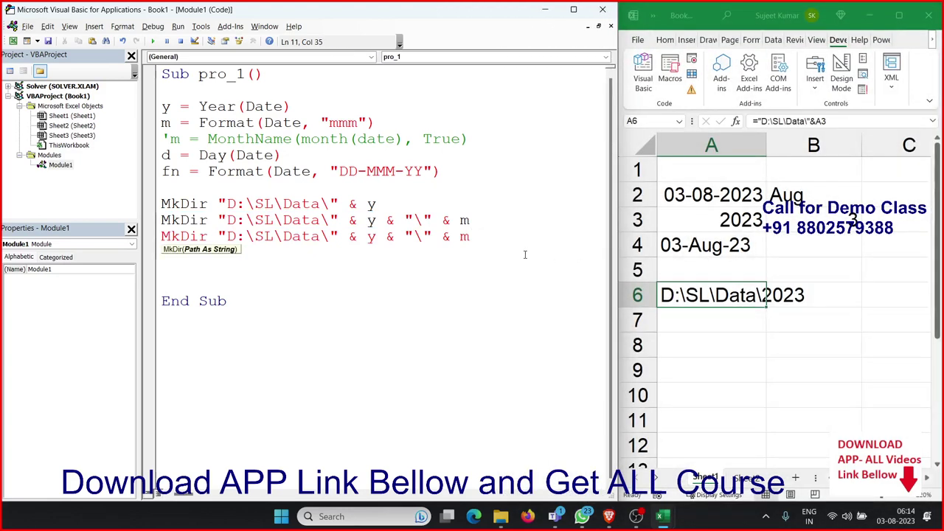
text(& "\)
text(")
text( d)
click(520, 307)
key(Return)
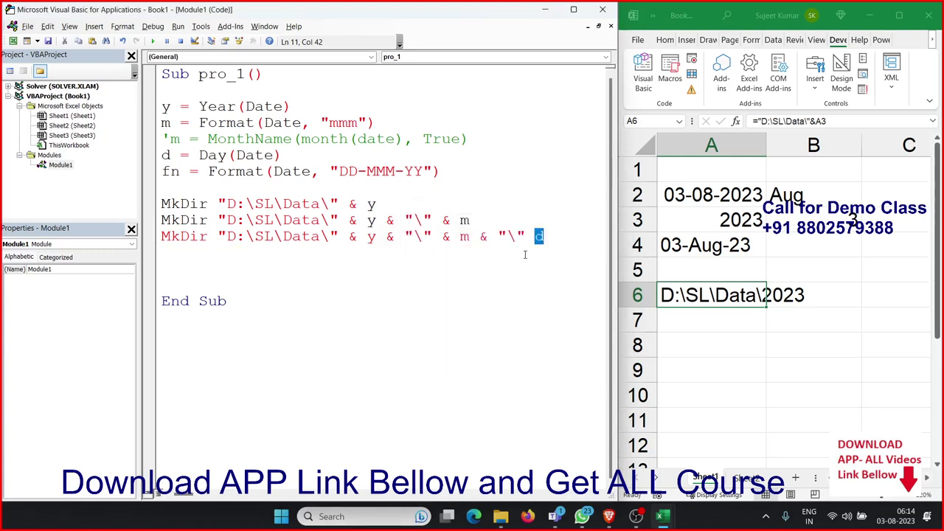
key(Left)
text(&)
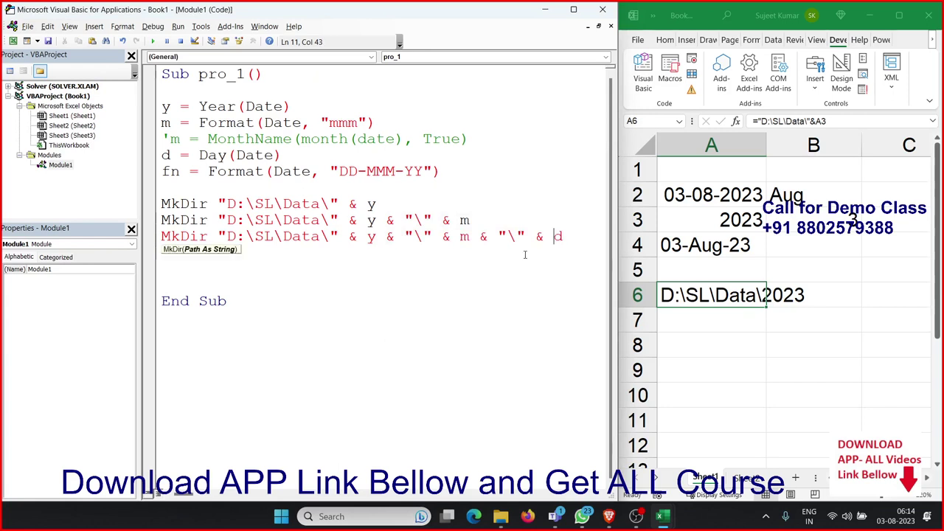
key(Down)
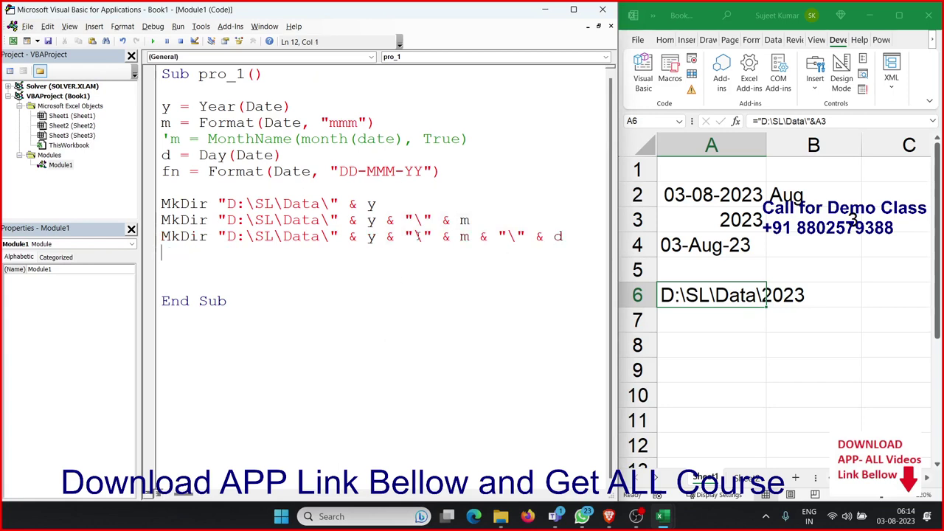
drag(377, 204, 160, 205)
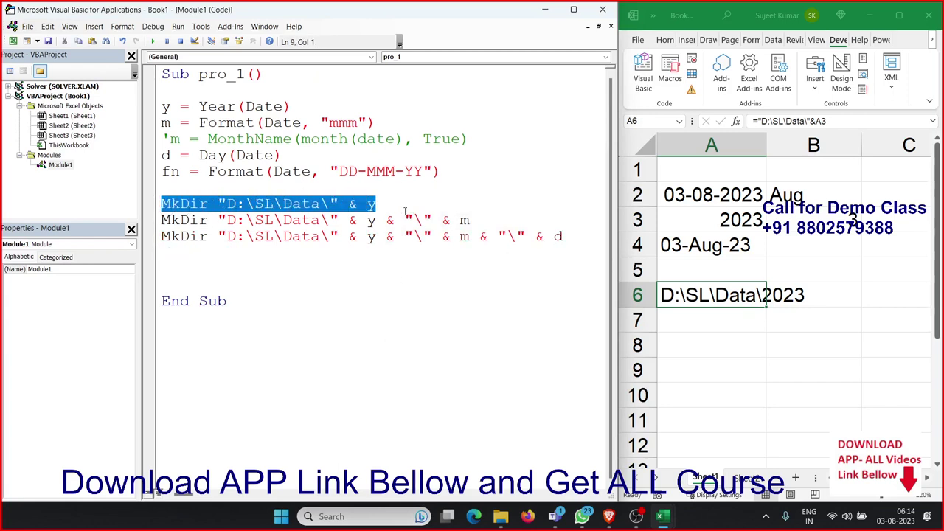
drag(472, 219, 305, 236)
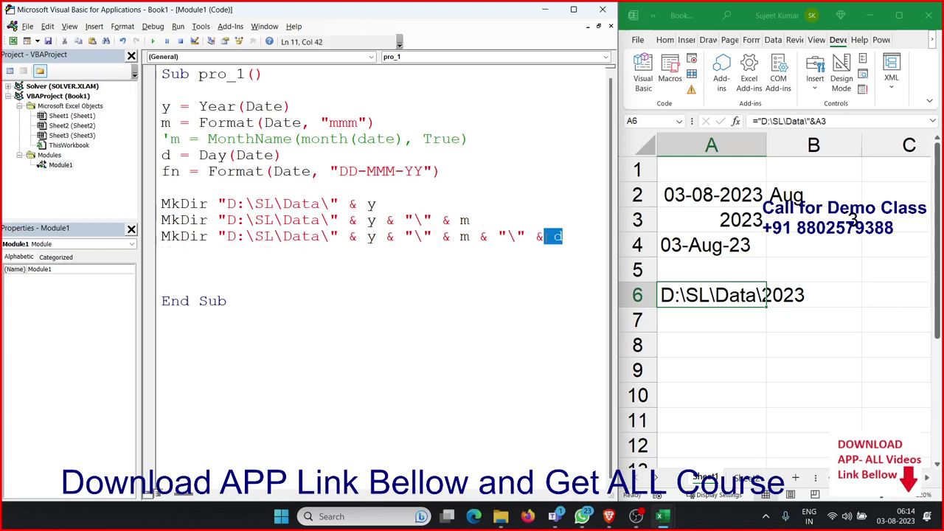
- Step through pro_1 with F8 past the date and file-name lines until the year-folder MkDir runs
drag(540, 232, 410, 236)
click(369, 280)
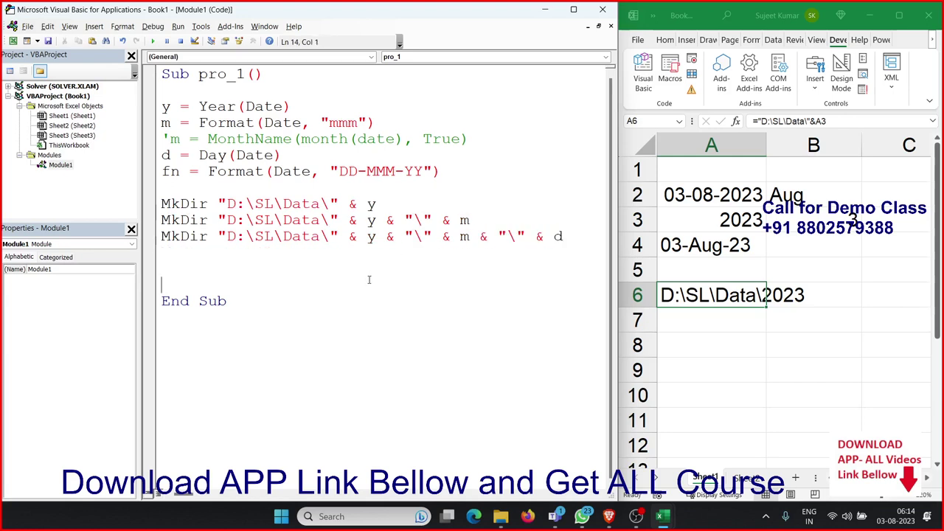
click(261, 185)
key(F8)
key(F8)
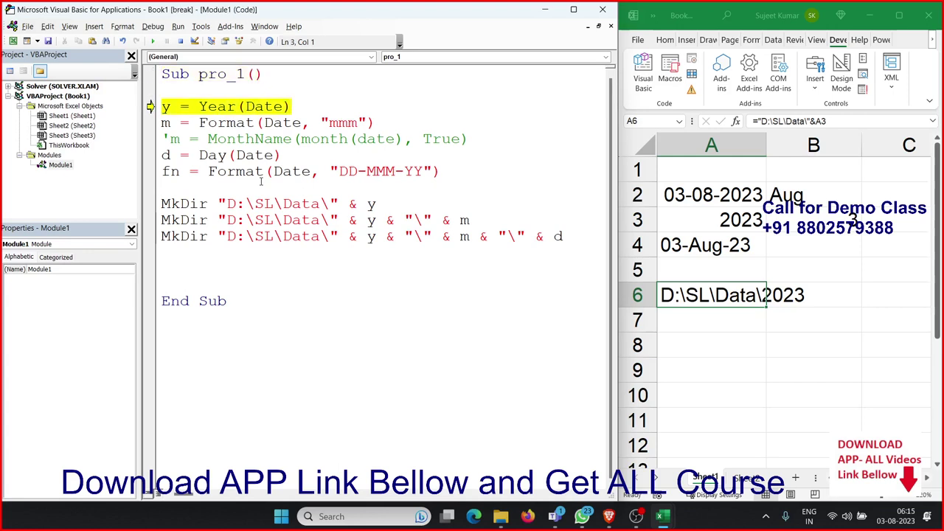
key(F8)
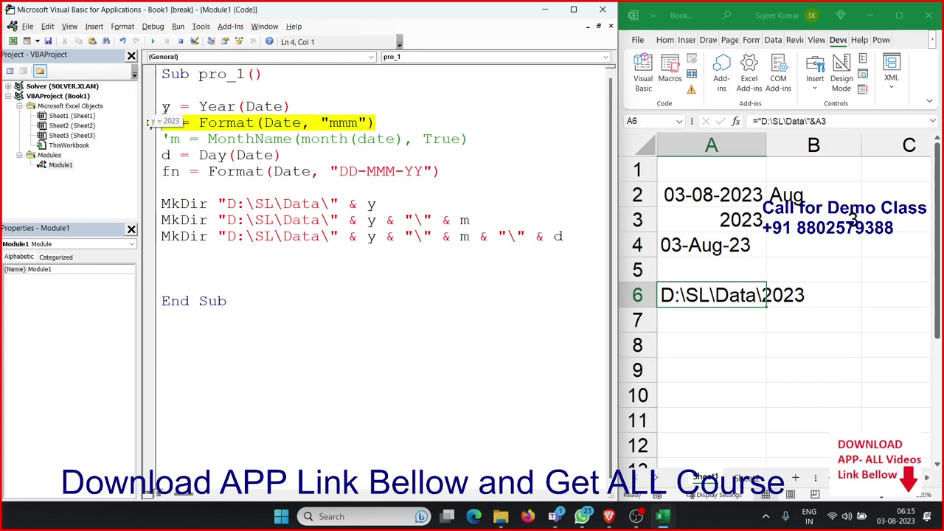
key(F8)
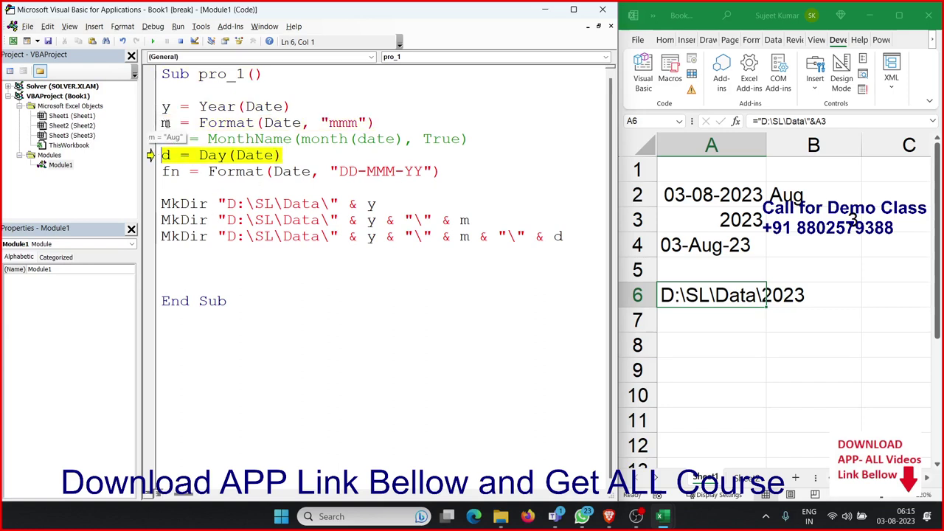
key(F8)
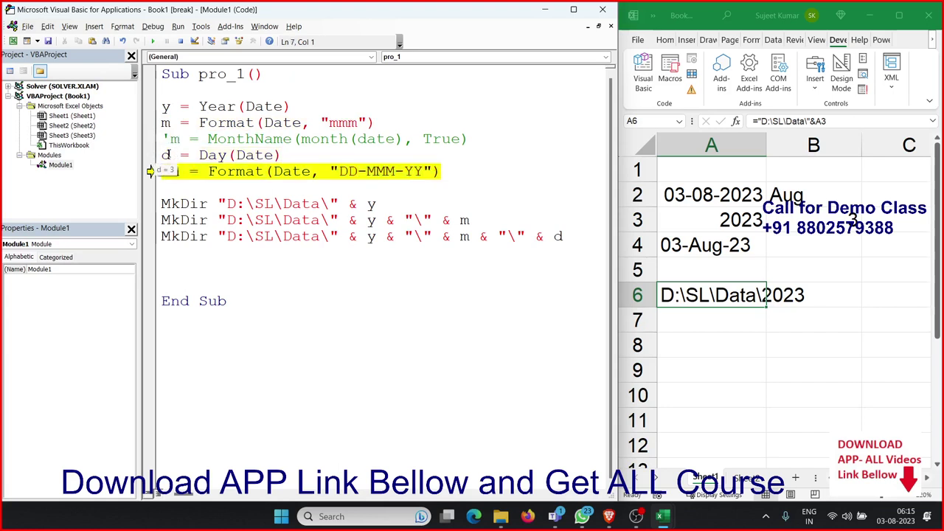
key(F8)
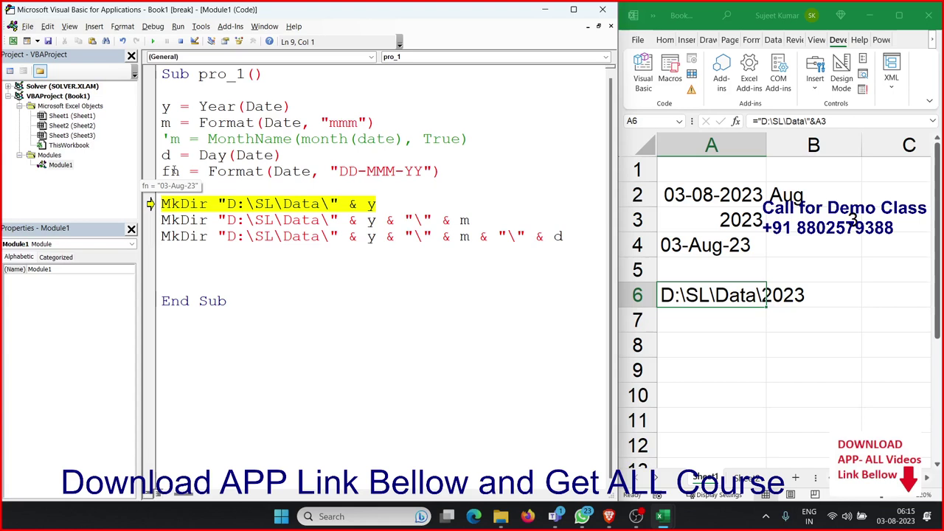
key(F8)
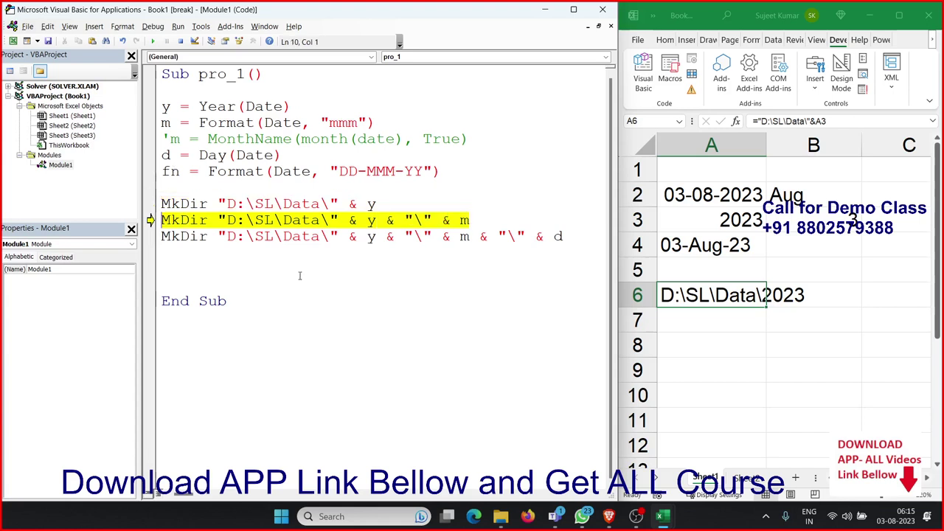
mouse_move(500, 517)
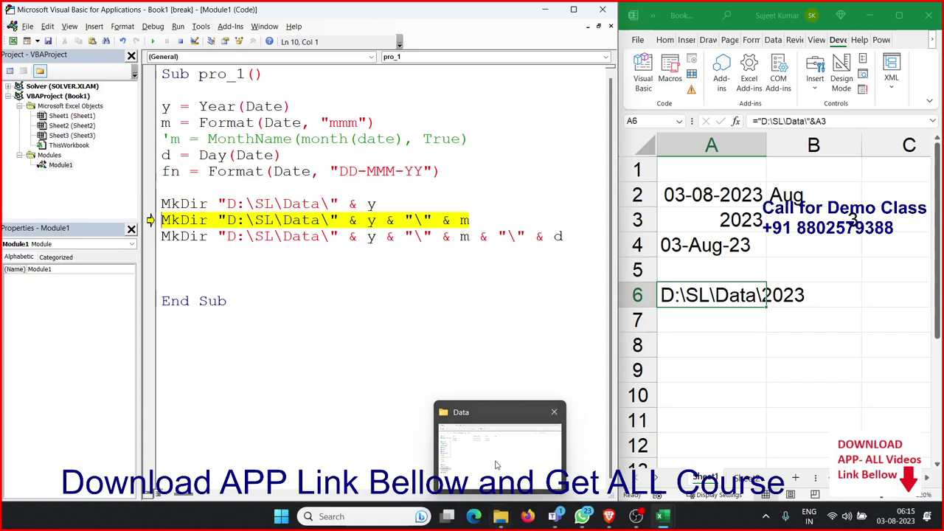
click(498, 462)
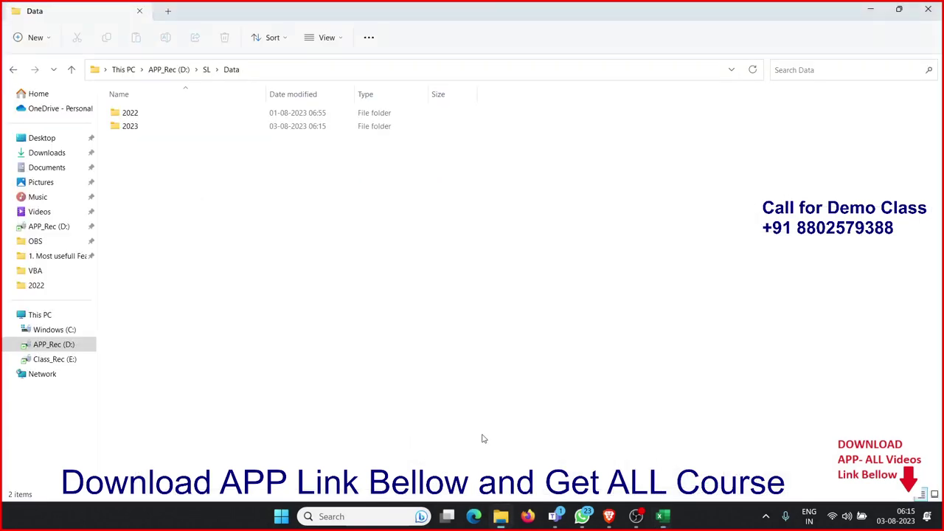
double_click(149, 130)
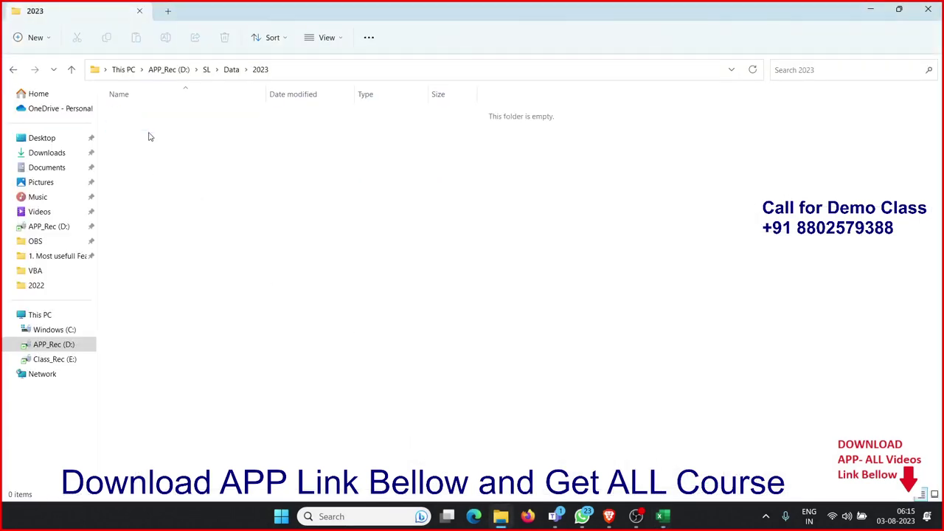
mouse_move(662, 516)
click(596, 476)
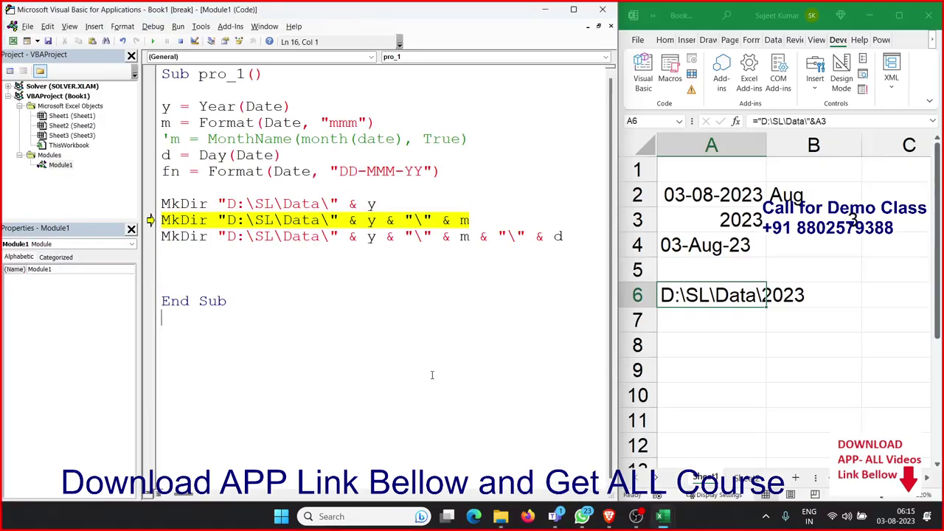
key(F8)
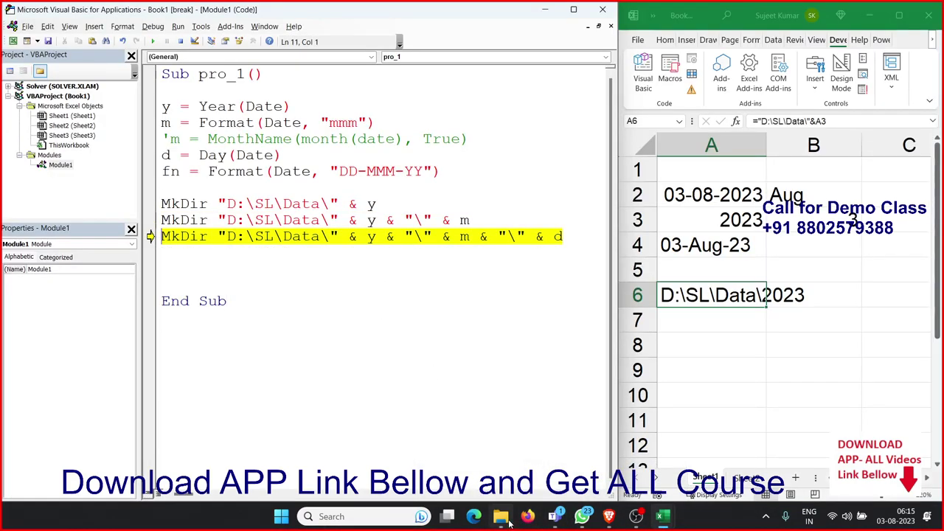
click(526, 472)
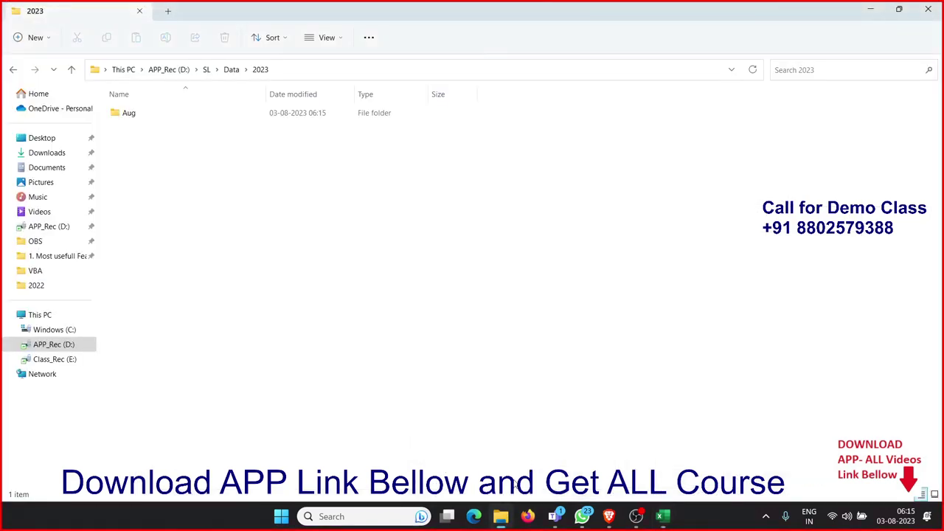
double_click(156, 120)
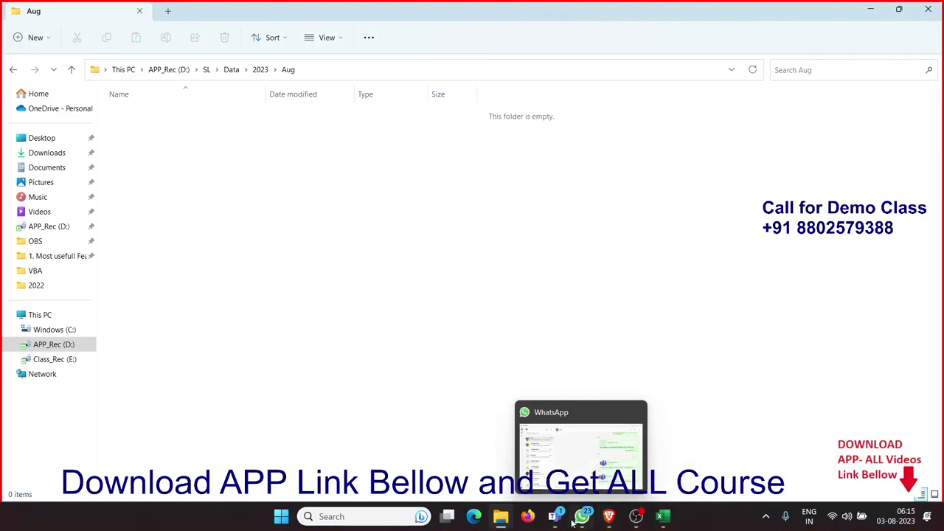
mouse_move(663, 517)
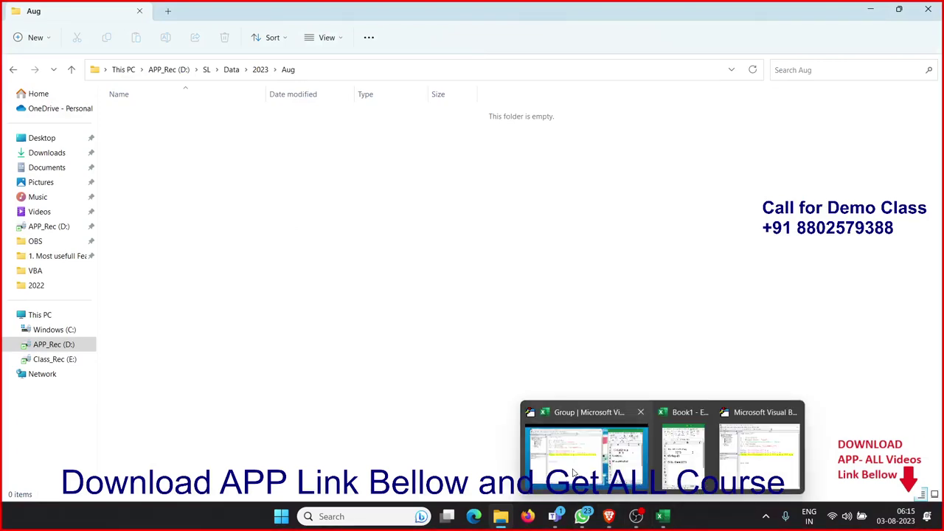
click(574, 472)
key(F8)
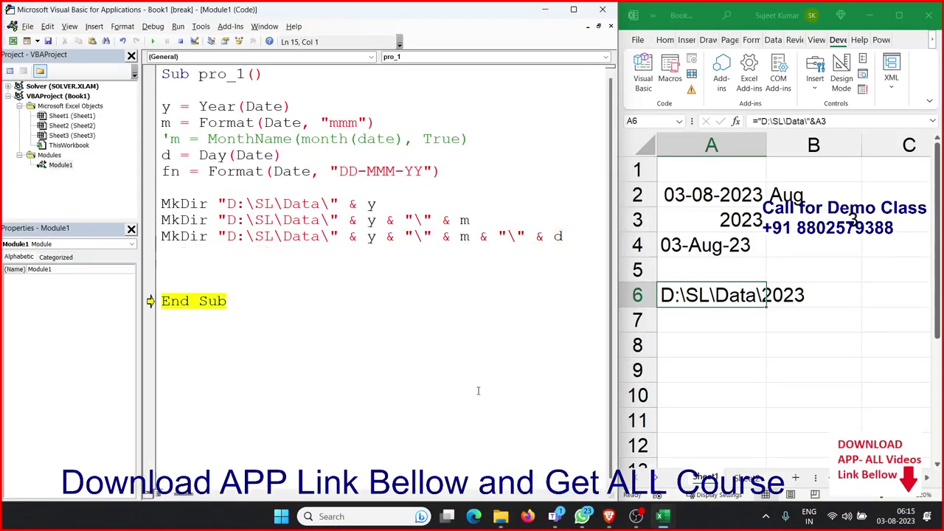
mouse_move(501, 516)
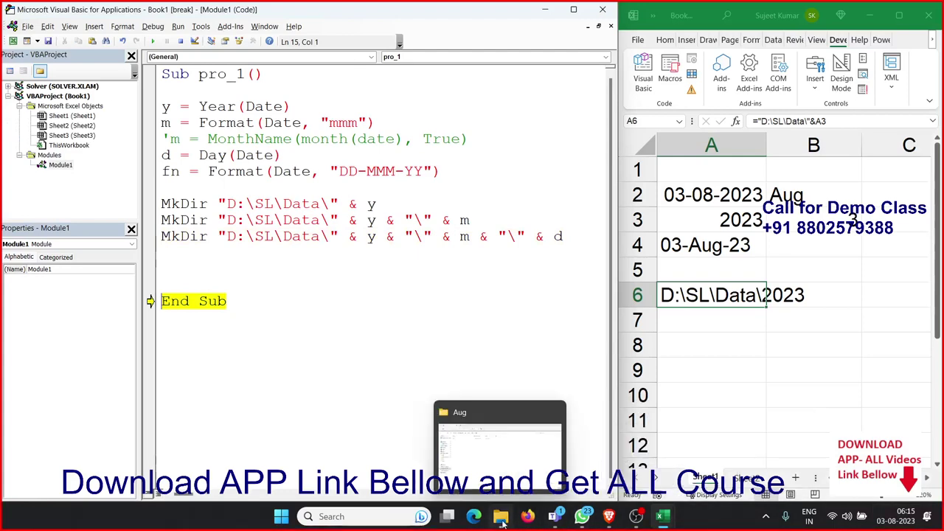
click(469, 445)
double_click(152, 116)
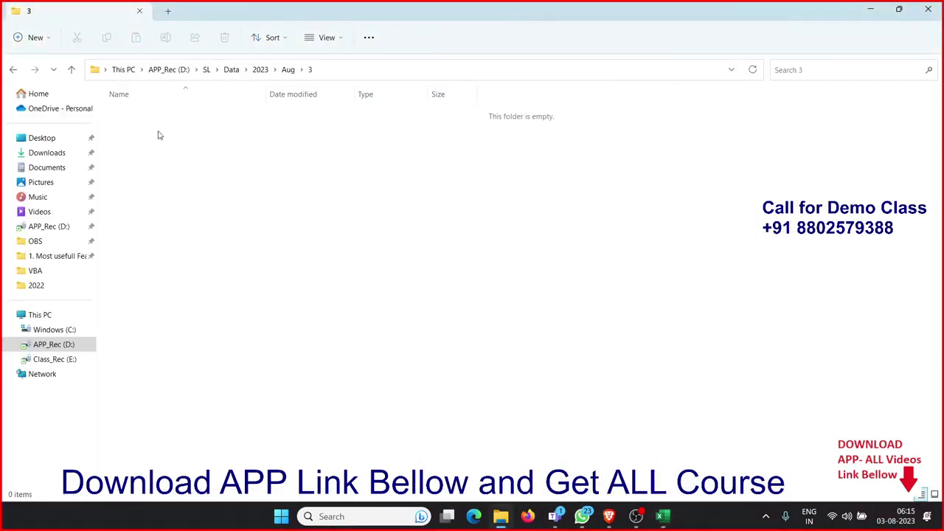
key(alt+Tab)
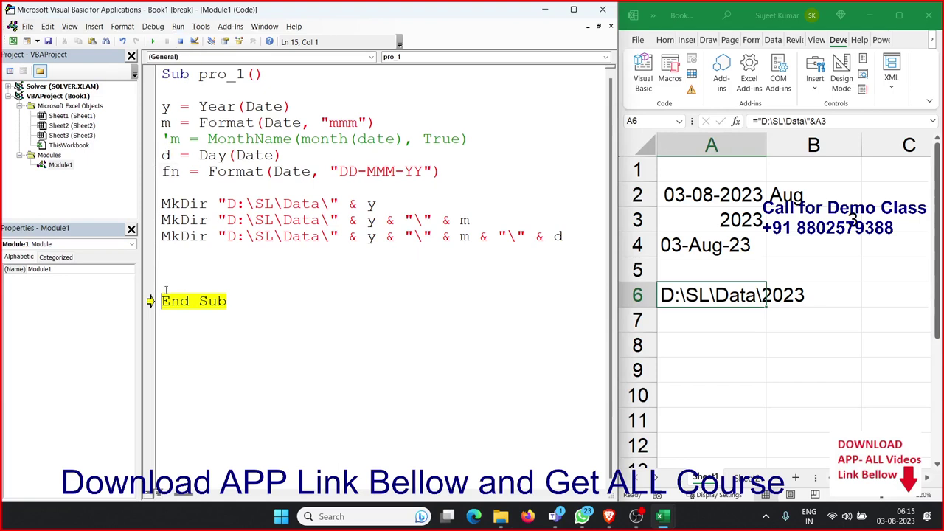
- Add Workbooks.Add and an ActiveWorkbook.SaveAs line above End Sub
drag(151, 301, 150, 303)
click(172, 269)
text(work)
text(books)
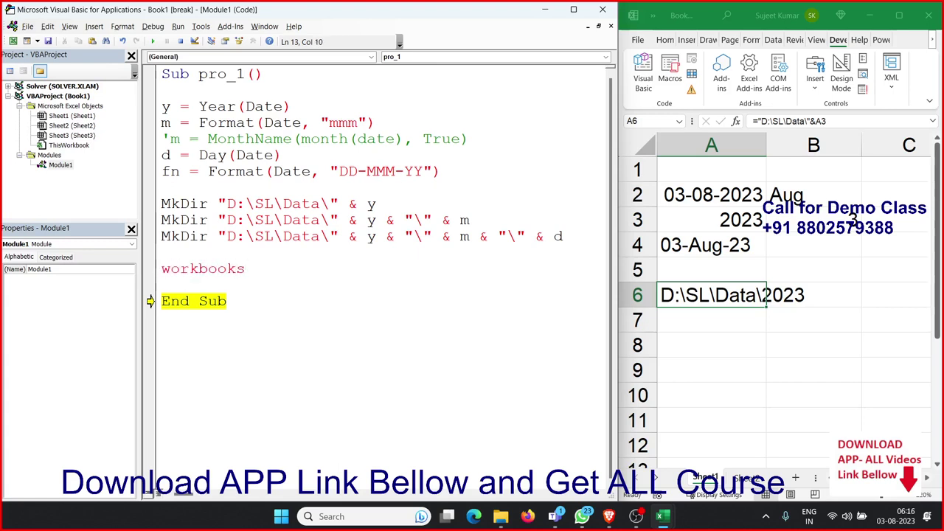
text(.A)
key(Tab)
key(Return)
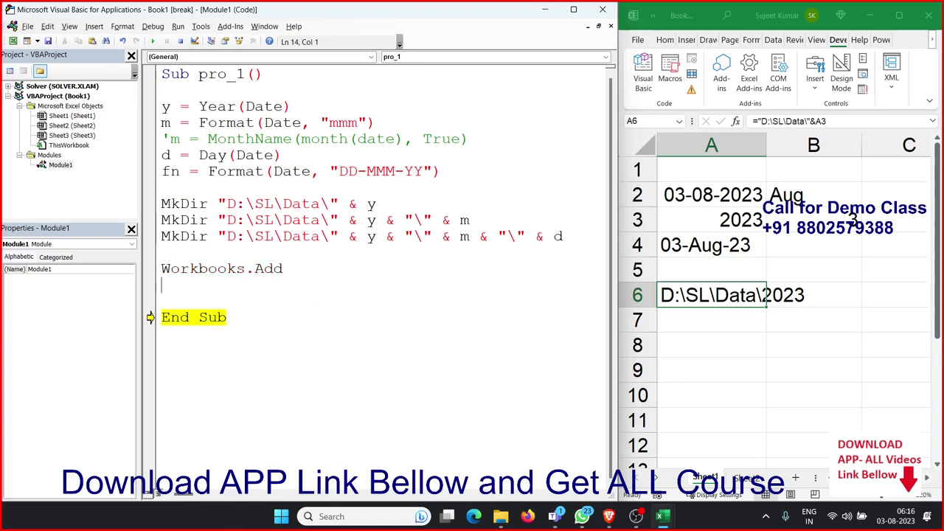
text(acti)
text(veworkb)
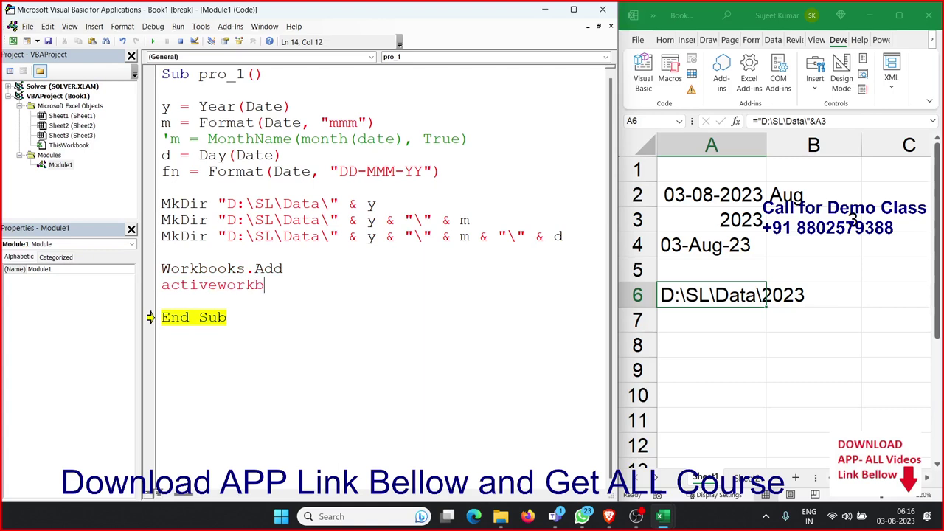
text(ook.s)
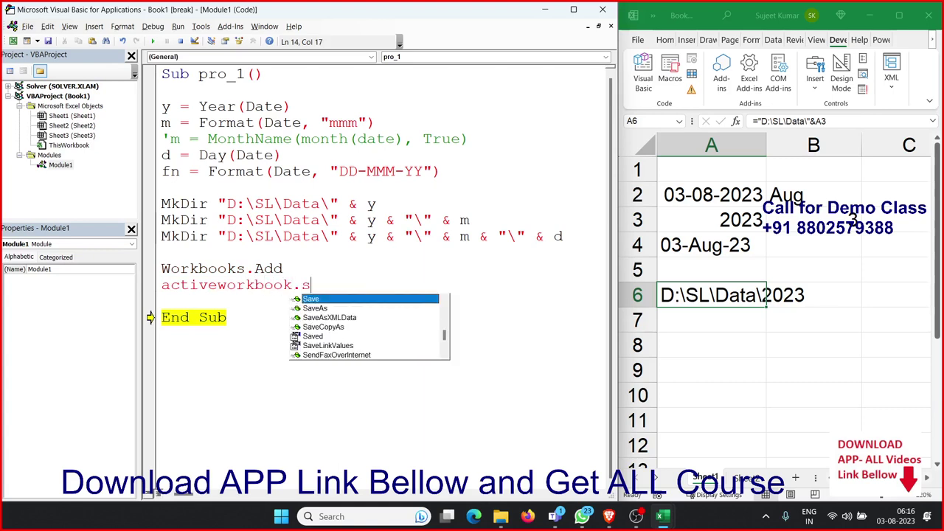
text(a)
key(Down)
key(Tab)
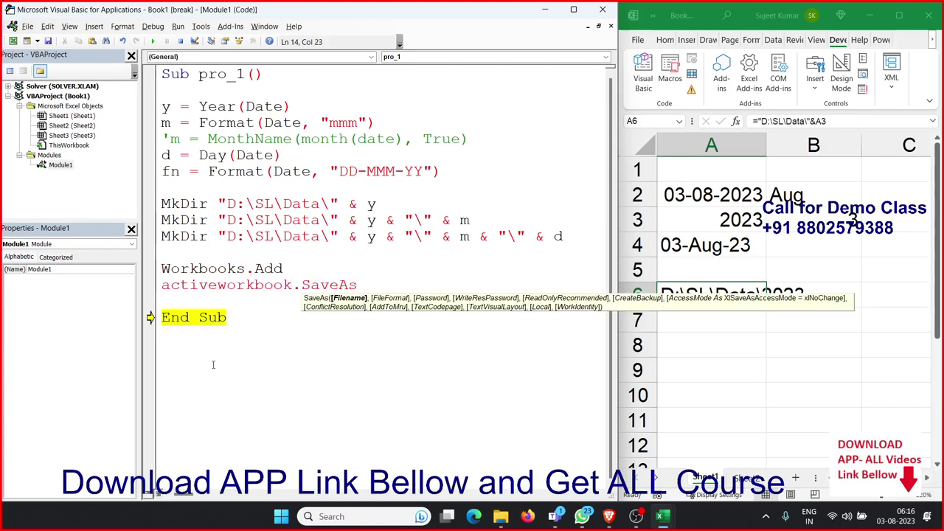
click(297, 362)
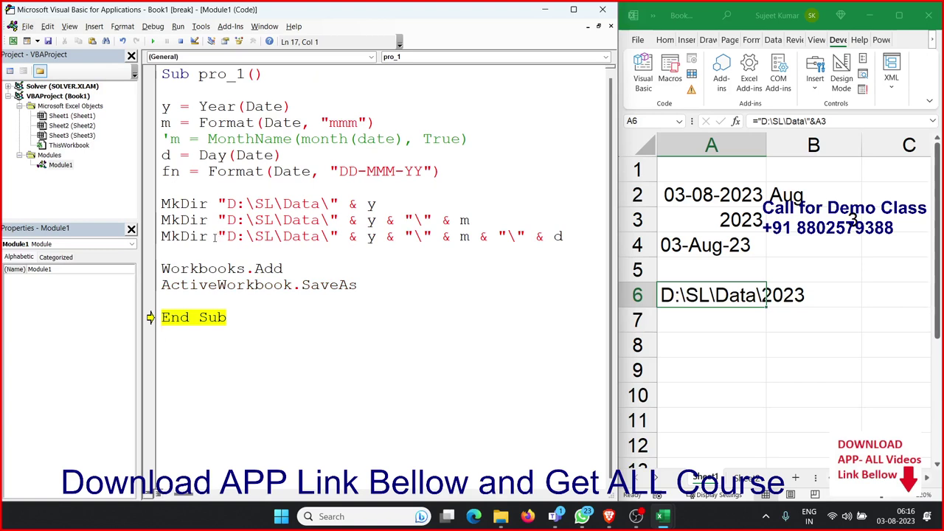
- Give SaveAs the day-folder path followed by & "\" & fn & ".xlsx"
drag(219, 236, 563, 236)
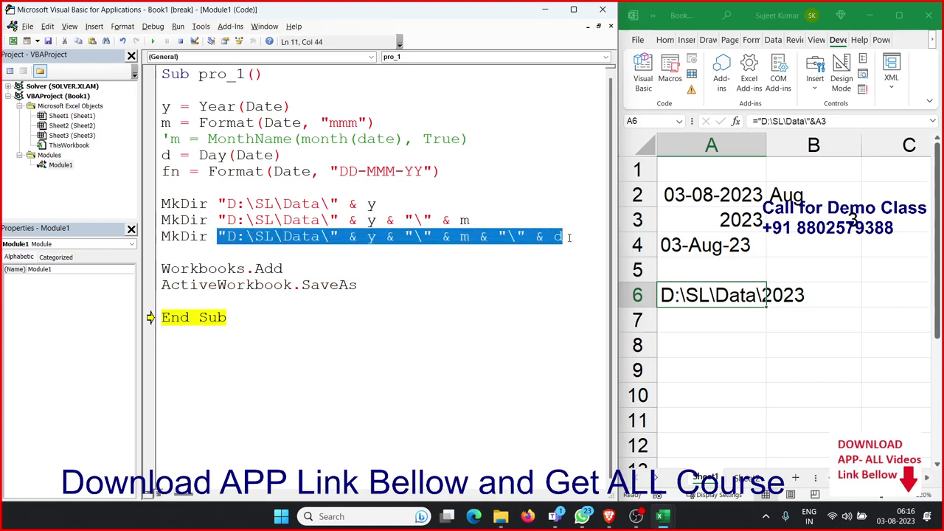
key(ctrl+c)
click(402, 290)
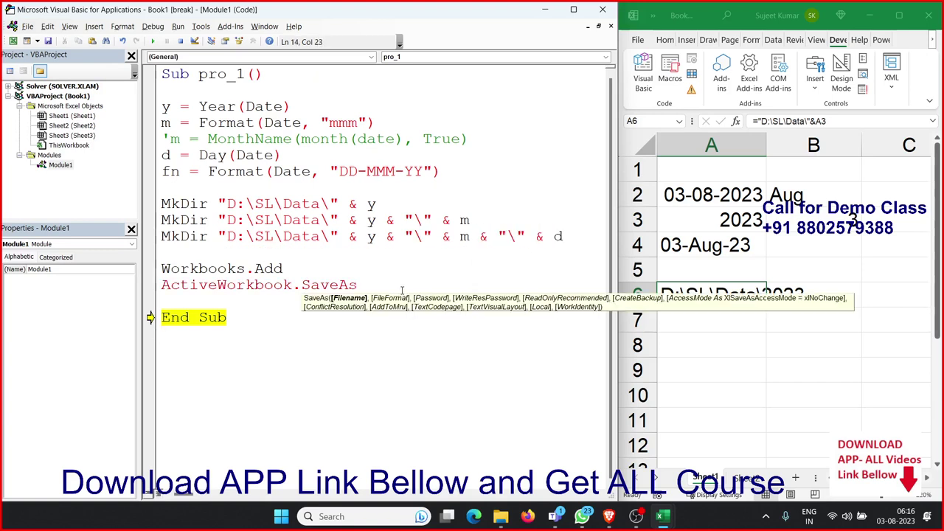
key(ctrl+v)
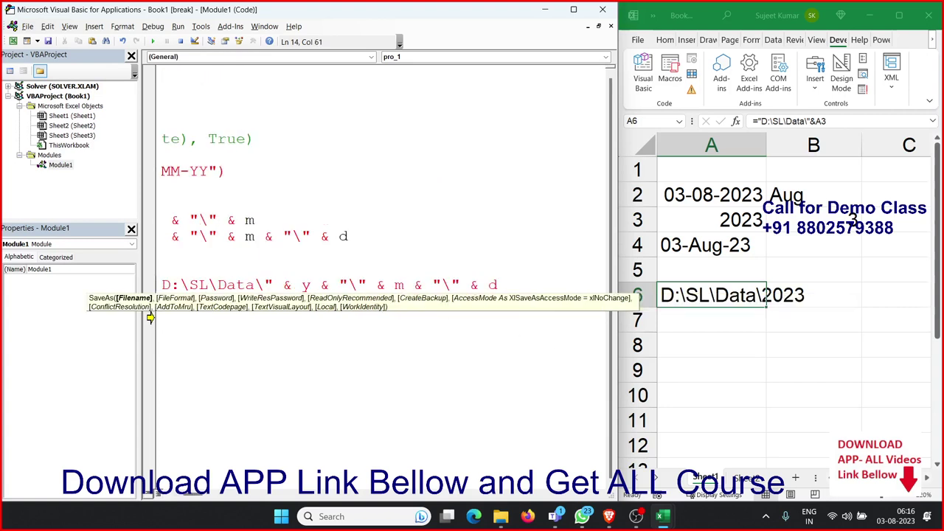
text(& ")
text(\" & )
text(fn )
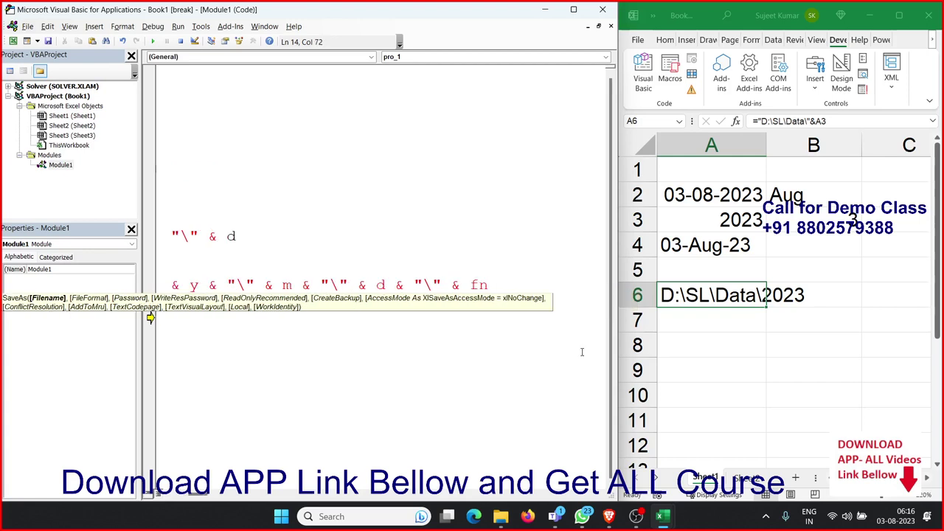
text(&)
text( ".xlsx)
text(")
- Maximize the VBA editor and add ActiveWorkbook.Close True below the SaveAs line
key(Up)
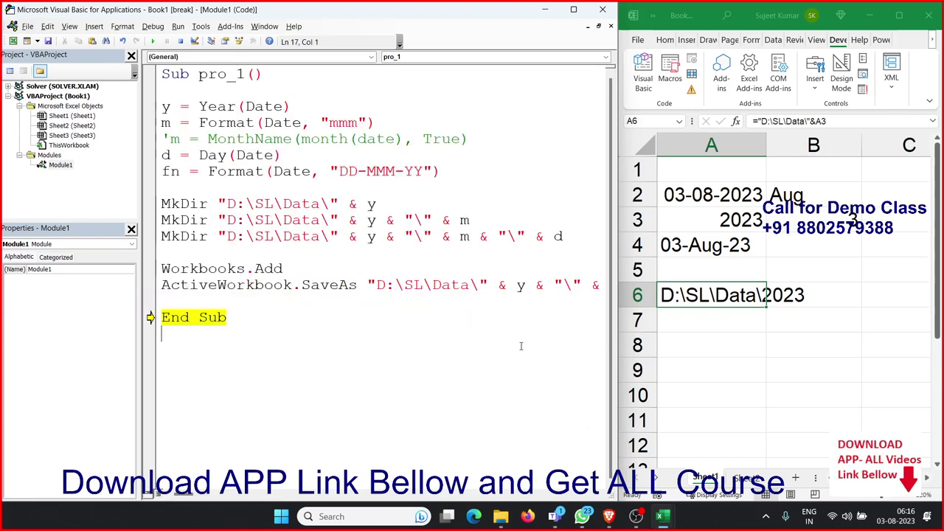
click(574, 9)
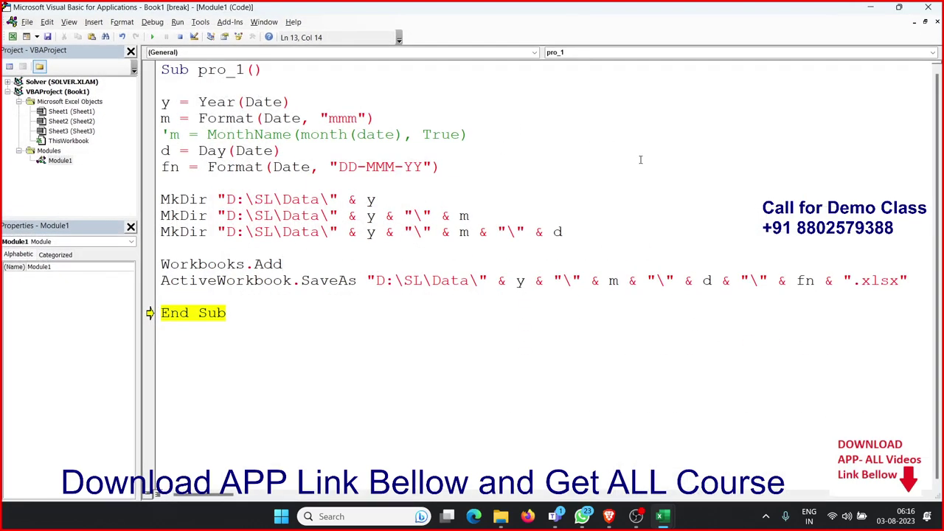
mouse_move(367, 280)
mouse_down()
mouse_move(777, 280)
mouse_move(767, 280)
mouse_up()
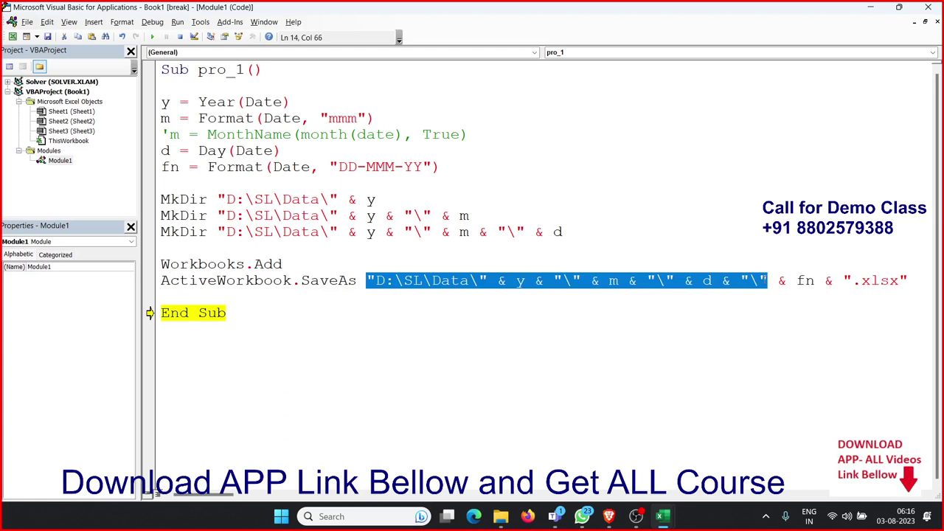
click(880, 281)
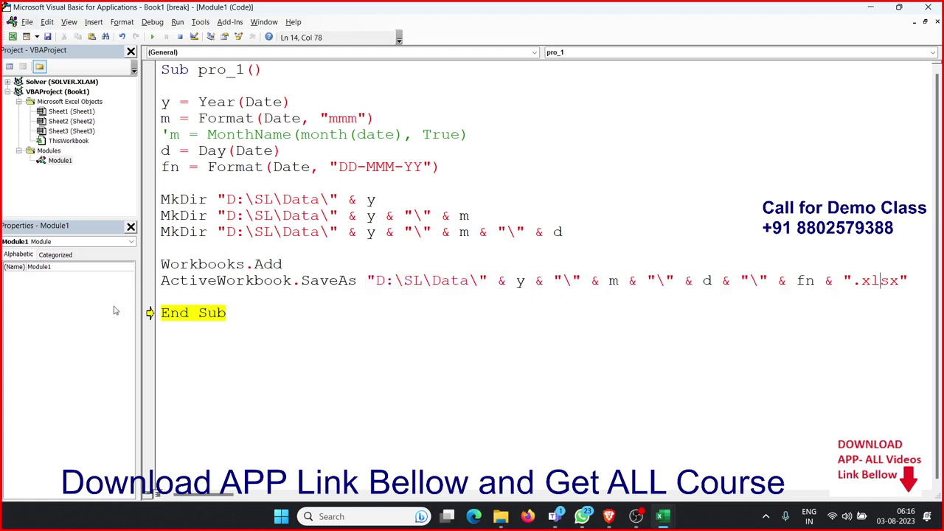
key(End)
key(Return)
text(activ)
text(ewor)
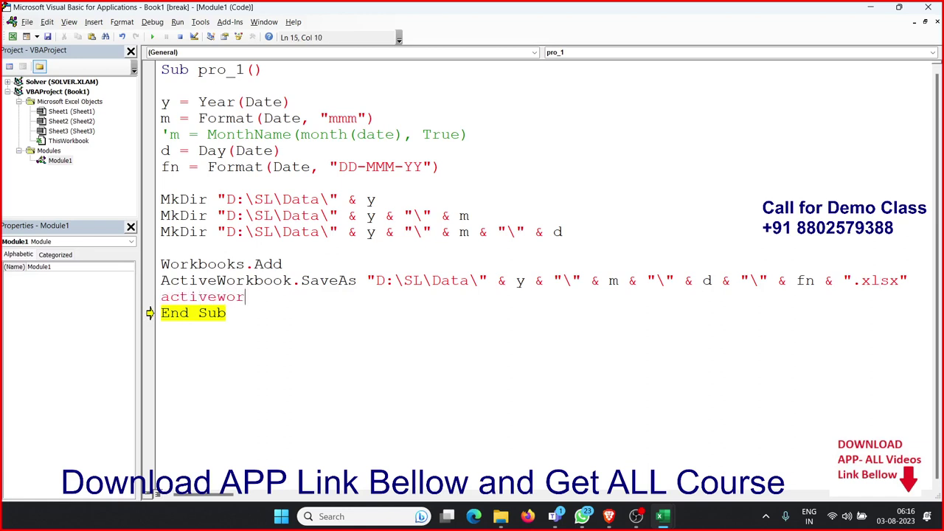
text(kbook.)
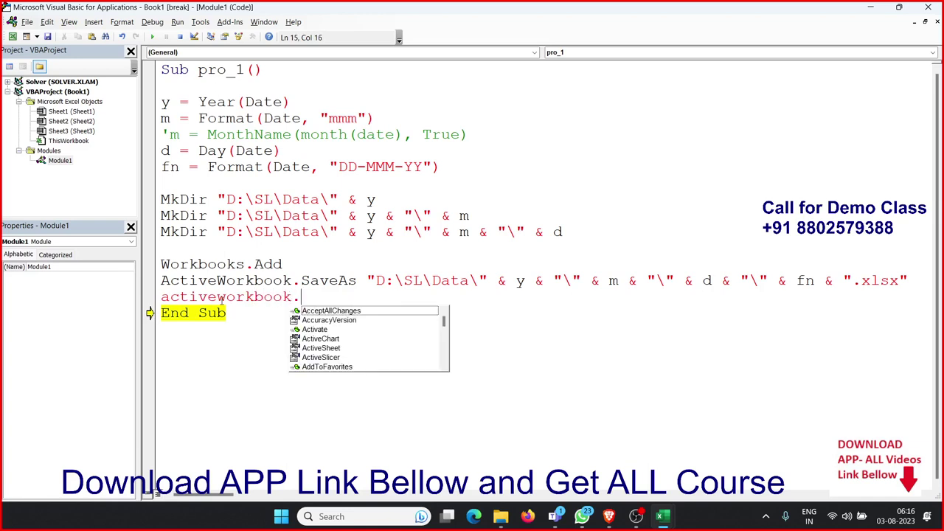
text(clo)
key(Tab)
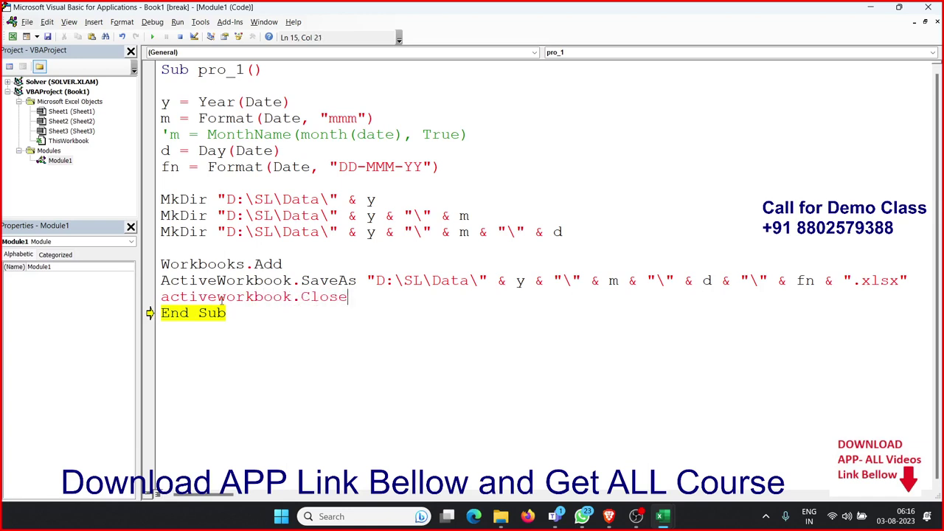
text( tru)
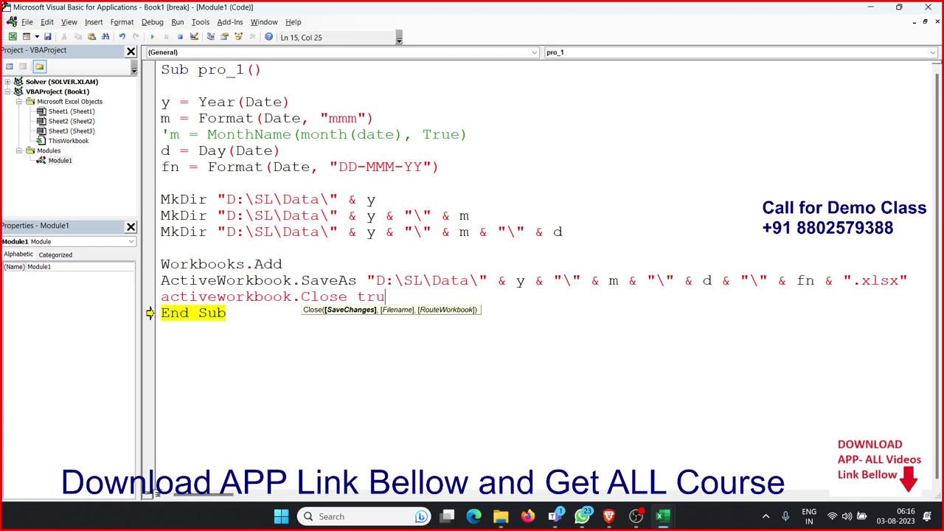
text(e)
key(Up)
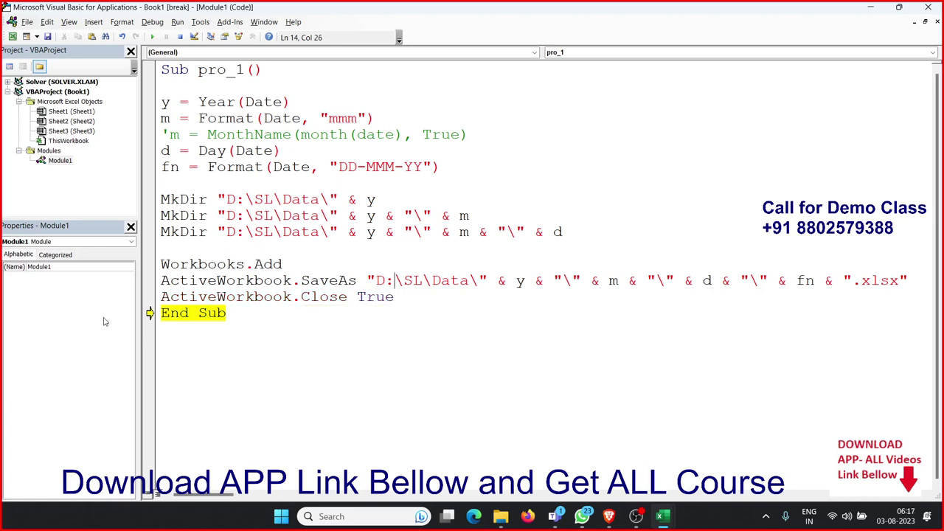
- Step from Workbooks.Add through SaveAs and Close, then confirm 03-Aug-23 appears in Aug\3
drag(150, 313, 150, 264)
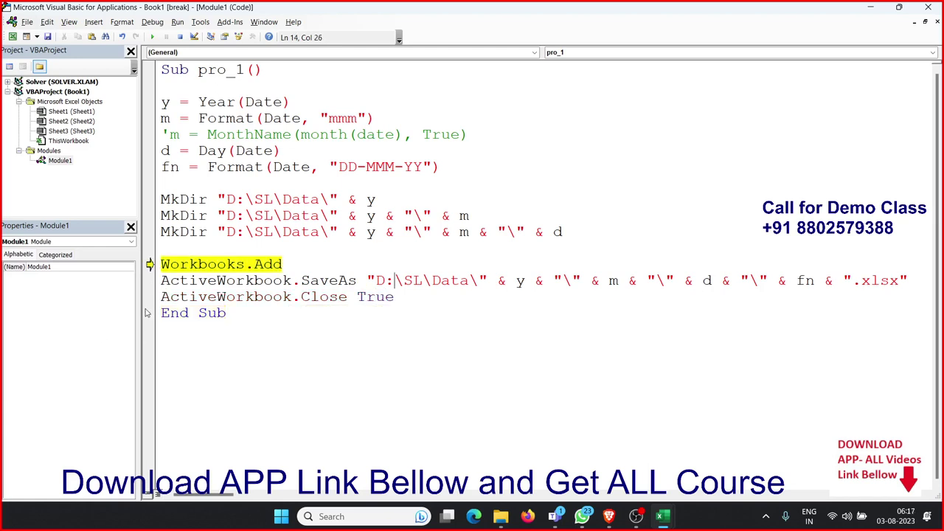
key(F8)
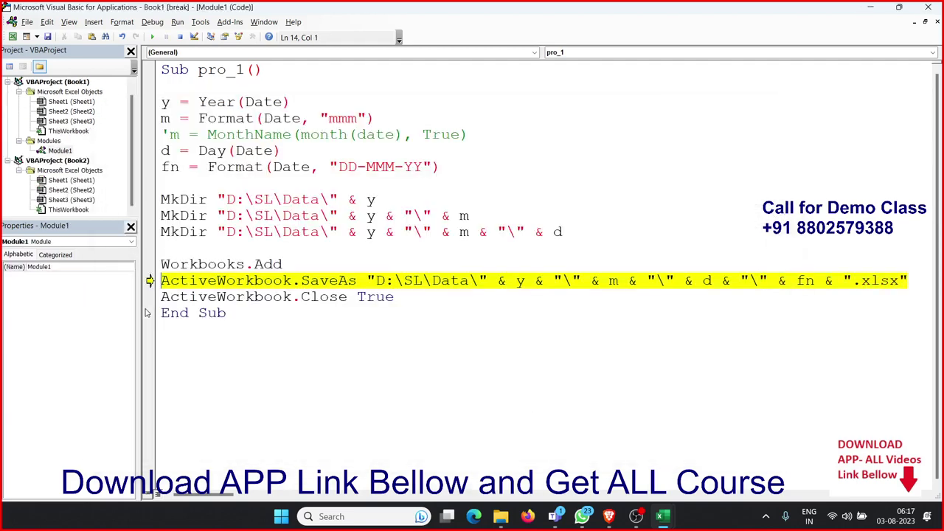
key(F8)
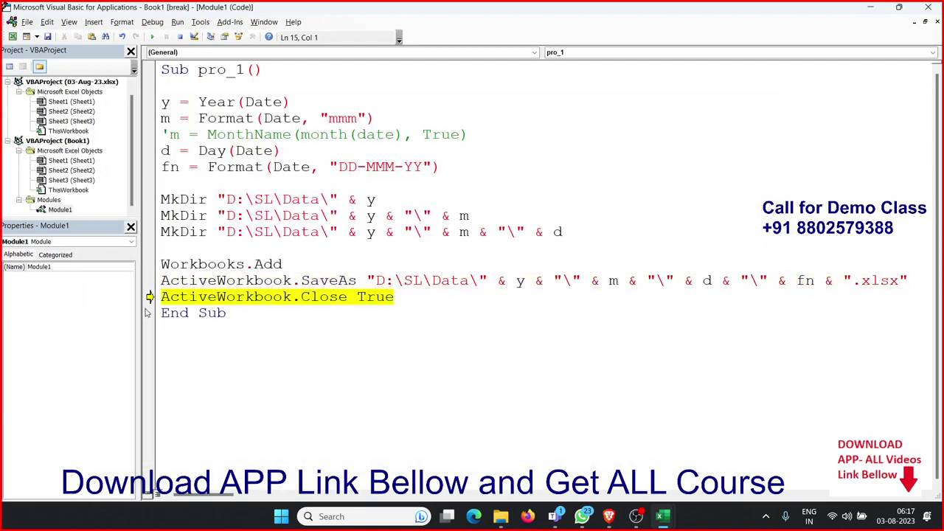
key(F8)
key(F8)
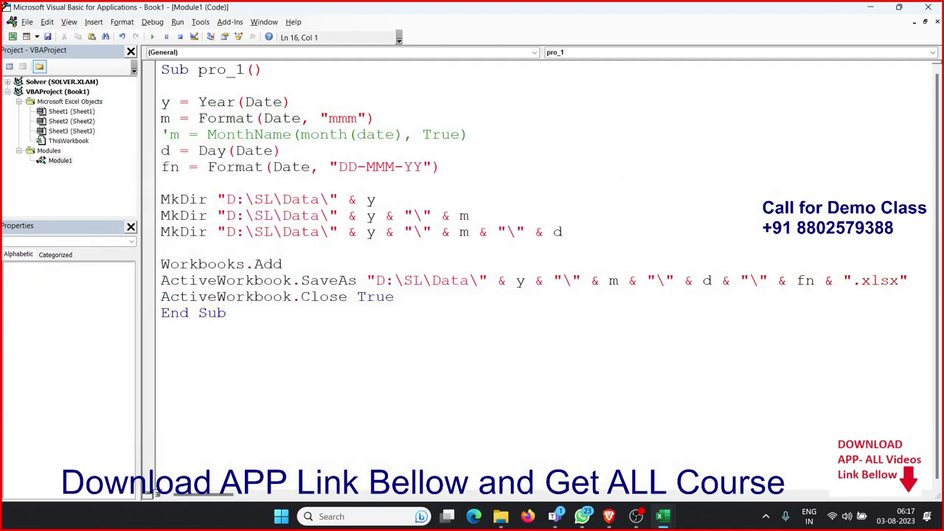
click(501, 516)
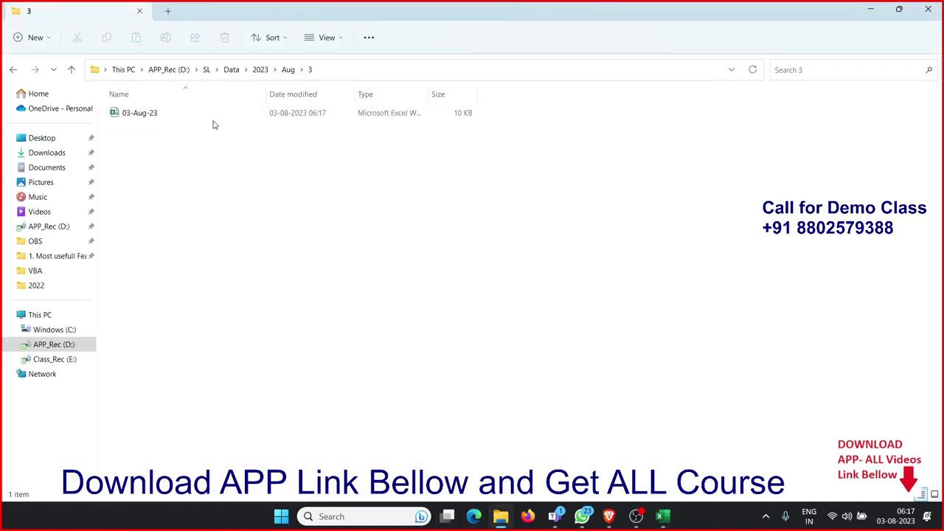
key(alt+Tab)
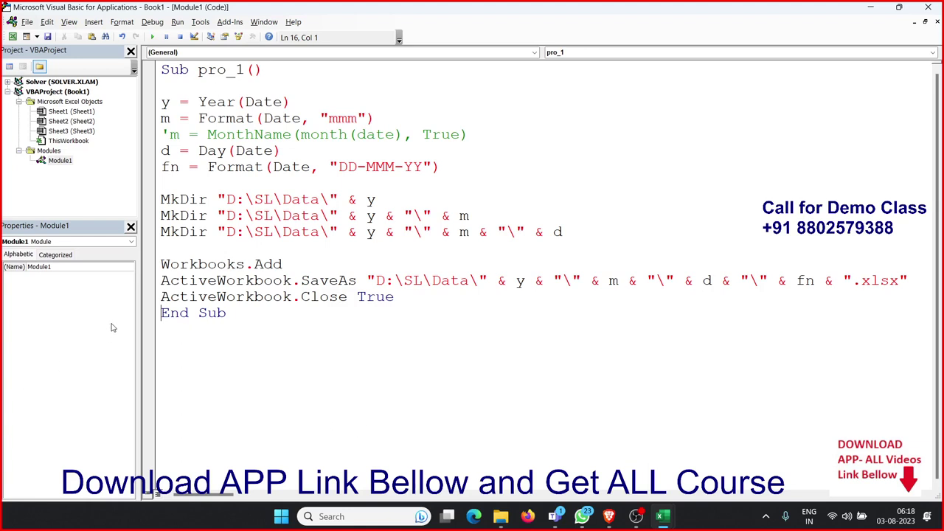
- Review the pro_1 code, highlighting the fn file-name formula, its save-path use, and Date
click(168, 163)
click(172, 134)
click(170, 101)
click(197, 361)
click(179, 167)
key(shift+End)
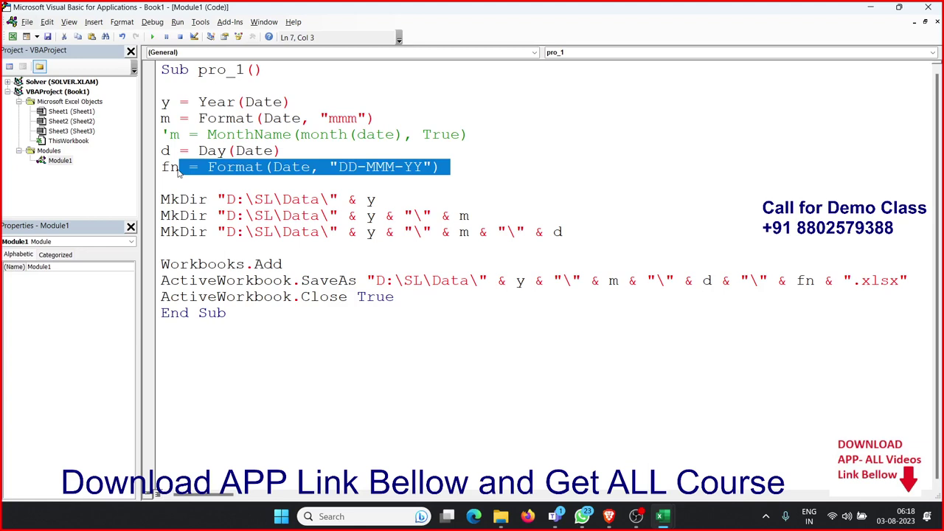
drag(189, 166, 161, 166)
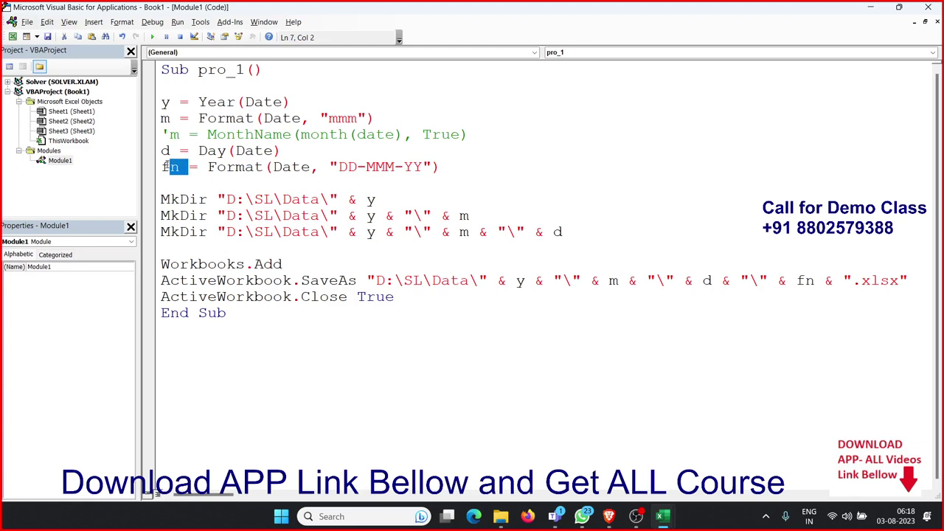
double_click(805, 281)
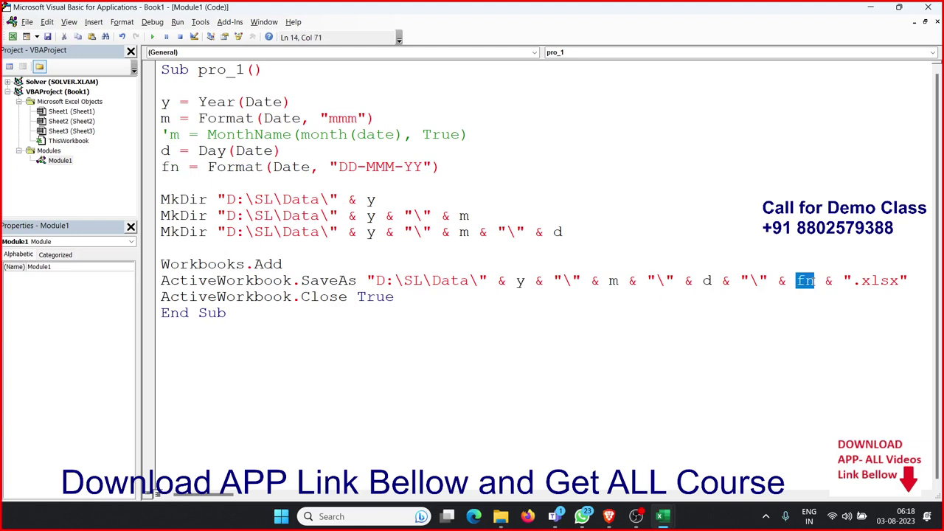
double_click(292, 168)
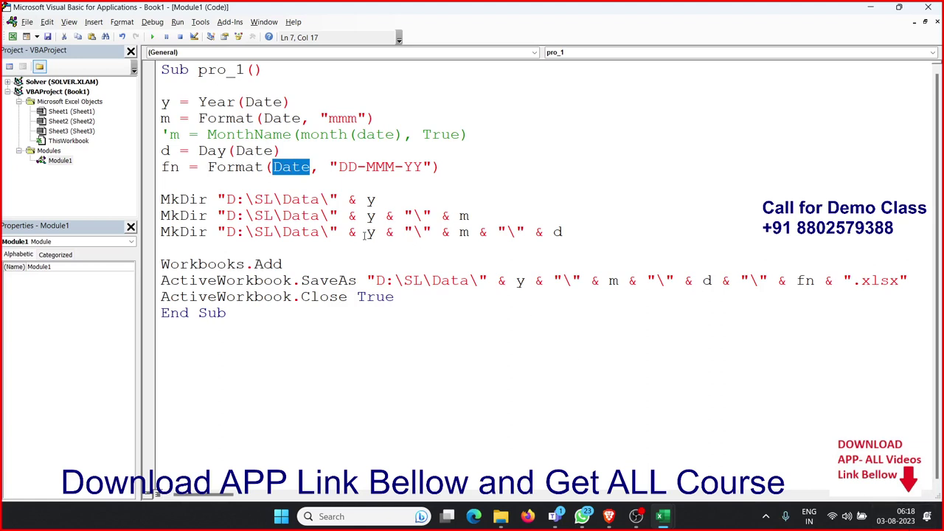
- Add an rr macro with MsgBox Date below End Sub, run it, then select it
click(339, 332)
text(s)
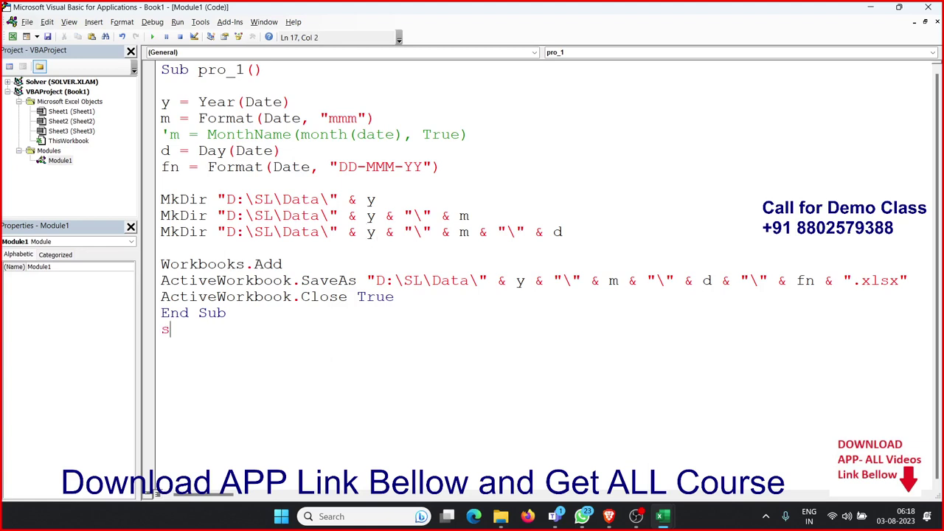
text(ub rr)
text(())
key(Return)
text(ms)
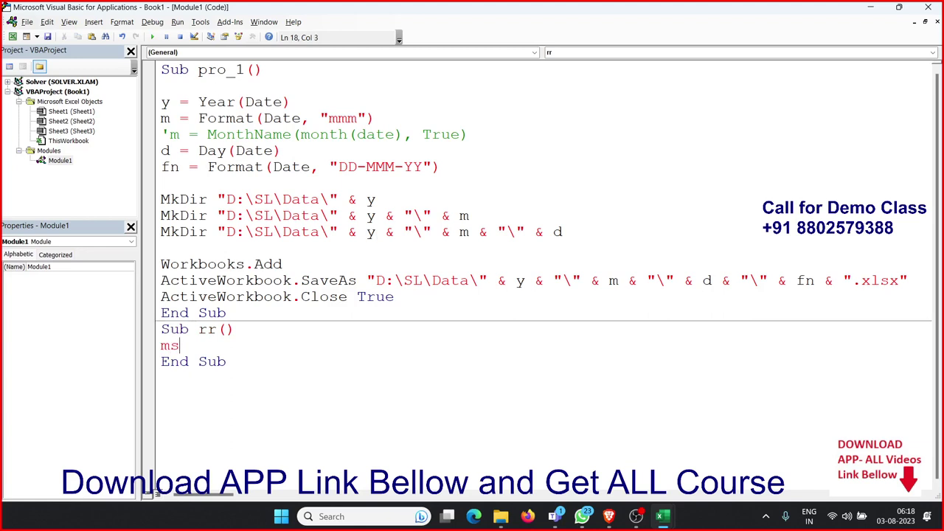
text(gbox date)
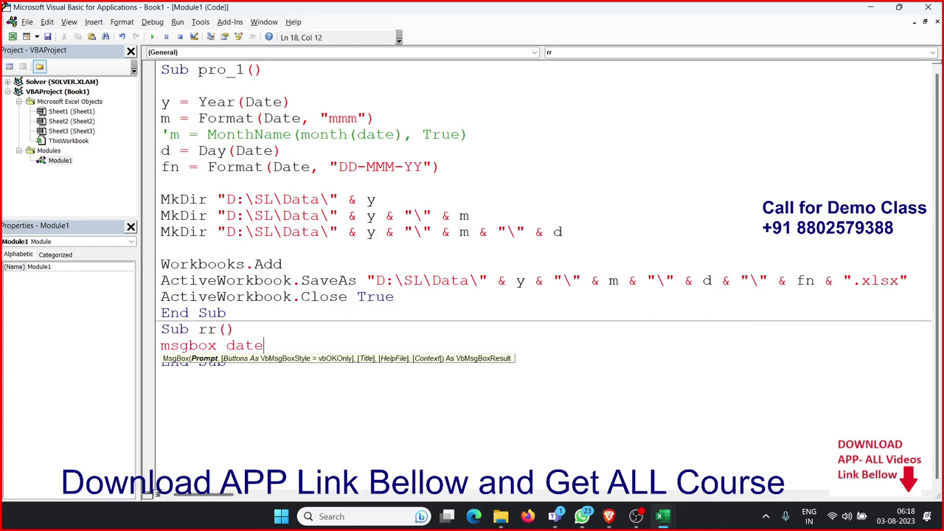
key(Up)
click(227, 345)
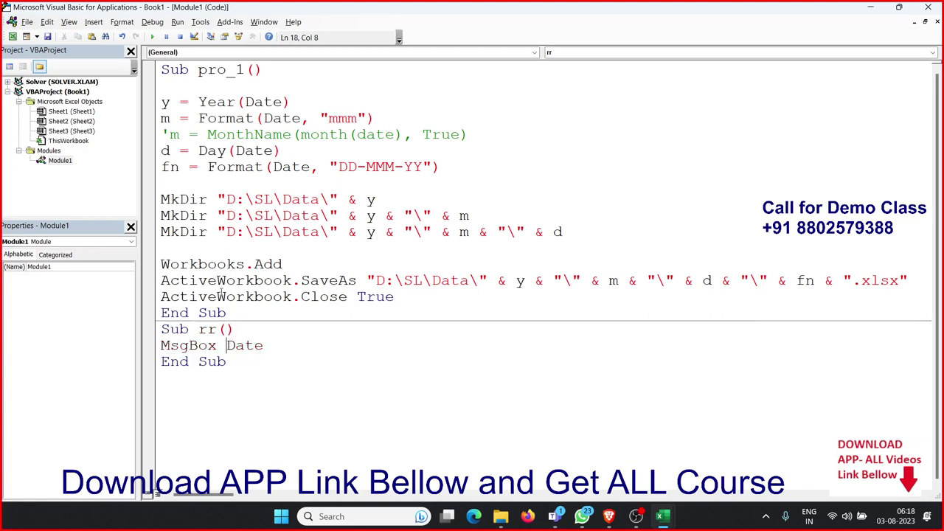
click(153, 37)
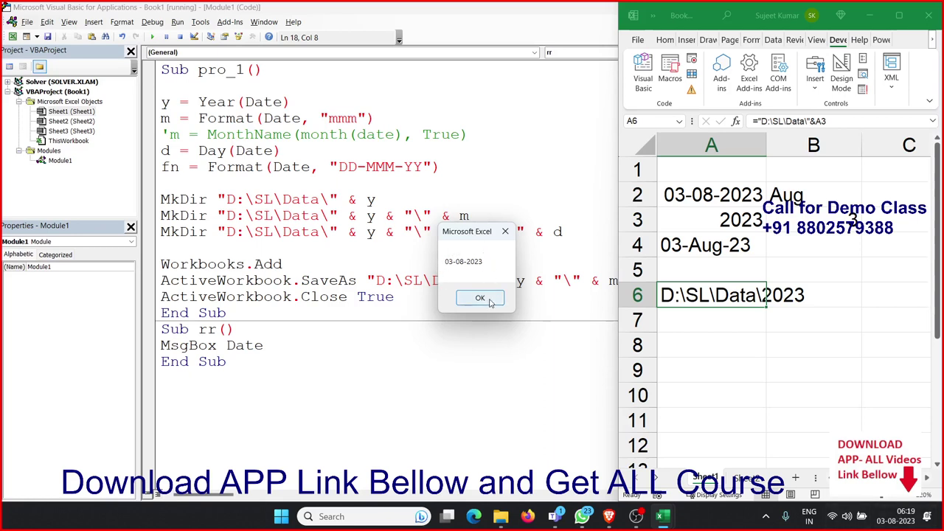
click(479, 297)
mouse_move(337, 341)
mouse_down()
mouse_move(199, 330)
mouse_move(163, 345)
mouse_up()
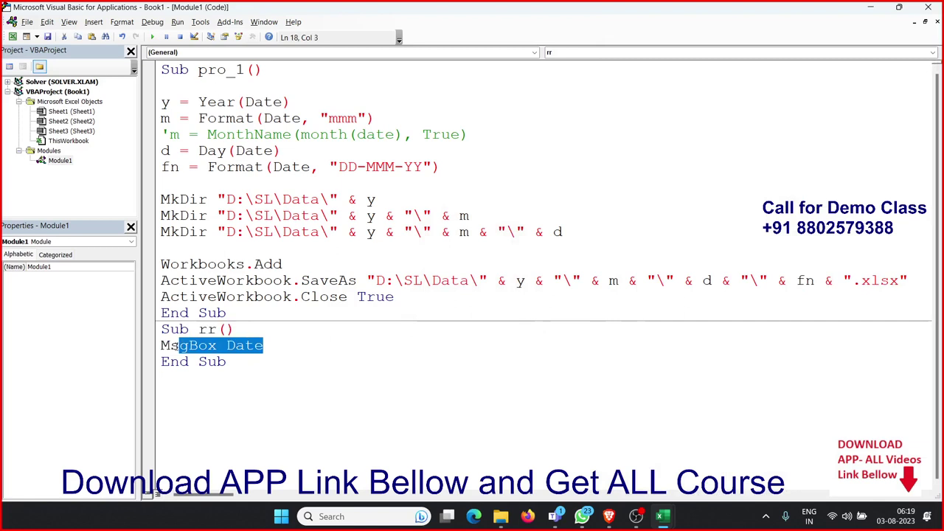
drag(261, 369, 156, 330)
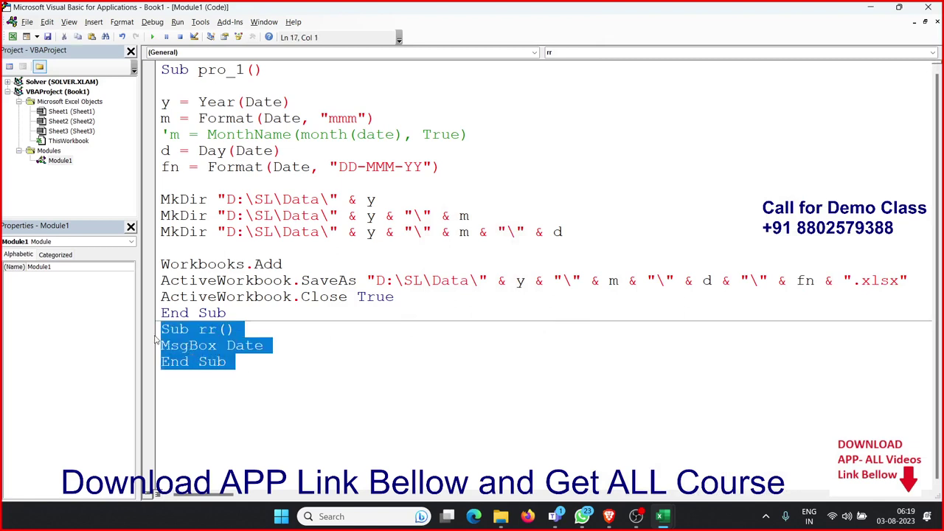
- Delete the rr test macro and review the Format DD-MMM-YY expression, fn and .xlsx extension
key(Delete)
double_click(242, 167)
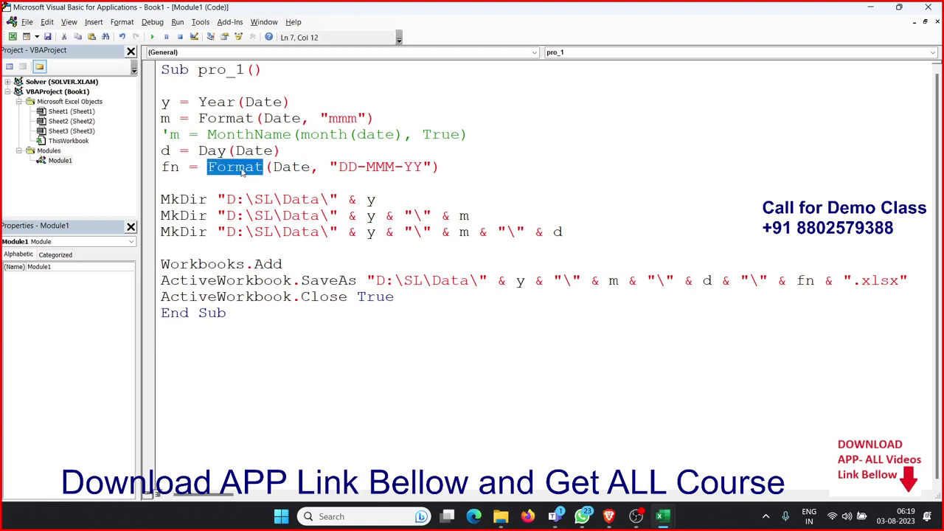
drag(338, 166, 418, 169)
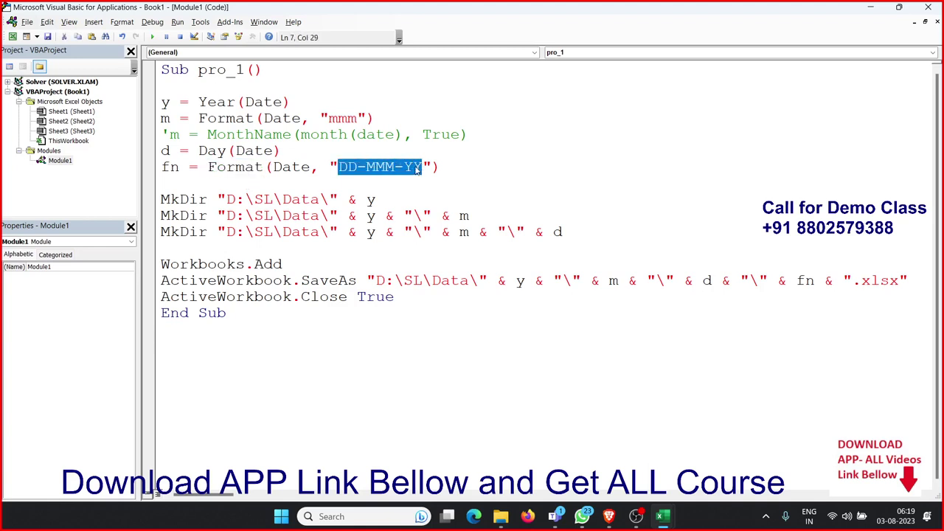
double_click(179, 168)
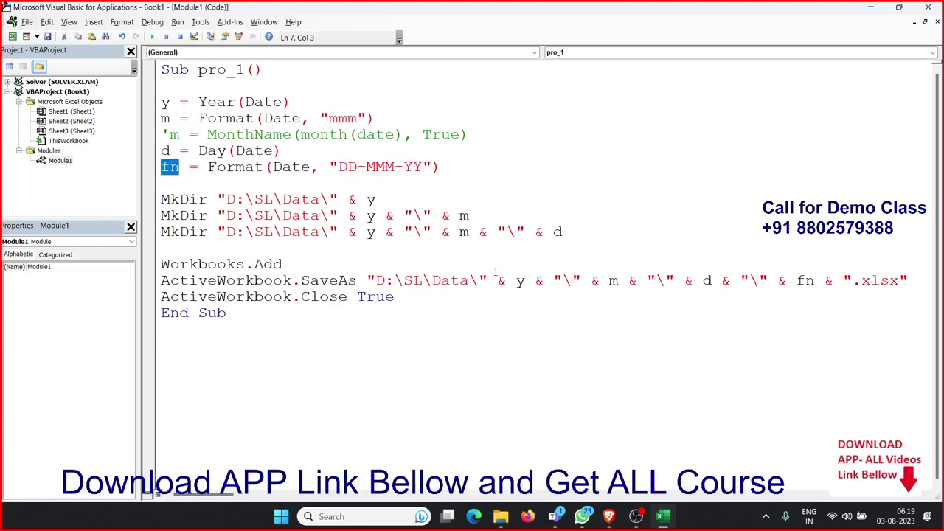
double_click(804, 281)
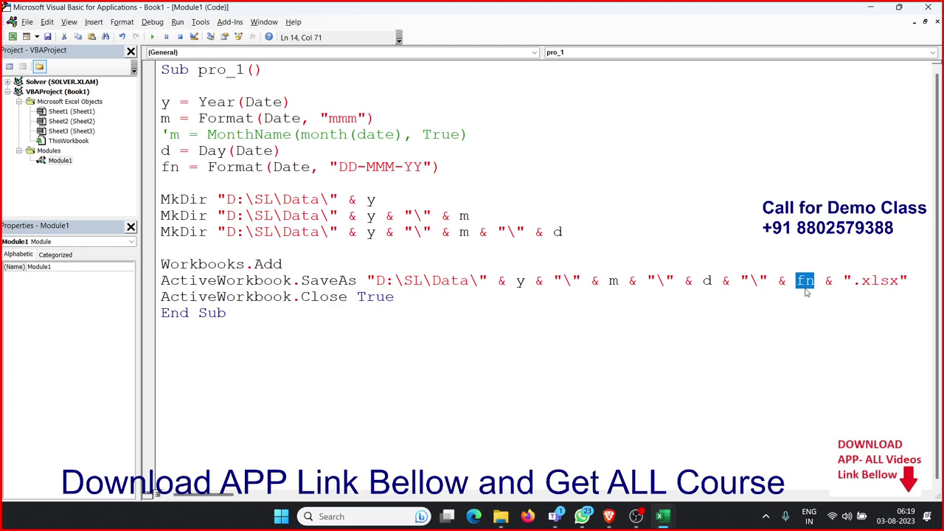
double_click(388, 170)
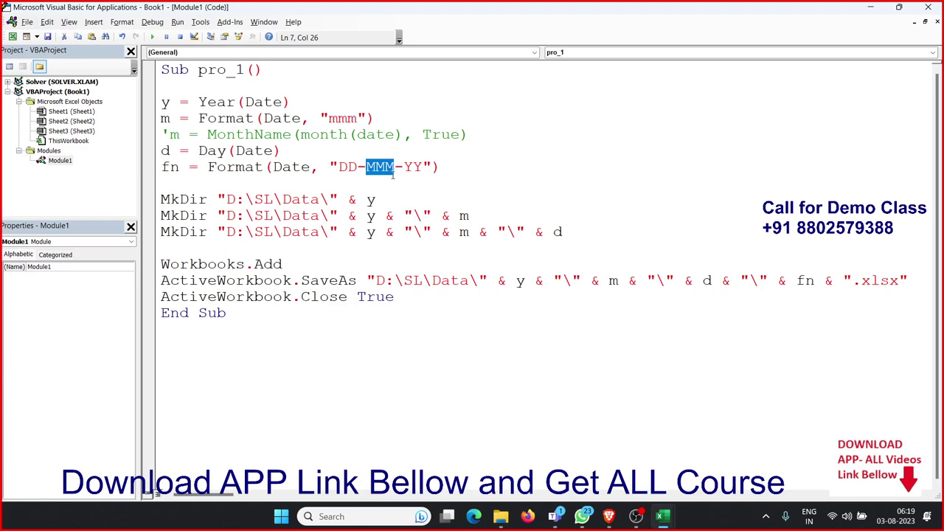
double_click(856, 280)
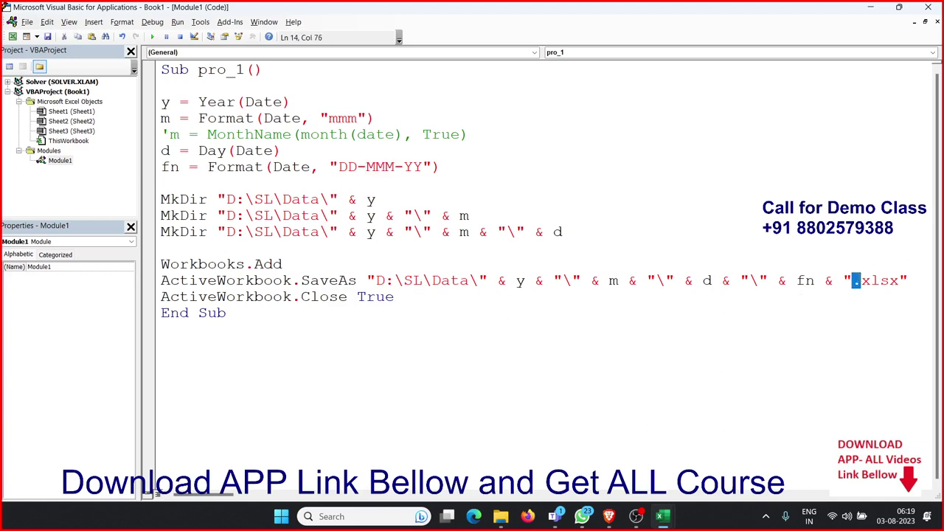
drag(856, 281, 899, 280)
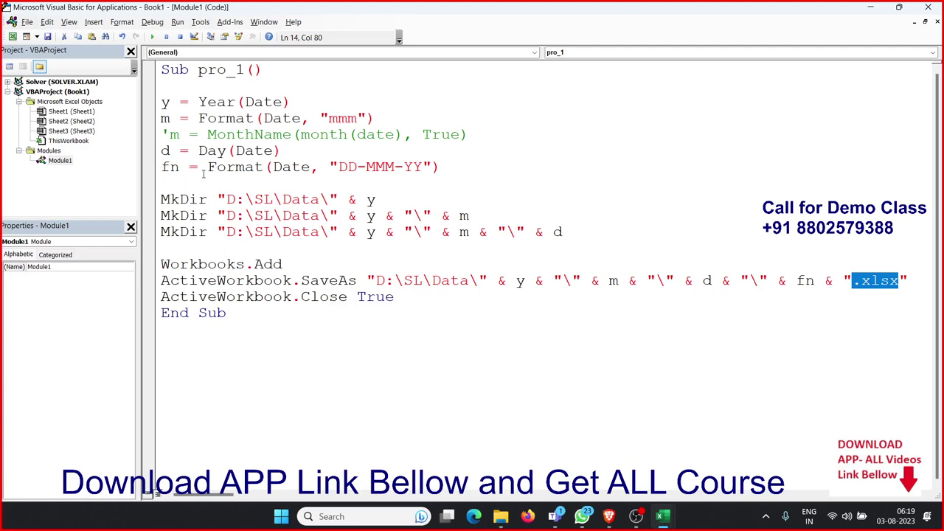
- Paste the Format date expression over fn in the save path, then undo it
click(207, 168)
drag(208, 169, 440, 168)
key(ctrl+c)
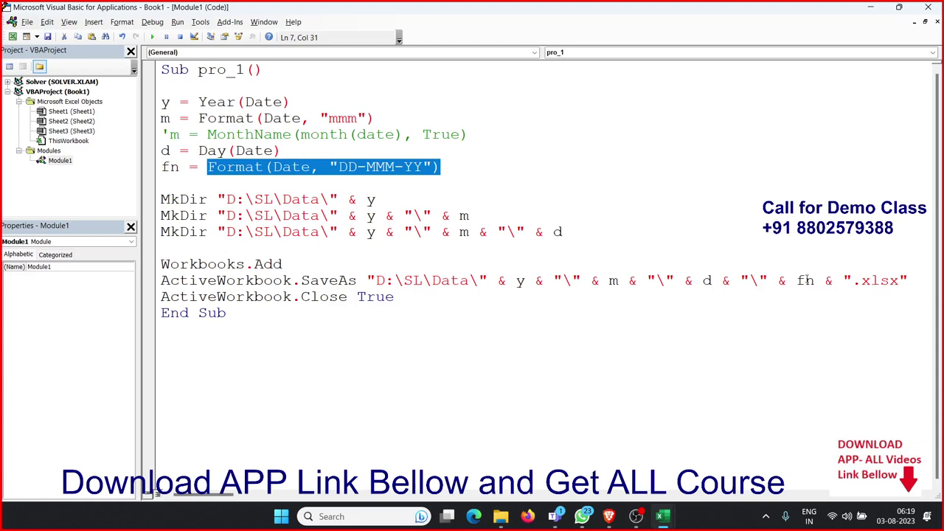
double_click(806, 281)
key(ctrl+v)
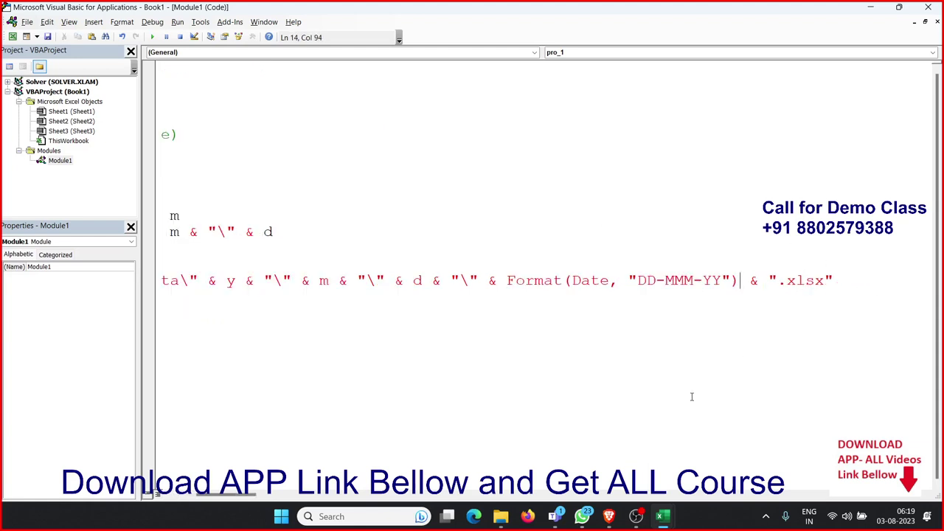
key(ctrl+z)
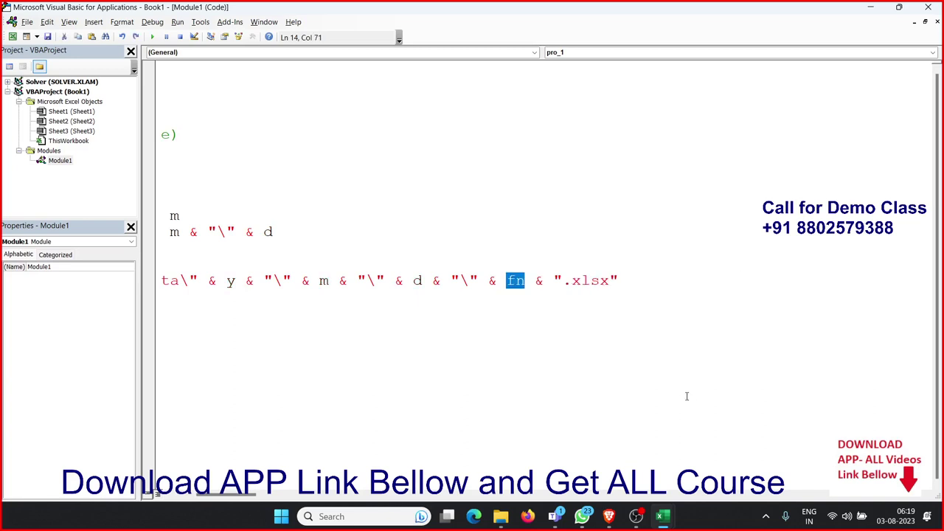
click(187, 496)
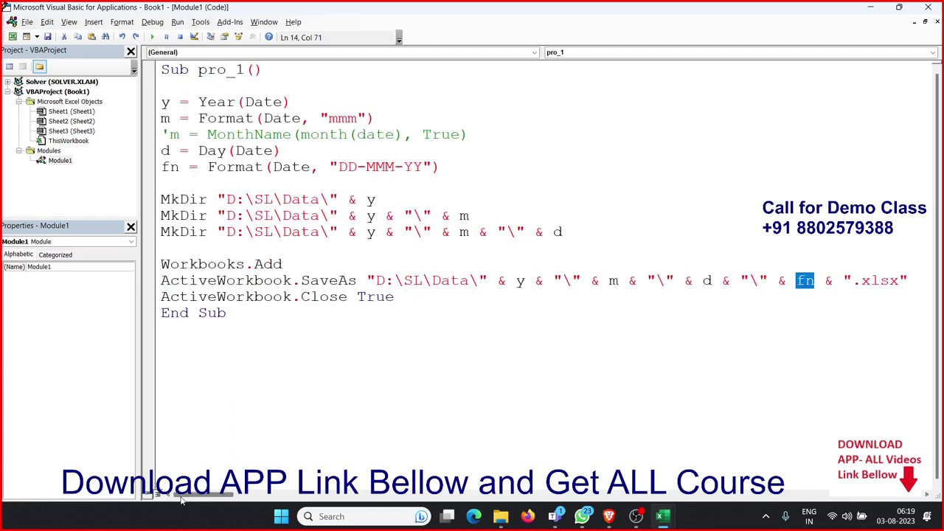
click(168, 181)
click(169, 170)
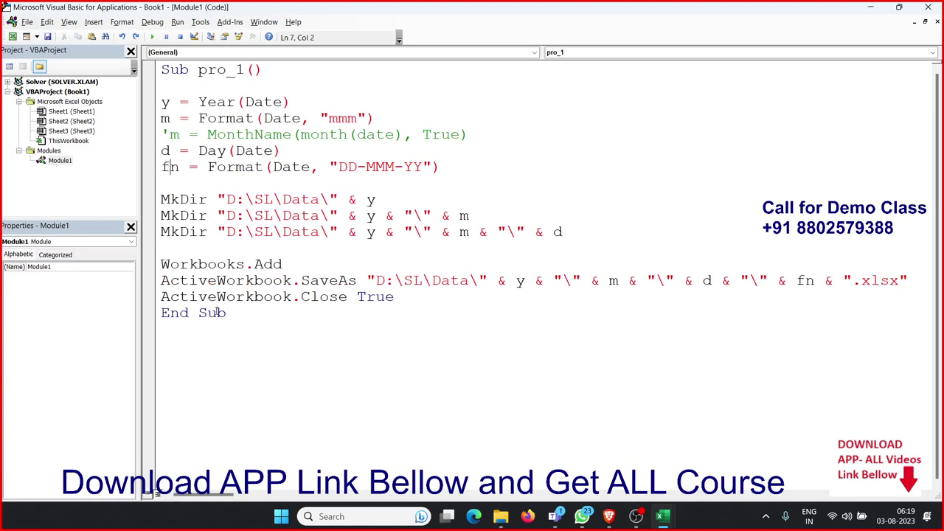
double_click(805, 281)
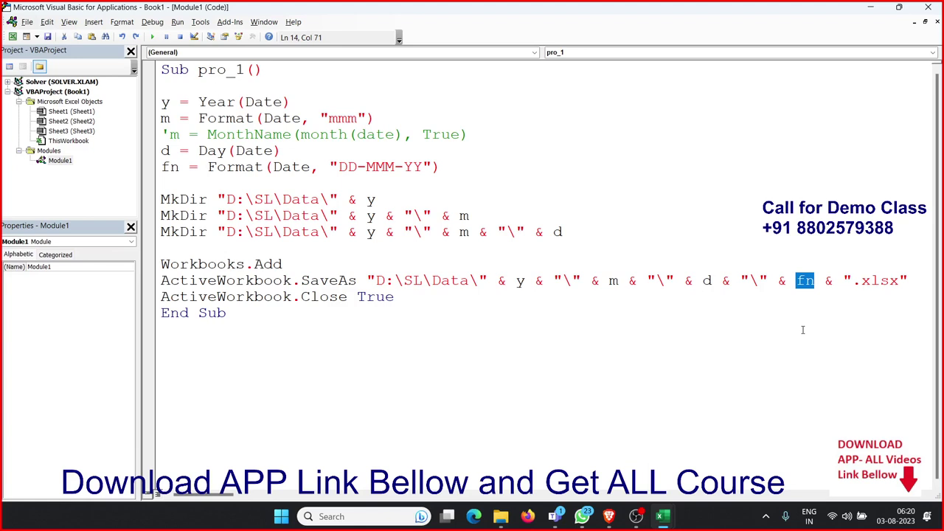
click(309, 100)
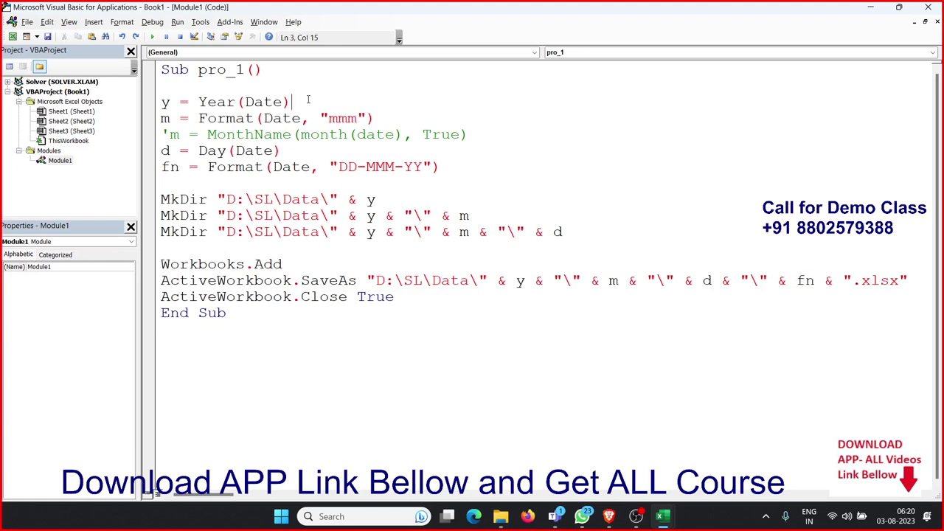
text(& ")
text(_")
click(293, 152)
drag(300, 101, 348, 101)
key(Delete)
- Run pro_1, debug the run-time error 75, and select the failing MkDir line
click(247, 243)
click(153, 37)
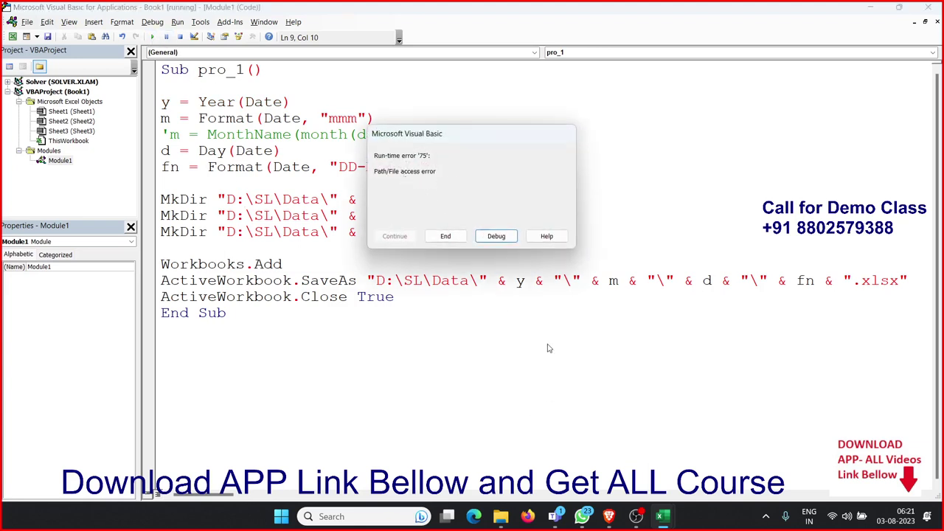
click(495, 237)
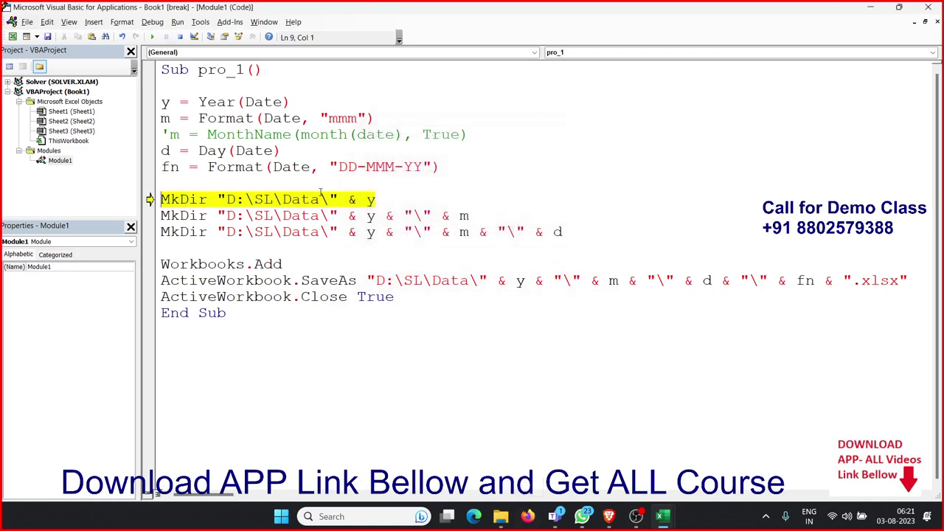
click(390, 205)
drag(390, 205, 157, 205)
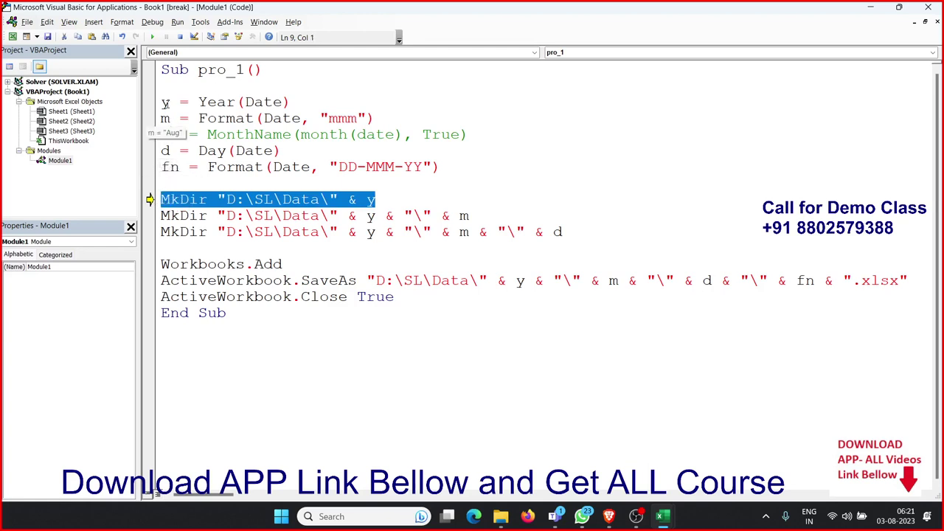
click(501, 517)
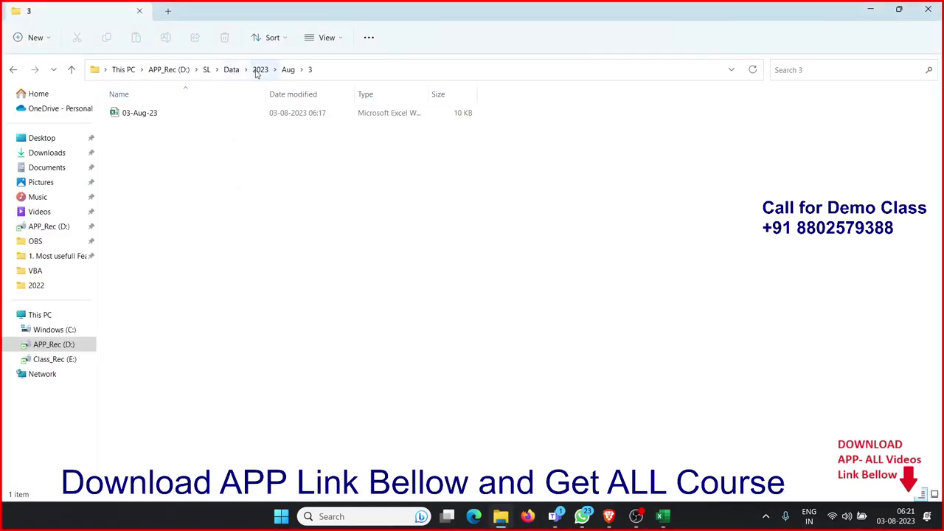
- Delete the 2023 folder from D:\SL\Data, leaving only 2022
click(231, 69)
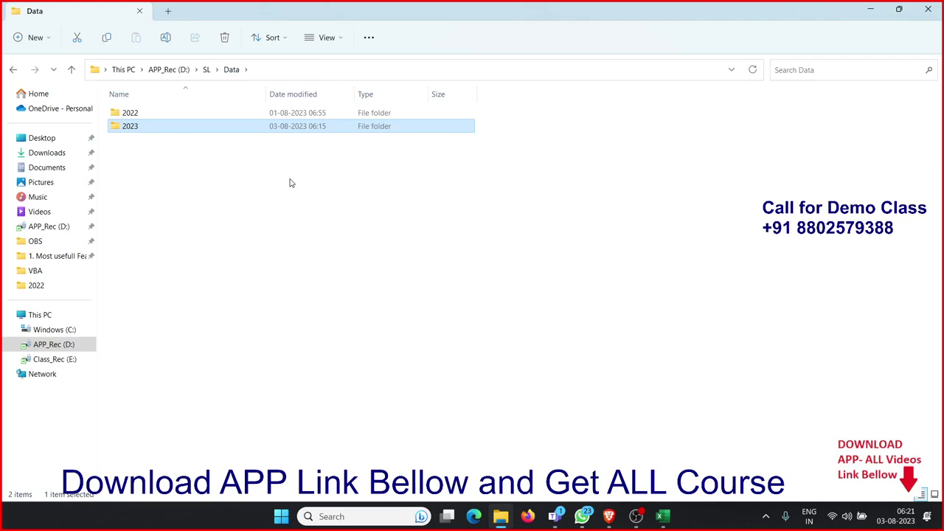
key(Delete)
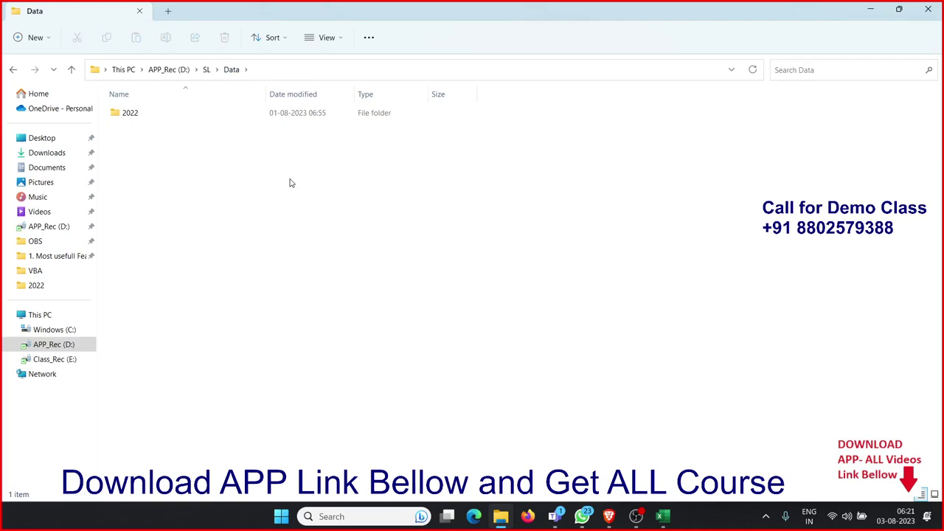
key(alt+Tab)
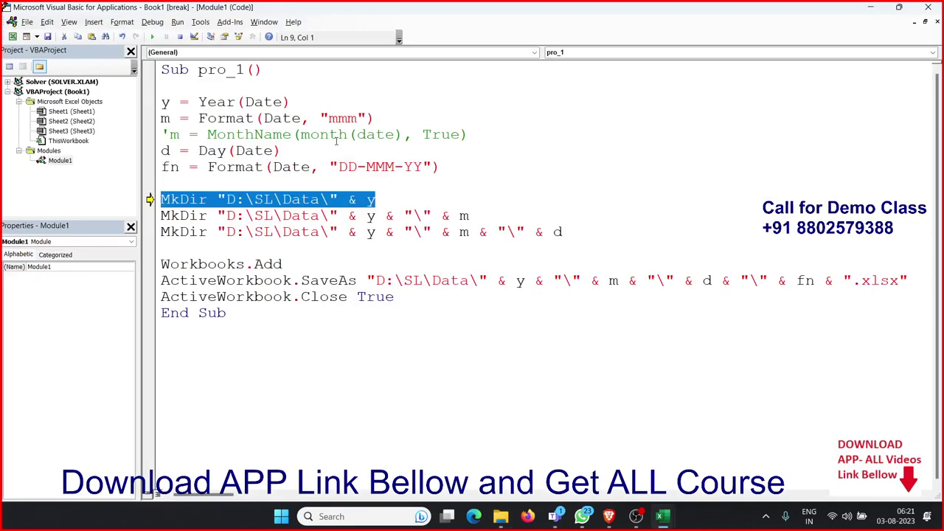
- Reset the paused macro and type an on error resume next line above the MkDir lines
click(338, 135)
click(180, 37)
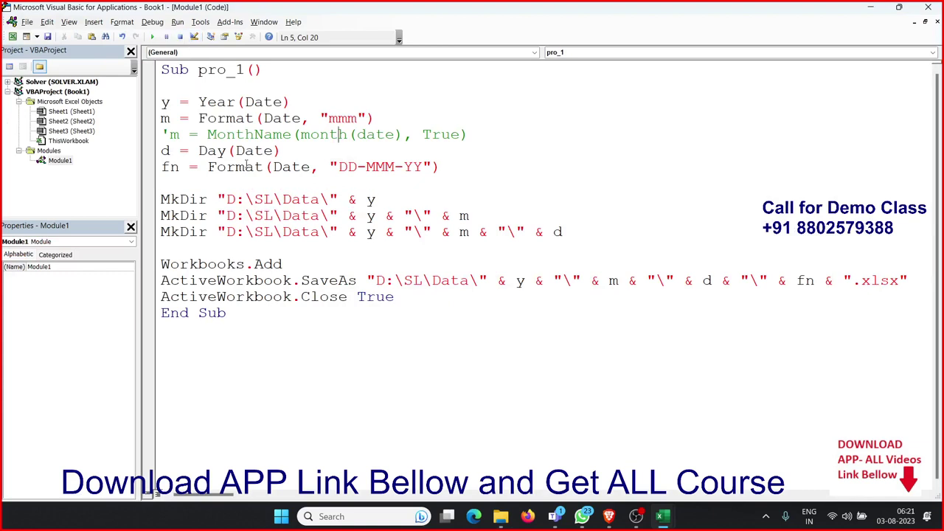
click(247, 183)
key(Return)
key(Return)
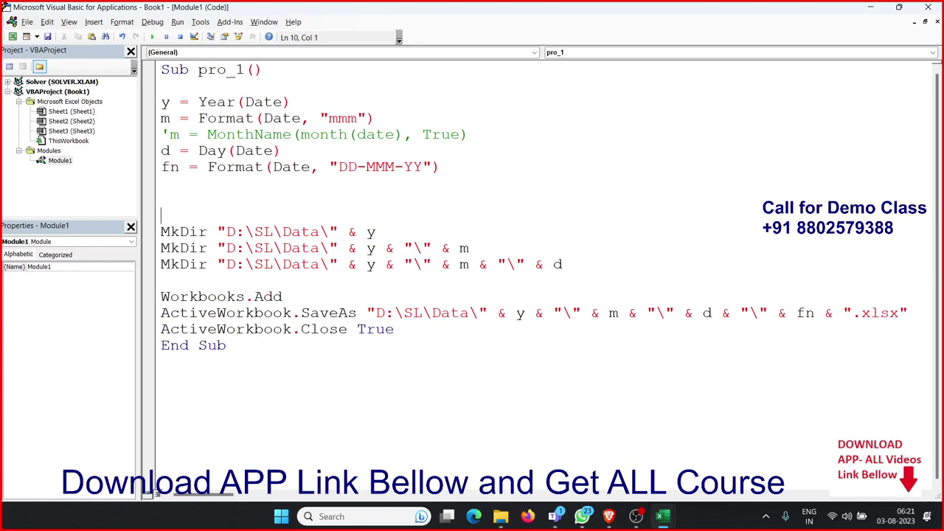
click(161, 199)
text(on )
text(err)
text(or )
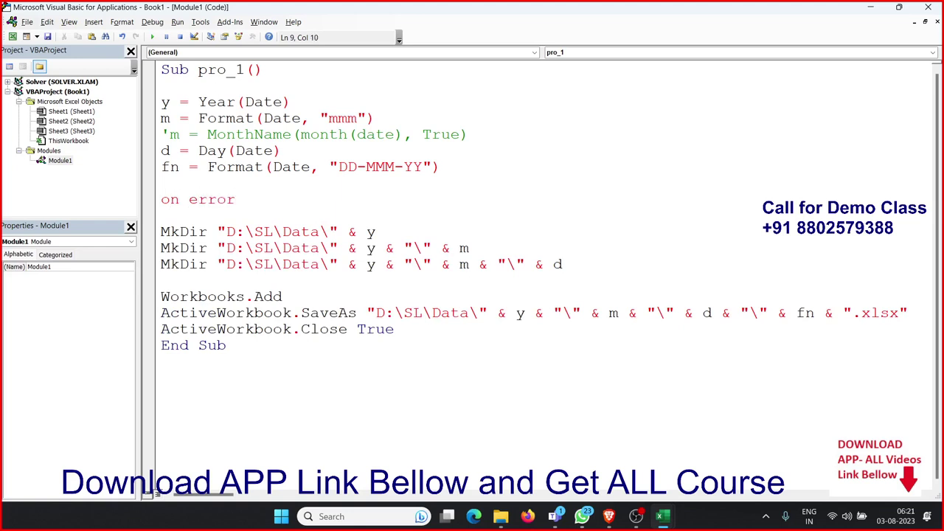
text(resumen )
text(next)
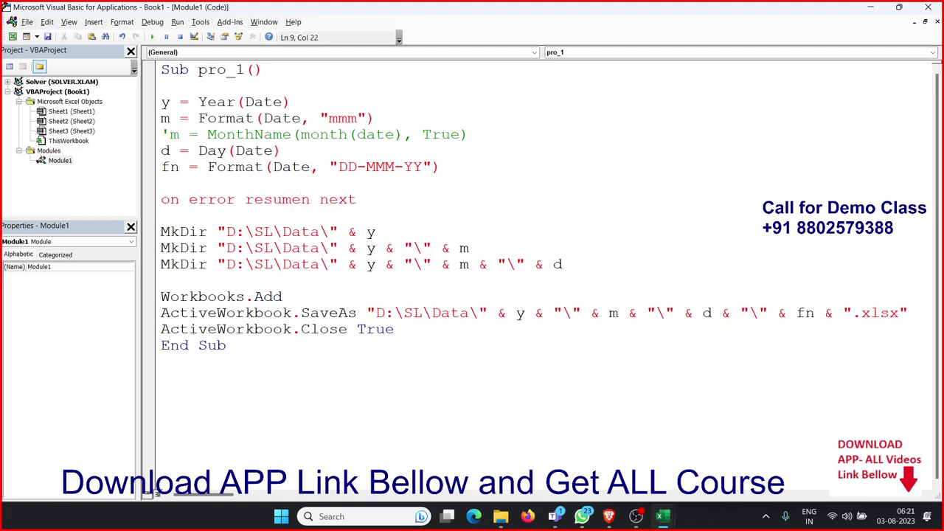
- Fix the compile errors and the misspelled 'resumen' so the line reads On Error Resume Next
click(228, 188)
key(Return)
key(Left)
key(Left)
key(Left)
key(Left)
key(Left)
key(BackSpace)
click(228, 188)
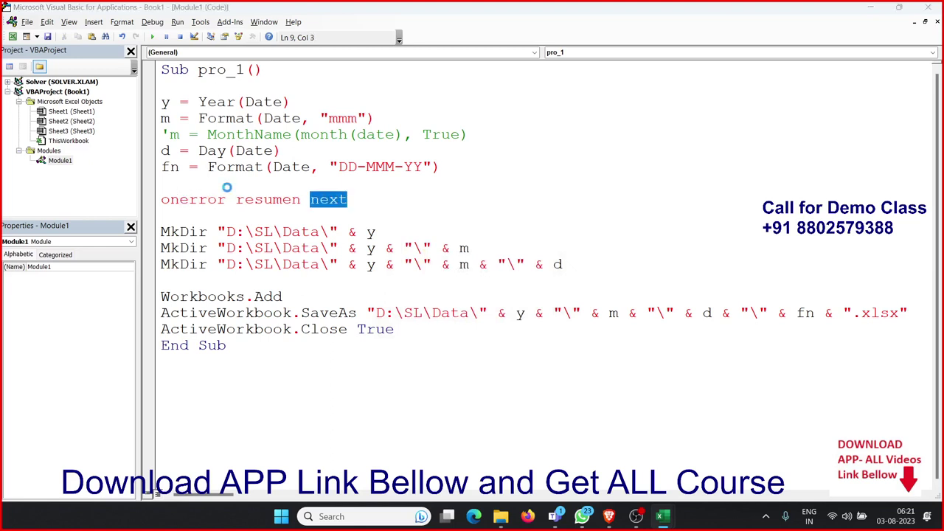
key(Return)
key(Left)
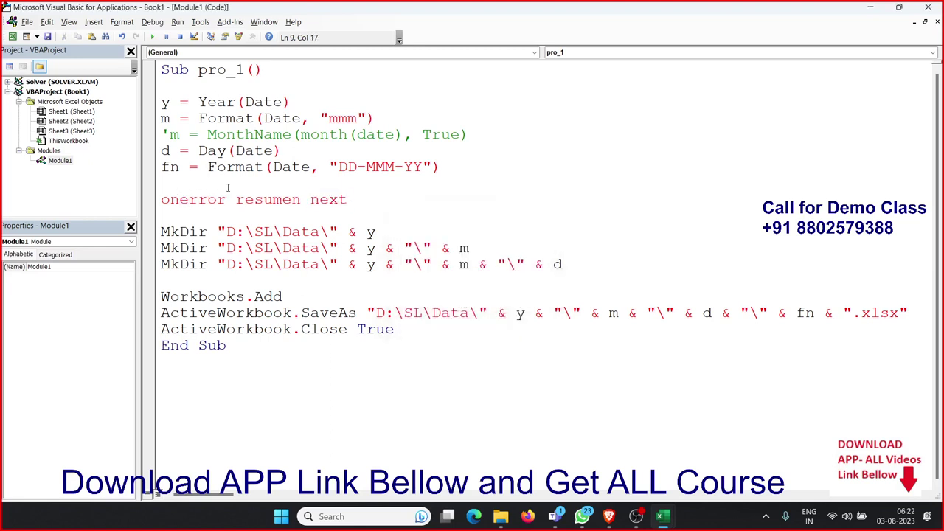
key(Left)
key(Left)
key(Left)
key(Left)
key(Left)
key(Left)
key(Left)
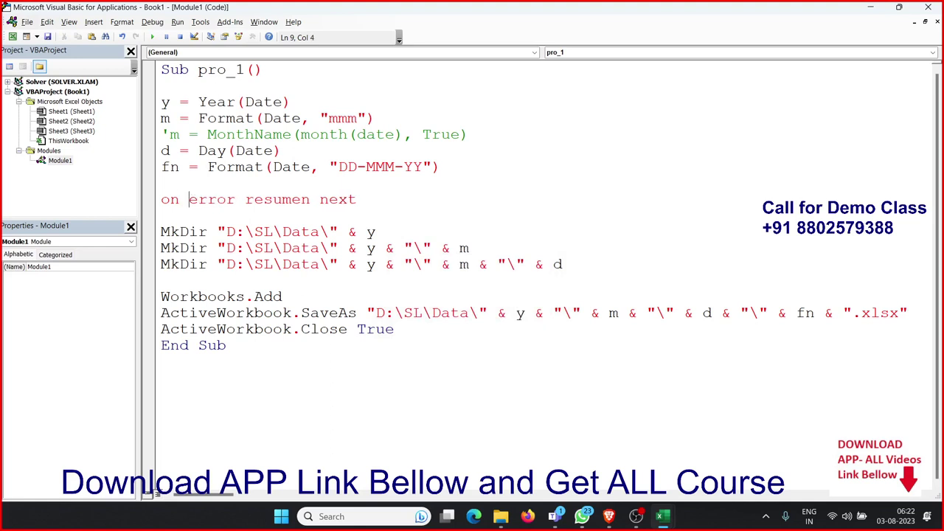
click(302, 199)
key(Delete)
key(Down)
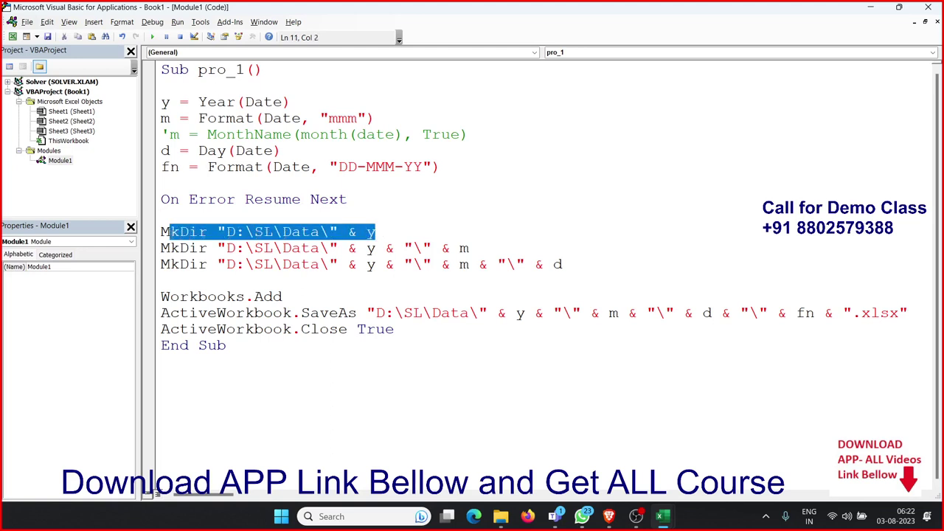
- Highlight the first and second MkDir lines to point them out
drag(378, 233, 161, 233)
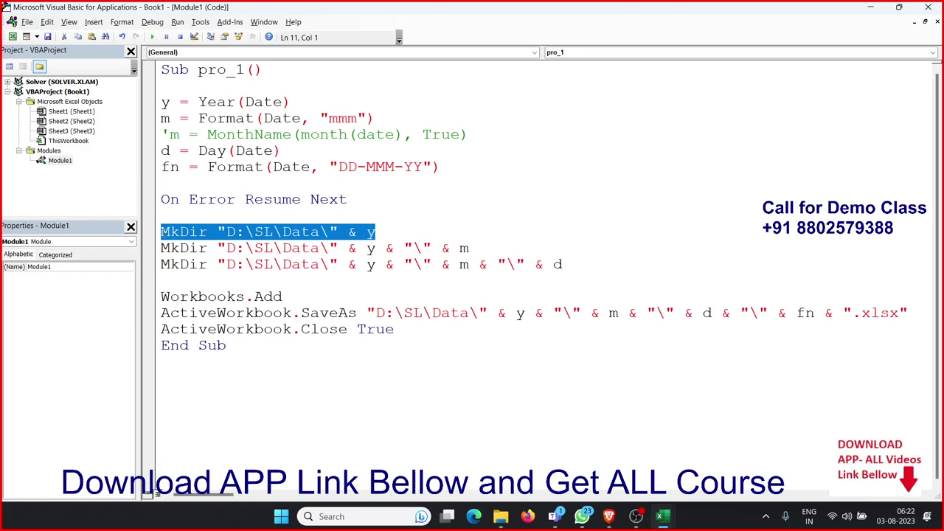
click(157, 249)
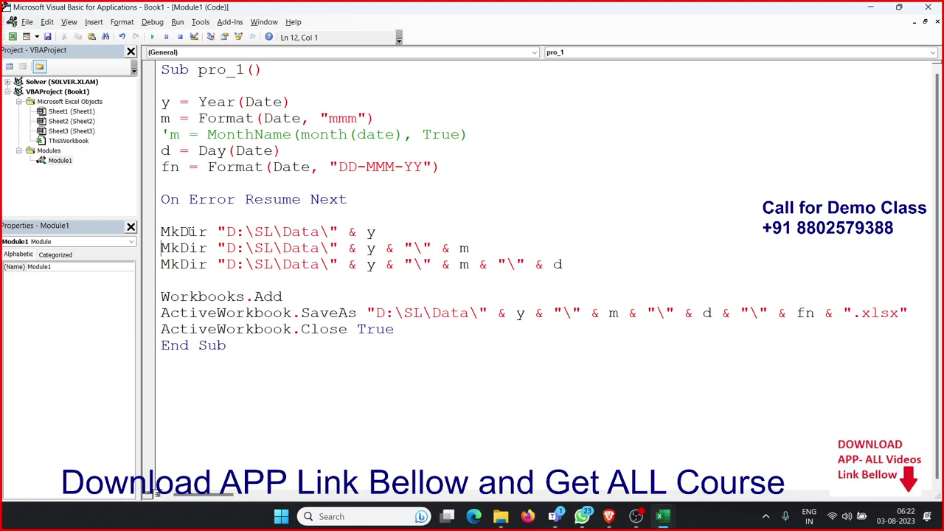
drag(161, 248, 473, 245)
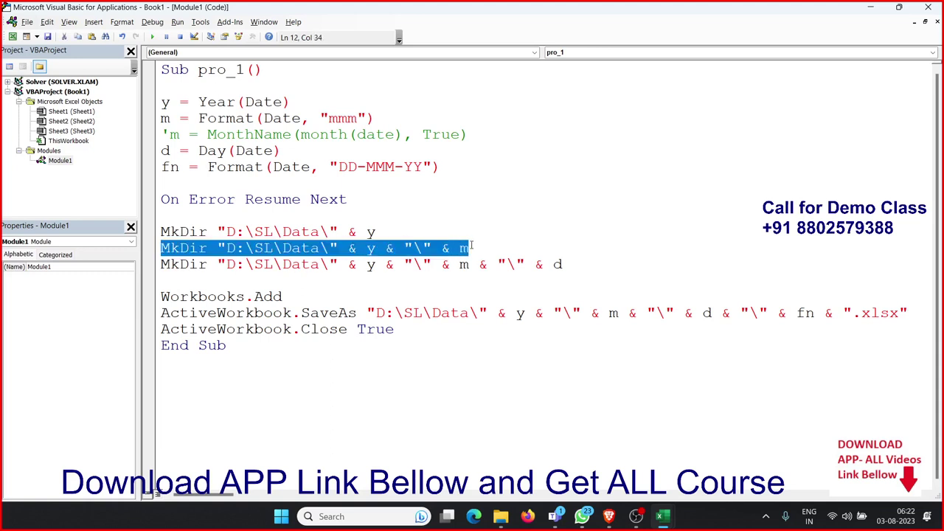
- Add a blank line above End Sub and step the selection through the MkDir lines
click(357, 349)
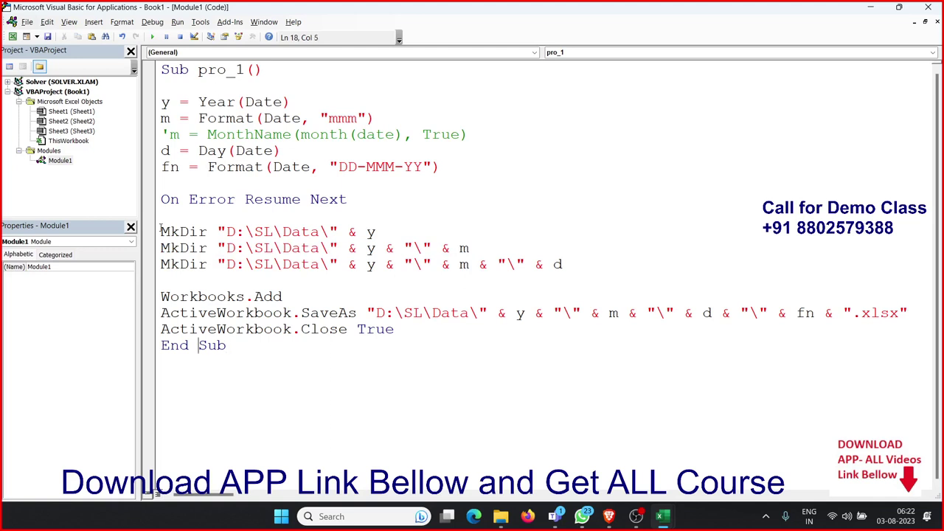
key(Home)
key(Return)
key(Up)
key(Up)
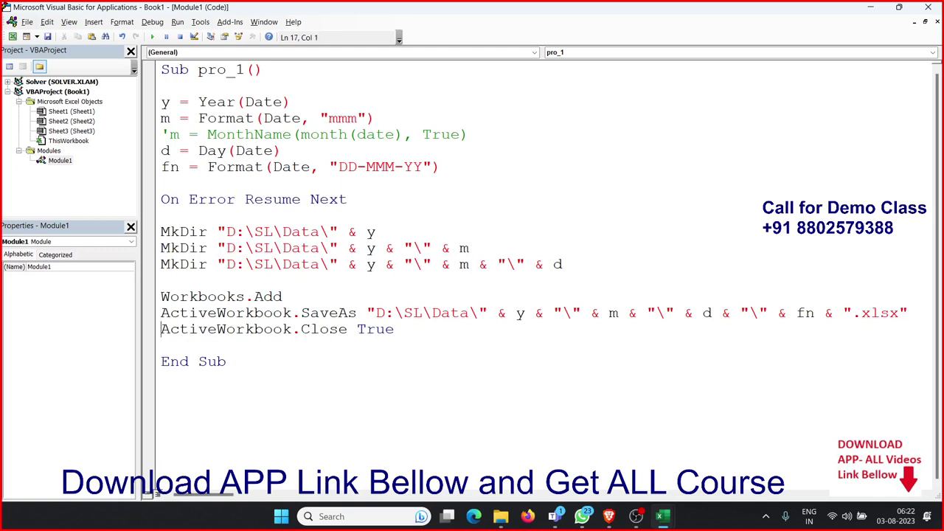
key(Up)
key(Up)
key(Up)
key(Up)
key(Up)
key(Up)
key(shift+Down)
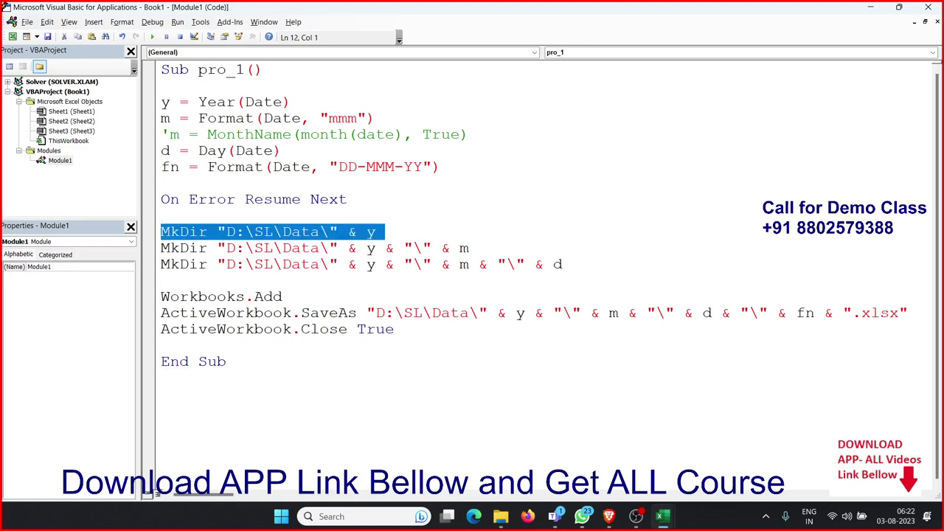
key(Right)
key(shift+Down)
key(Right)
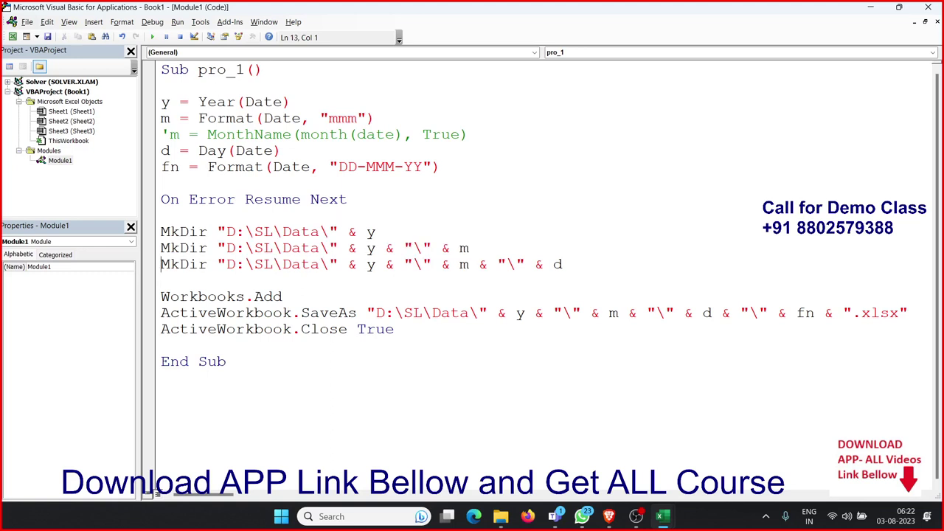
key(shift+Down)
key(Right)
key(Down)
key(Down)
key(Down)
key(Down)
key(Down)
key(Up)
key(Return)
key(Return)
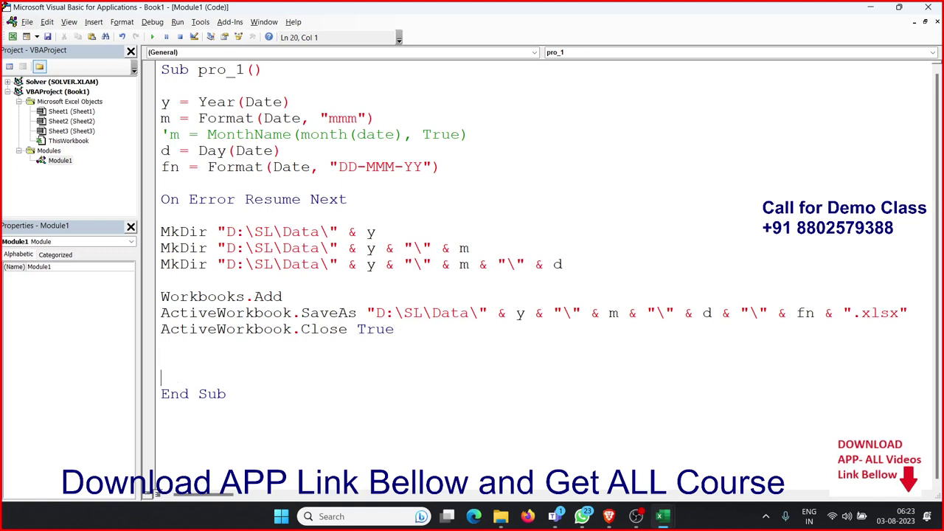
click(161, 361)
text(y=)
text("Suj)
text(eet" )
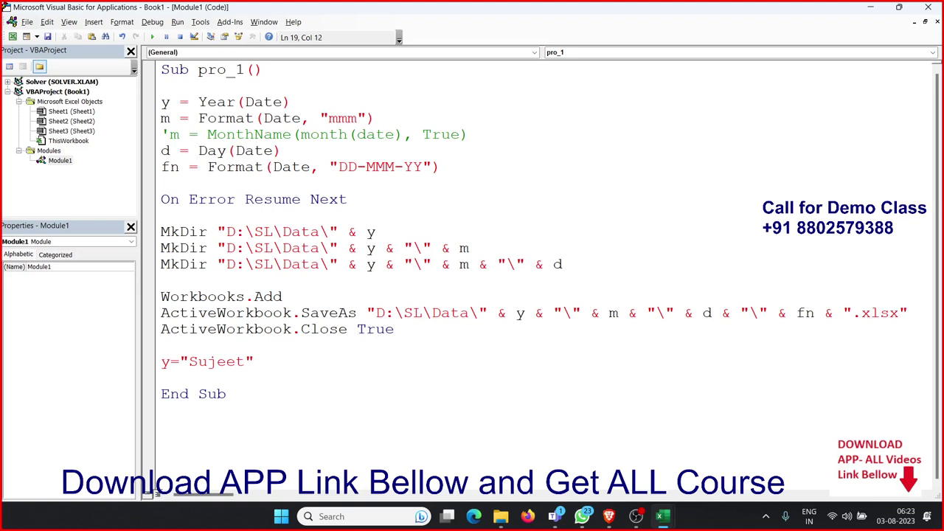
text(& "K)
text(umar")
key(BackSpace)
key(BackSpace)
key(BackSpace)
key(BackSpace)
key(BackSpace)
key(BackSpace)
key(BackSpace)
key(BackSpace)
key(BackSpace)
key(BackSpace)
key(BackSpace)
key(BackSpace)
key(BackSpace)
key(BackSpace)
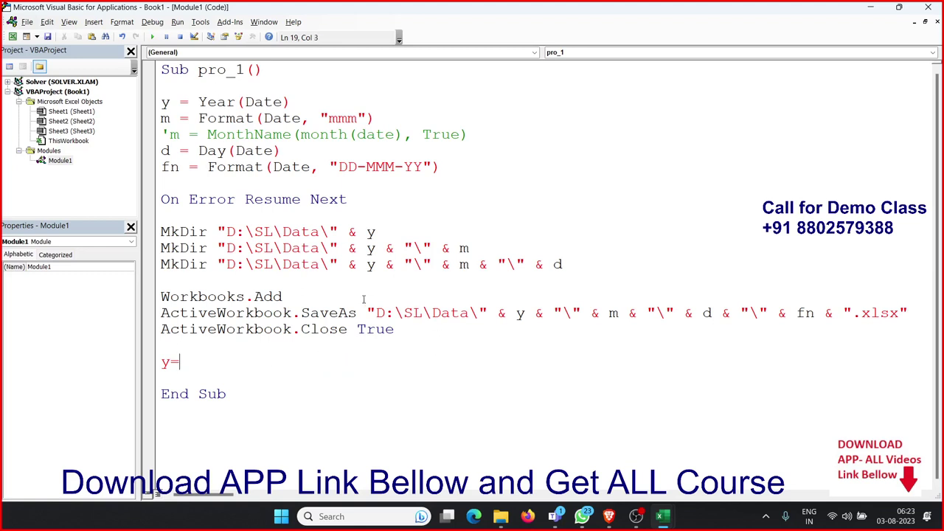
key(BackSpace)
key(BackSpace)
key(BackSpace)
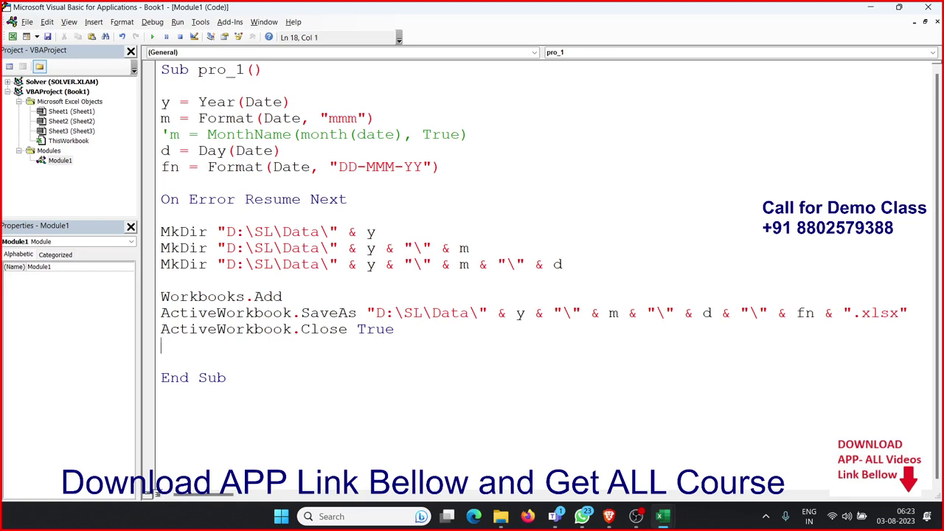
drag(338, 266, 226, 266)
double_click(371, 264)
drag(405, 264, 430, 265)
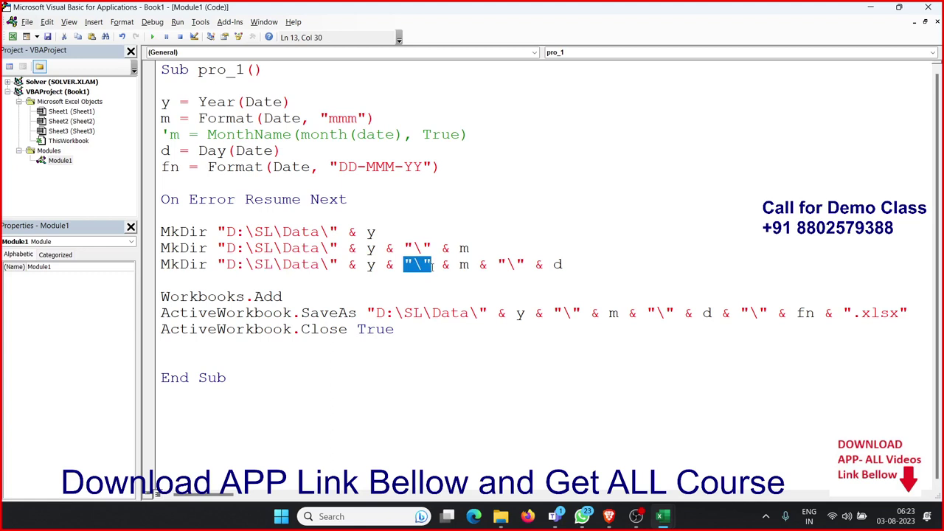
click(414, 265)
key(BackSpace)
key(Right)
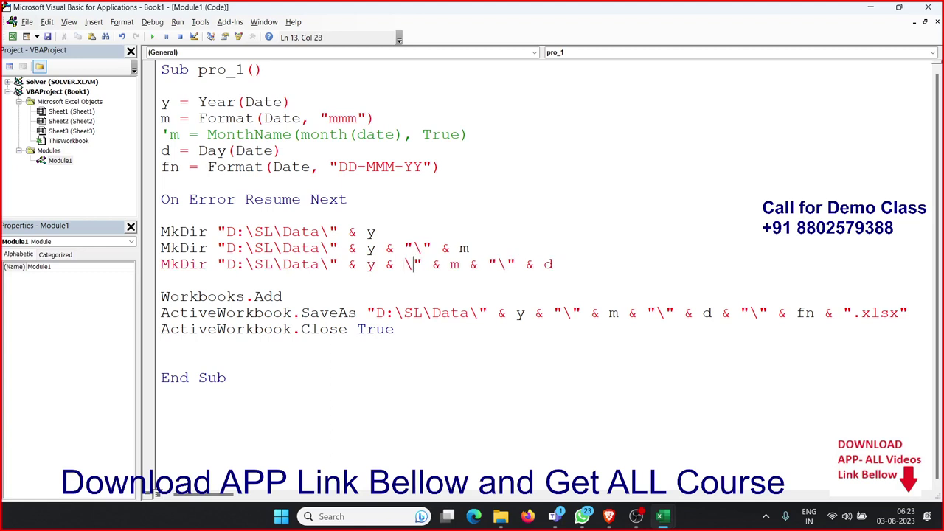
key(Delete)
click(418, 325)
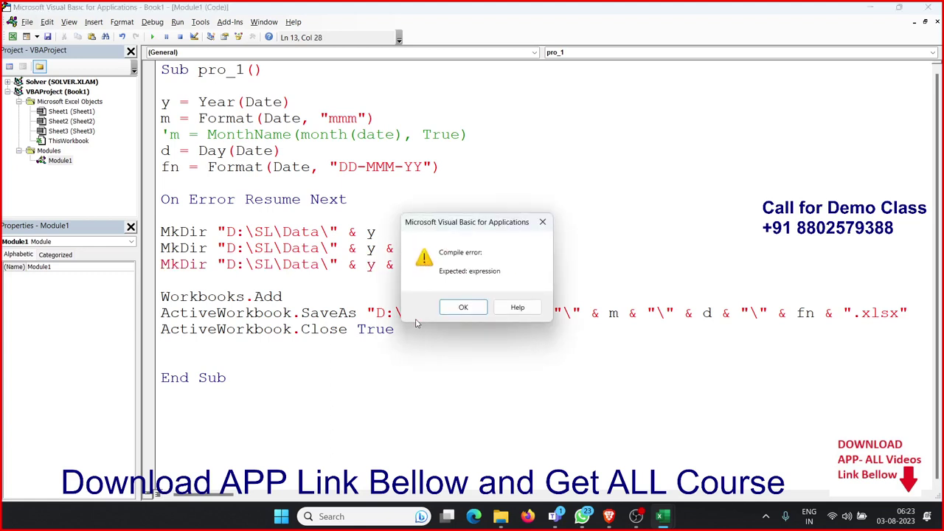
click(457, 311)
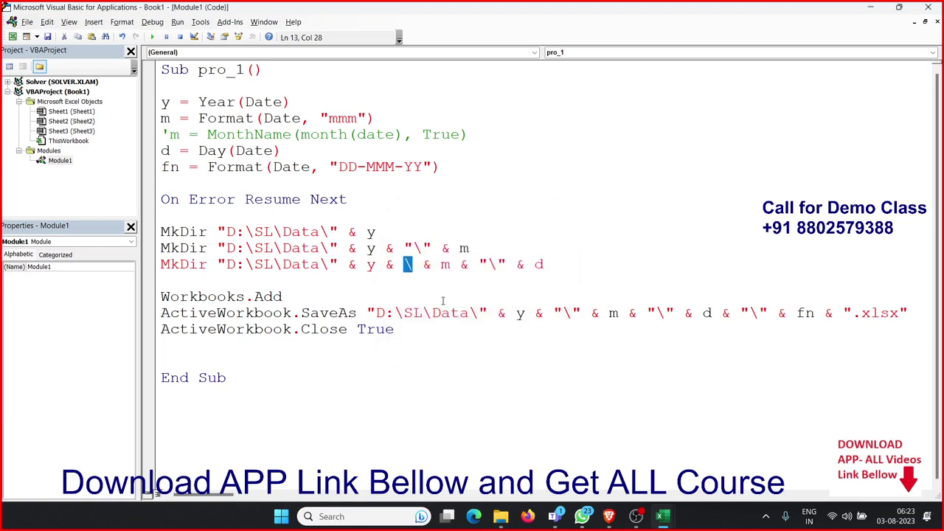
key(Left)
text("\)
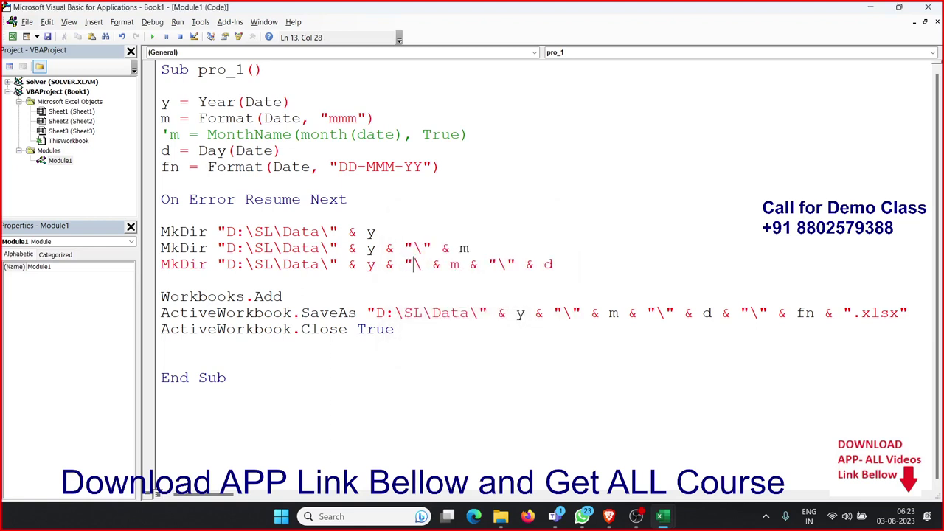
text(")
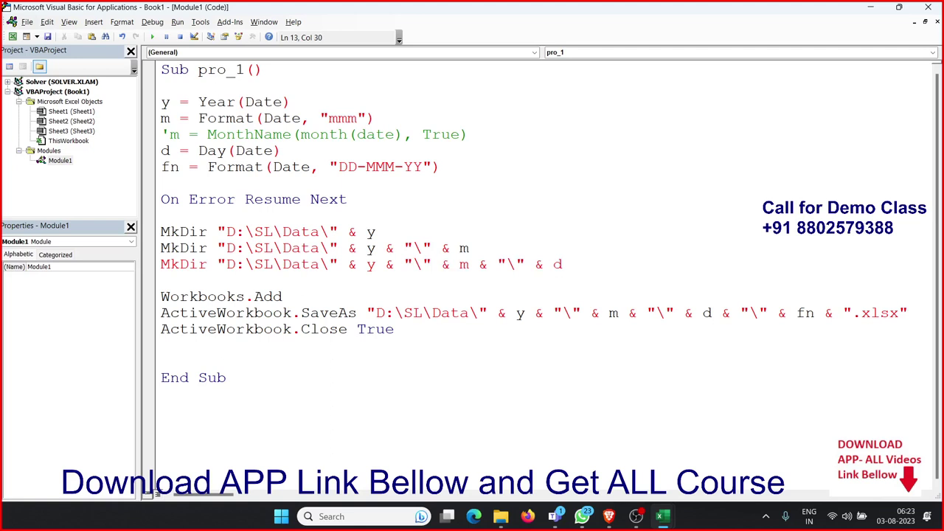
click(483, 305)
double_click(370, 264)
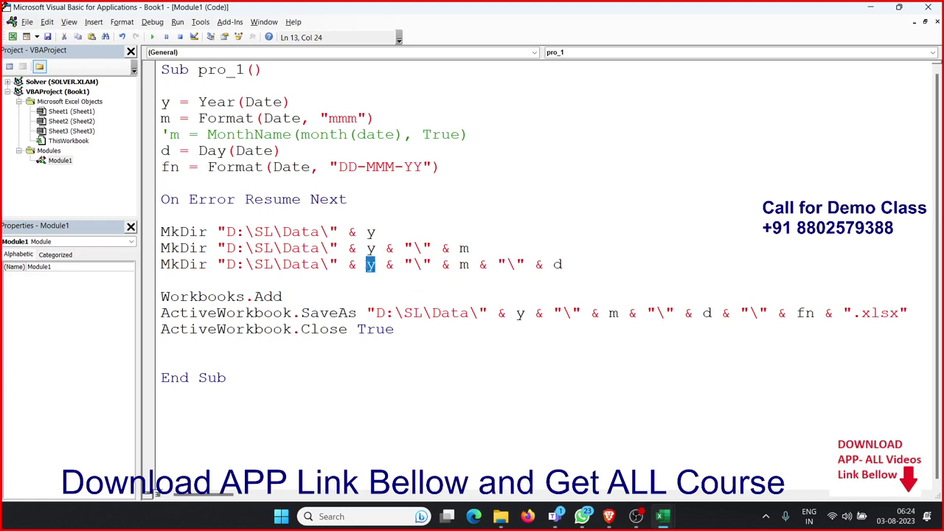
double_click(445, 264)
click(423, 264)
click(251, 264)
drag(251, 264, 273, 265)
drag(713, 313, 702, 314)
drag(609, 313, 619, 313)
double_click(520, 318)
double_click(570, 315)
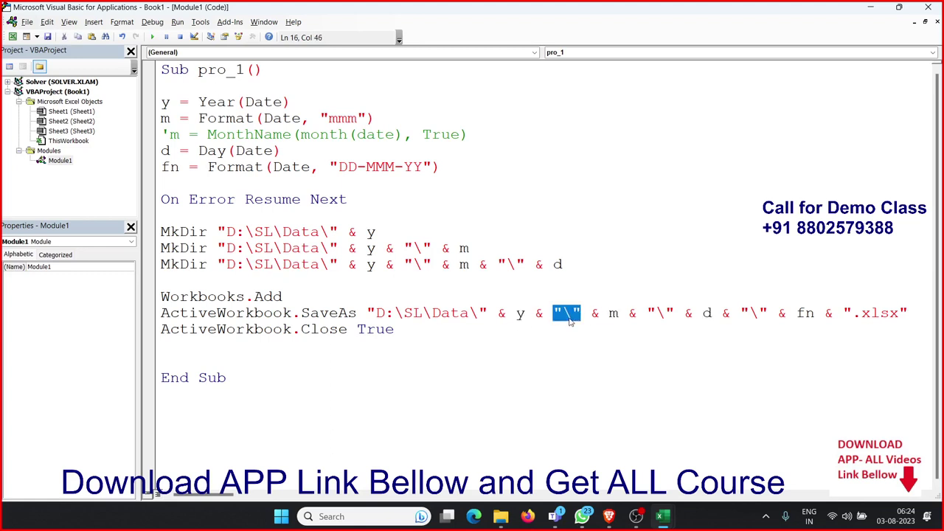
double_click(659, 316)
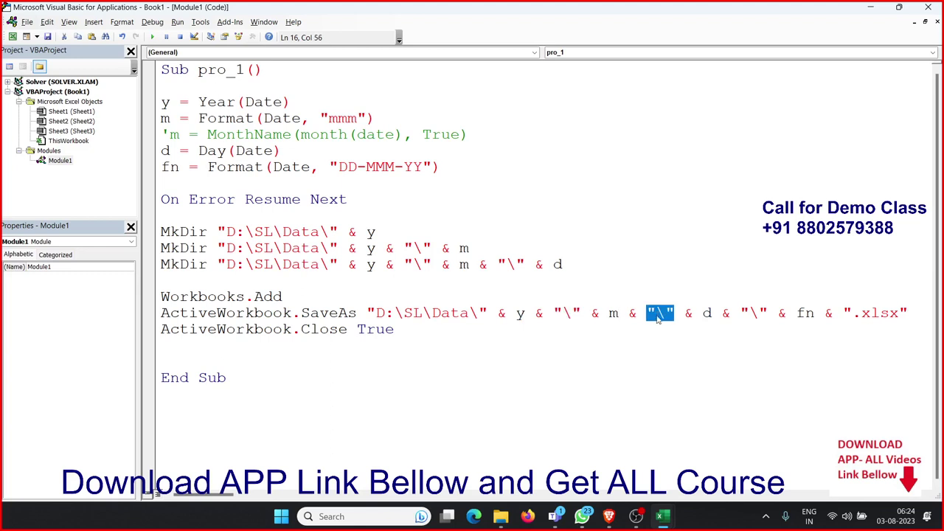
double_click(754, 316)
double_click(870, 312)
mouse_move(609, 516)
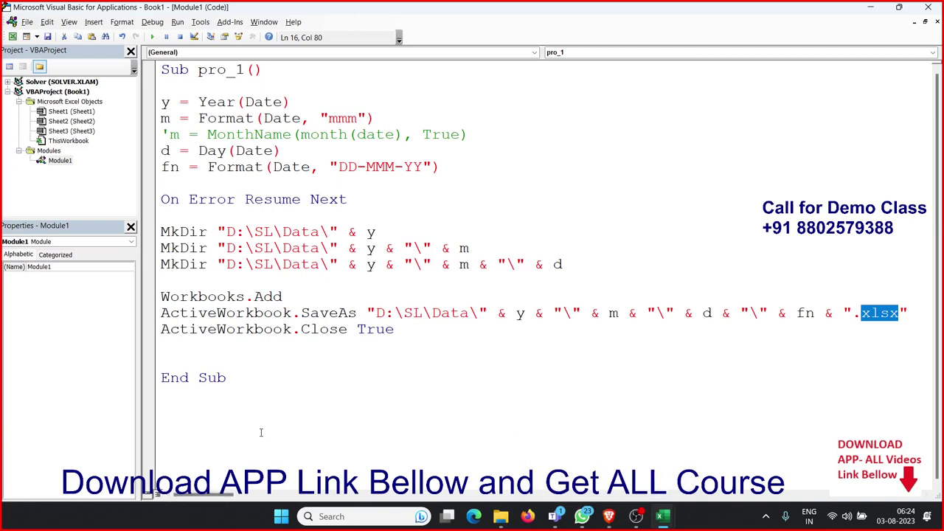
- Delete the blank lines above End Sub, before Workbooks.Add, around On Error Resume Next, and after Sub pro_1()
click(232, 362)
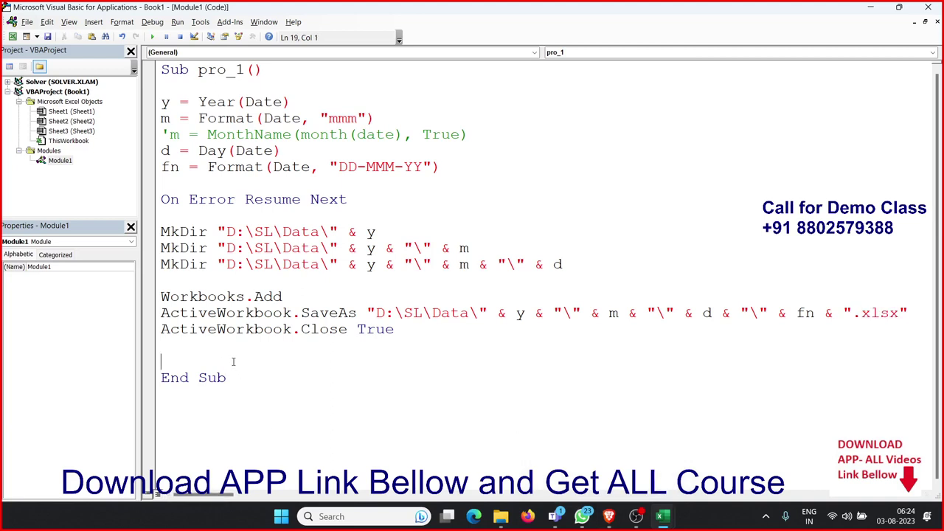
key(Up)
key(Delete)
key(Delete)
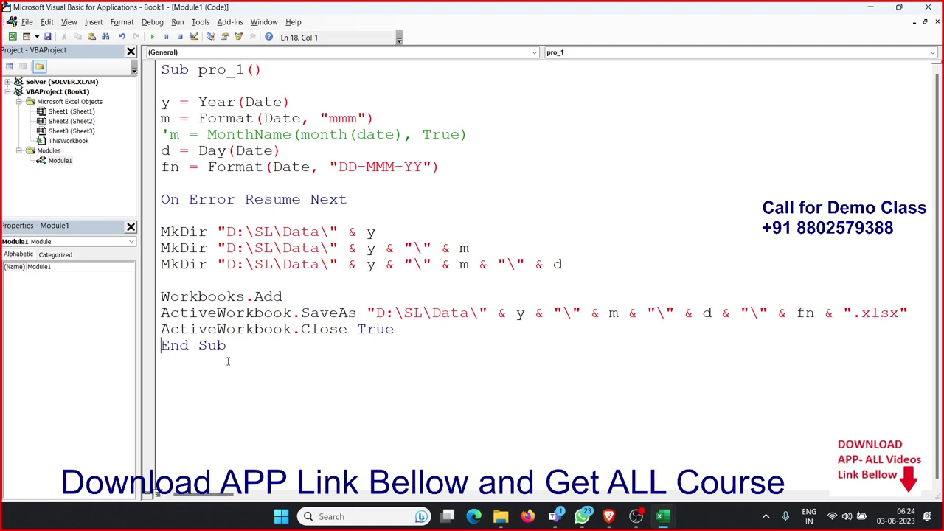
key(Up)
key(Up)
key(Up)
key(BackSpace)
key(Up)
key(Up)
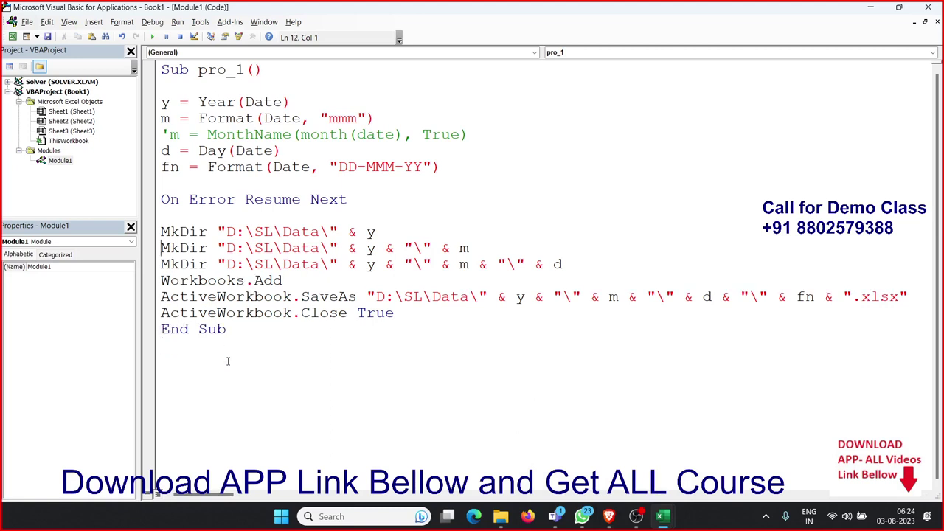
key(Up)
key(Up)
key(Up)
key(Up)
key(Delete)
key(Down)
key(Delete)
key(Up)
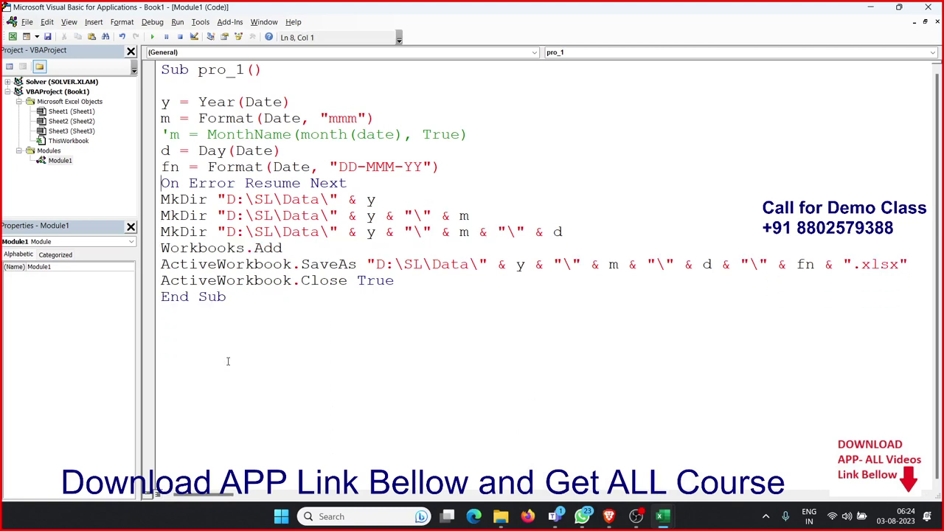
key(Up)
key(Up)
key(Up)
key(Up)
key(Up)
key(Delete)
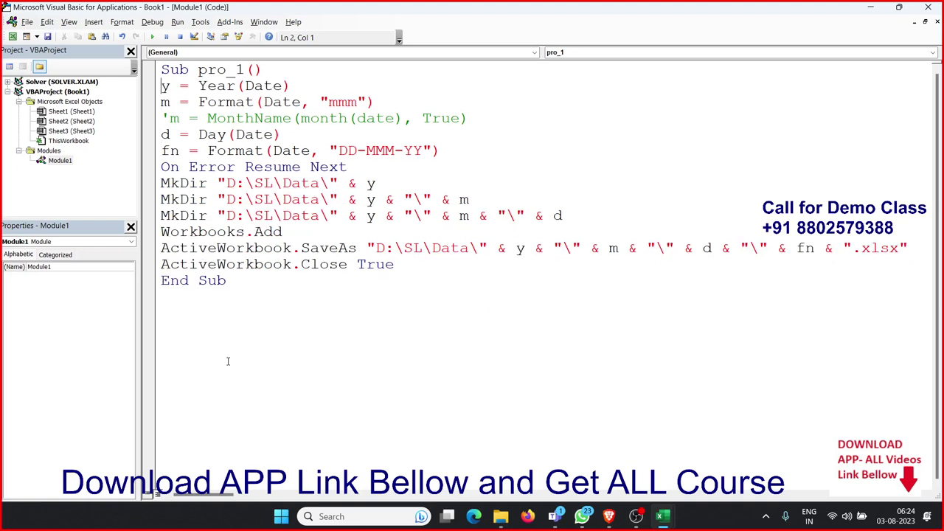
key(Down)
key(Down)
key(Down)
key(Down)
key(Down)
key(Down)
key(Down)
key(Return)
key(BackSpace)
key(Up)
key(Up)
key(Up)
key(Up)
key(Up)
key(Up)
key(Up)
key(Down)
key(Down)
- Highlight the first, second and third MkDir lines in turn, then move into the first one's path
key(shift+End)
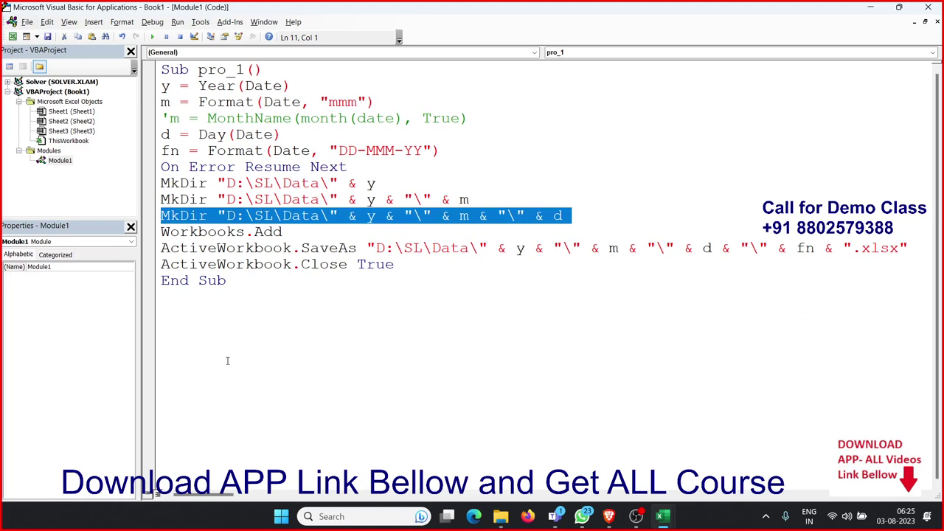
key(Up)
key(Up)
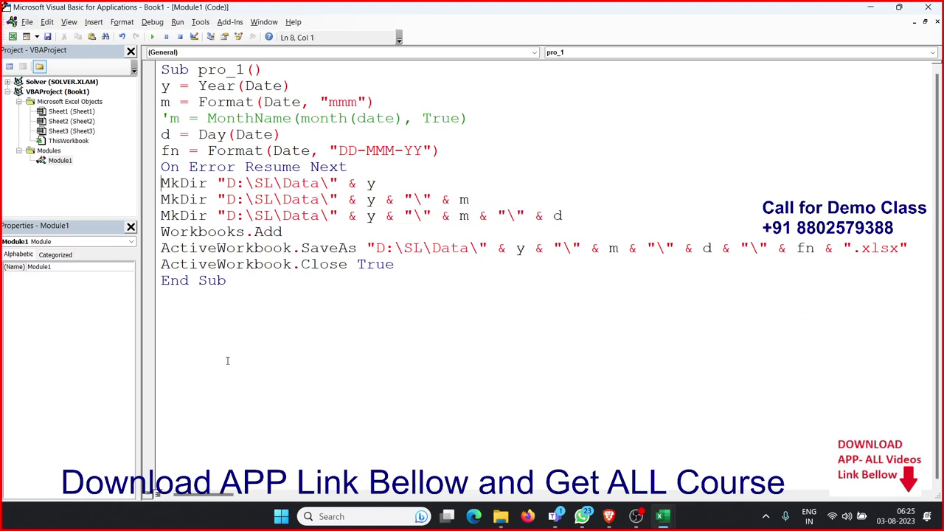
key(shift+End)
key(Down)
key(shift+End)
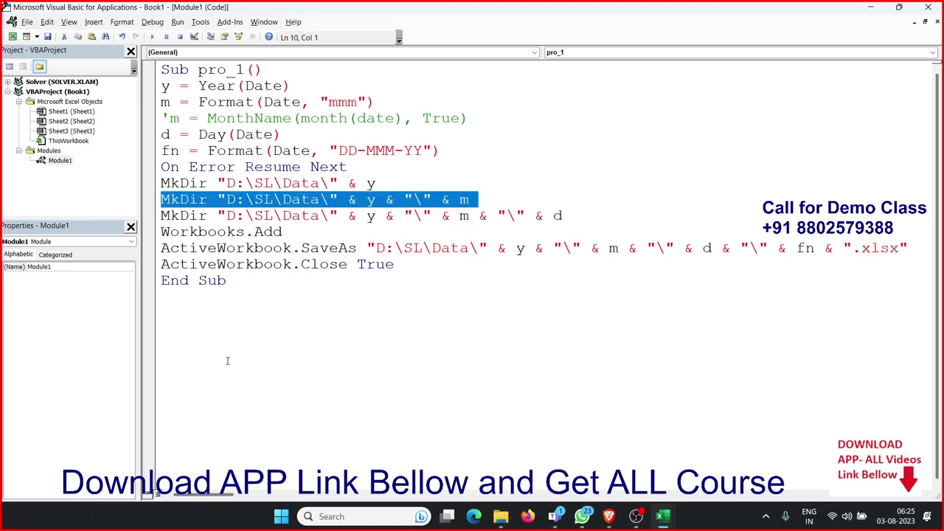
key(Down)
key(shift+End)
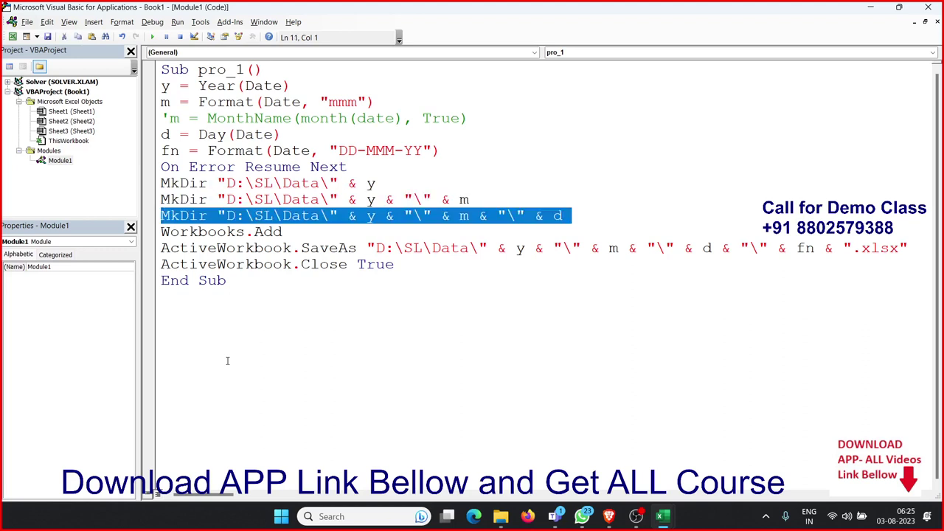
key(Down)
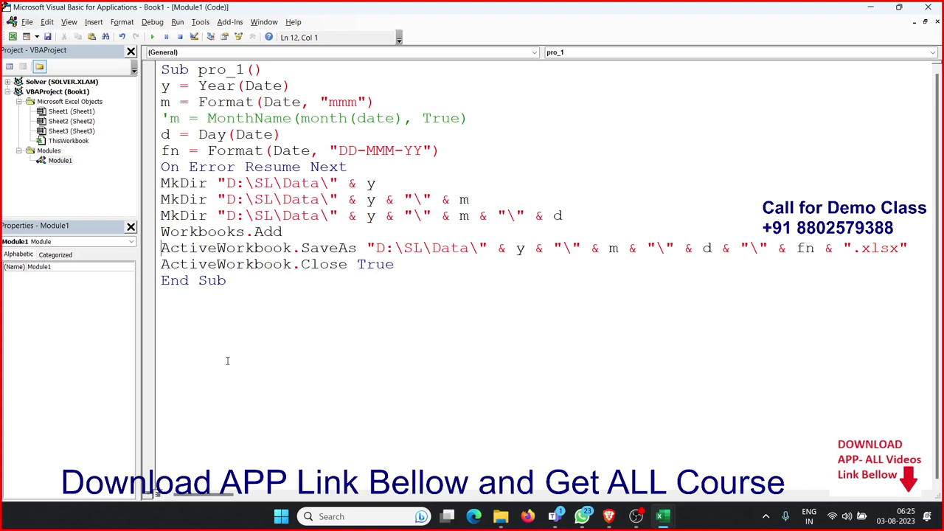
key(Up)
key(Up)
key(Up)
key(Up)
key(Up)
key(Up)
key(Up)
key(Up)
key(Down)
key(Down)
key(Down)
key(Down)
key(Down)
key(Down)
key(Down)
key(Down)
key(Down)
key(Up)
key(Up)
key(Up)
key(Up)
key(Up)
key(Right)
key(Right)
key(Right)
key(Right)
key(Right)
key(Right)
key(Right)
key(Right)
key(Right)
key(Right)
text(2023)
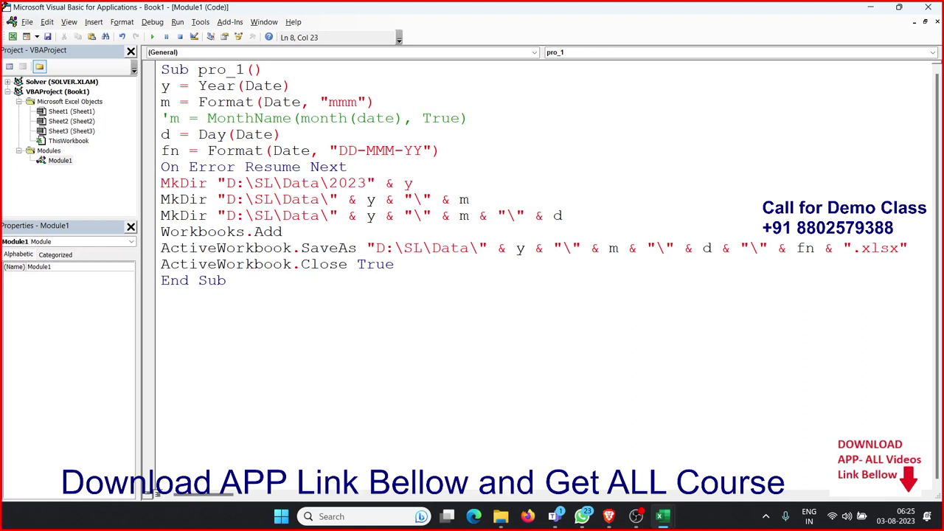
key(BackSpace)
text(2)
key(BackSpace)
key(BackSpace)
key(BackSpace)
key(BackSpace)
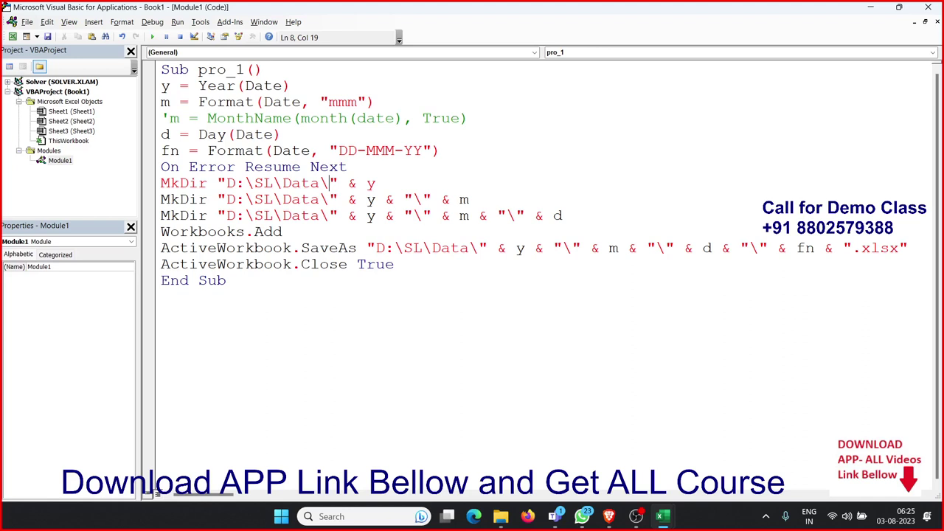
key(Down)
key(Down)
key(Down)
key(Down)
key(Return)
key(Return)
key(Return)
key(Return)
key(Return)
key(Return)
key(Return)
key(Return)
key(Return)
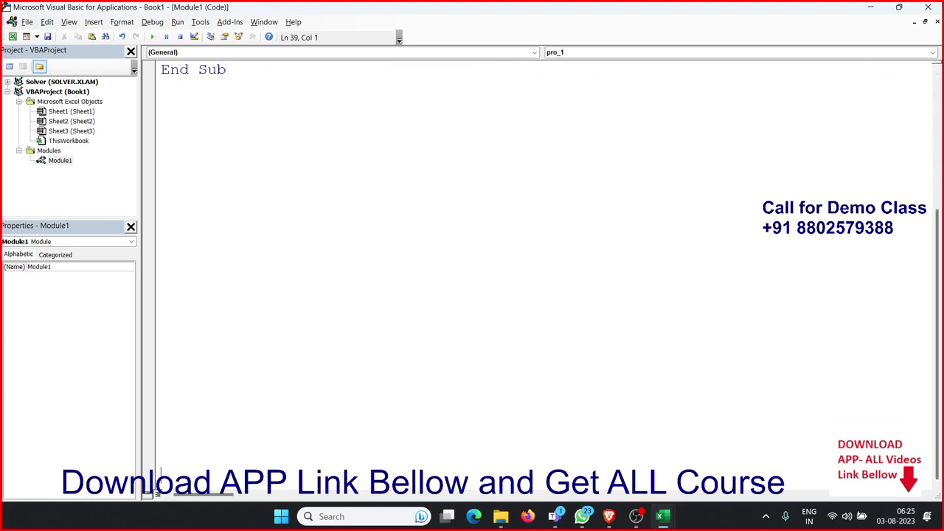
- Type 'sub pro_2()' below pro_1 so VBA creates Sub pro_2() with its End Sub
key(Up)
key(Up)
key(Up)
key(Up)
key(Up)
key(Up)
key(Up)
key(Up)
key(Up)
key(Up)
key(Up)
key(Up)
key(Up)
text(s)
text(ube)
key(BackSpace)
key(BackSpace)
text(pro)
text(_2)
text(())
key(Return)
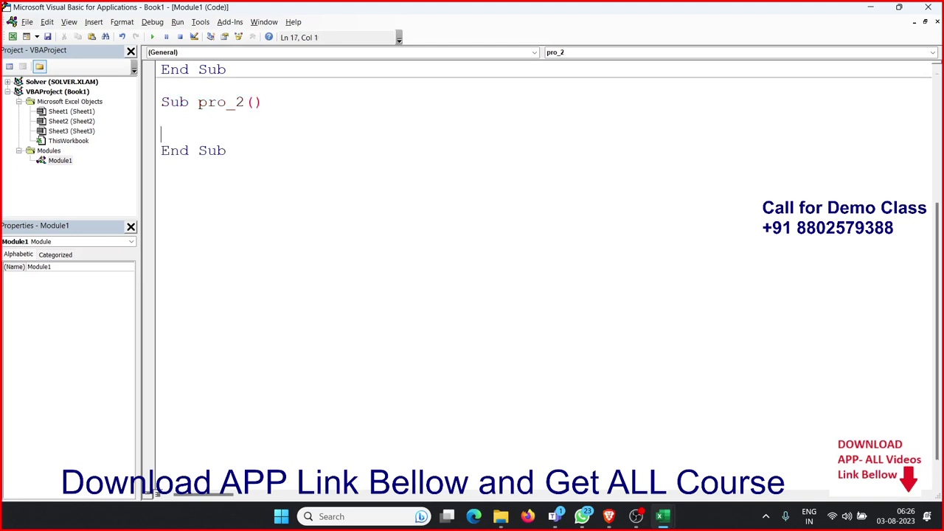
key(Return)
key(Return)
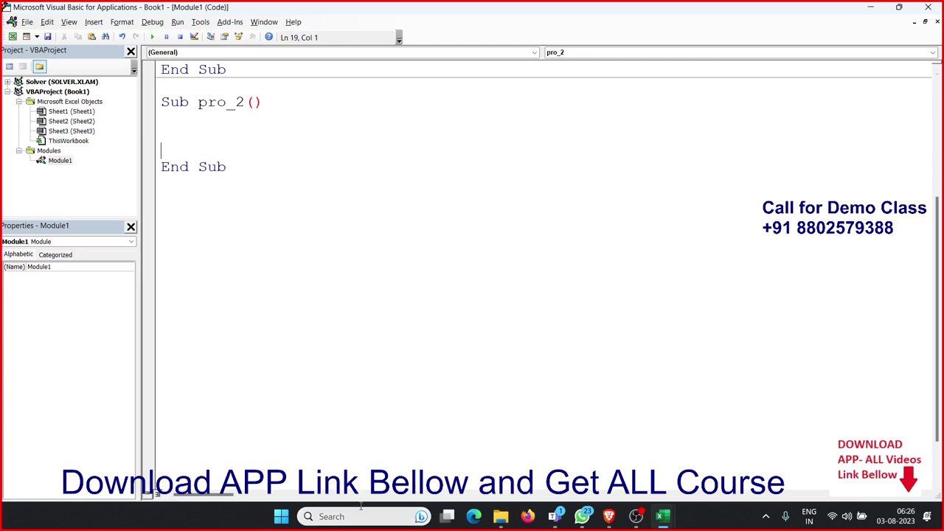
- Delete all 15 workbooks from the D:\SL\Data\2022 folder
click(499, 516)
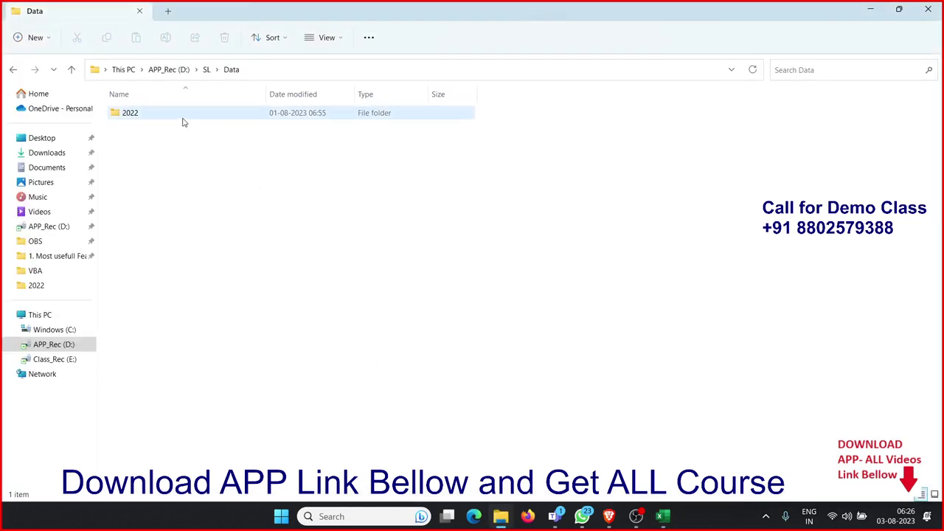
double_click(185, 116)
drag(320, 382, 73, 81)
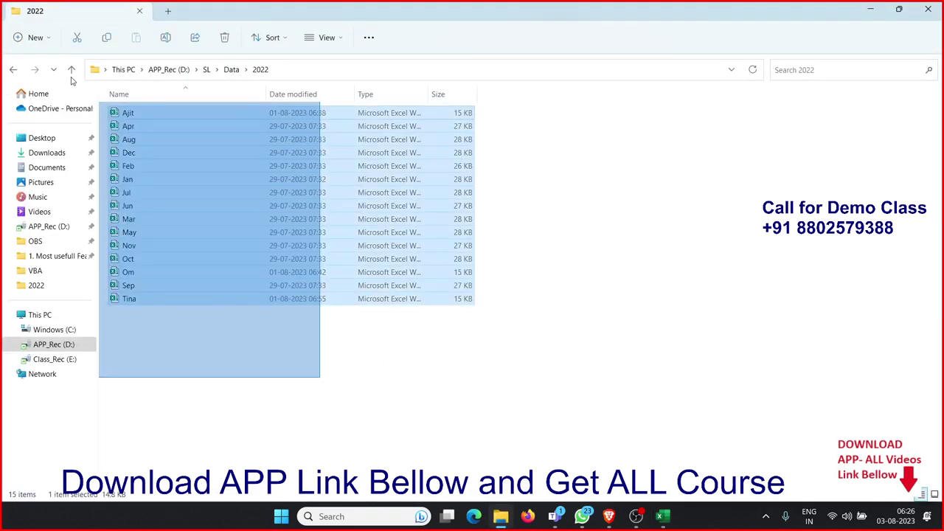
key(Delete)
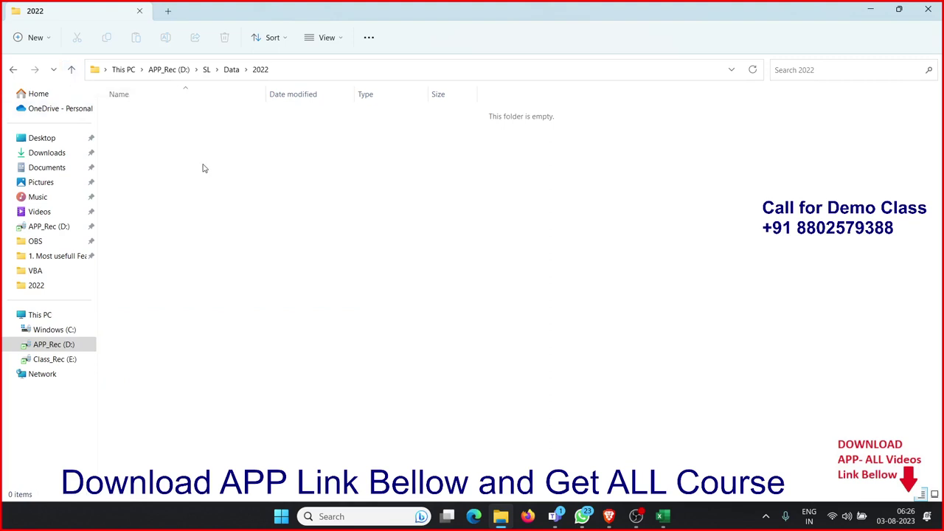
- Create a new Microsoft Excel Worksheet named JAN in the 2022 folder
right_click(171, 129)
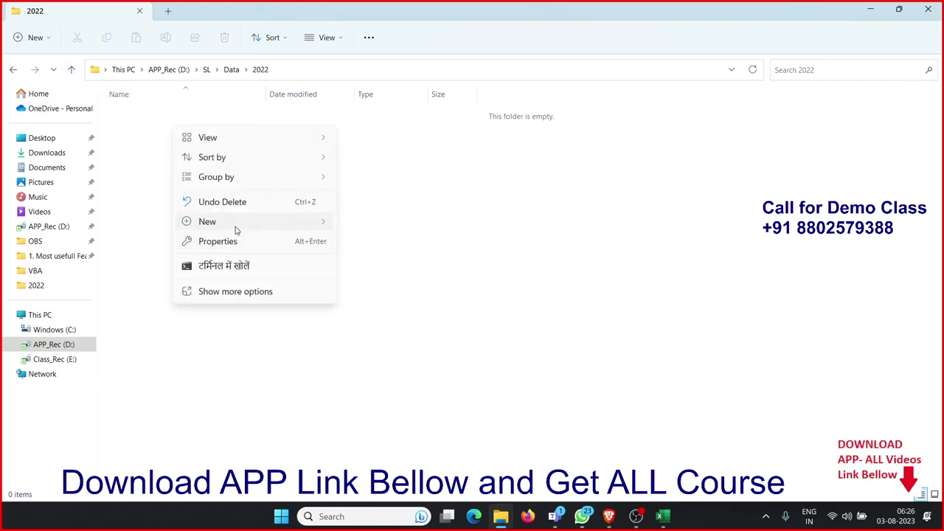
mouse_move(207, 221)
click(392, 420)
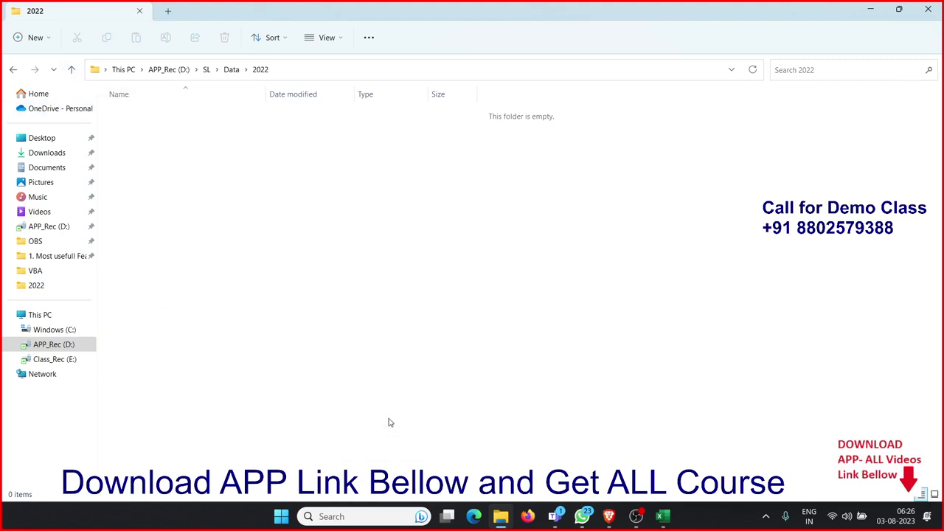
text(JAN)
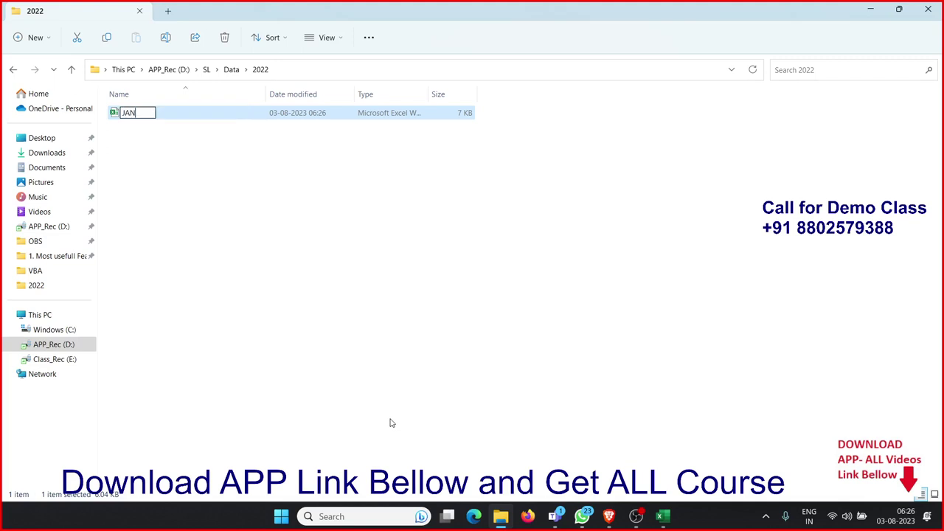
key(Return)
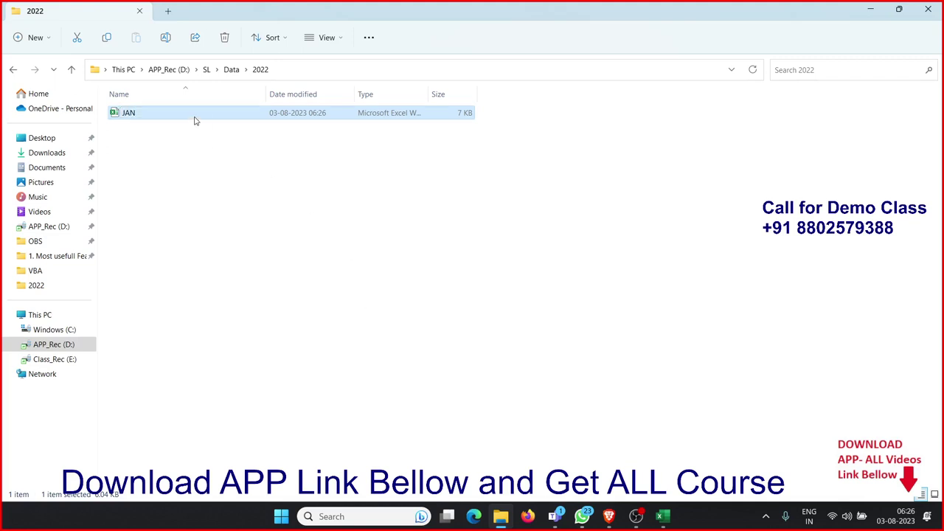
key(alt+Tab)
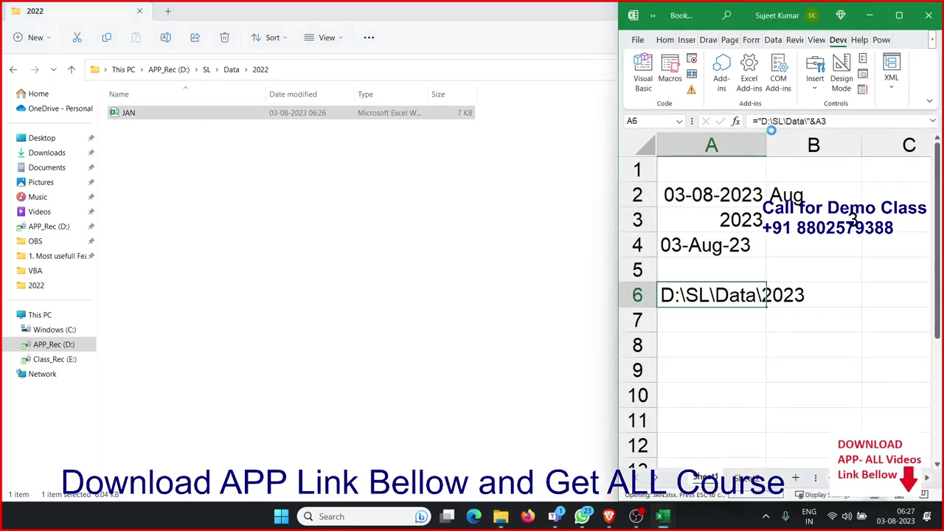
- Maximize the JAN workbook and add new sheets until it has six
click(770, 126)
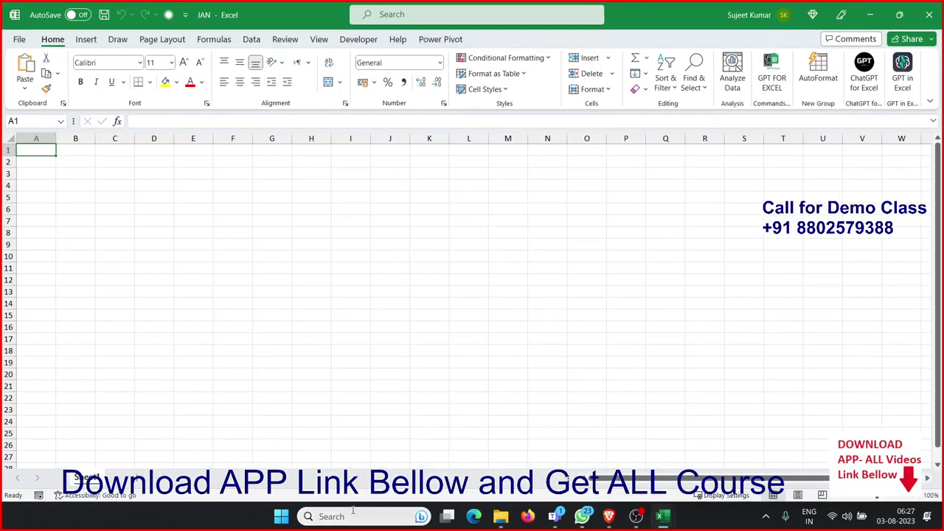
click(137, 478)
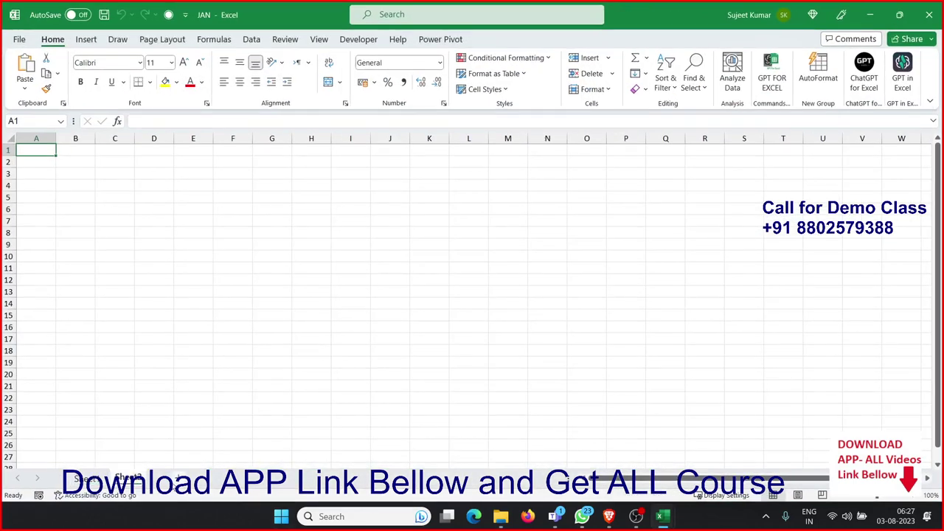
click(179, 479)
click(221, 478)
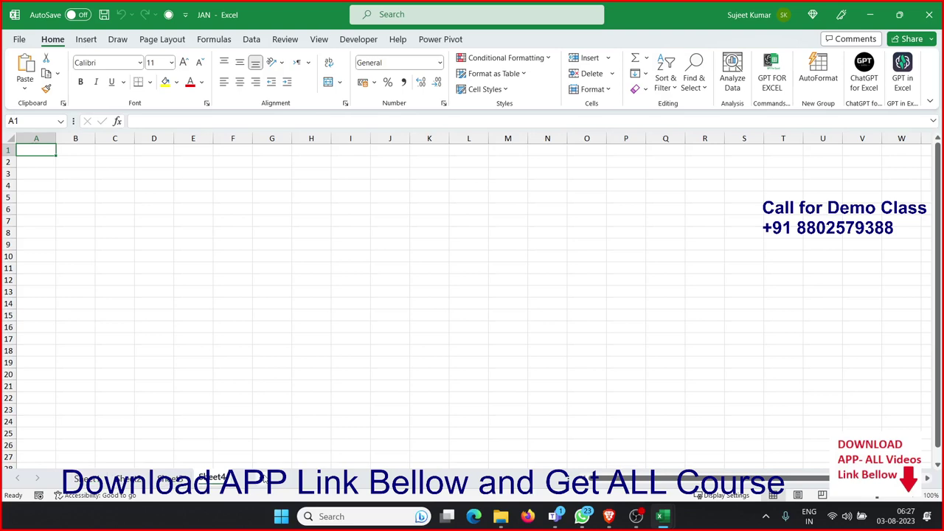
click(263, 479)
click(304, 479)
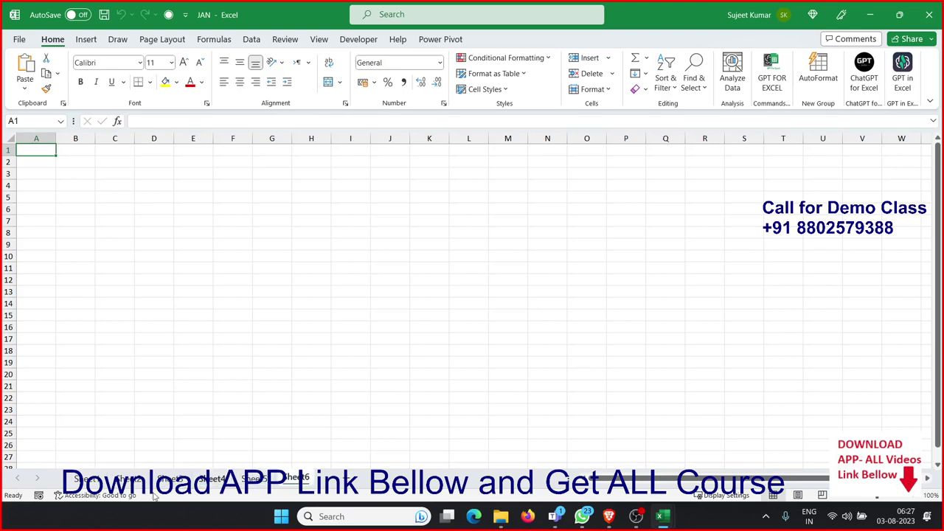
- Add 2023 to the first sheet's name, rename the second sheet 2 JAN 2023, then close the workbook
shift+click(89, 479)
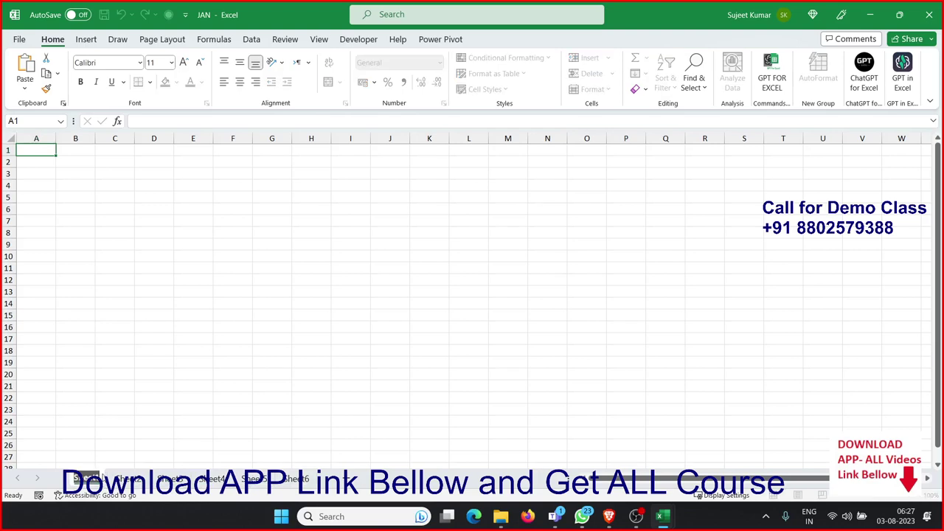
mouse_move(89, 479)
mouse_down()
mouse_move(76, 478)
mouse_move(101, 479)
mouse_up()
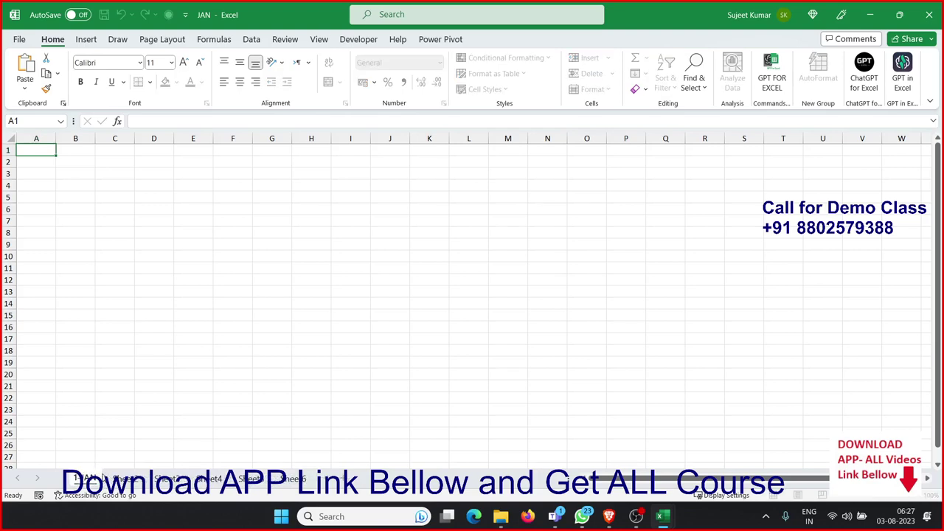
text( 2023)
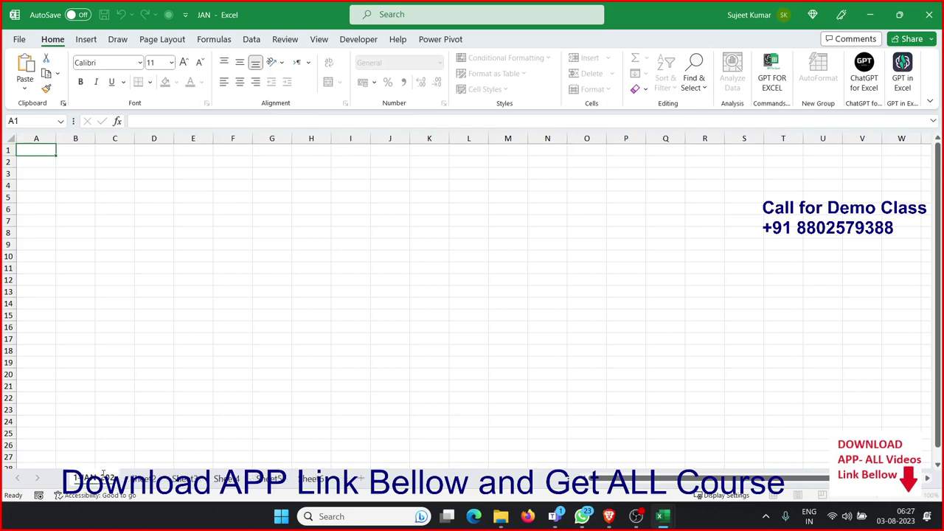
key(Return)
double_click(111, 479)
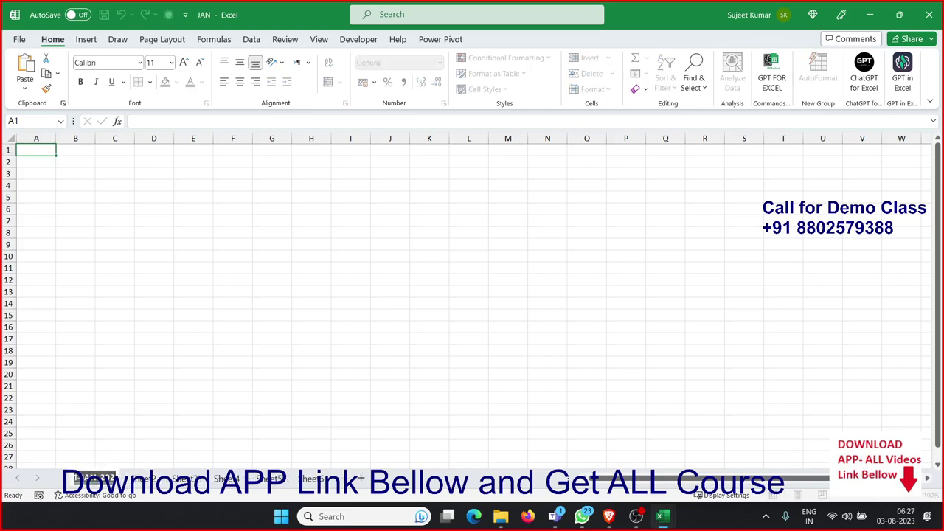
text(3)
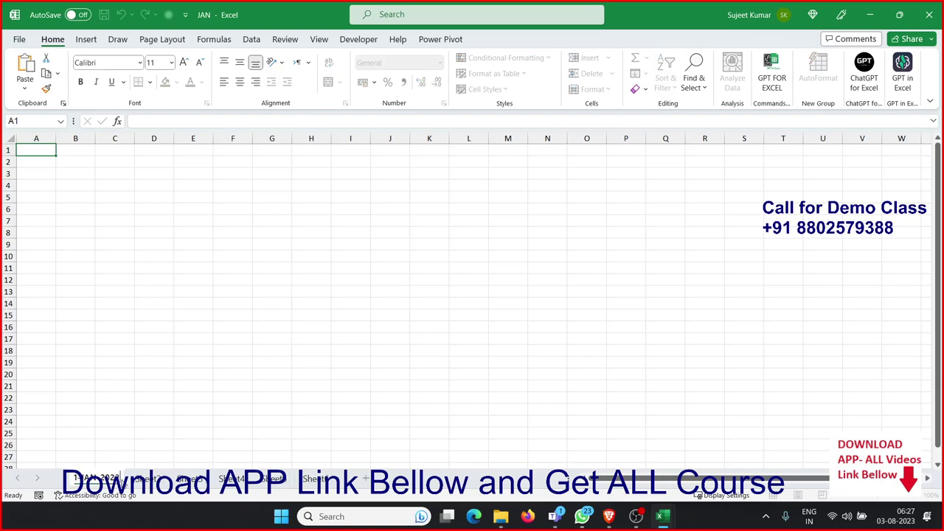
click(150, 443)
double_click(96, 479)
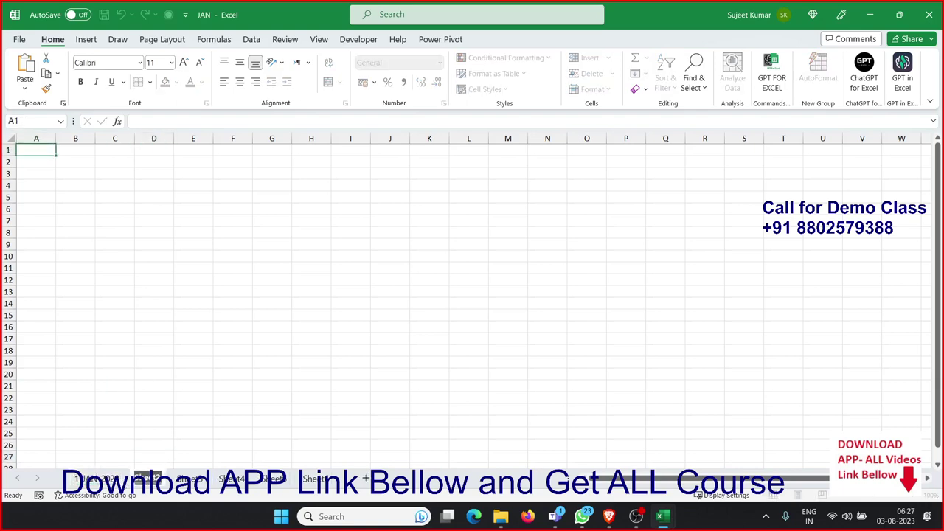
text(J)
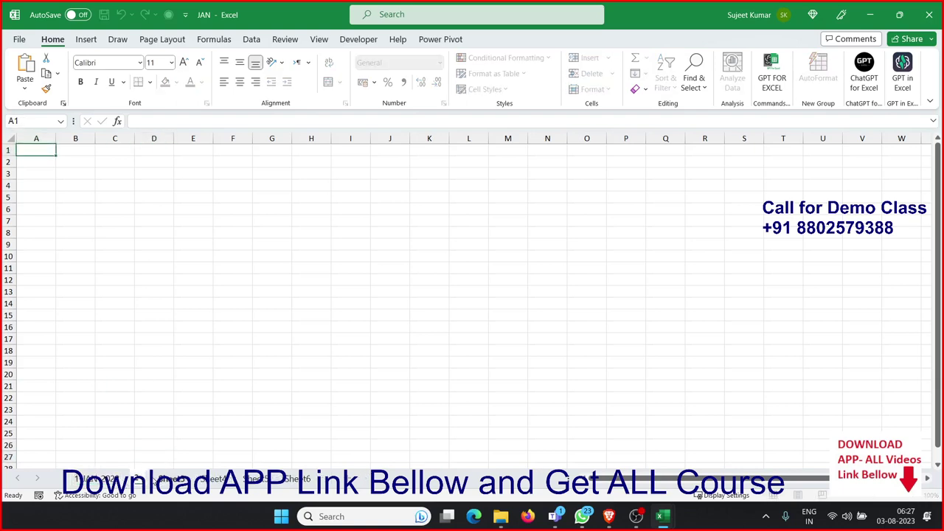
text(AN 202)
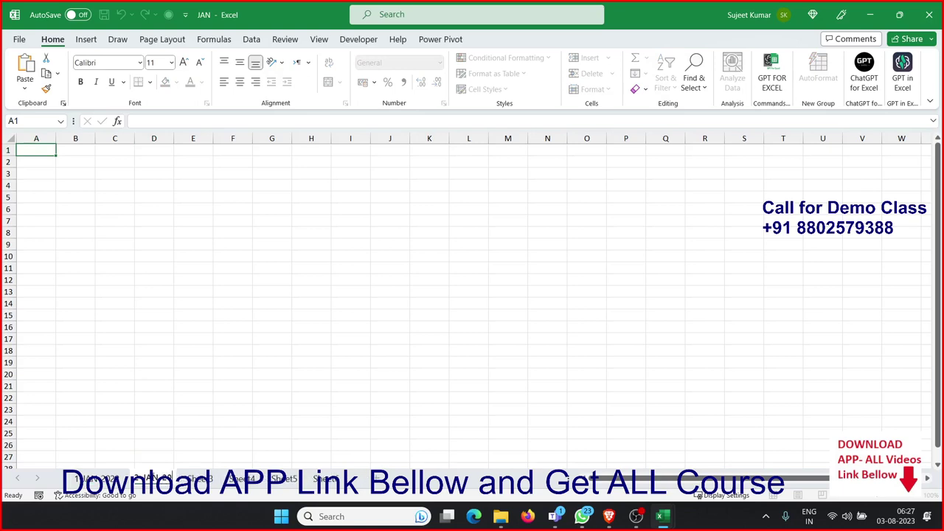
text(3)
key(Return)
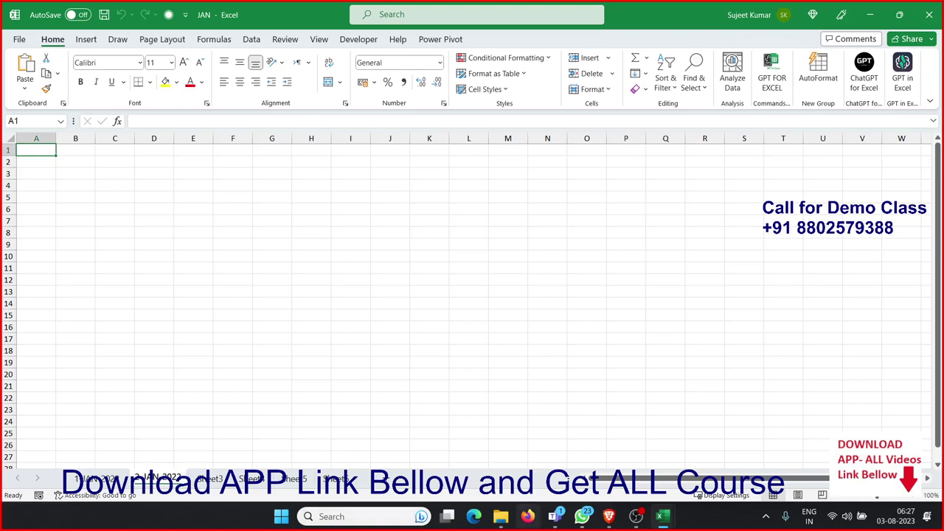
click(926, 16)
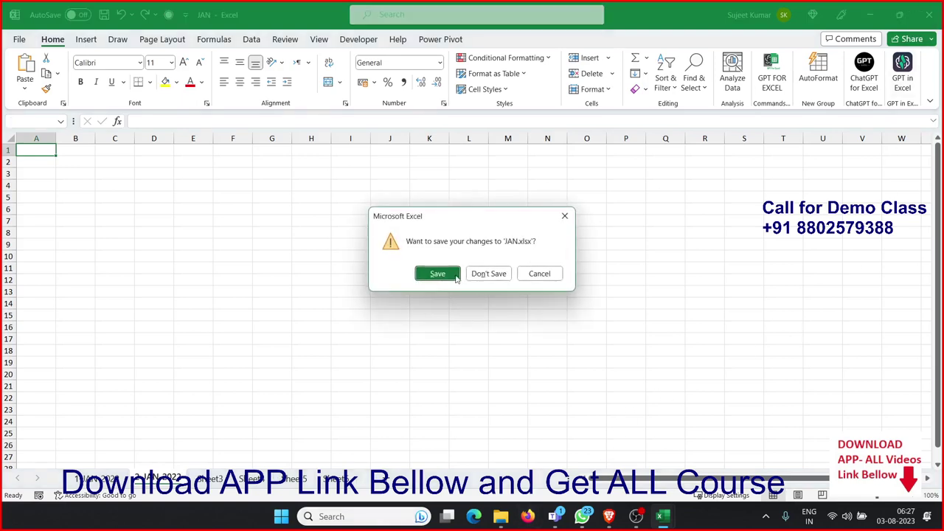
- Save JAN, add a new FEB Excel workbook, then delete every file in D:\SL\Data\2022
click(438, 275)
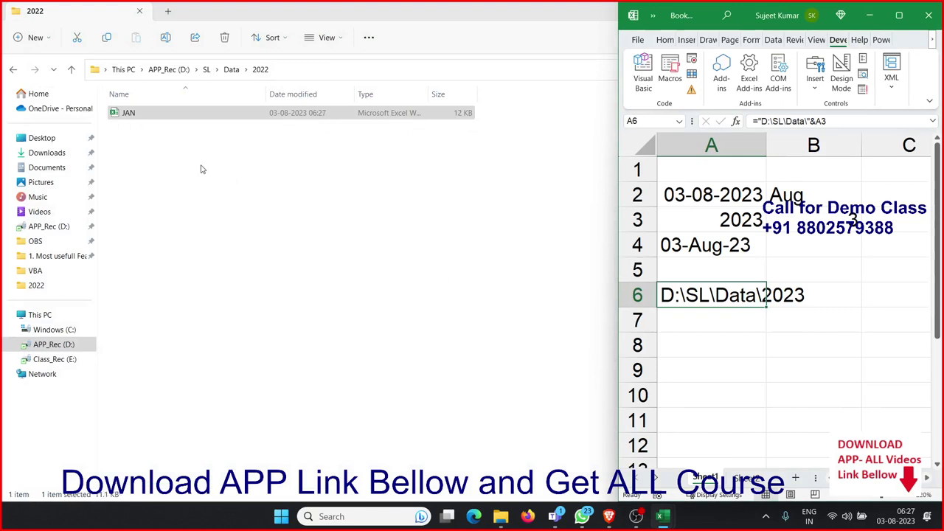
right_click(204, 171)
mouse_move(238, 262)
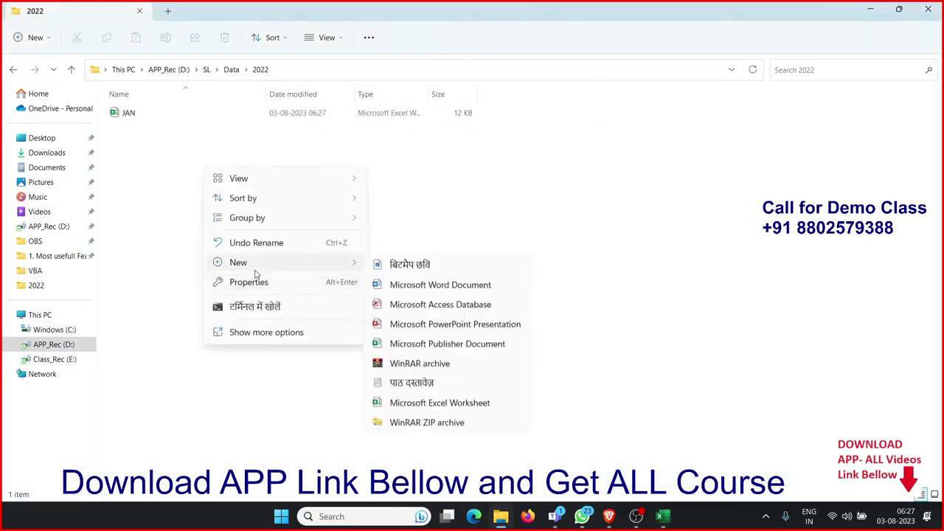
click(411, 461)
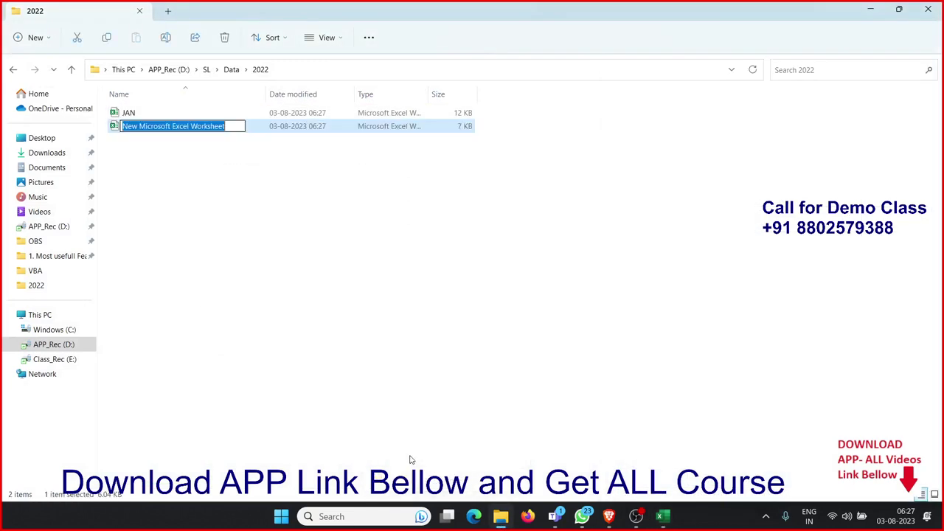
text(F)
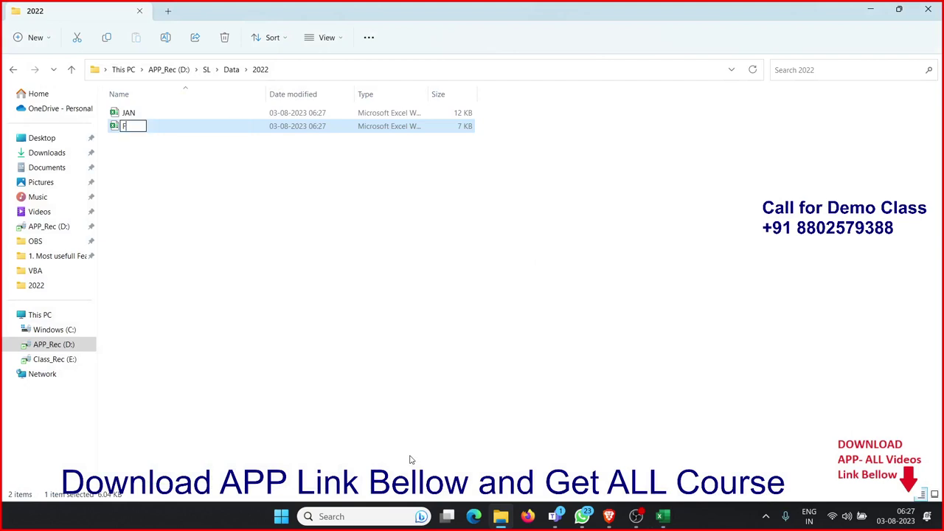
text(EB)
key(Return)
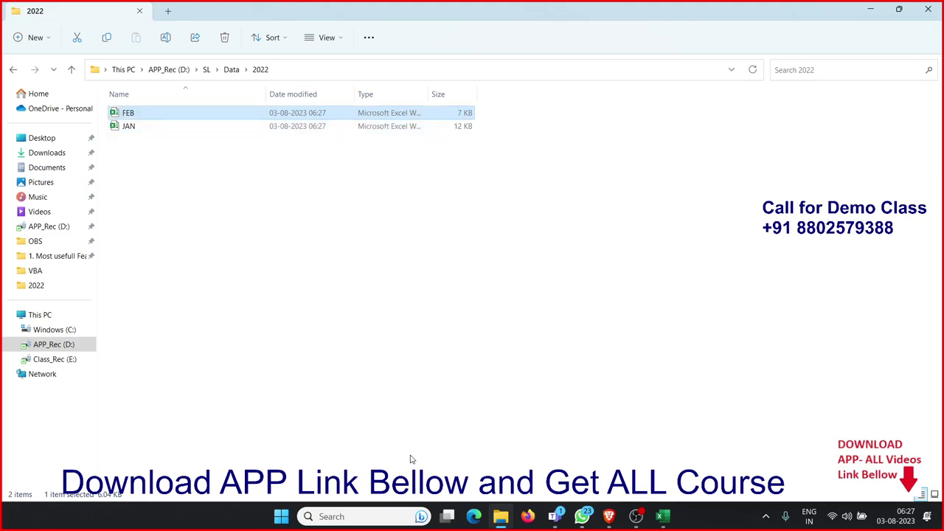
key(ctrl+a)
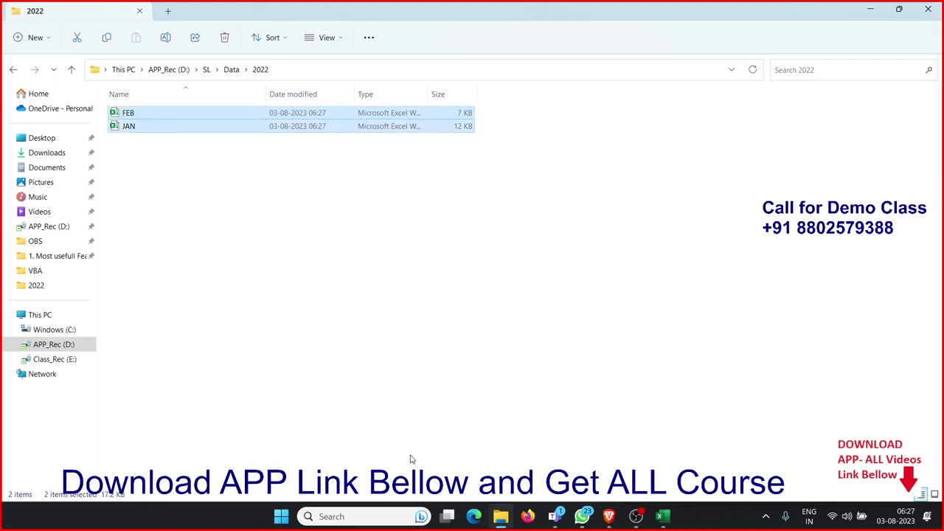
mouse_move(129, 126)
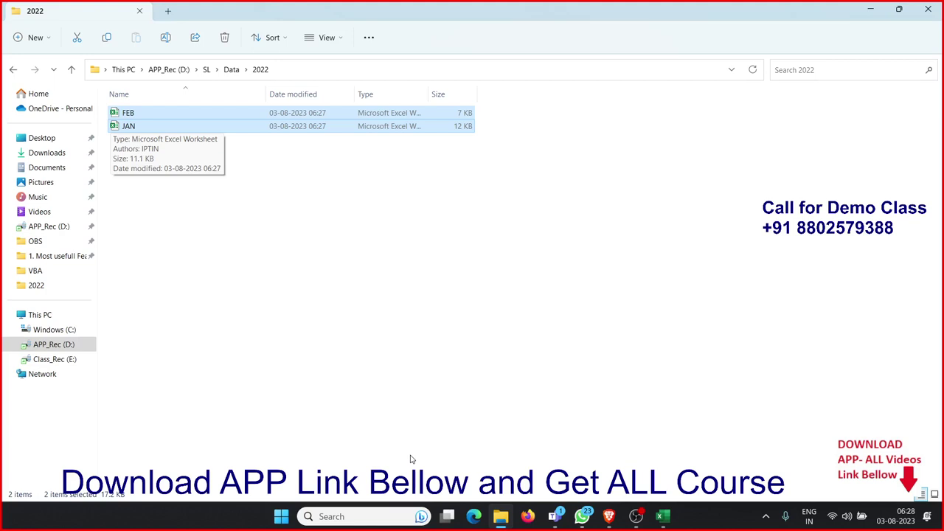
key(Delete)
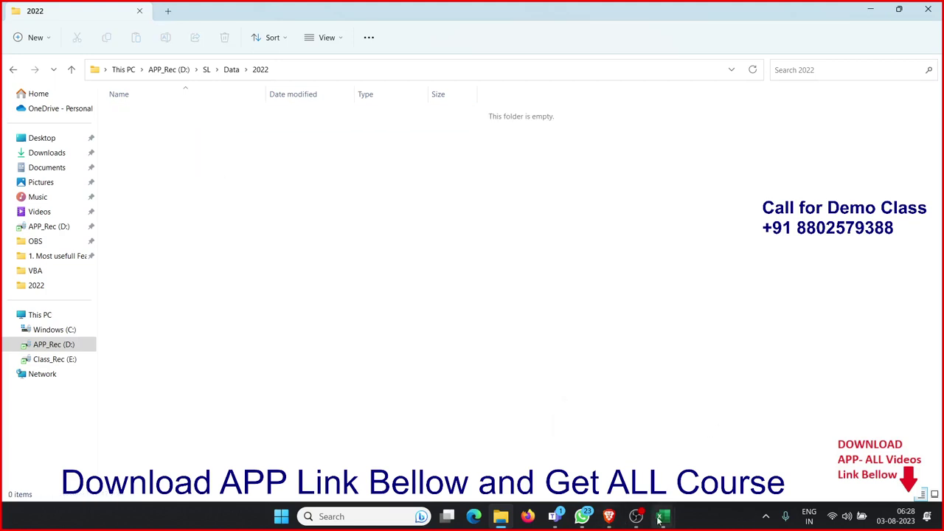
- Start a Workbooks.Add.SaveAs statement in pro_2, checking pro_1's SaveAs line for reference
click(664, 465)
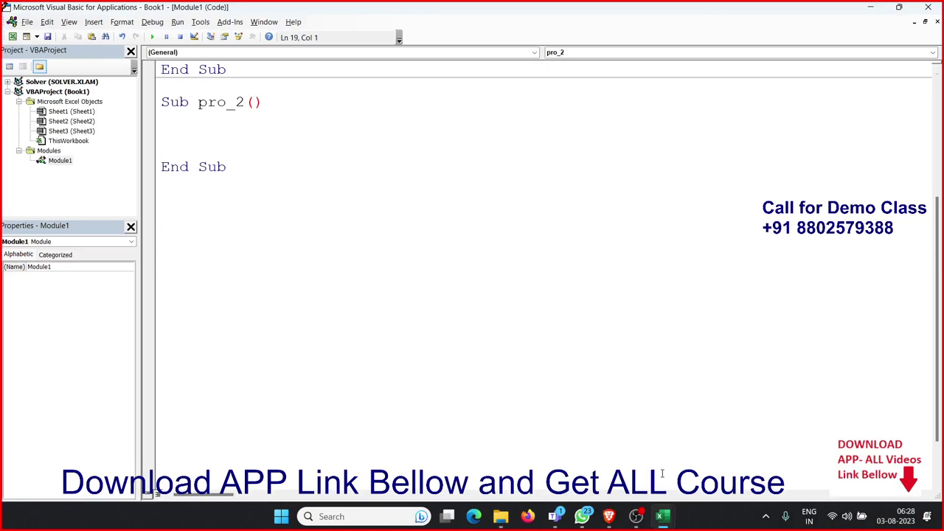
key(Return)
key(Return)
key(Up)
key(Up)
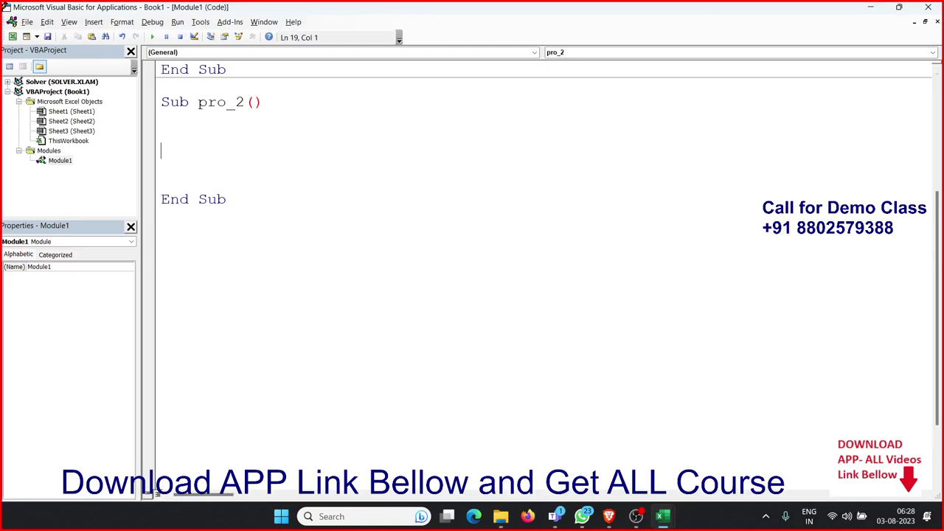
text(wor)
text(kbooks)
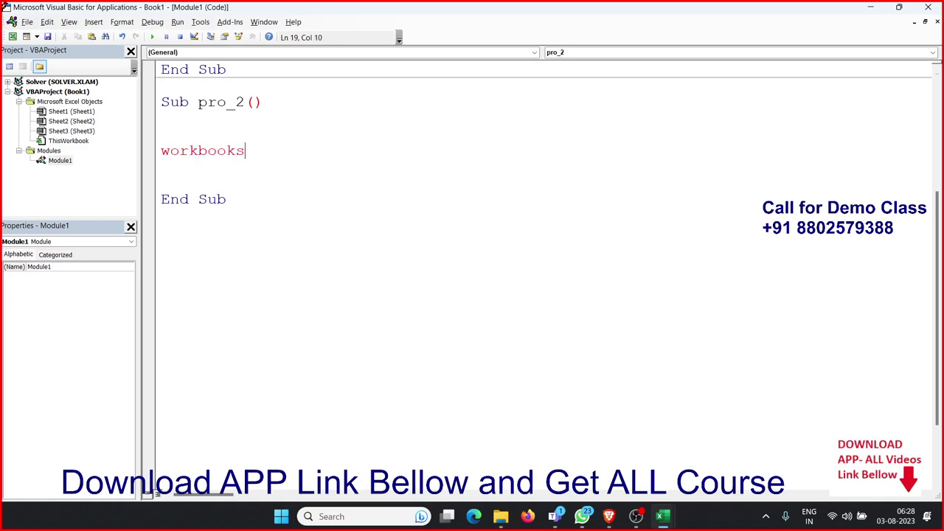
text(.a)
key(Tab)
click(662, 475)
scroll(677, 379, up, 3)
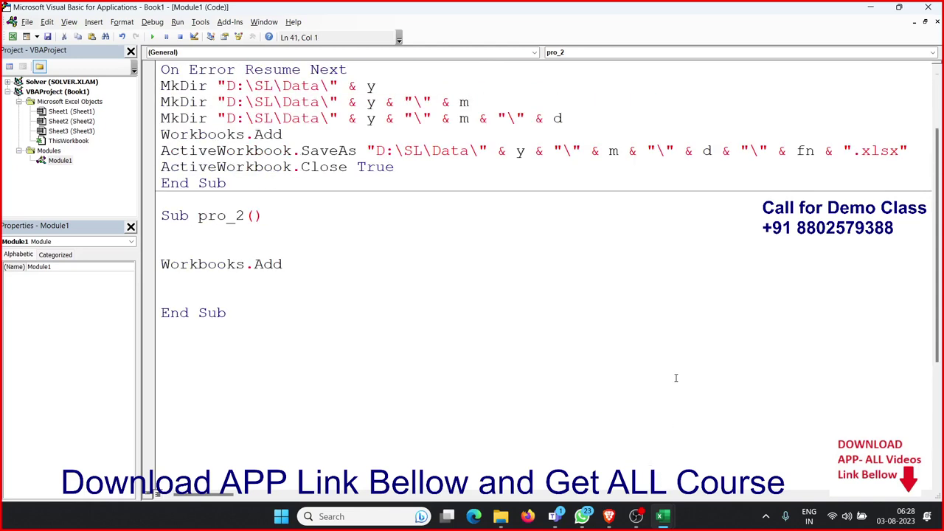
click(339, 151)
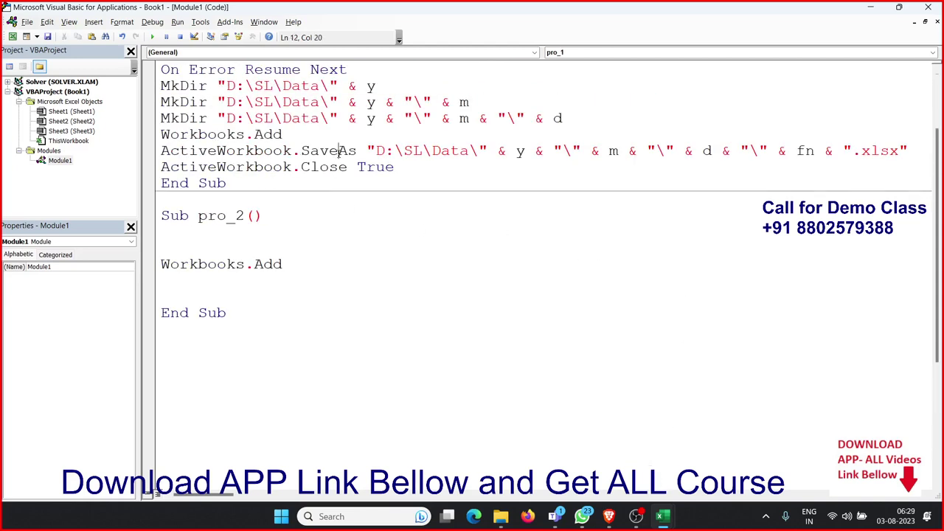
click(303, 268)
text(.)
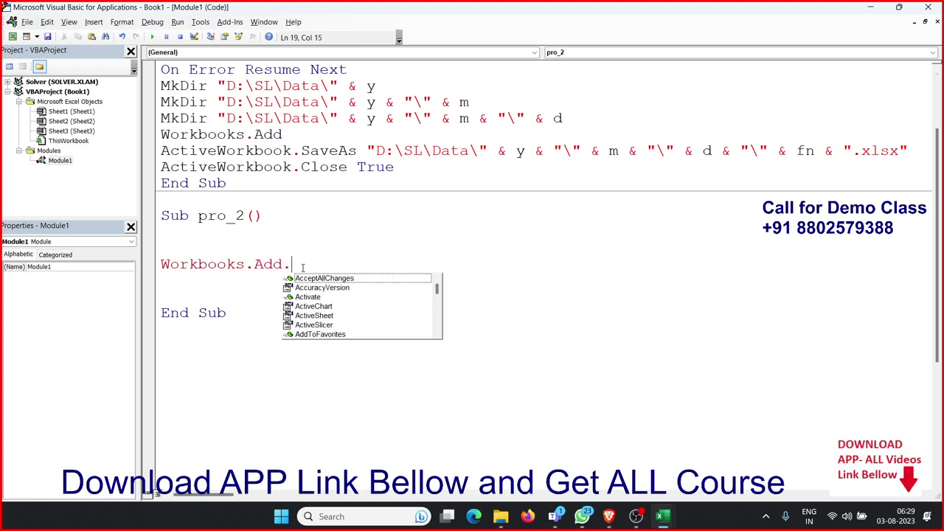
text(s)
key(Down)
key(Tab)
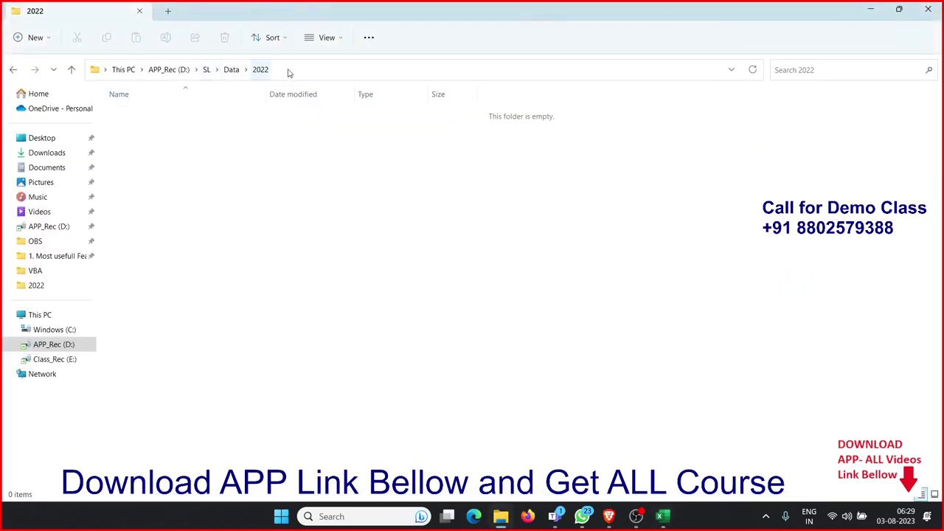
- Paste the copied folder path as the SaveAs target, ending it with \JAN.xlsx in quotes
click(303, 68)
key(Escape)
key(alt+Tab)
text(")
text(D:\SL\Data\2022)
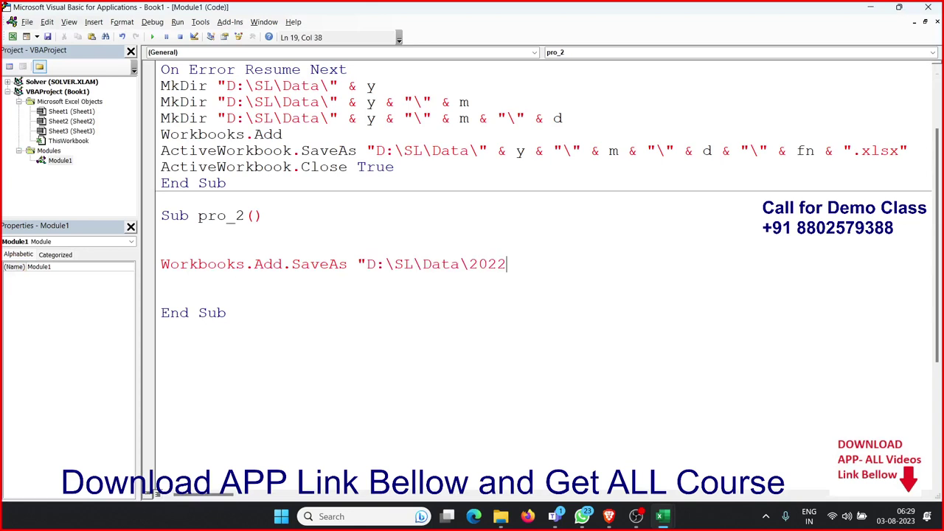
text(\")
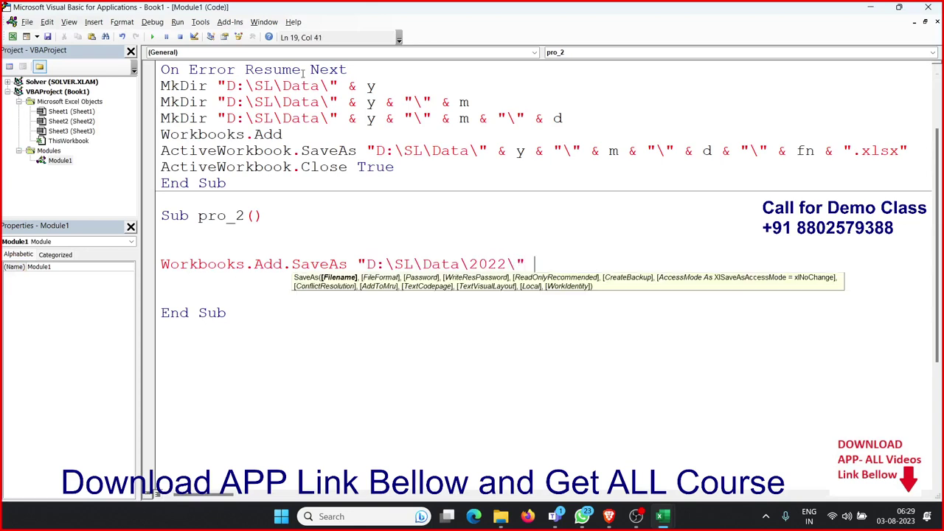
key(Left)
key(Left)
text(J)
text(AN.xlx)
key(BackSpace)
text(s)
text(x)
- Remove the accidental duplicate copies of the SaveAs line, keeping just one
click(278, 294)
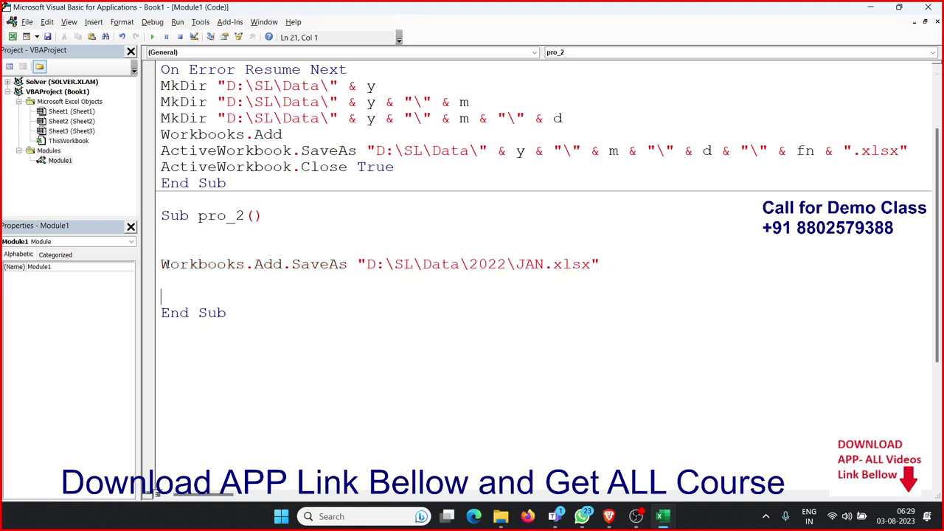
click(165, 264)
key(shift+Down)
key(ctrl+c)
key(ctrl+v)
key(ctrl+v)
key(ctrl+v)
key(ctrl+v)
key(ctrl+v)
key(ctrl+v)
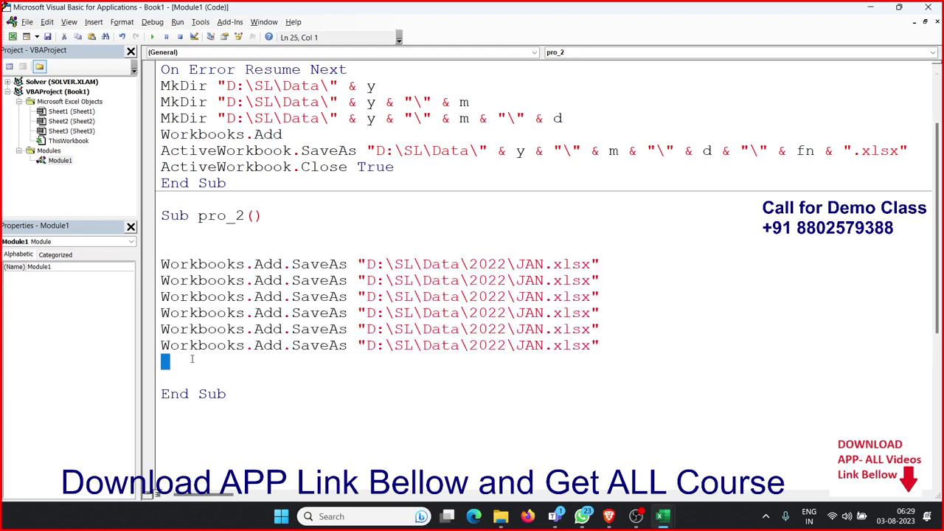
drag(165, 362, 141, 285)
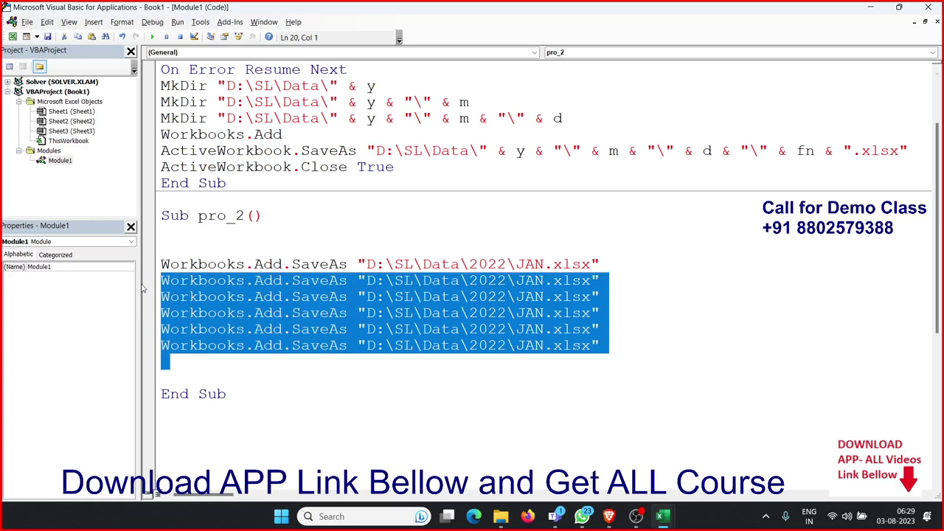
key(Delete)
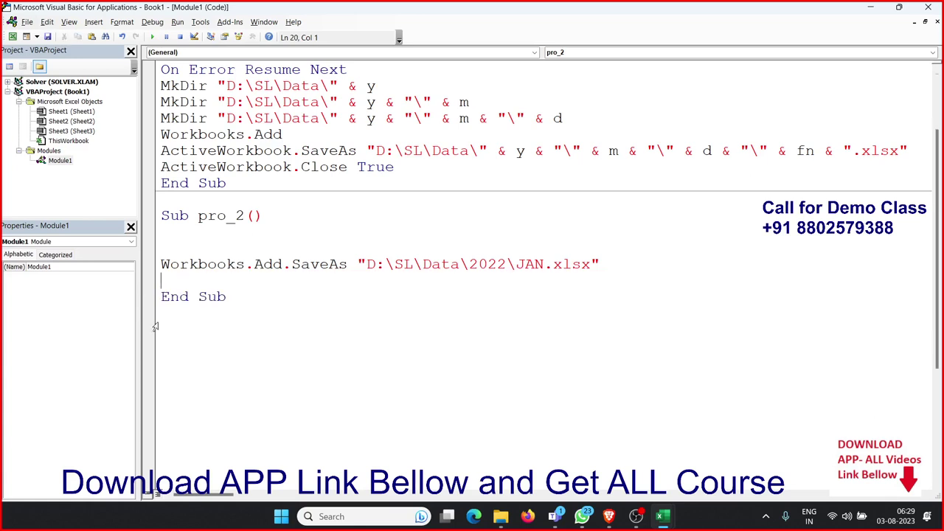
- Begin typing a new Sub on a line below pro_2
click(163, 330)
key(Return)
text(sub)
key(BackSpace)
key(BackSpace)
key(BackSpace)
- Create Sub rr() containing the line MsgBox "hi"
text(b )
text(rr)
text(())
key(Return)
key(Return)
key(Return)
key(Return)
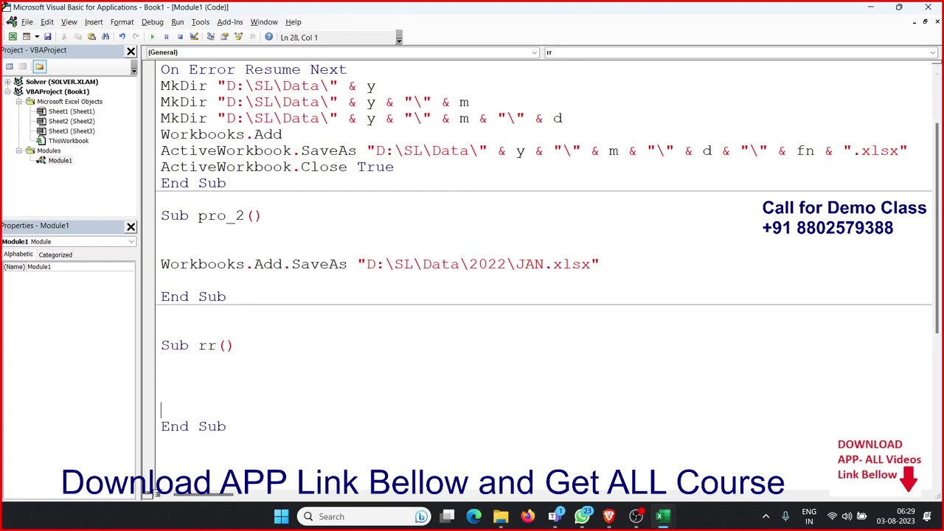
scroll(130, 345, down, 1)
click(165, 331)
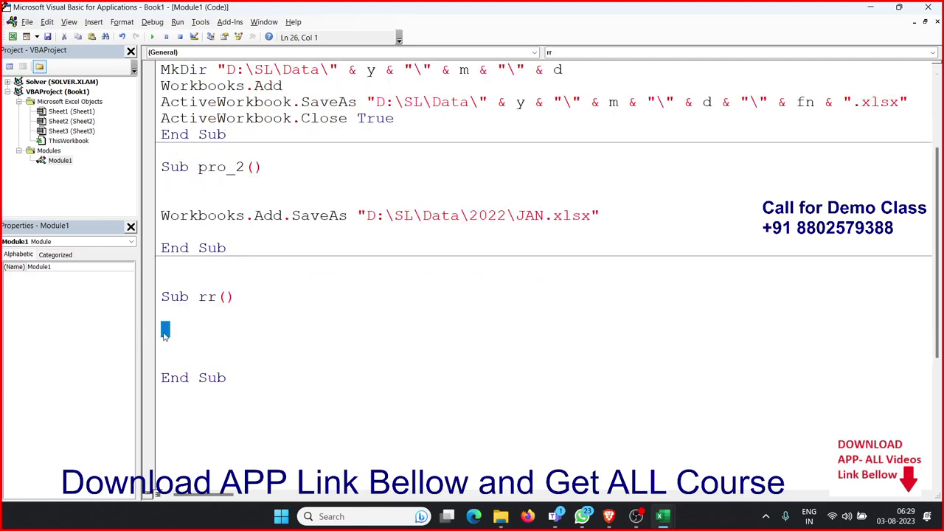
text(msgb)
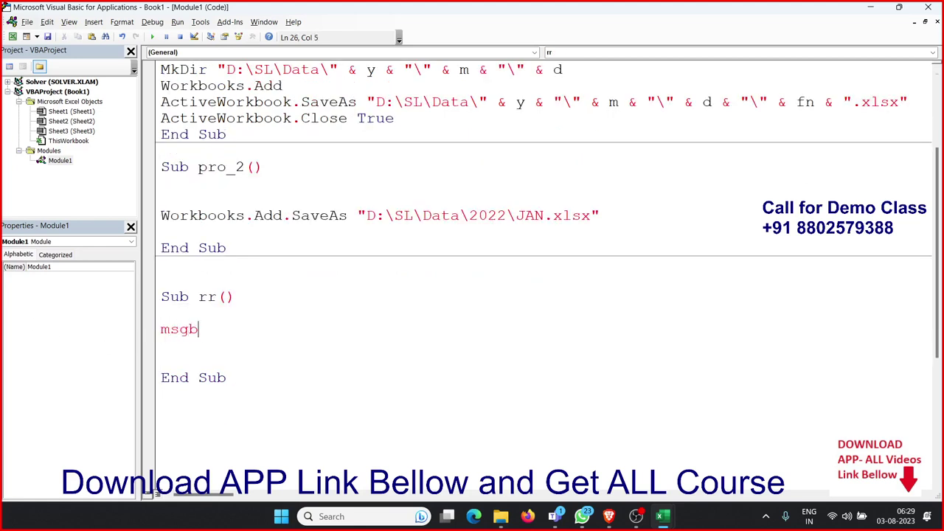
text(o)
key(BackSpace)
text(ox )
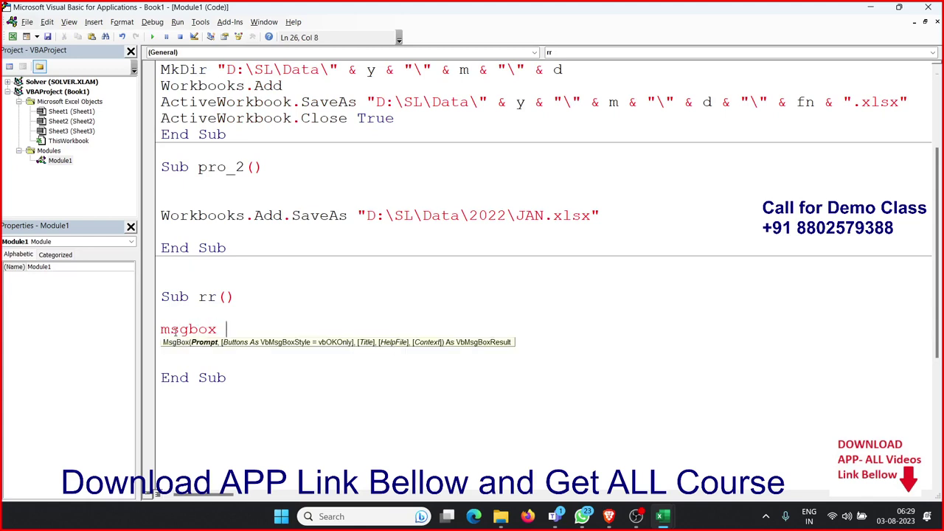
text("hio)
key(BackSpace)
text(")
key(Return)
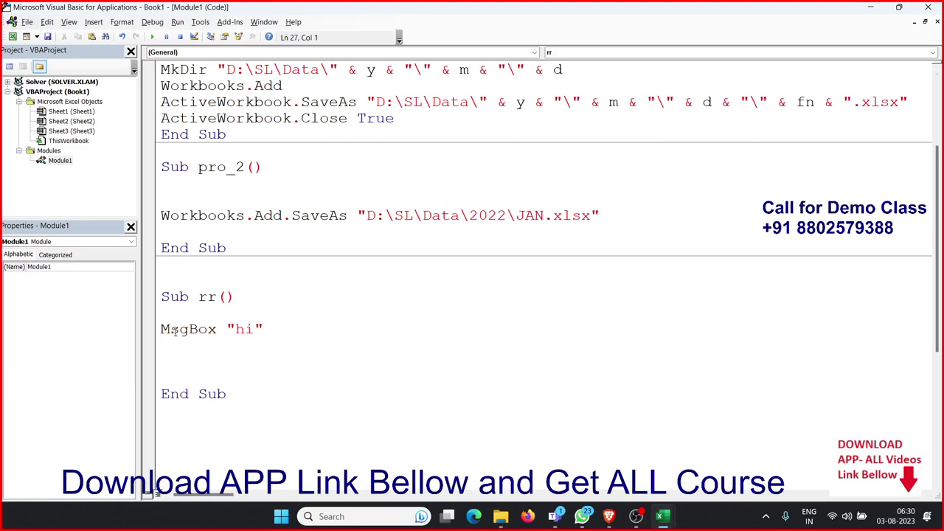
- Delete the duplicated MsgBox lines, leaving one MsgBox "hi" with a blank line above it
key(shift+Up)
key(ctrl+c)
key(ctrl+v)
key(ctrl+v)
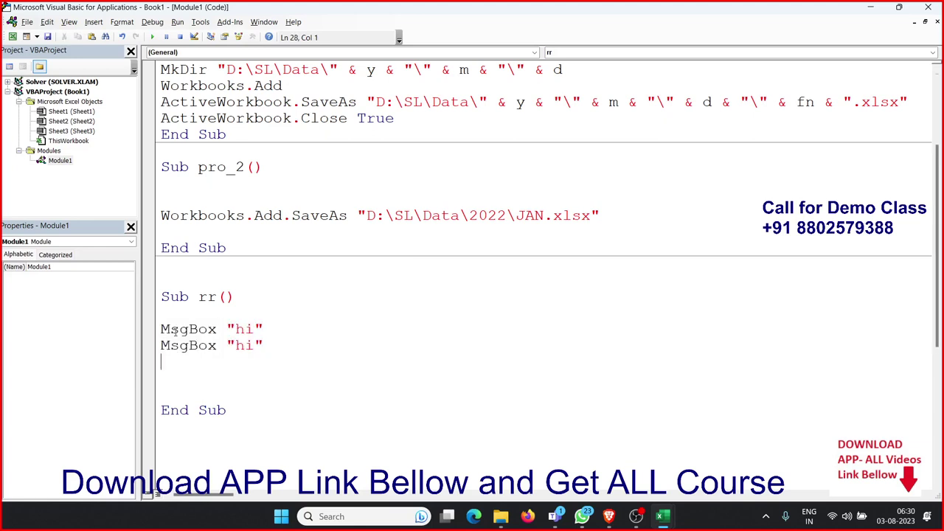
key(ctrl+v)
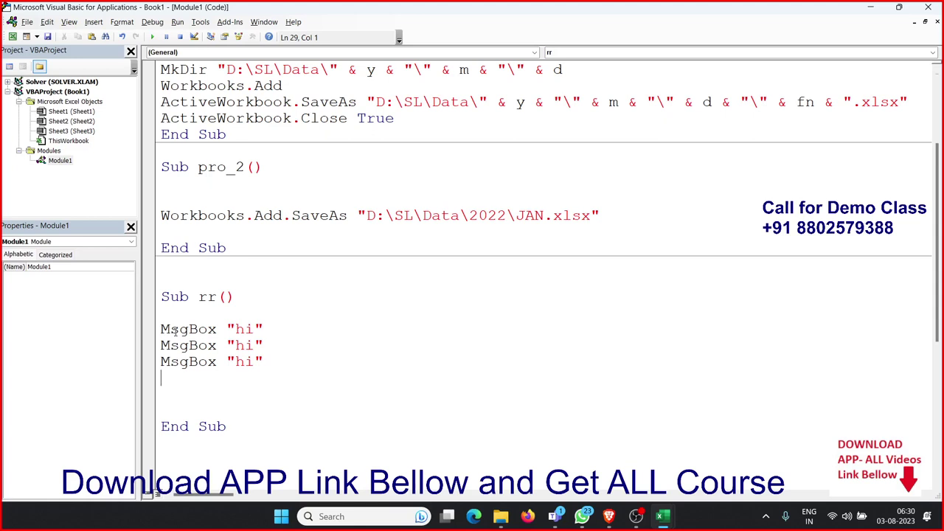
key(shift+Down)
key(shift+Down)
key(Up)
key(Up)
key(Up)
key(shift+Down)
key(shift+Down)
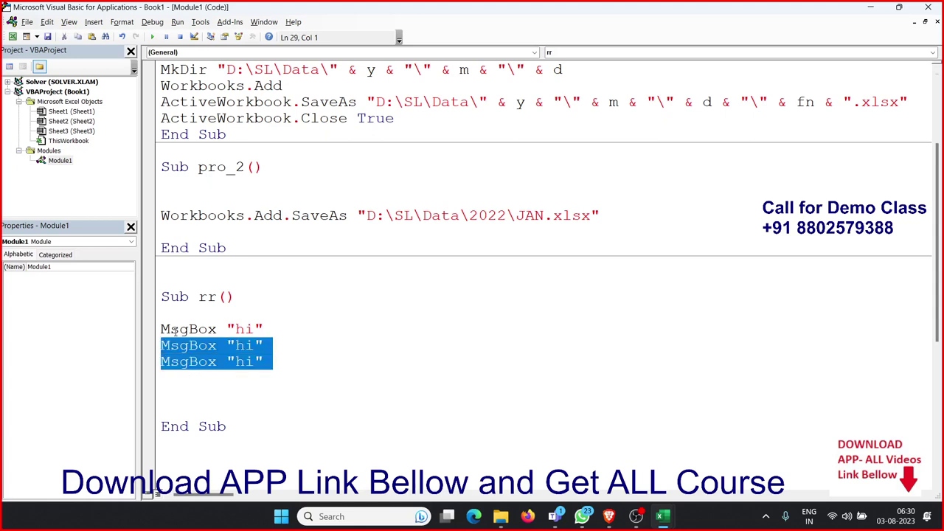
key(Delete)
key(Up)
key(Return)
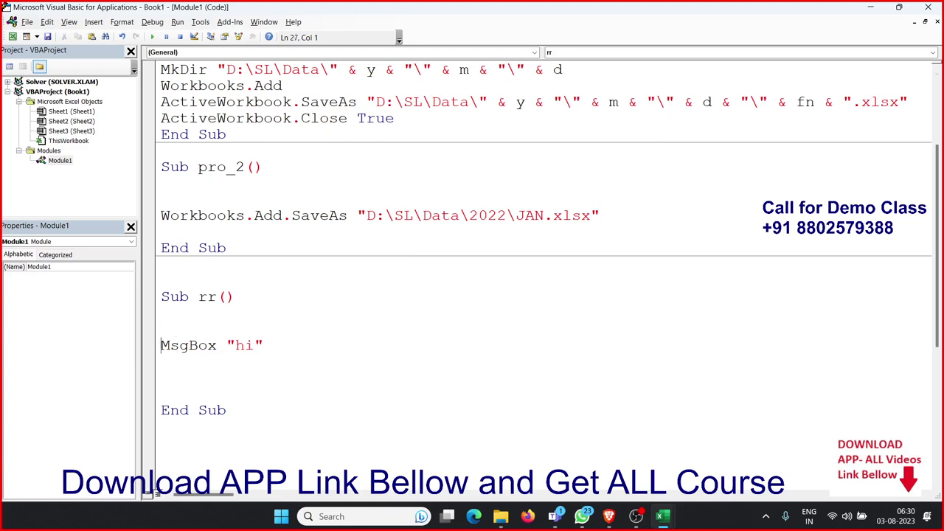
key(Up)
- Wrap the MsgBox line in a For i = 1 To 3 … Next i loop
text(for )
text(i)
text(= )
text(1 to )
text(3)
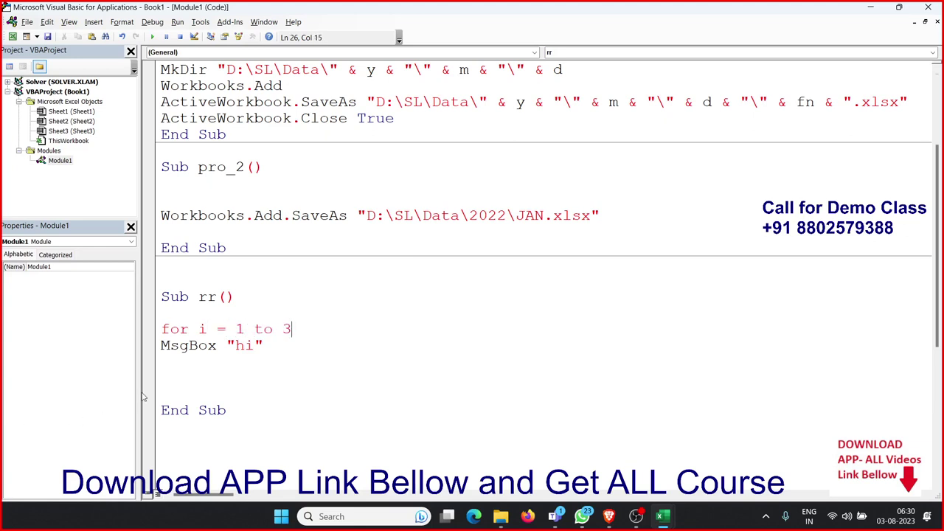
click(169, 374)
text(nex)
text(t i)
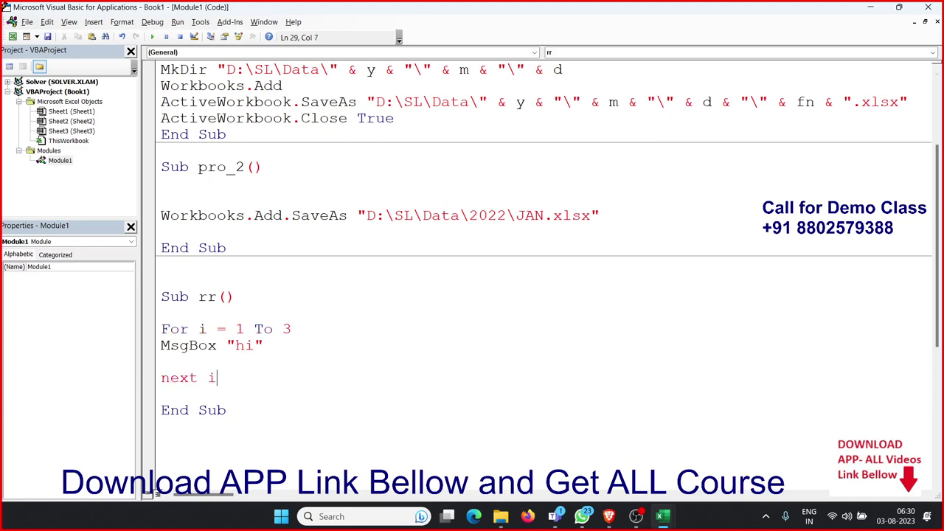
click(161, 361)
key(Delete)
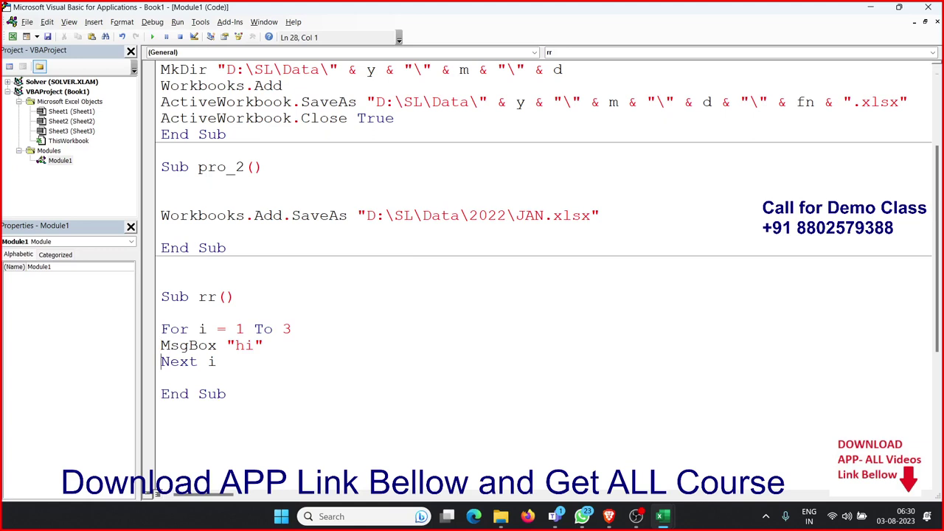
key(Return)
- Adjust blank lines around the loop and review the For line's 1 To 3 range
click(161, 346)
key(Return)
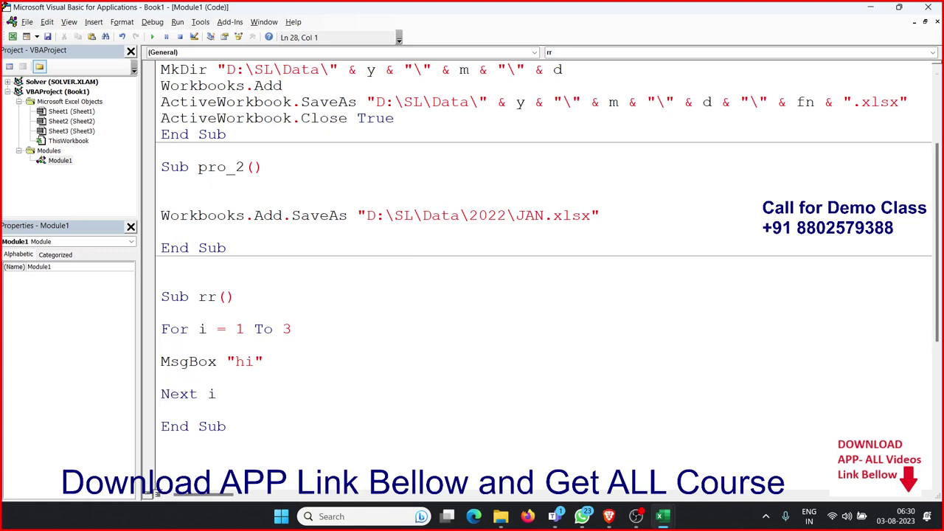
key(Up)
key(Up)
key(shift+End)
key(Down)
key(Down)
key(Down)
key(Down)
key(shift+End)
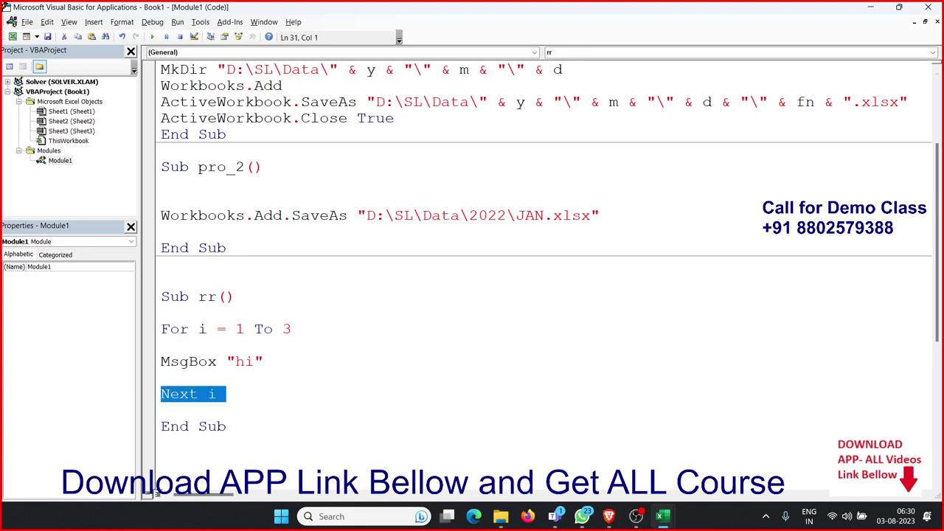
key(Up)
key(shift+Up)
key(shift+Up)
key(shift+Up)
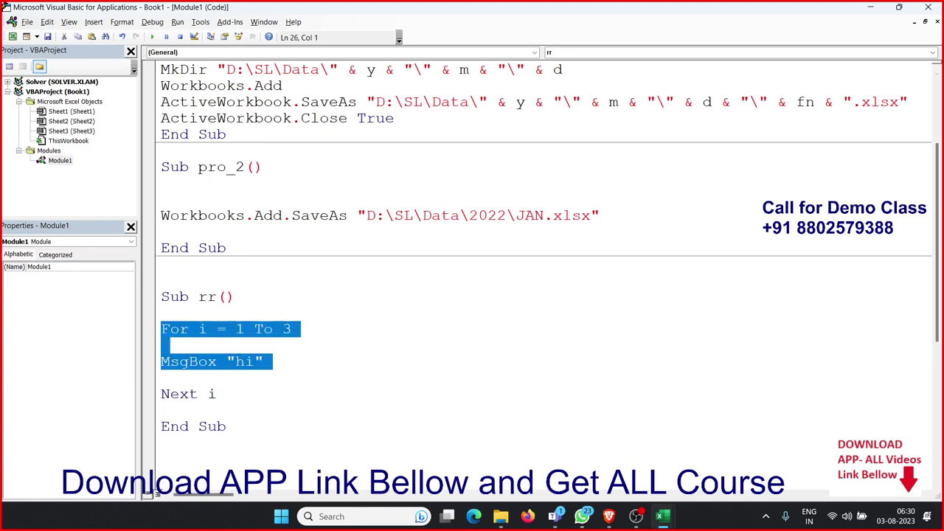
key(shift+Down)
key(shift+Down)
click(254, 329)
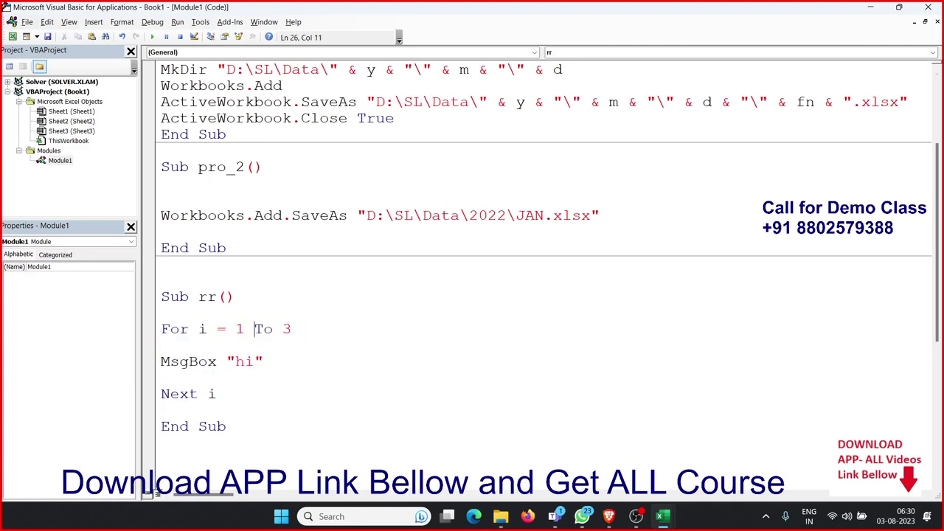
key(Left)
key(Left)
key(shift+Right)
key(shift+Right)
key(shift+Right)
key(shift+Right)
key(shift+Right)
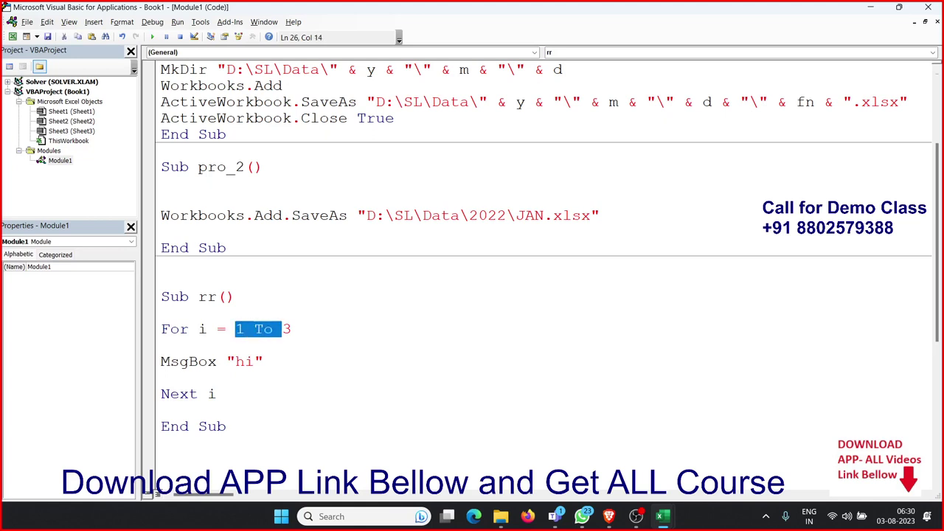
key(shift+Right)
click(198, 361)
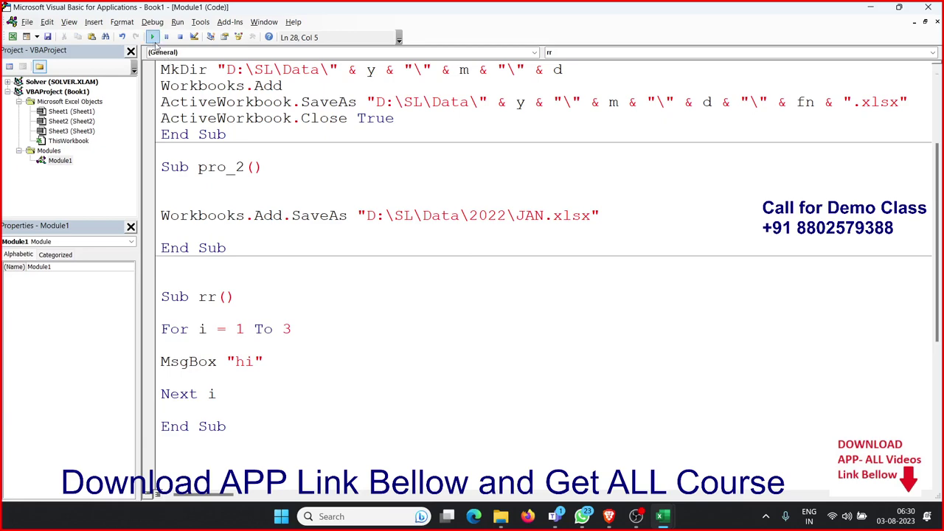
- Run rr and dismiss each "hi" message box until it finishes
click(152, 37)
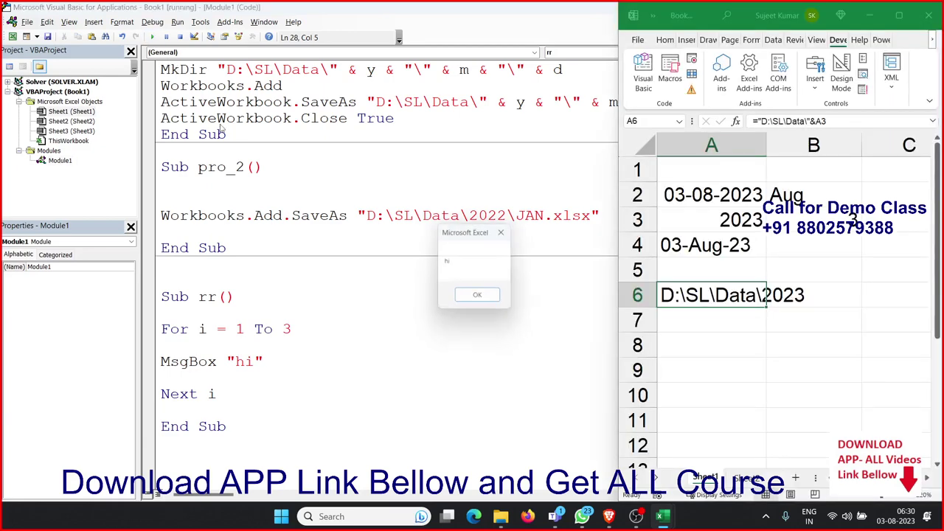
click(480, 298)
click(479, 298)
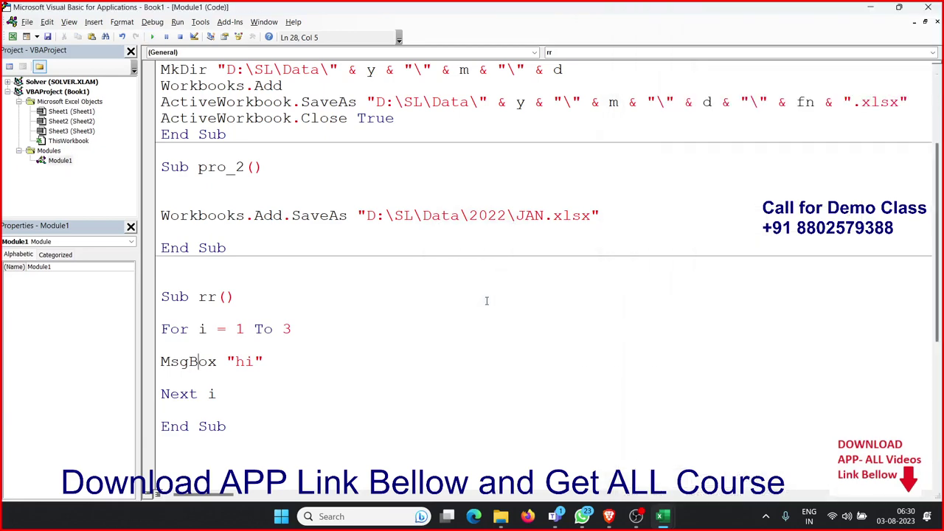
click(210, 329)
- Compare the rr loop with pro_1, highlighting i, the MsgBox line and month variable m
double_click(210, 329)
mouse_move(161, 345)
mouse_down()
mouse_move(171, 367)
mouse_move(266, 372)
mouse_up()
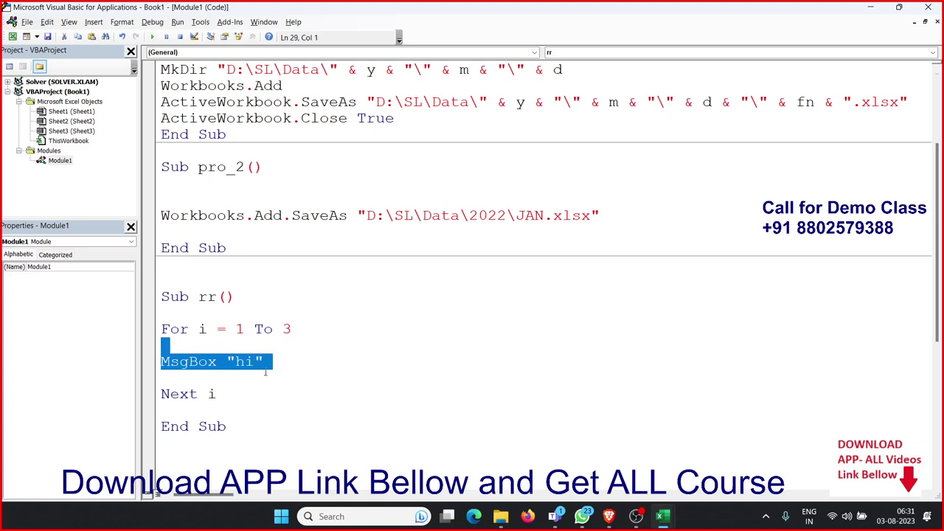
scroll(265, 373, up, 2)
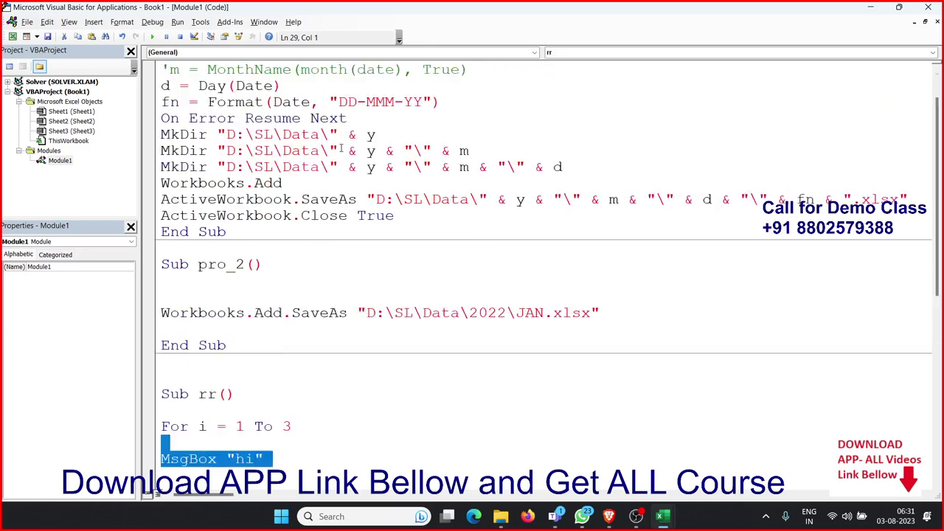
scroll(265, 373, up, 1)
click(171, 102)
double_click(463, 200)
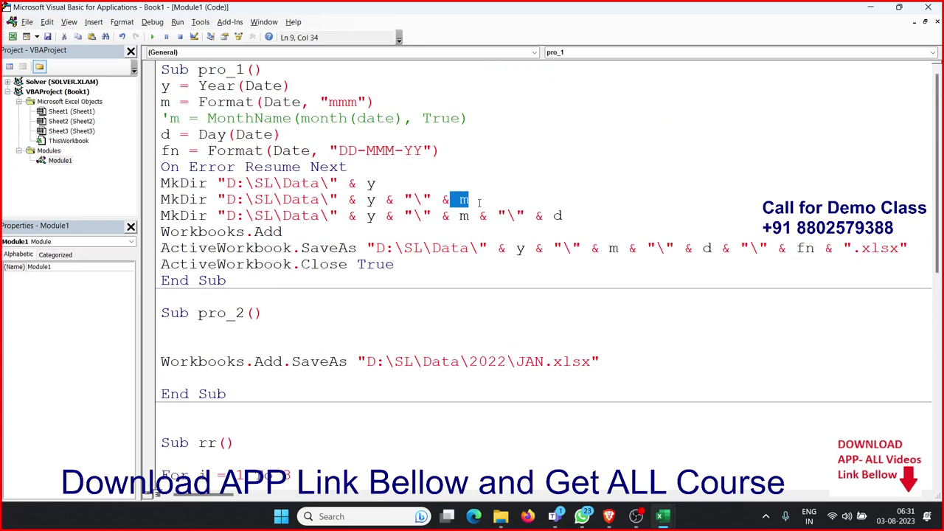
click(618, 248)
scroll(621, 247, down, 1)
scroll(519, 300, down, 3)
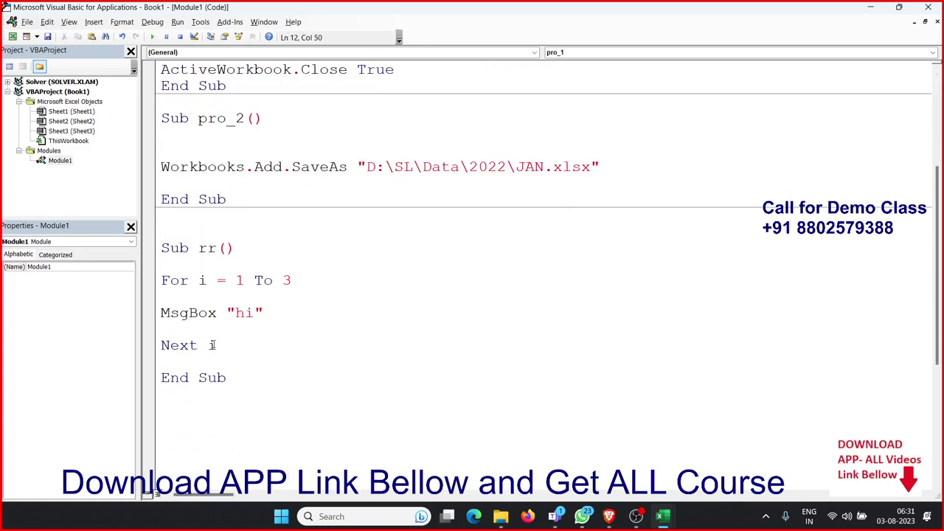
- Change the message line to MsgBox "hi-" & i
click(262, 314)
click(256, 314)
text(-)
key(End)
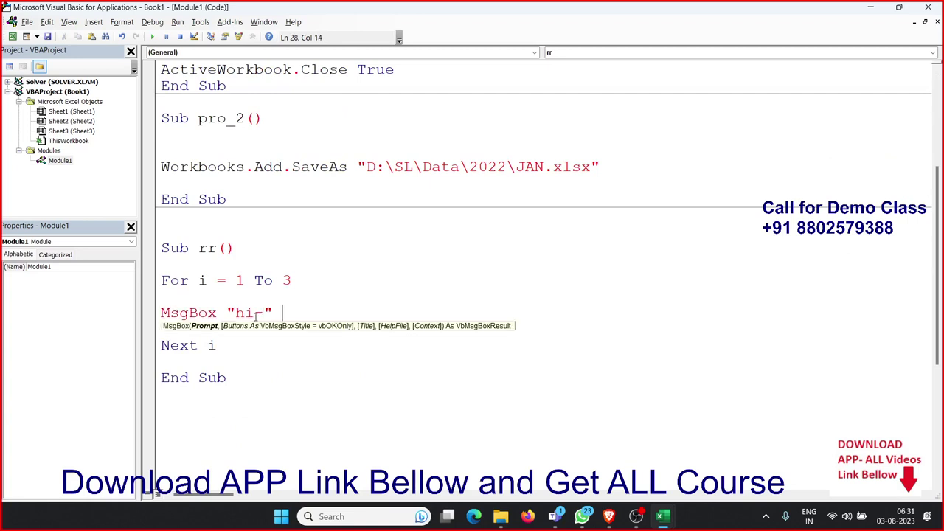
text(& i)
key(Up)
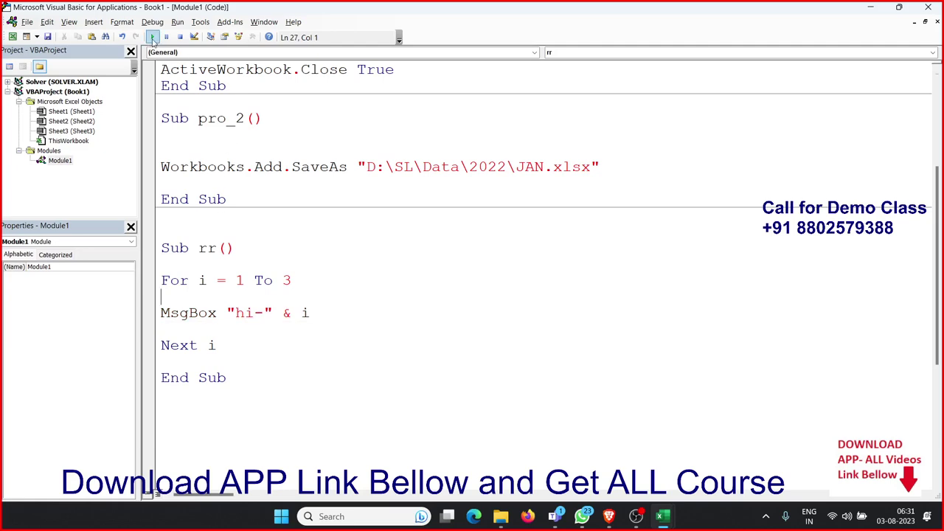
- Run rr again, dismissing each numbered "hi-" message, then re-inspect the MsgBox line and i
click(152, 37)
click(493, 299)
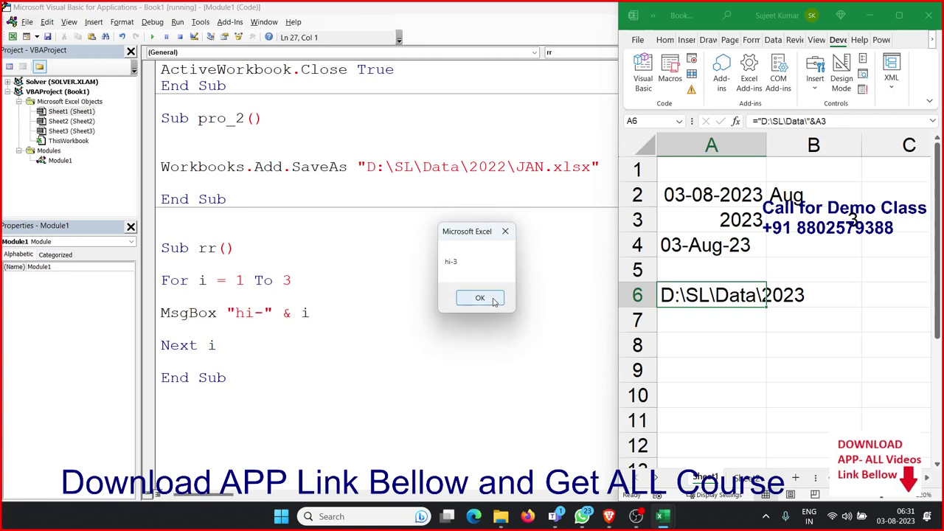
click(479, 298)
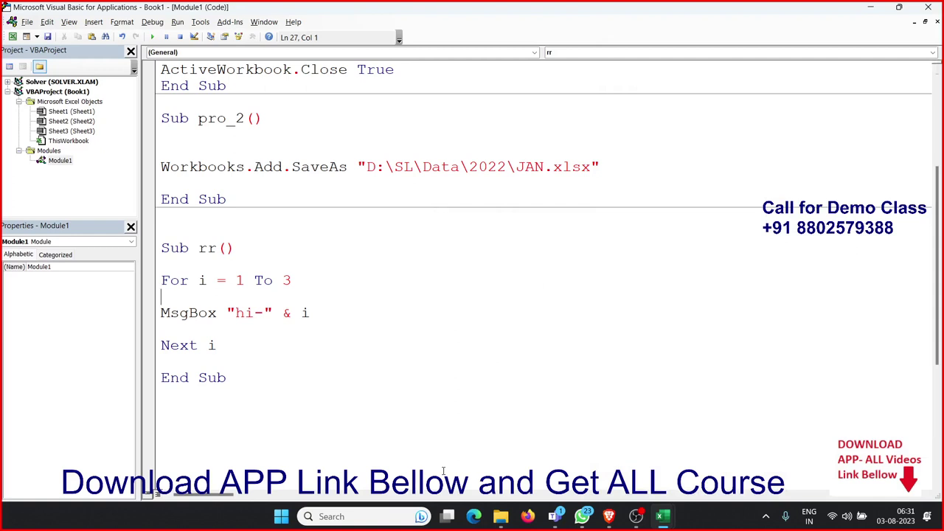
key(shift+Down)
key(shift+Down)
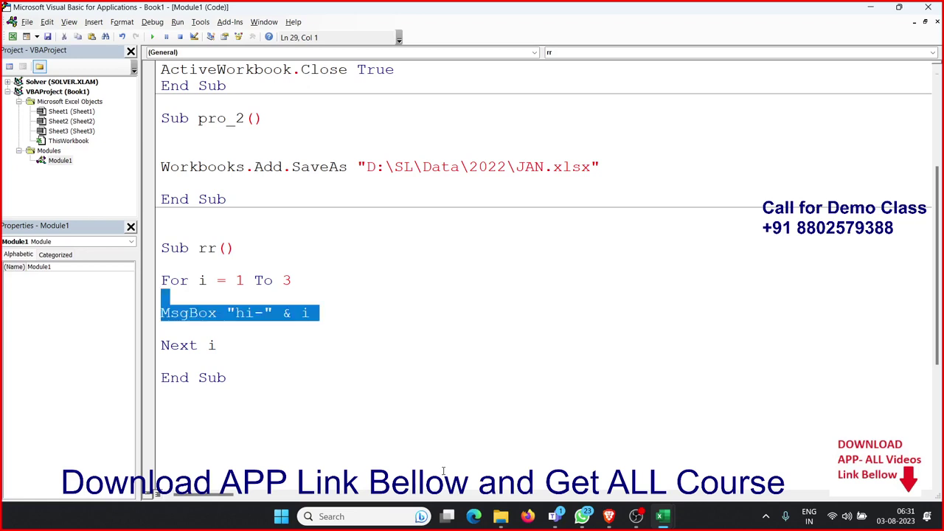
key(shift+Down)
key(shift+Up)
double_click(203, 281)
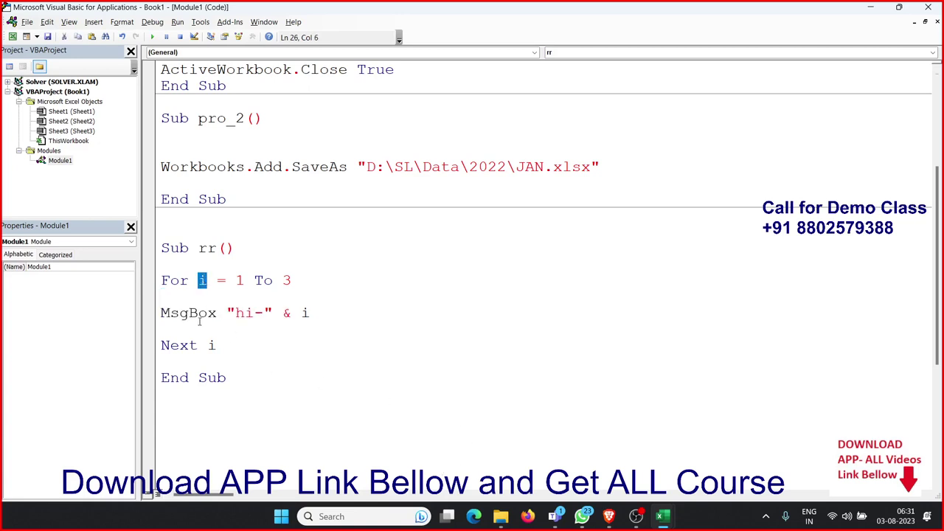
- Surround pro_2's SaveAs line with For i = 1 To 12 and Next i, adding spacing
click(297, 331)
double_click(305, 313)
scroll(309, 330, up, 1)
click(170, 201)
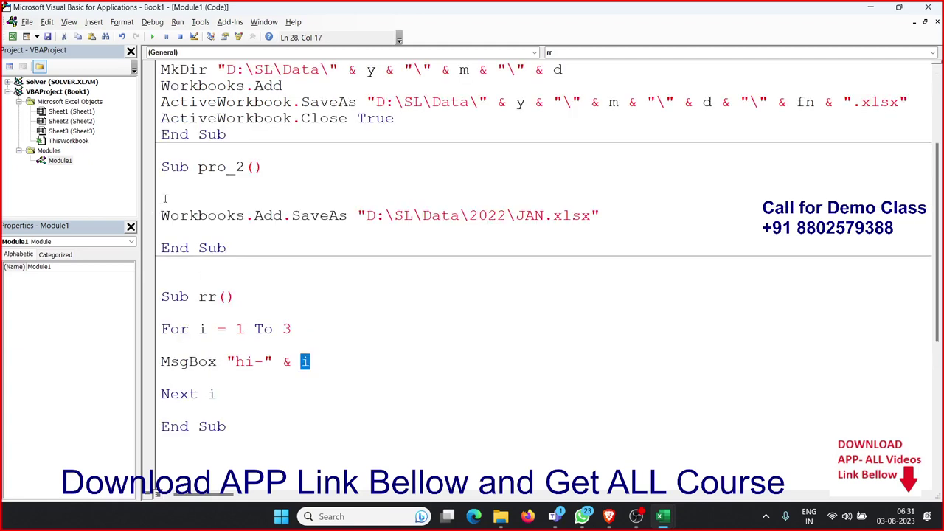
text(for )
text(i = 1 )
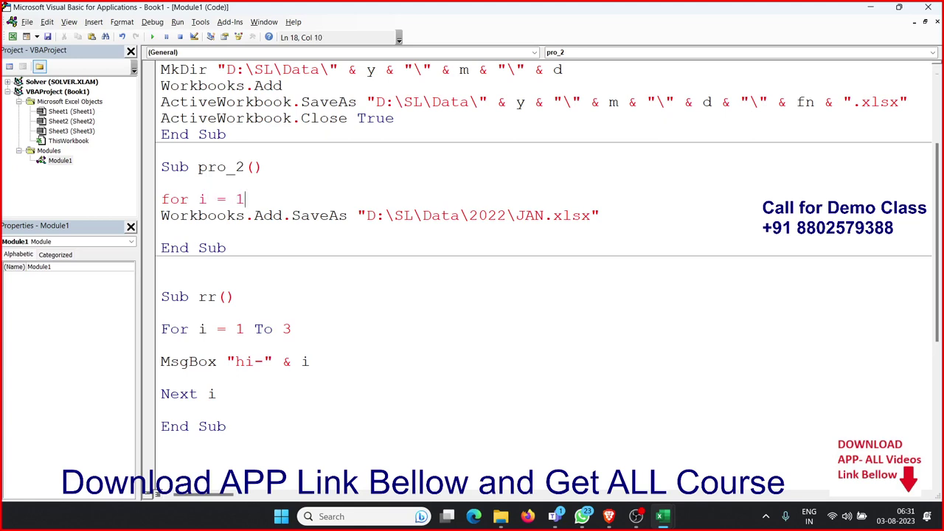
text(to )
text(12)
key(Down)
key(Down)
text(next )
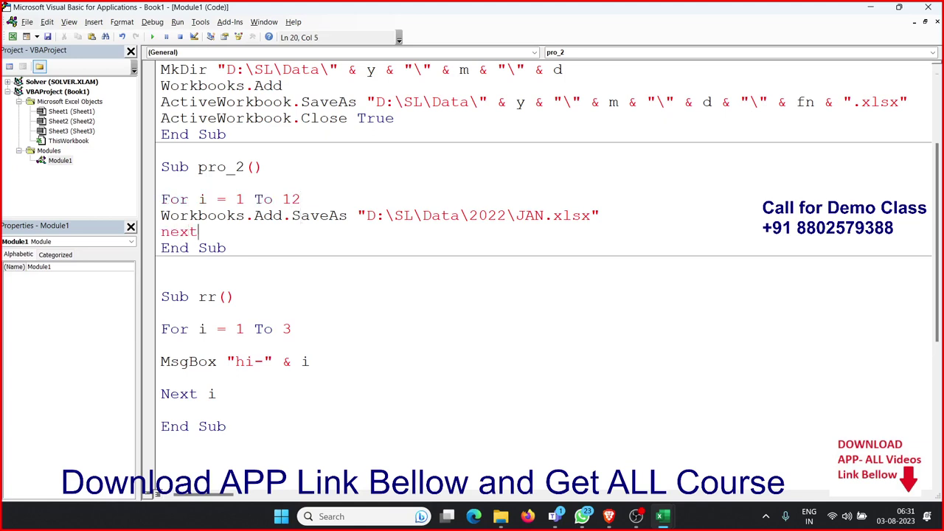
text(i)
key(Down)
key(Left)
key(Left)
key(Left)
key(Left)
key(Up)
key(Return)
key(Up)
key(Up)
key(Return)
key(Down)
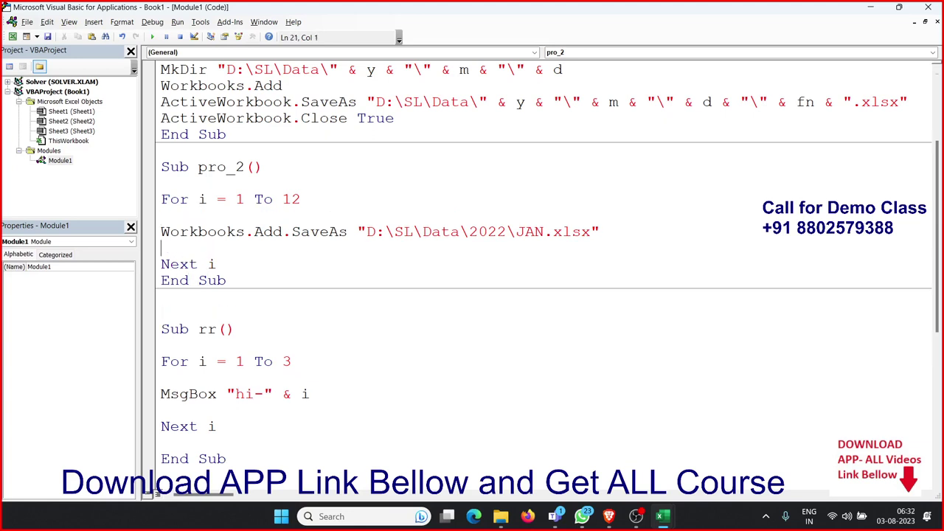
- Add ActiveWorkbook.Close True on a line above Next i
key(Return)
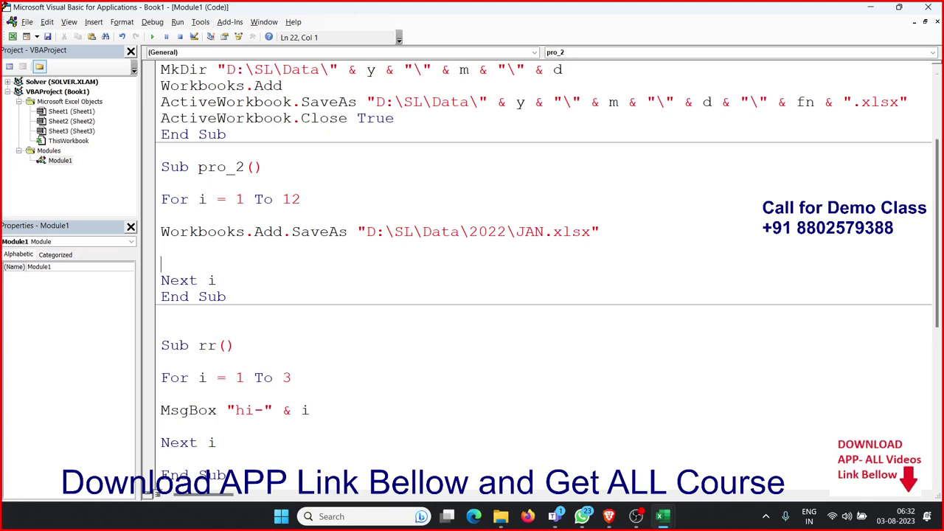
text(work)
text(biok)
key(BackSpace)
key(BackSpace)
key(BackSpace)
text(ook)
key(BackSpace)
key(BackSpace)
key(BackSpace)
key(BackSpace)
key(BackSpace)
key(BackSpace)
key(BackSpace)
text(ac)
text(tive)
text(workbook)
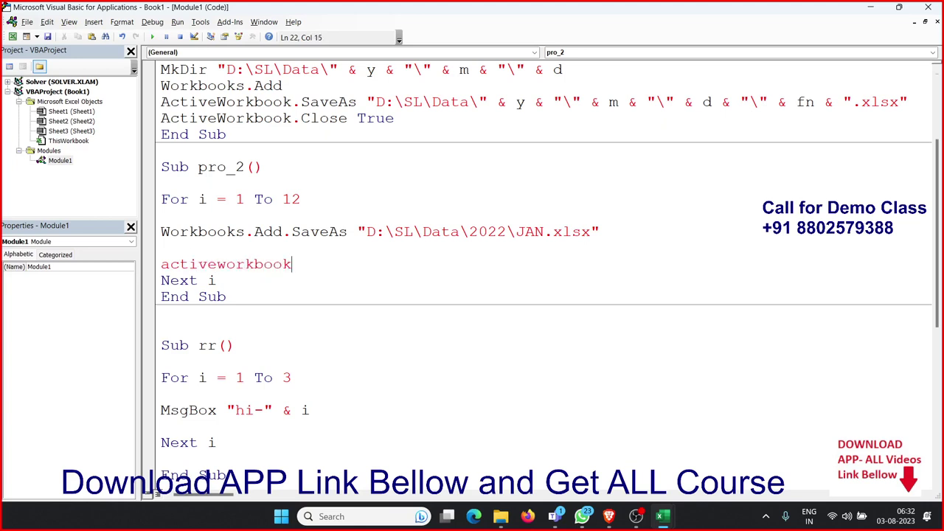
text(.clo)
key(Escape)
text(se)
text( true)
key(Up)
- Add a blank line below SaveAs and review the SaveAs and Close lines
key(Return)
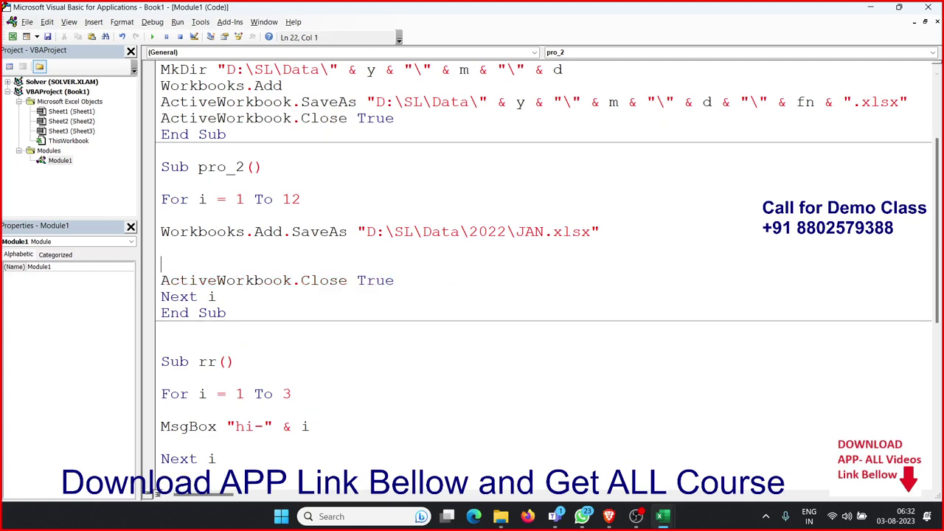
key(Up)
key(Up)
key(shift+Down)
key(Down)
key(Down)
key(shift+Down)
key(Up)
key(Up)
key(Up)
key(Up)
- Replace JAN in the SaveAs file name with the loop counter i
key(shift+Down)
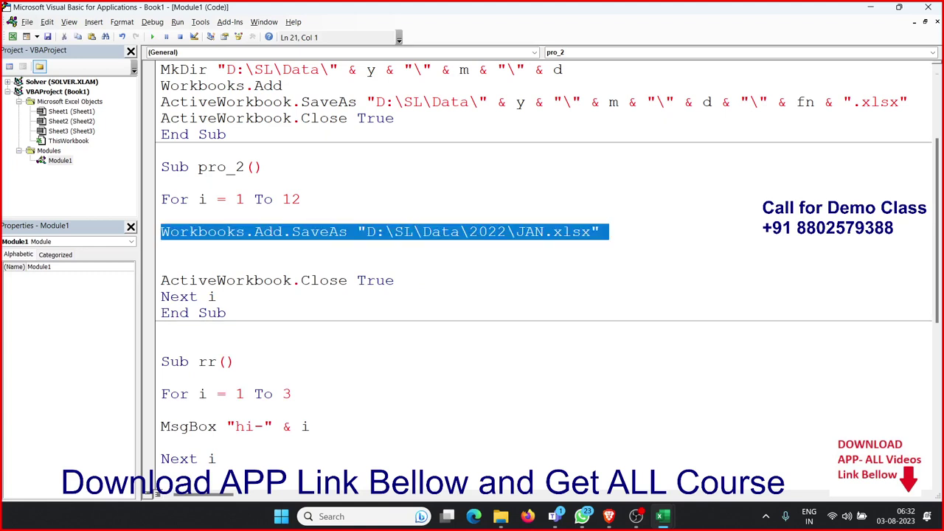
click(514, 276)
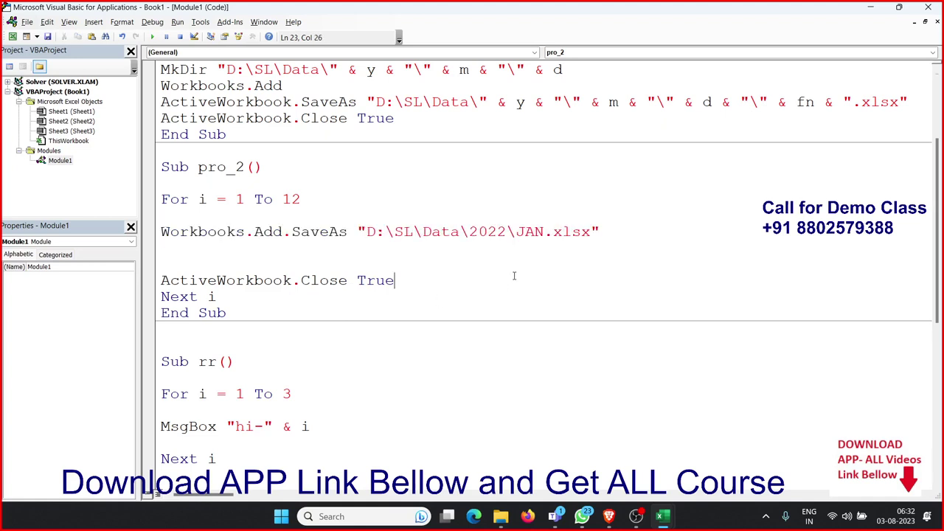
double_click(544, 232)
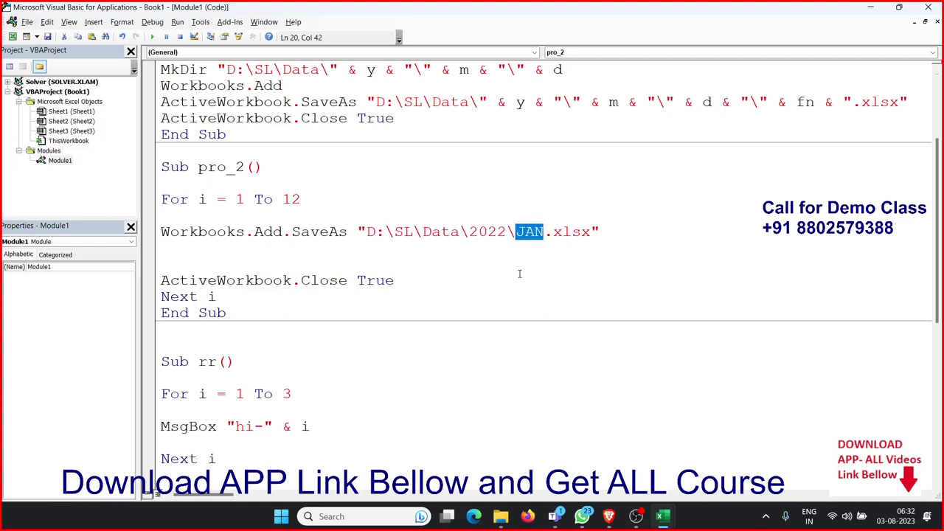
key(Left)
text(" )
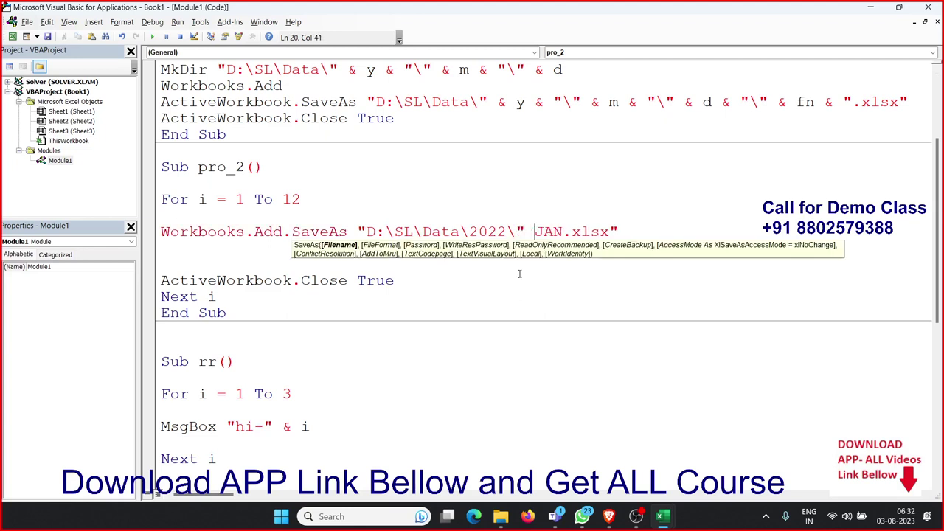
text(i )
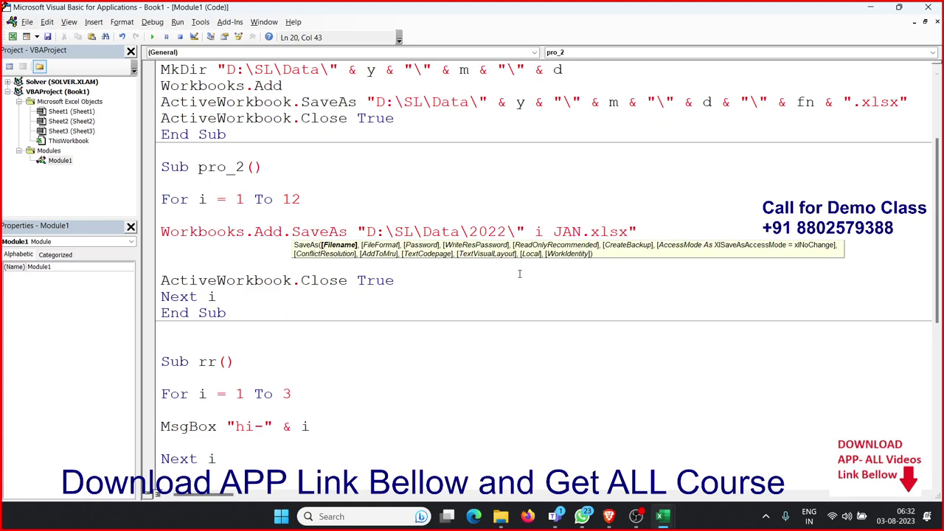
text(&)
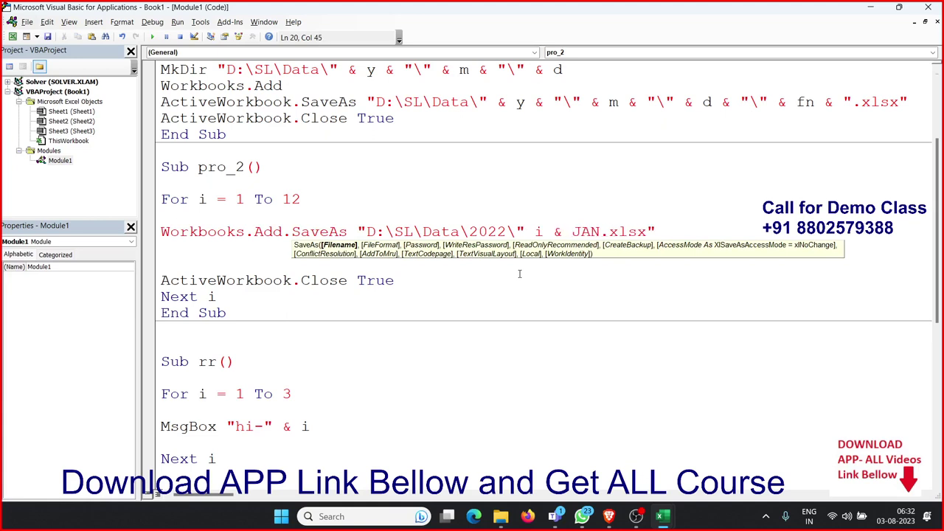
key(Delete)
key(Delete)
key(Delete)
text(")
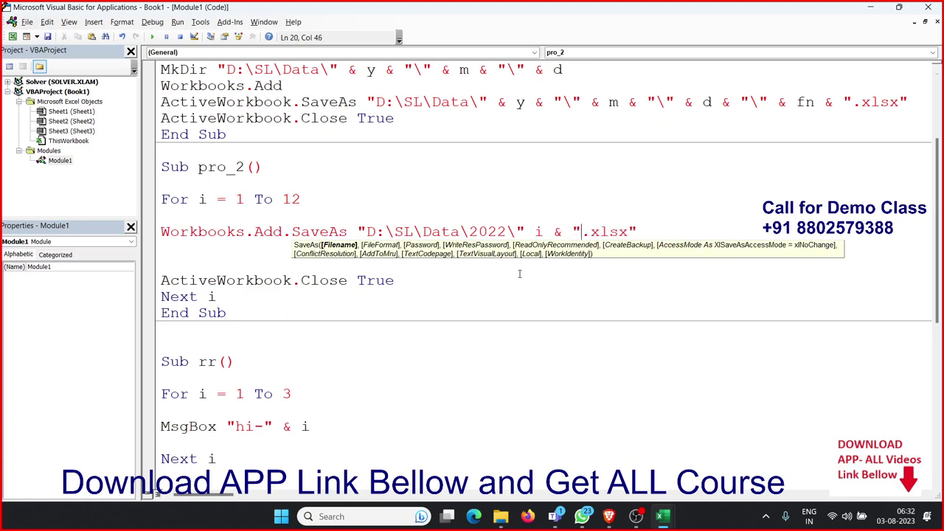
click(531, 287)
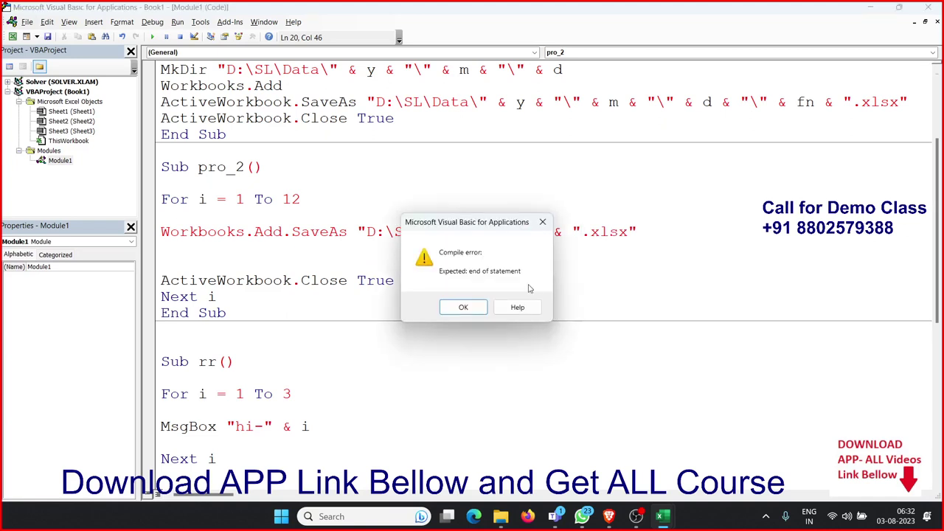
- Fix the compile error by adding the missing & before i, giving " & i & "
key(Return)
key(Left)
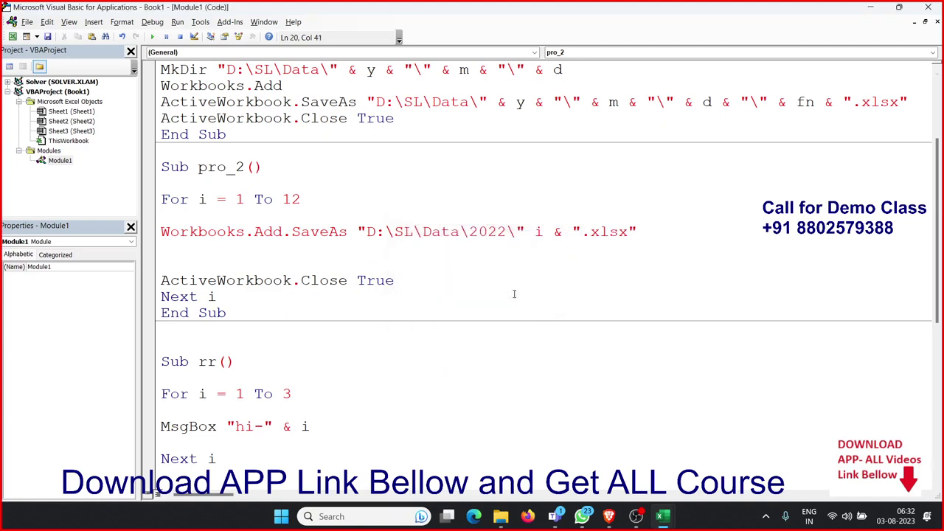
text(&)
click(535, 325)
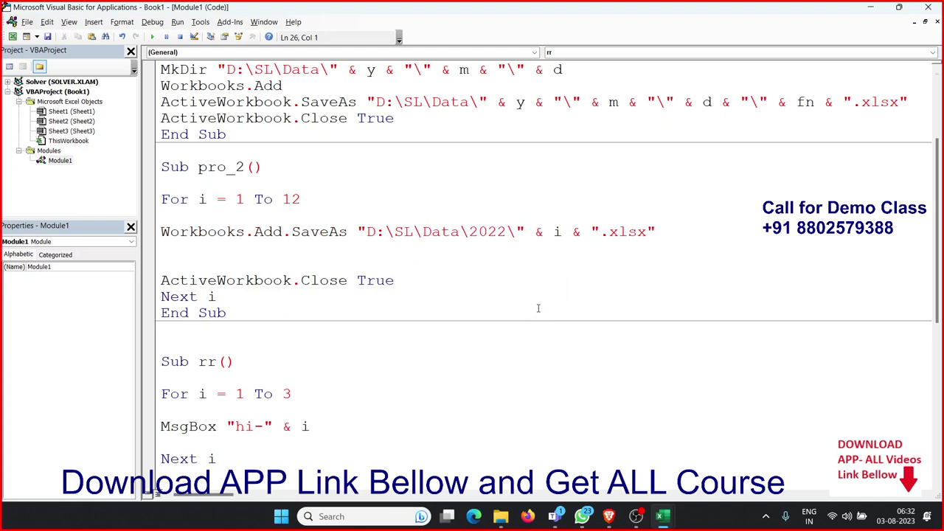
- Review the path pieces: the D:\SL\Data\2022\ folder, the counter i, and .xlsx
drag(524, 232, 367, 232)
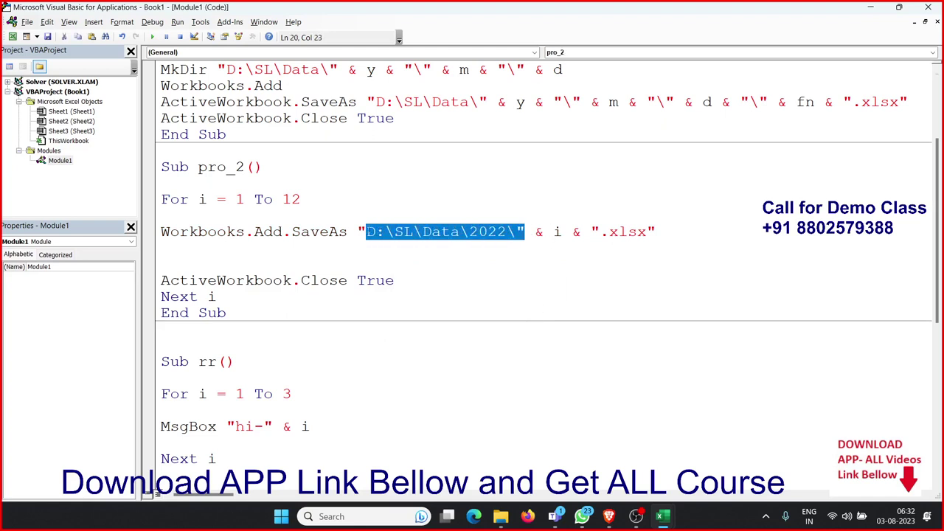
double_click(557, 231)
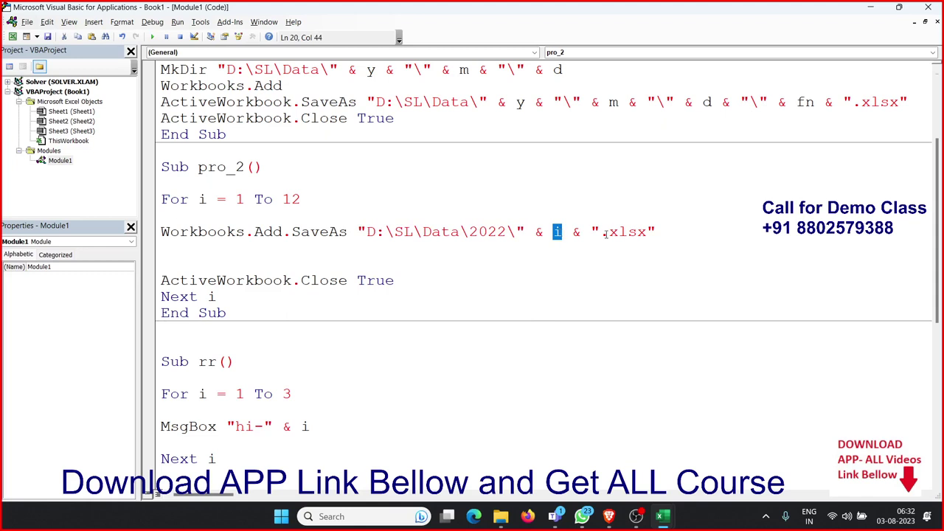
drag(591, 231, 655, 231)
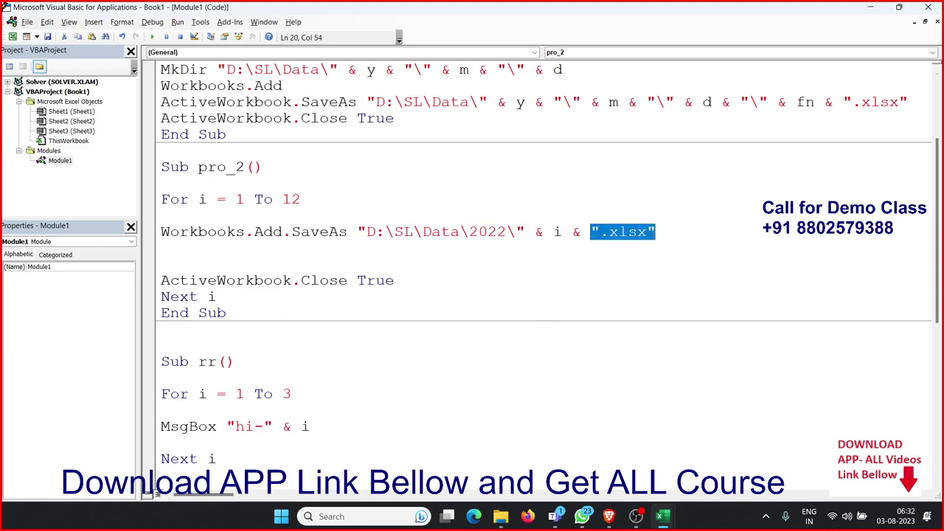
click(399, 294)
- Step into pro_2 with F8 twice so it pauses at SaveAs with i = 1
scroll(399, 294, down, 1)
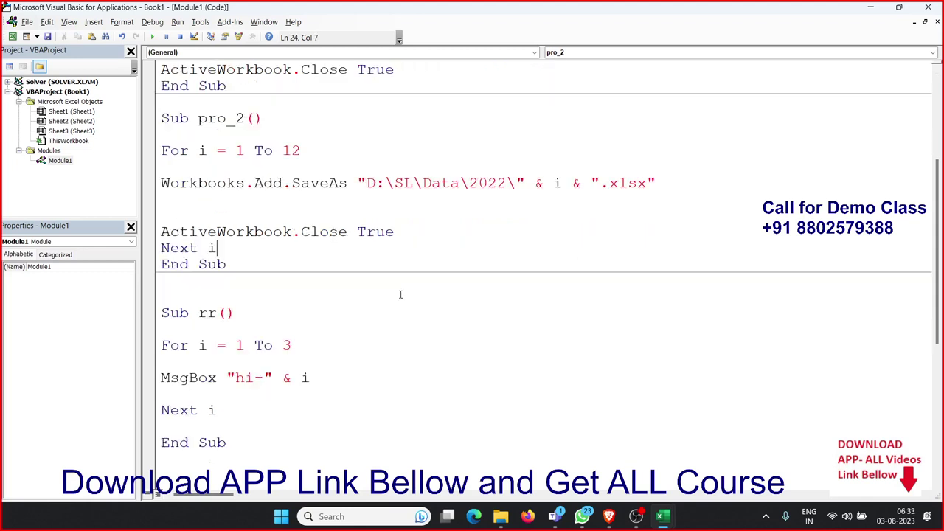
click(310, 181)
key(F8)
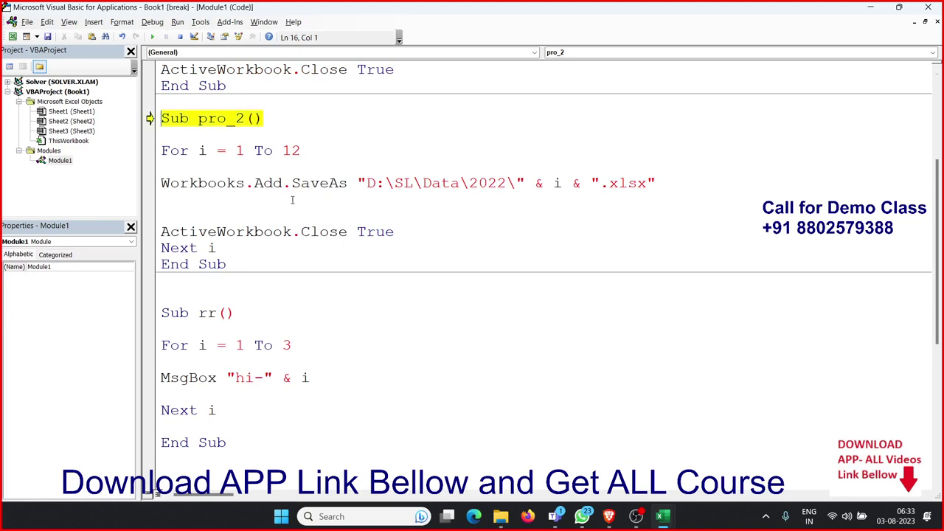
key(F8)
key(F8)
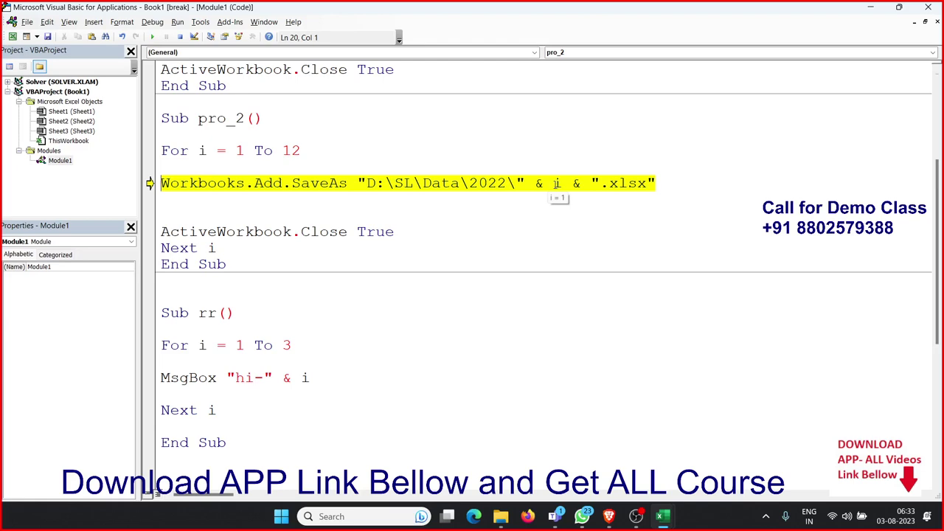
- Step pro_2 until 1.xlsx is saved in D:\SL\Data\2022, confirming it in File Explorer
key(F8)
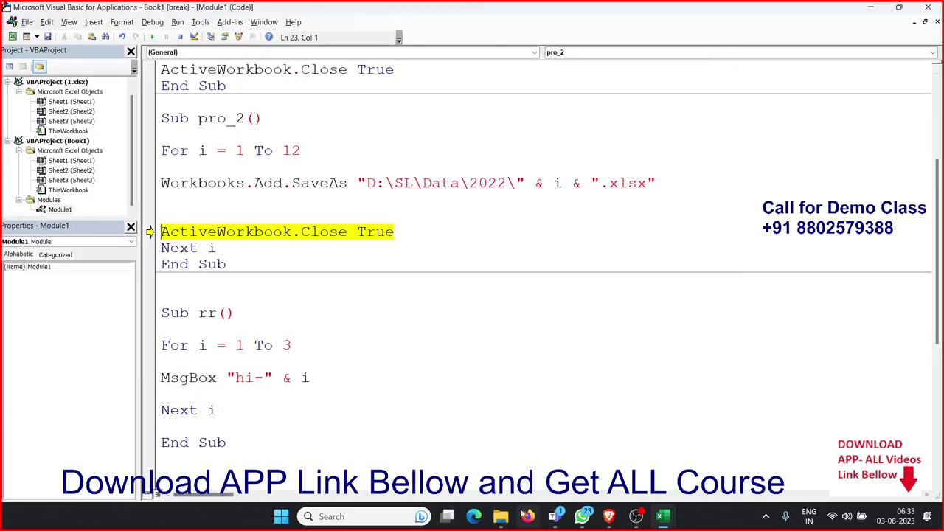
click(501, 516)
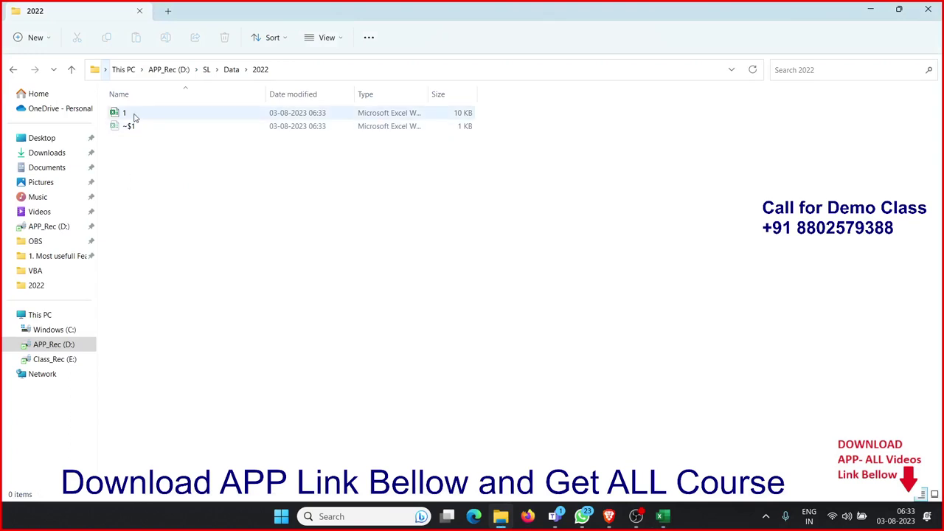
mouse_move(663, 517)
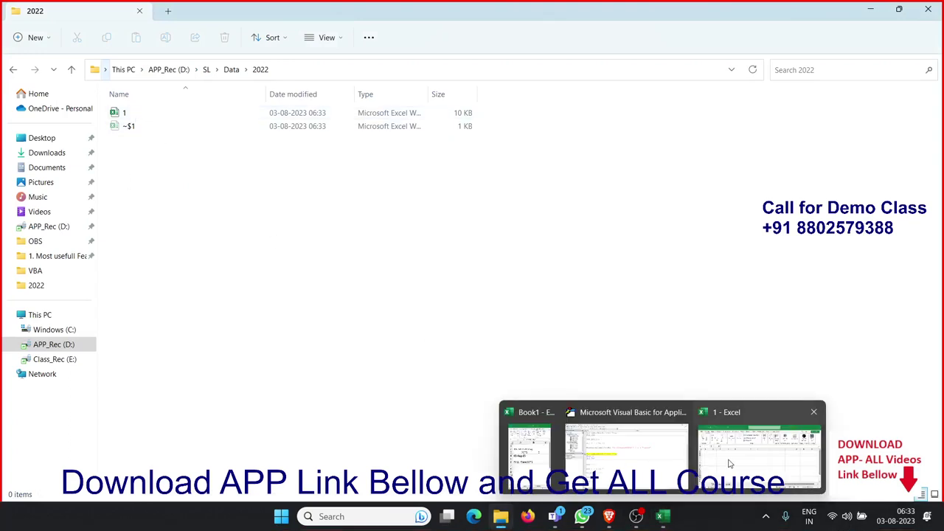
click(627, 447)
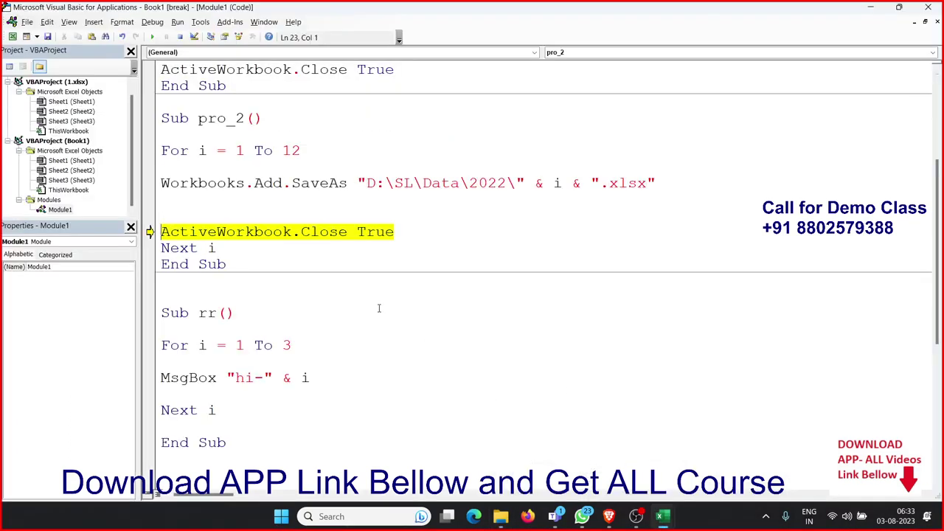
key(F8)
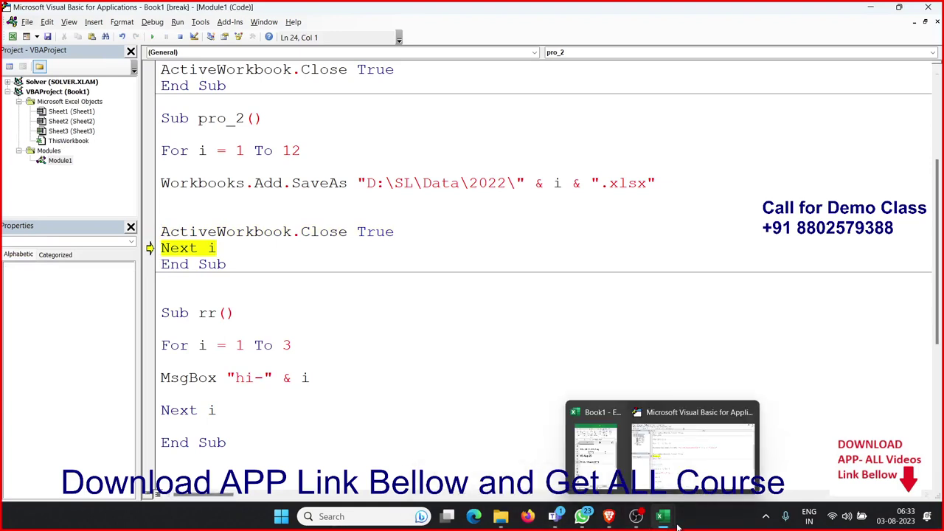
key(alt+Tab)
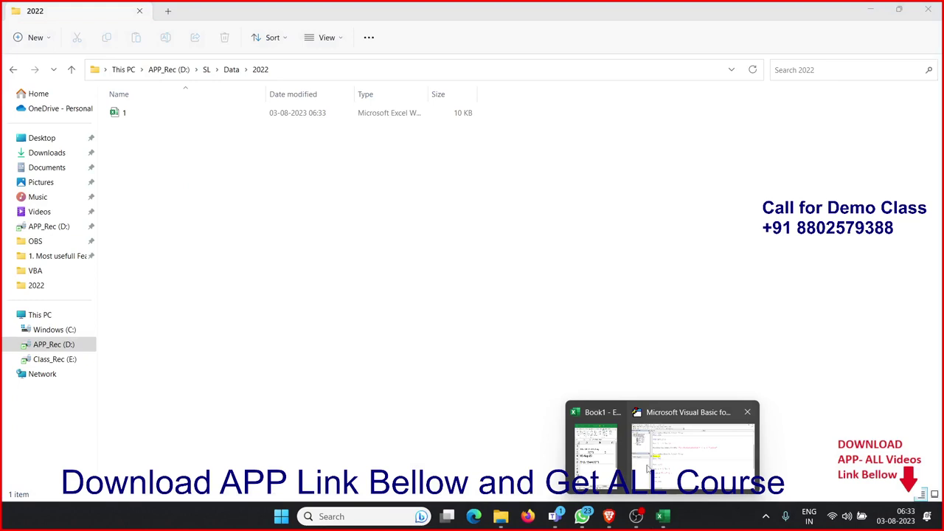
click(653, 465)
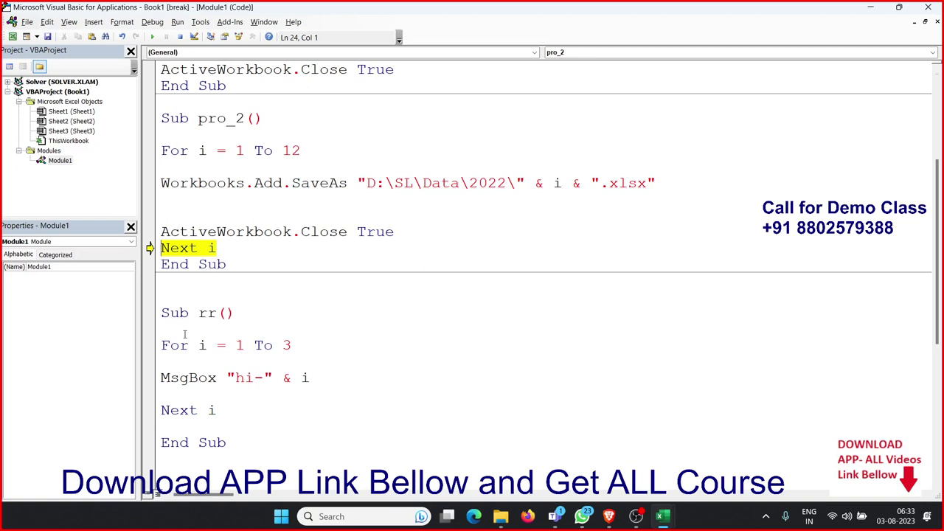
- Step the second pass to save and verify 2.xlsx, then add blank lines after Next i
key(F8)
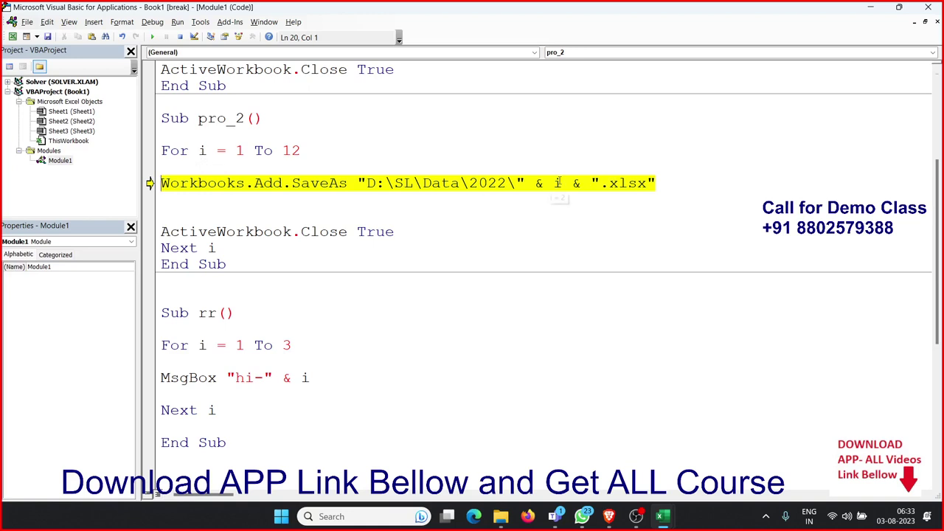
key(F8)
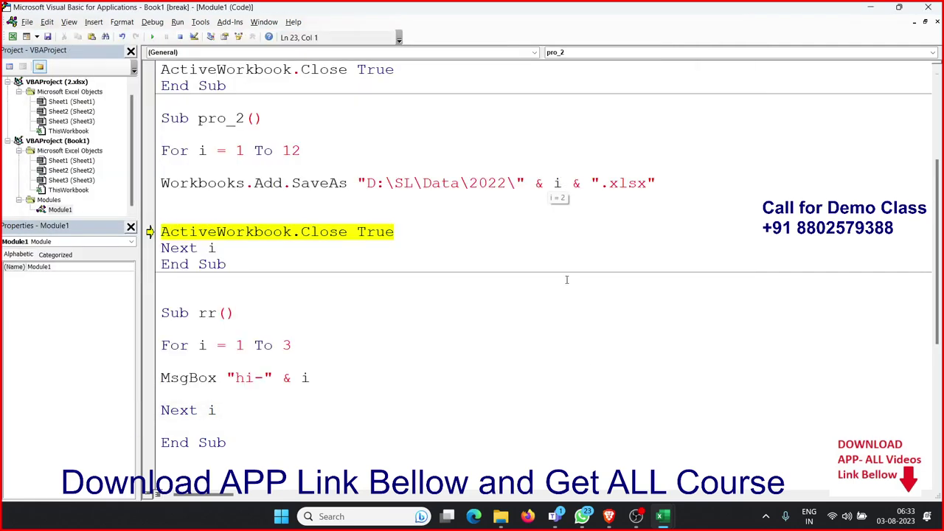
mouse_move(663, 517)
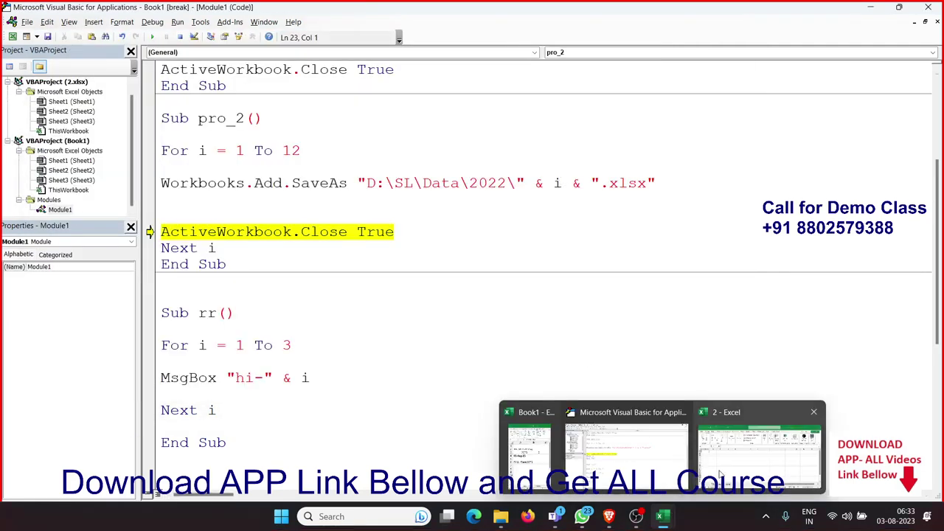
click(500, 517)
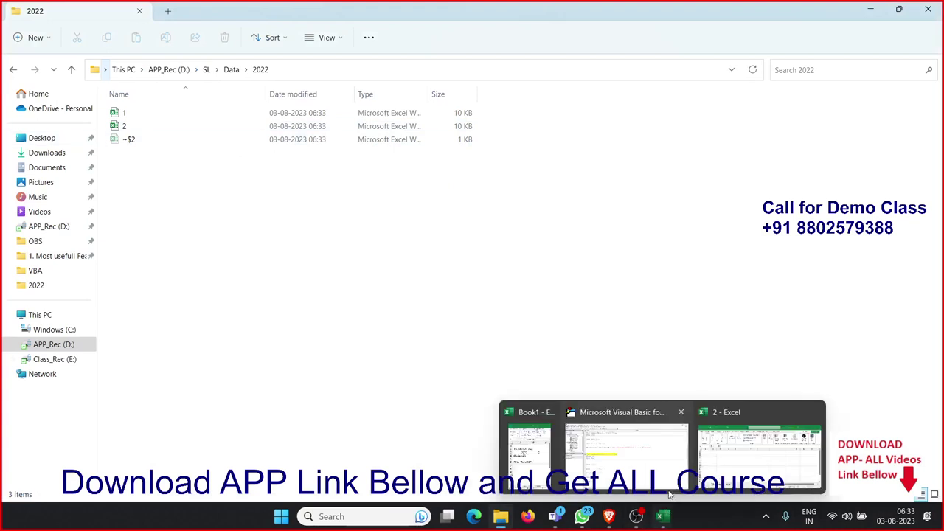
click(669, 487)
key(F8)
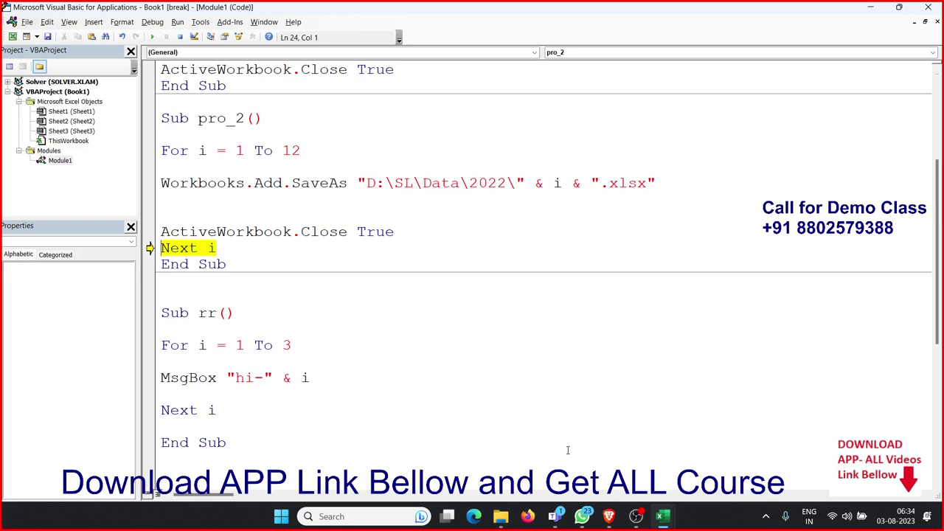
key(F8)
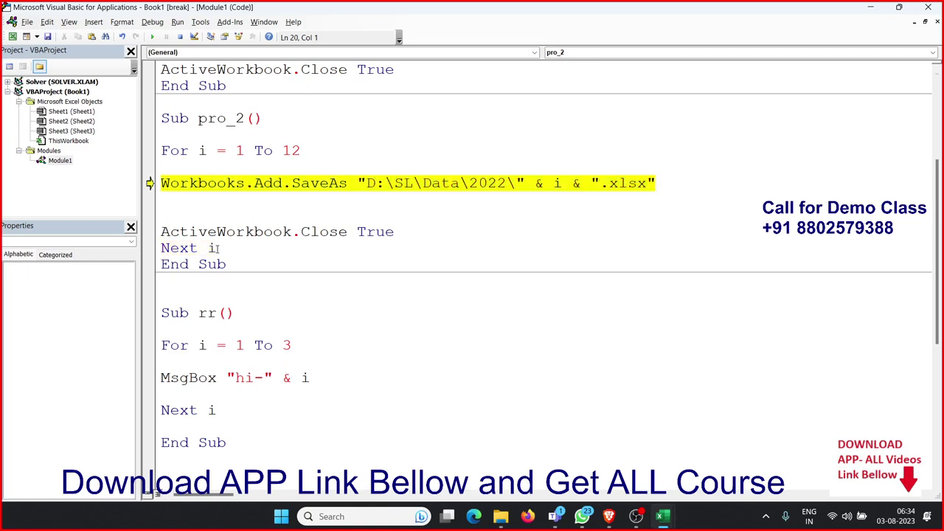
mouse_move(202, 151)
click(220, 251)
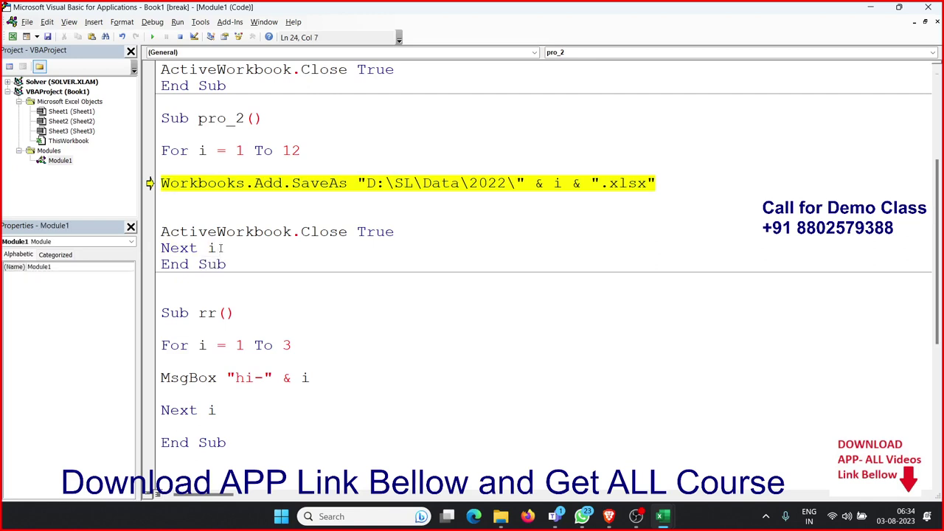
key(Return)
key(Return)
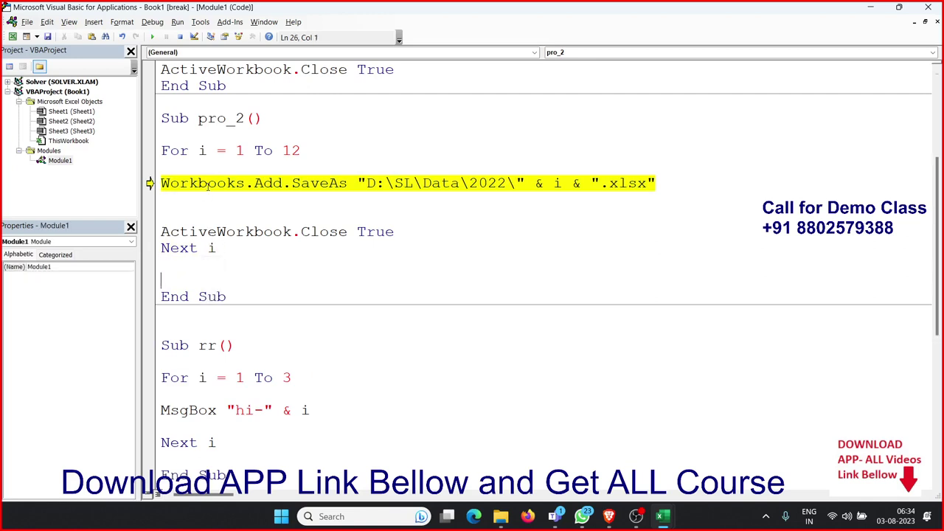
- Step through saving and closing workbook 3, then run with F5 and break again
key(F8)
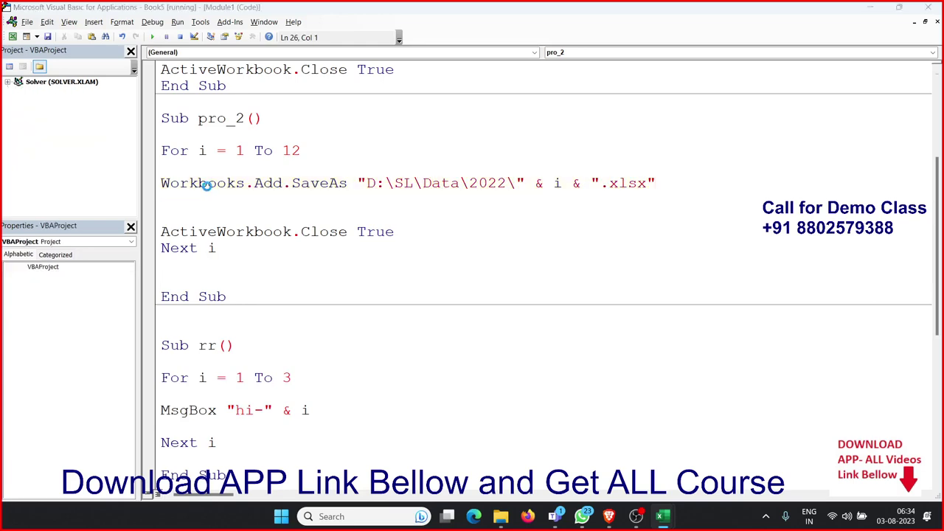
key(F8)
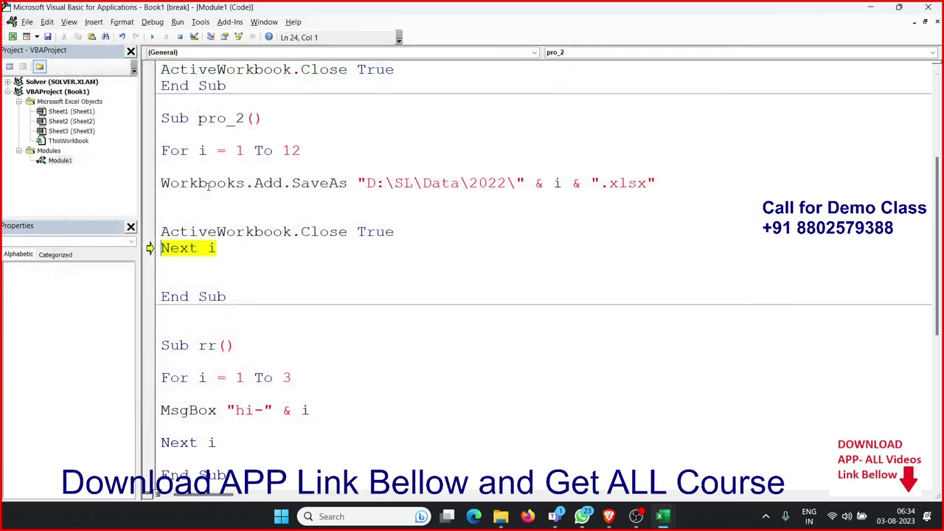
key(F8)
key(F8)
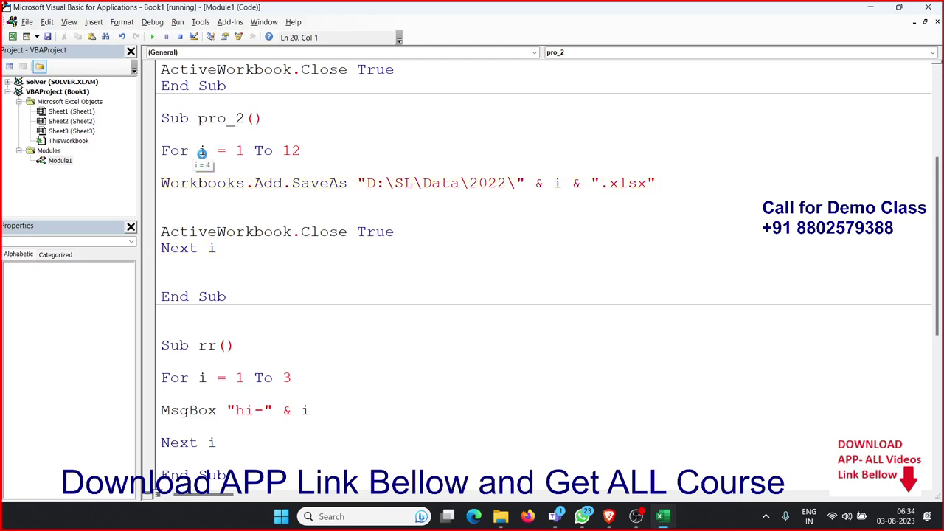
key(F8)
key(F8)
key(F8)
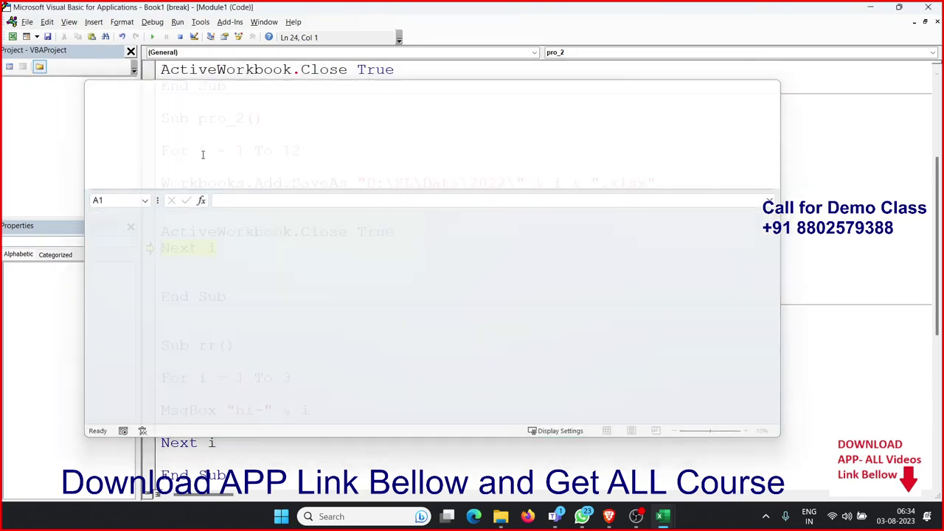
key(F5)
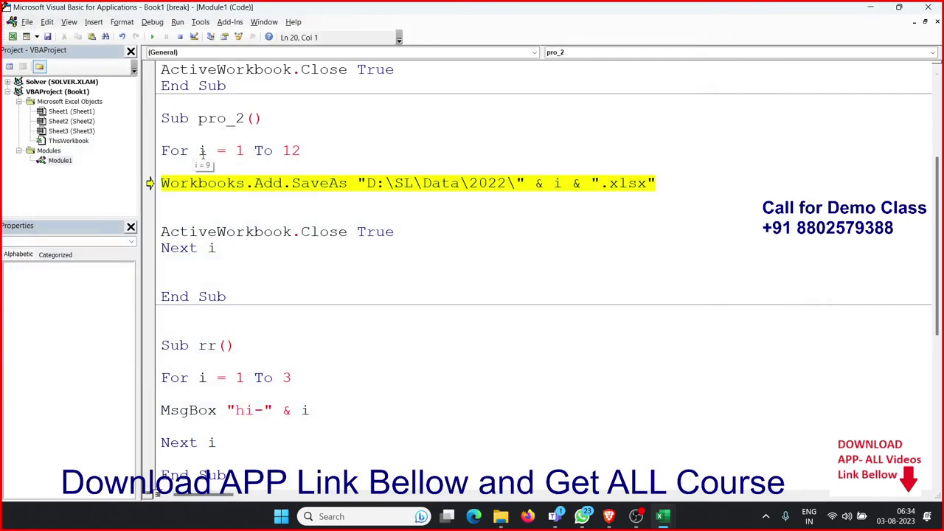
key(F8)
key(F8)
key(F8)
key(F8)
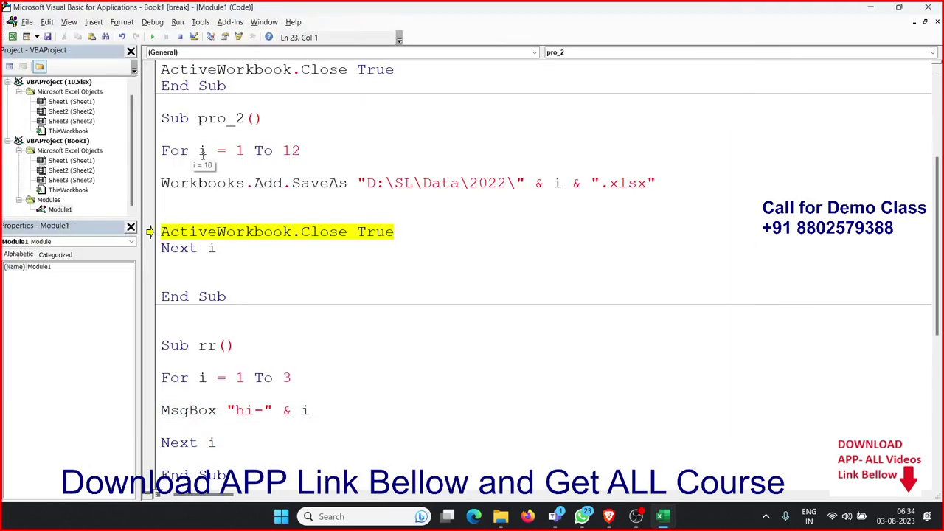
- Step through loop passes 10 to 12 until pro_2 reaches End Sub and finishes
key(F8)
key(F8)
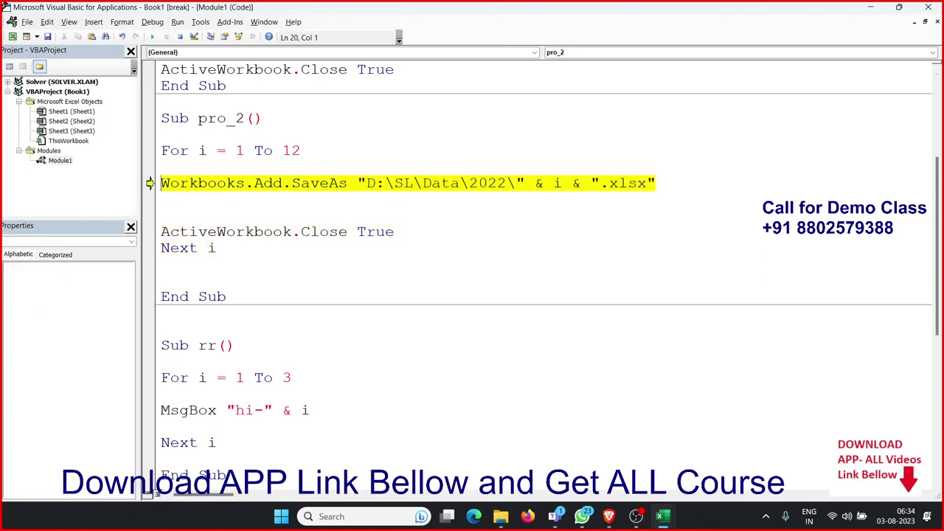
key(F8)
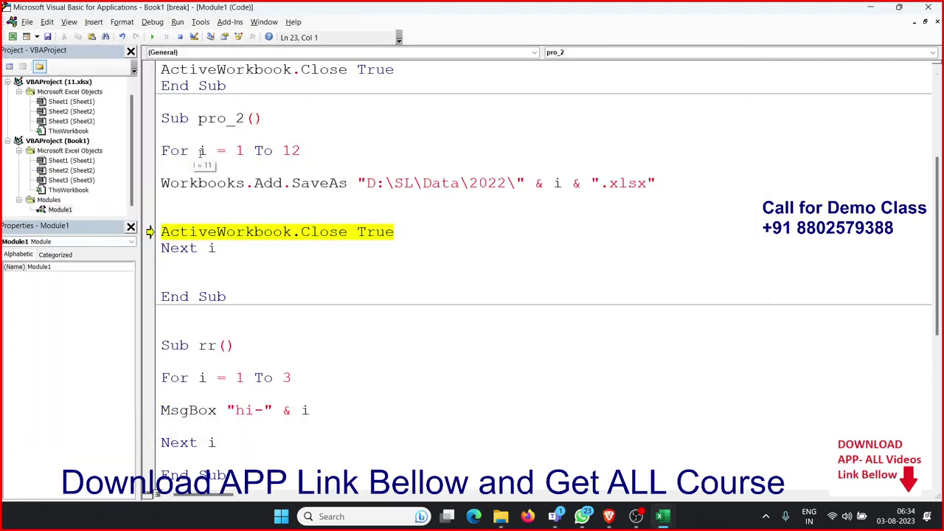
key(F8)
key(F8)
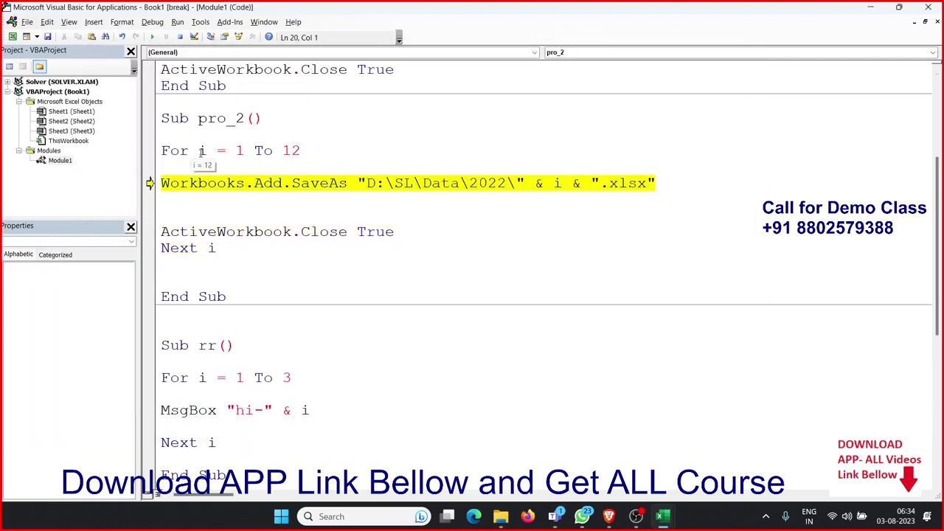
key(F8)
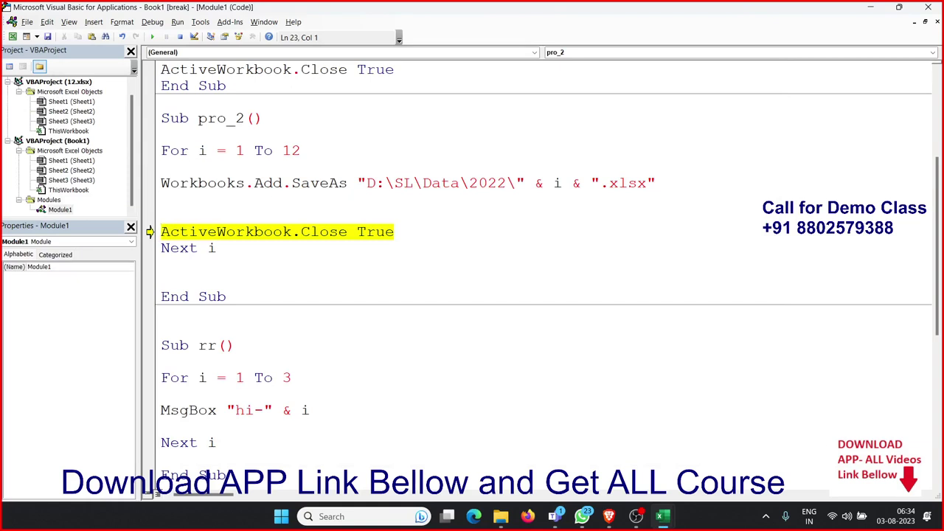
scroll(517, 273, down, 5)
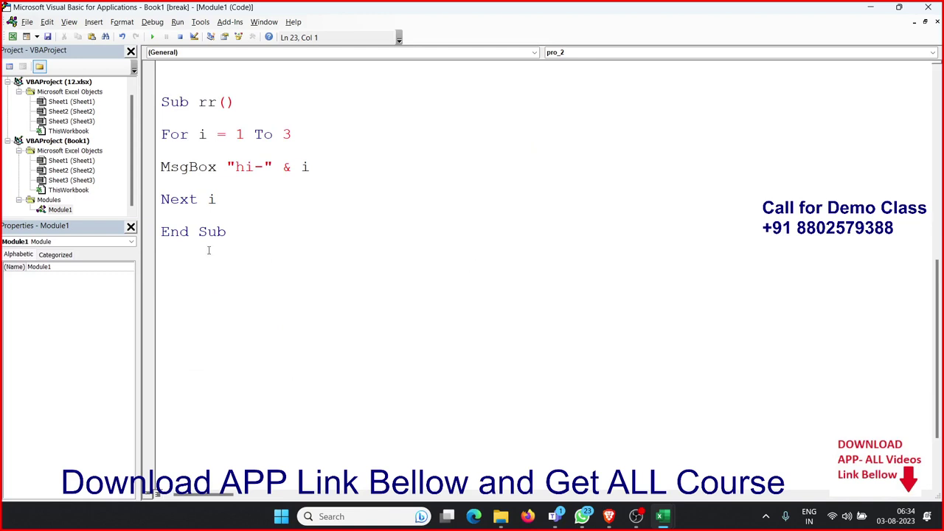
drag(205, 147, 210, 166)
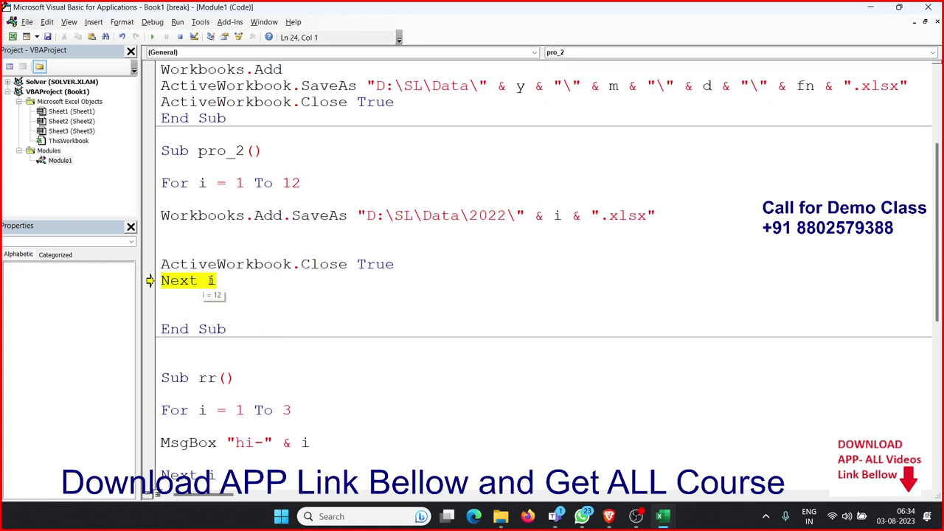
key(F8)
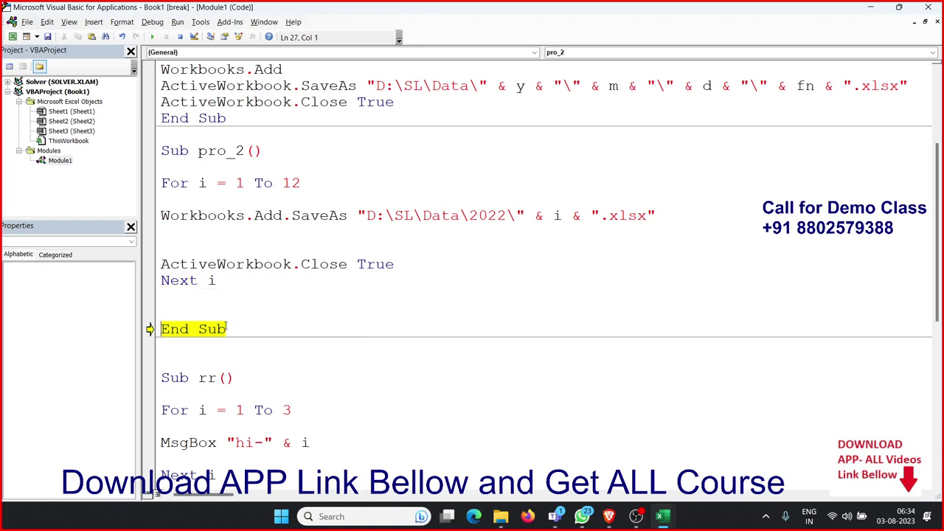
key(F8)
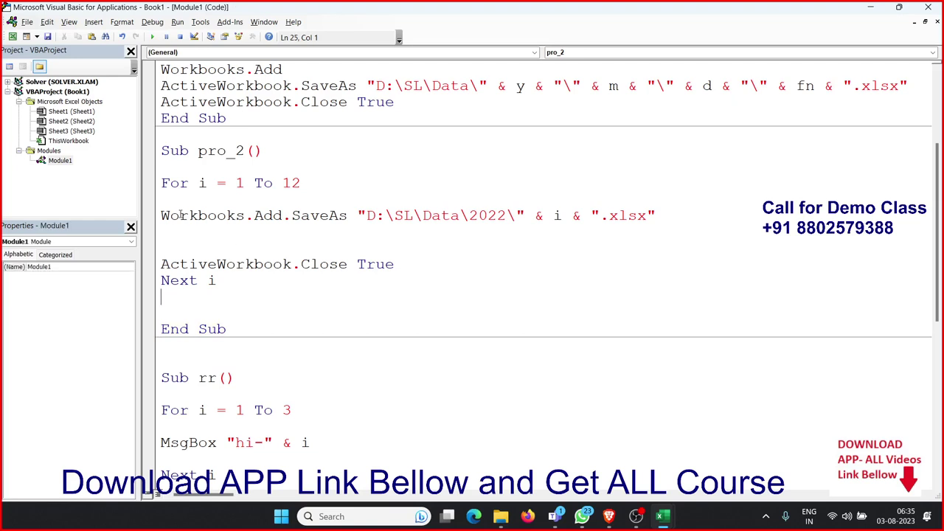
- Select workbooks 1 to 12 in D:\SL\Data\2022, then return to the VBA editor
click(490, 512)
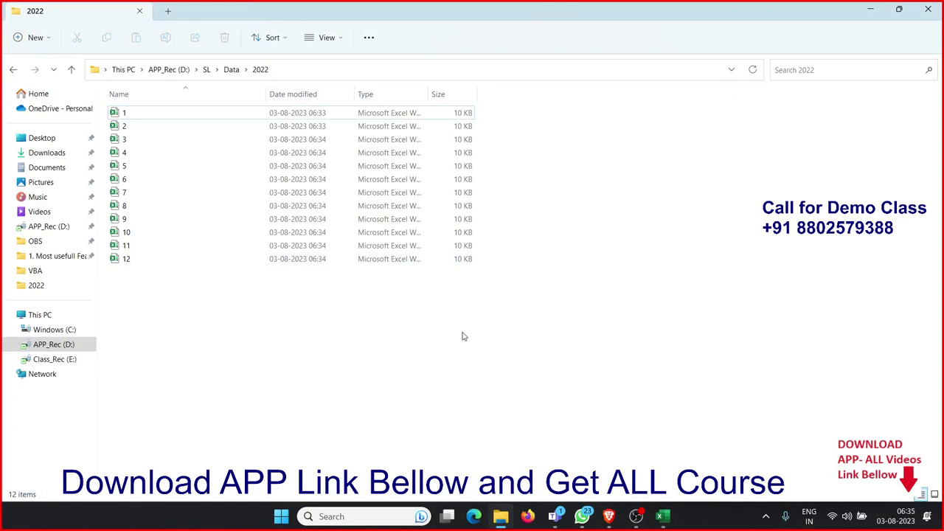
mouse_move(463, 332)
mouse_down()
mouse_move(216, 164)
mouse_move(111, 112)
mouse_up()
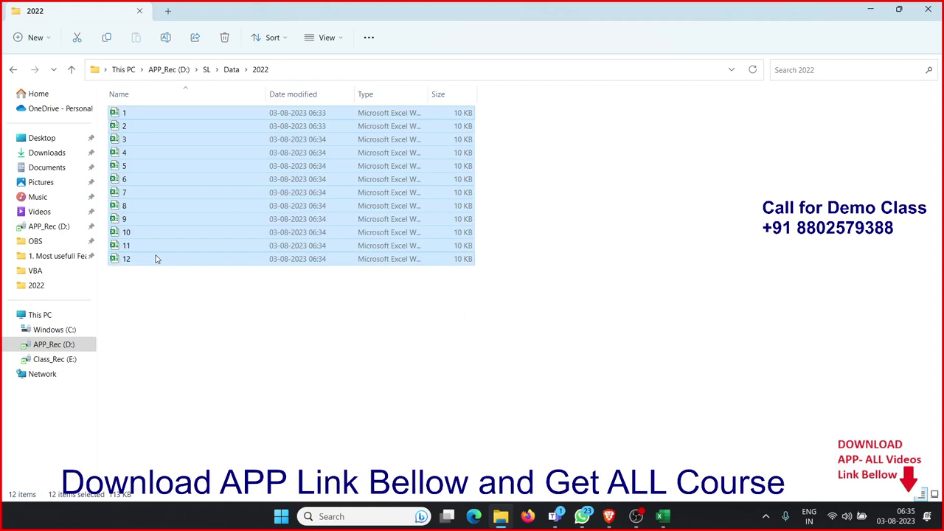
key(alt+Tab)
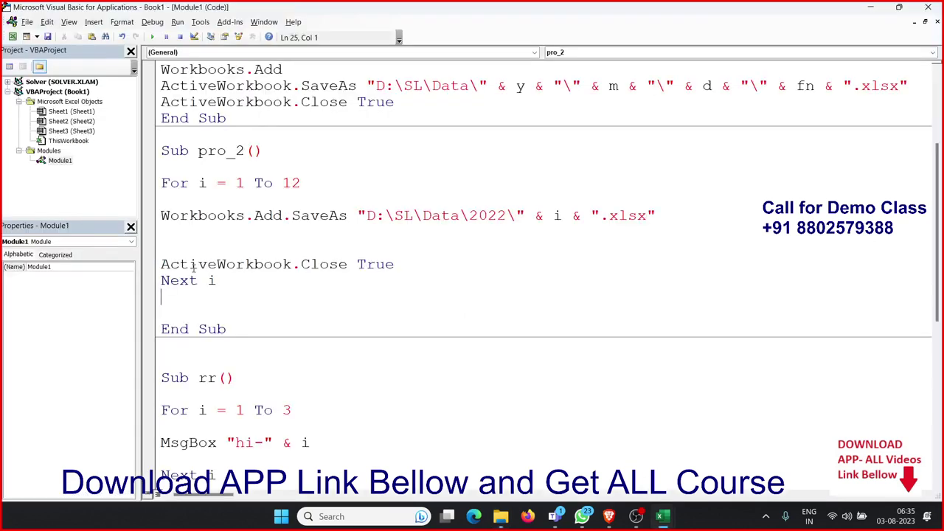
- Highlight the For loop lines of the pro_2 procedure
drag(259, 331, 137, 155)
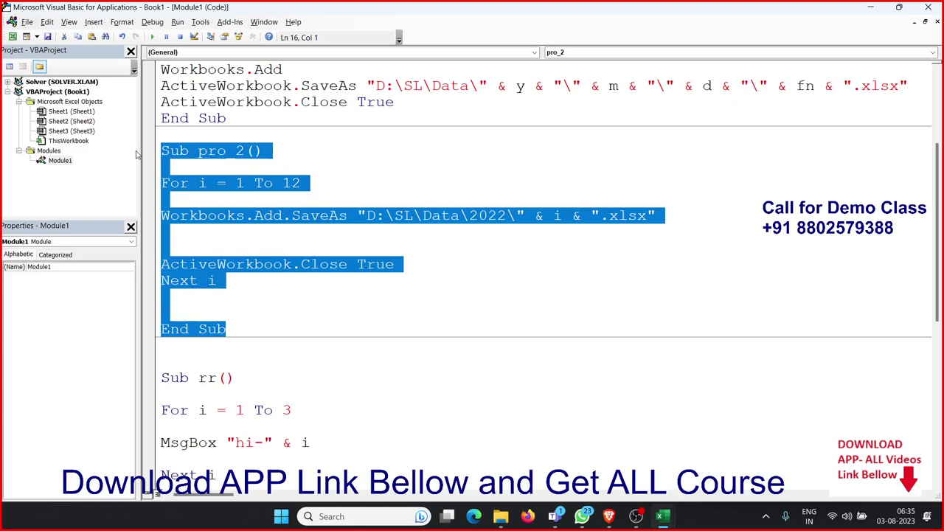
click(242, 241)
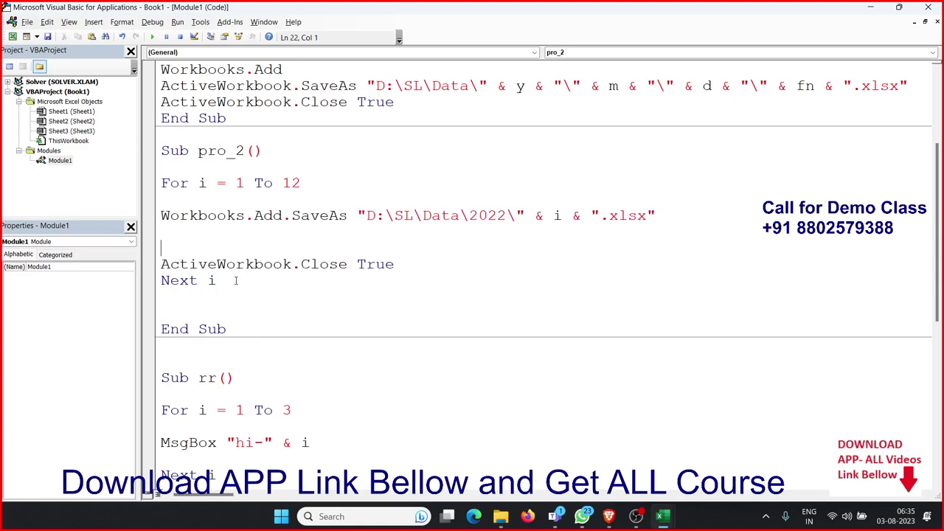
mouse_move(225, 280)
mouse_down()
mouse_move(160, 216)
mouse_move(154, 185)
mouse_up()
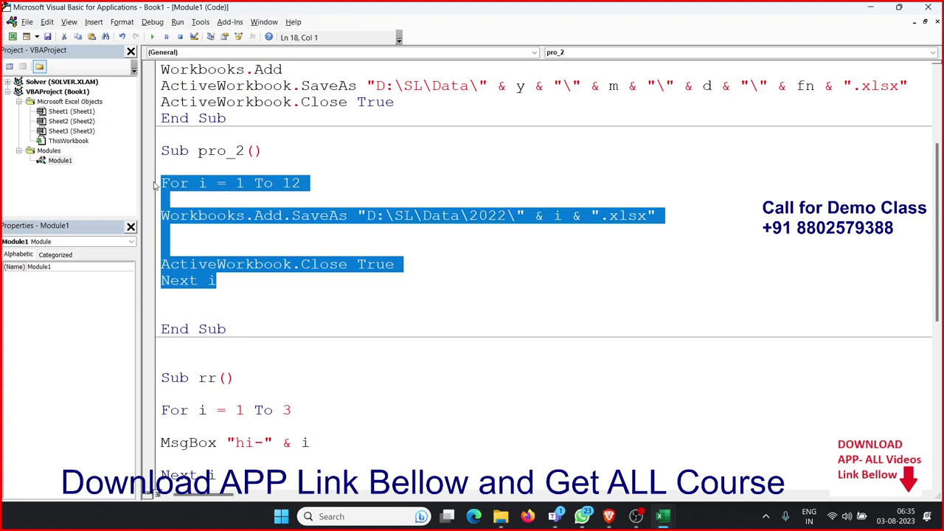
- Delete the twelve numbered workbooks from the 2022 folder and select loop counter i in the code
key(alt+Tab)
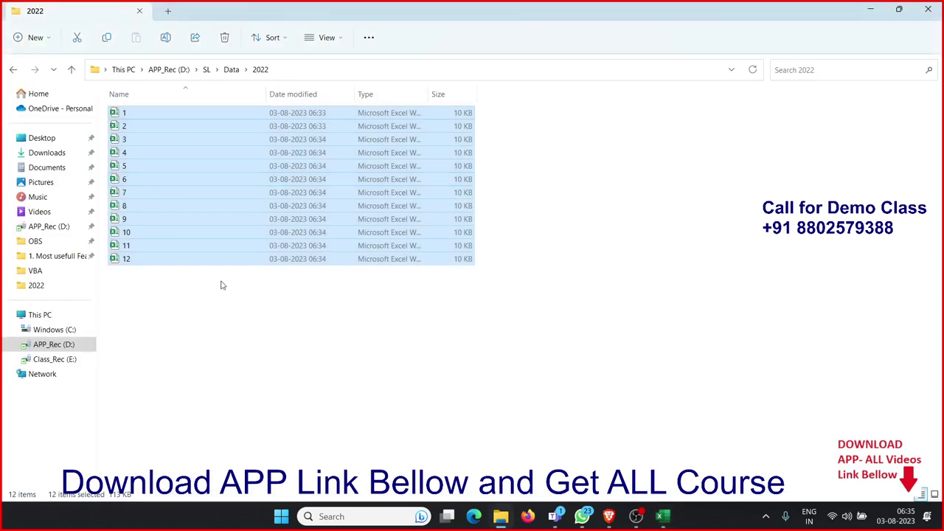
key(Delete)
key(alt+Tab)
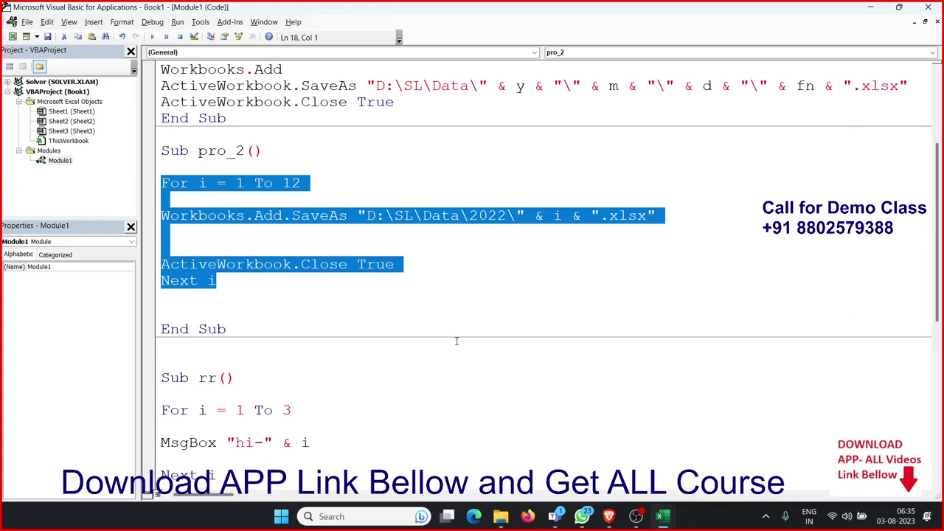
click(512, 279)
double_click(203, 183)
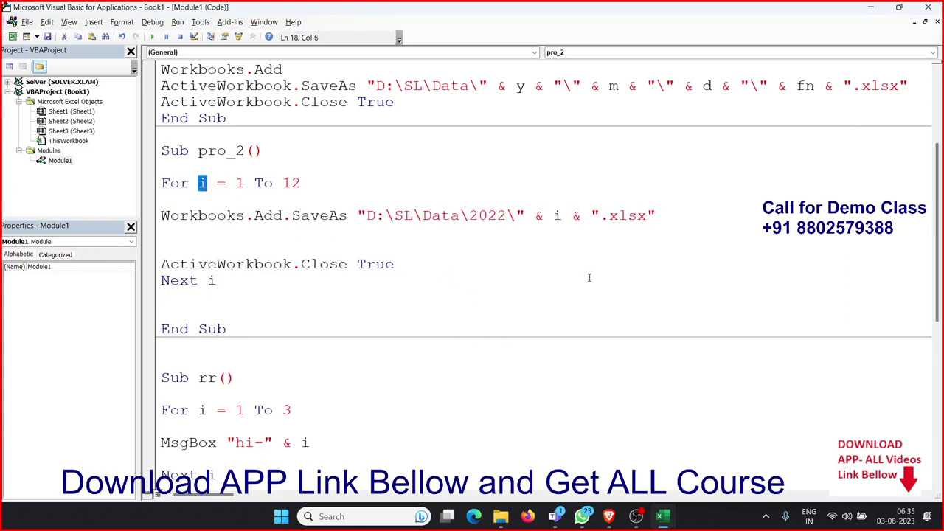
- Review the MonthName call and its month argument in pro_1
scroll(590, 278, up, 1)
scroll(590, 277, up, 2)
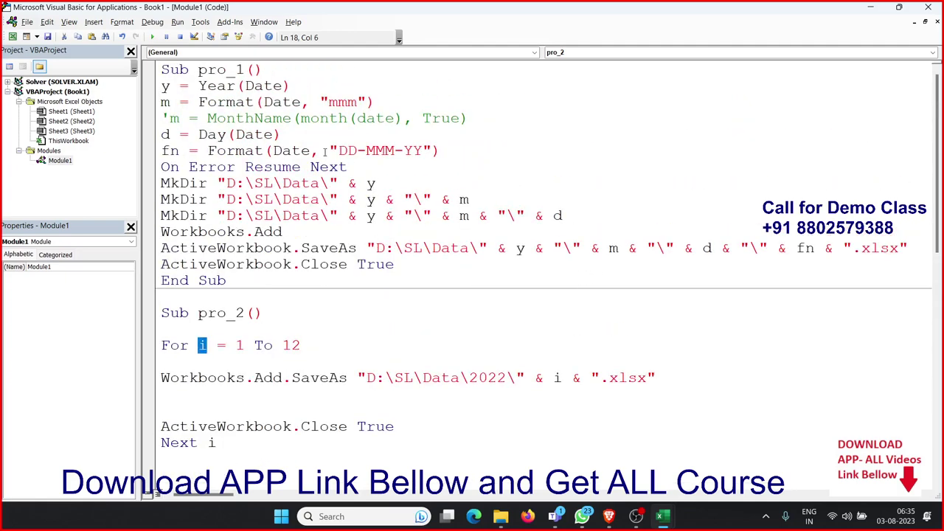
double_click(270, 119)
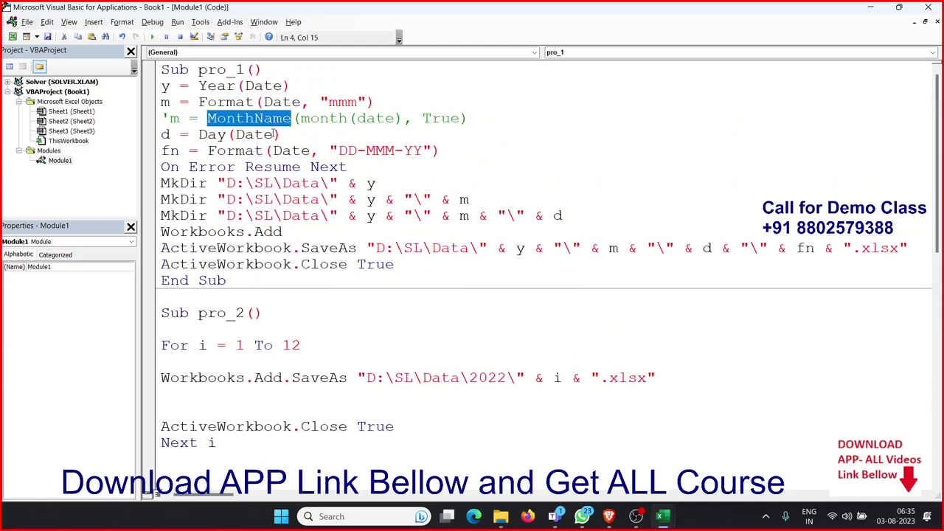
drag(328, 120, 398, 120)
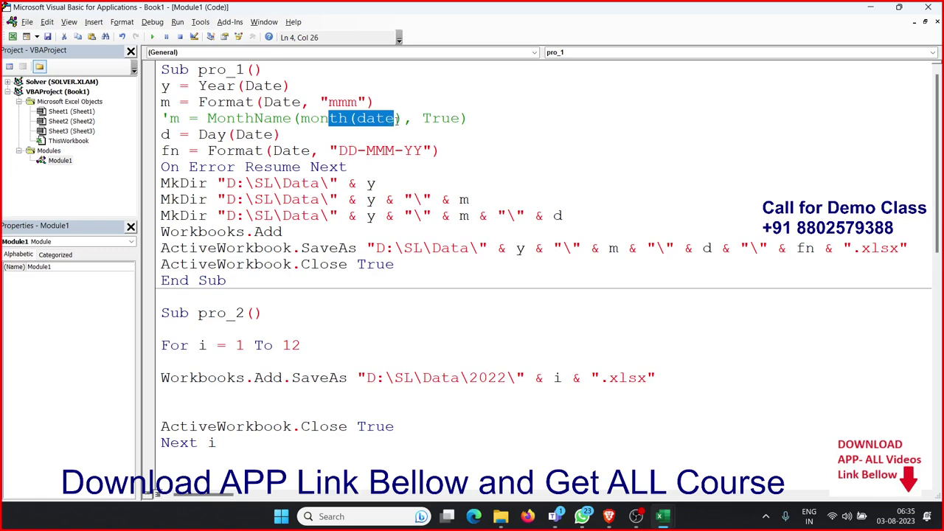
click(440, 120)
- Change the SaveAs filename from i to MonthName(i, True)
scroll(427, 236, down, 2)
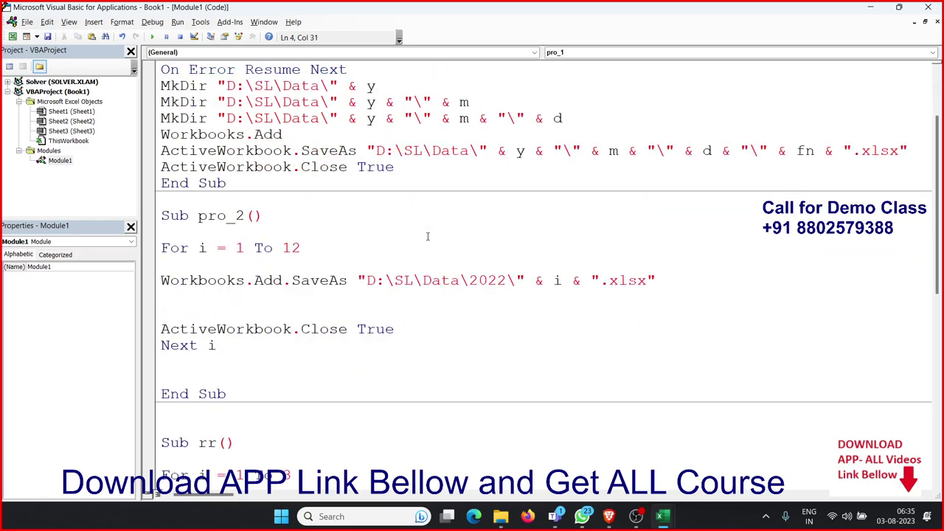
click(553, 281)
text(MonthName)
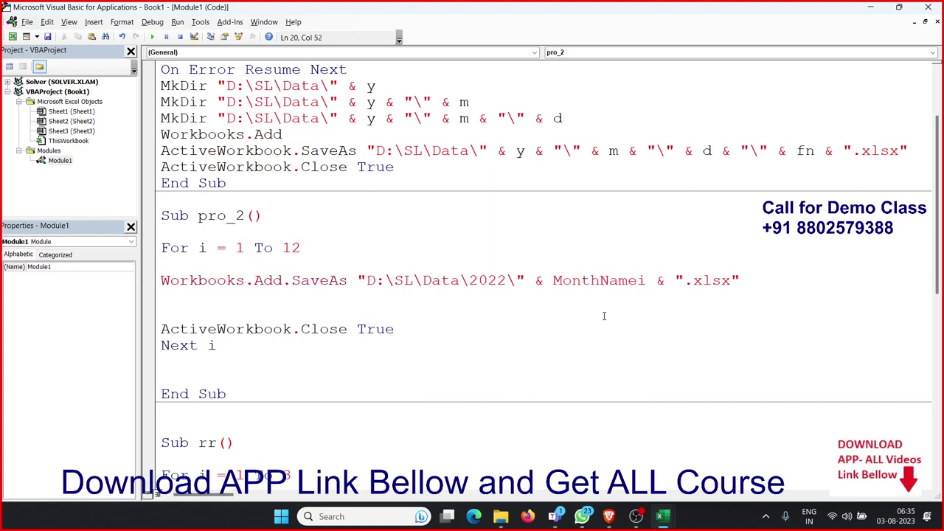
text(()
key(Right)
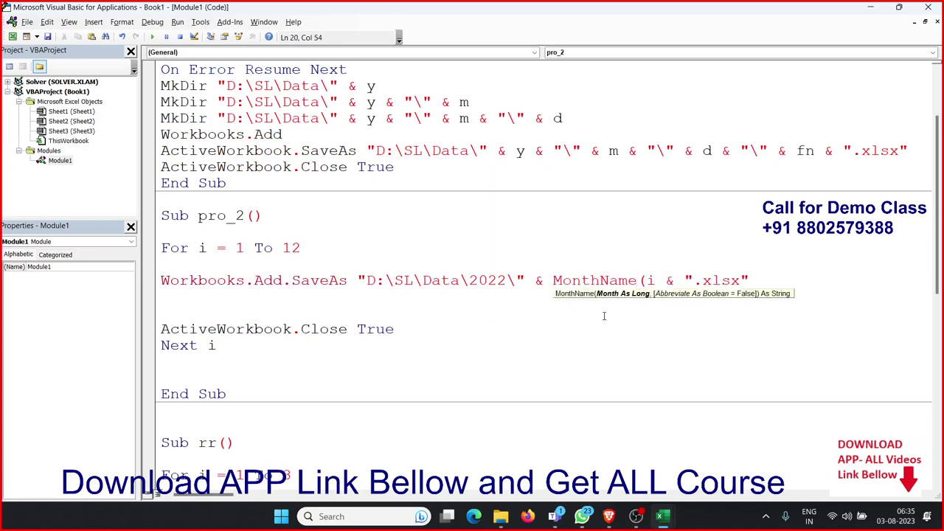
text(,)
key(Down)
key(Down)
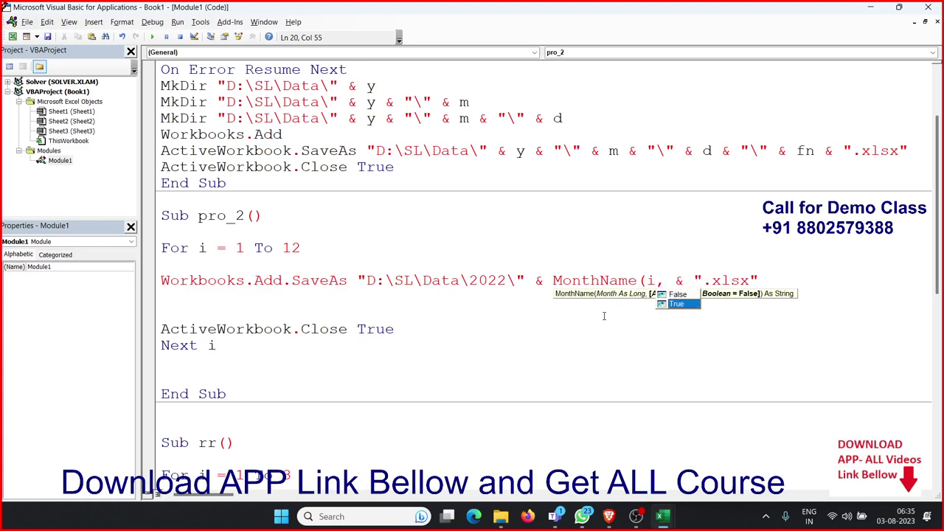
key(Tab)
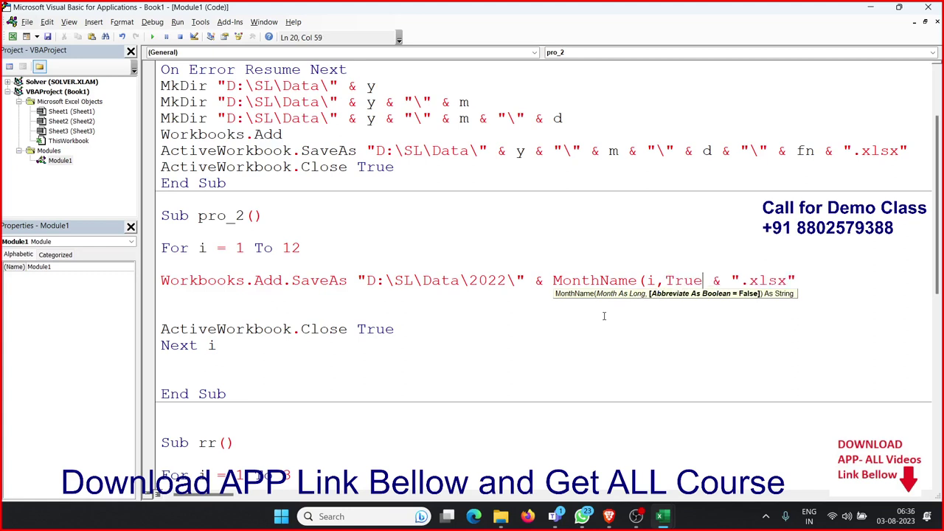
text())
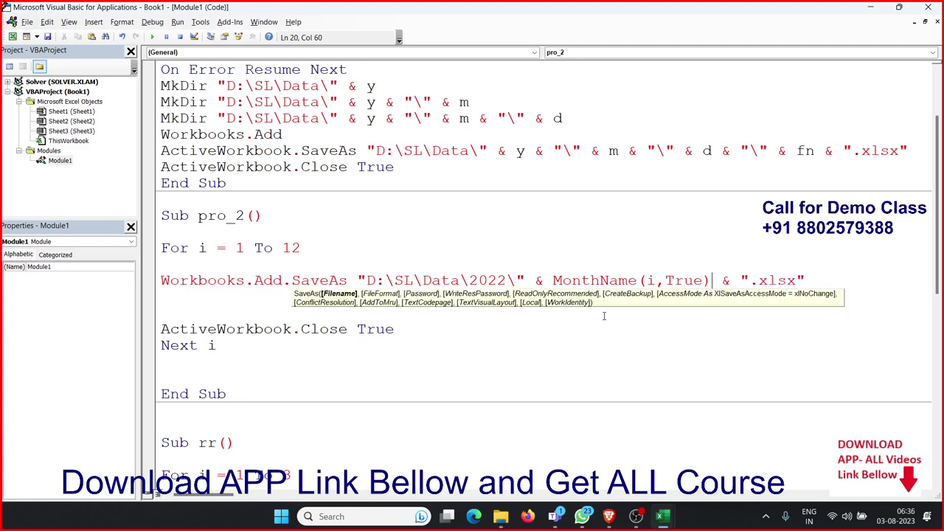
click(653, 362)
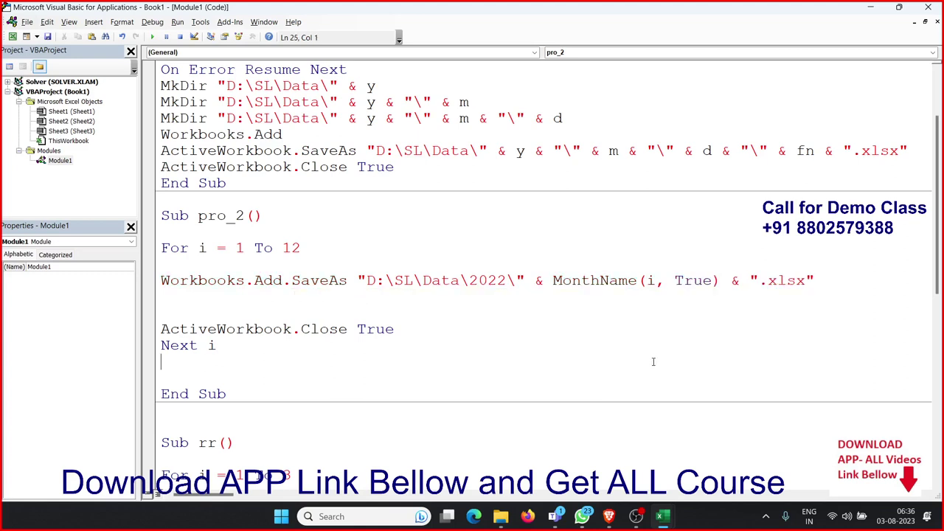
click(584, 306)
- Run pro_2, confirm Jan to Dec workbooks in D:\SL\Data\2022, and delete all twelve
click(152, 37)
click(490, 520)
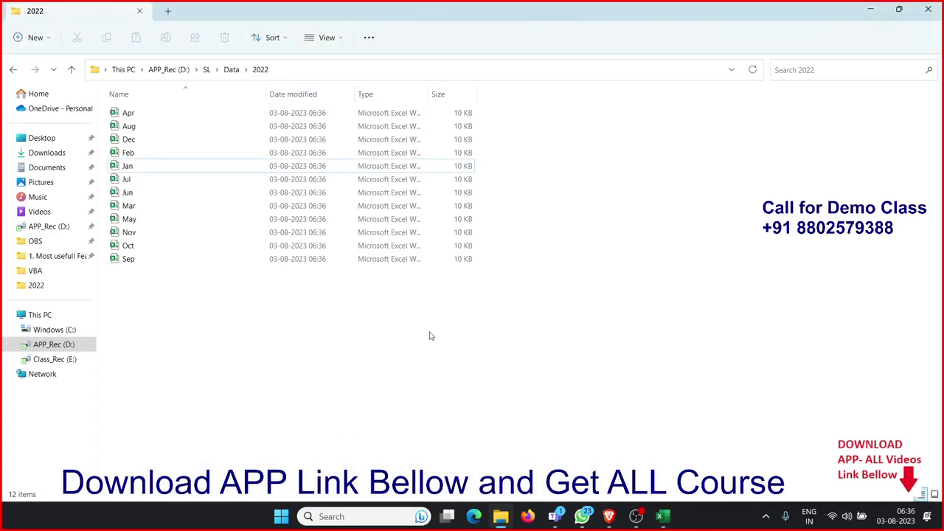
drag(431, 336, 115, 103)
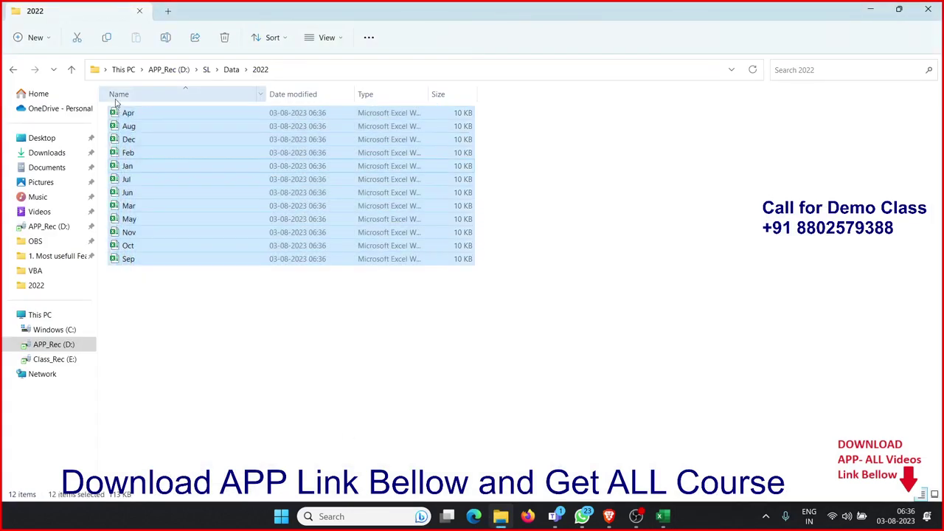
key(Delete)
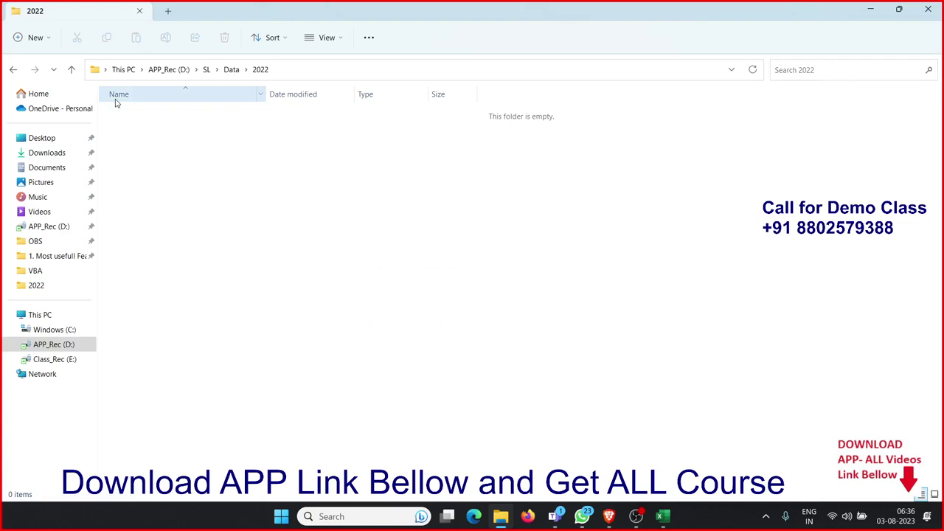
key(alt+Tab)
- Add blank lines above ActiveWorkbook.Close in pro_2 and bring Excel's Book1 sheet forward
key(Return)
key(Return)
key(Return)
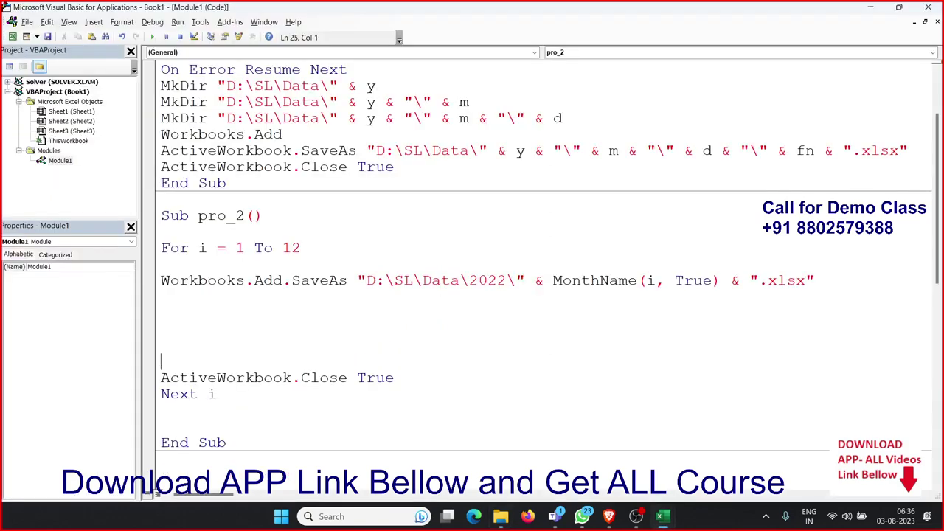
scroll(166, 103, down, 3)
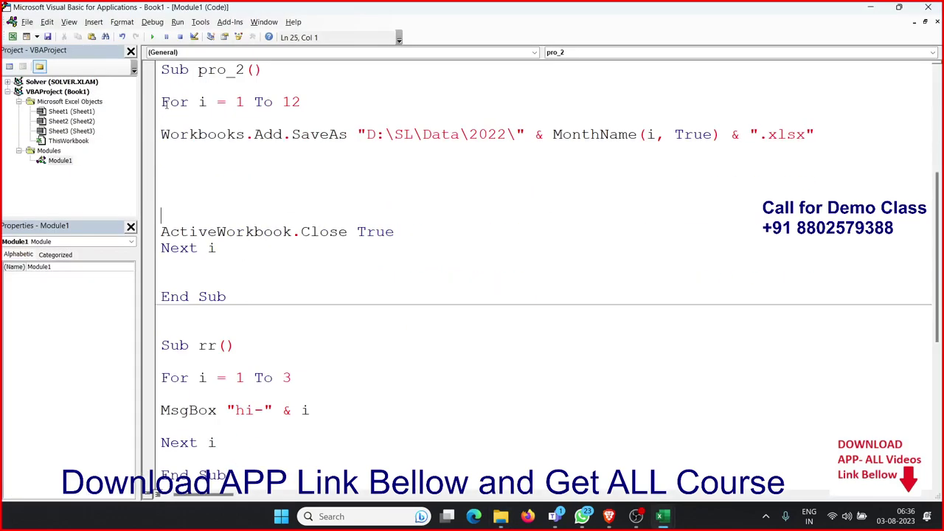
click(249, 173)
mouse_move(661, 517)
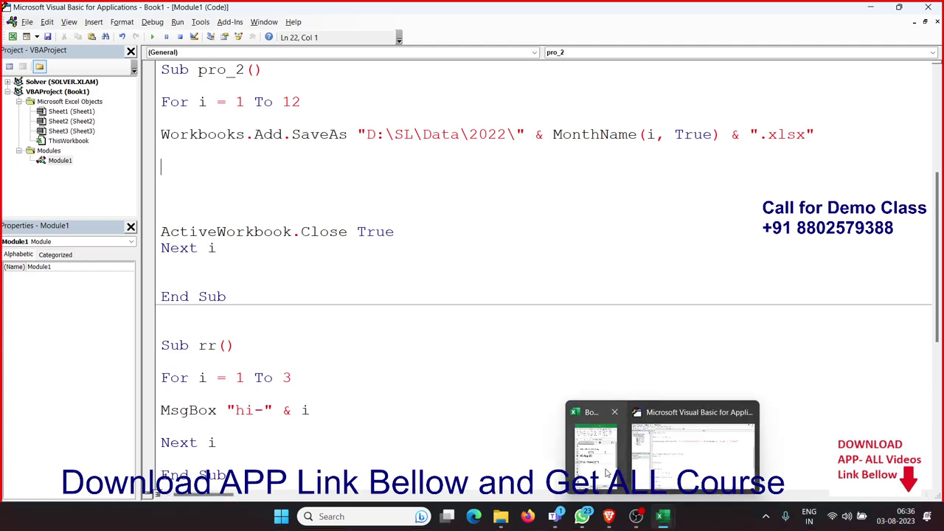
click(596, 452)
click(739, 330)
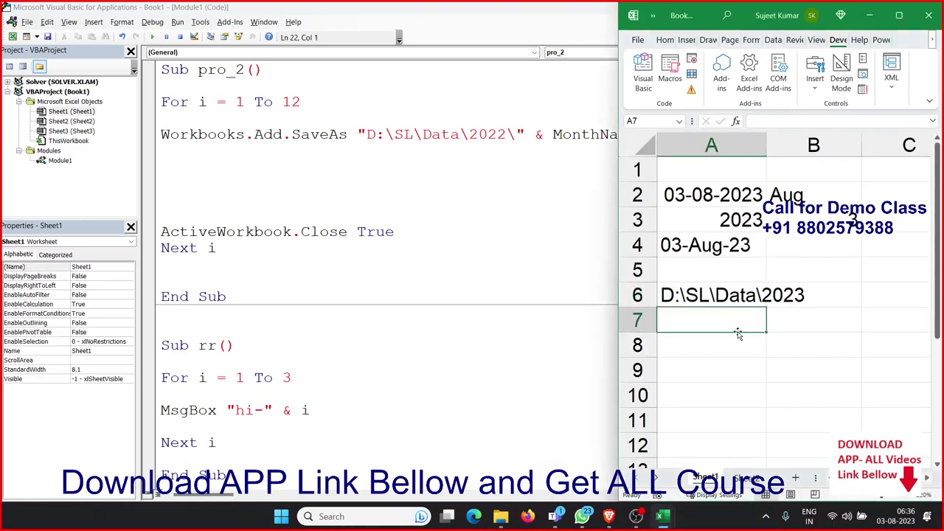
- Enter the label i in A8 and month number 1 in B8
key(Return)
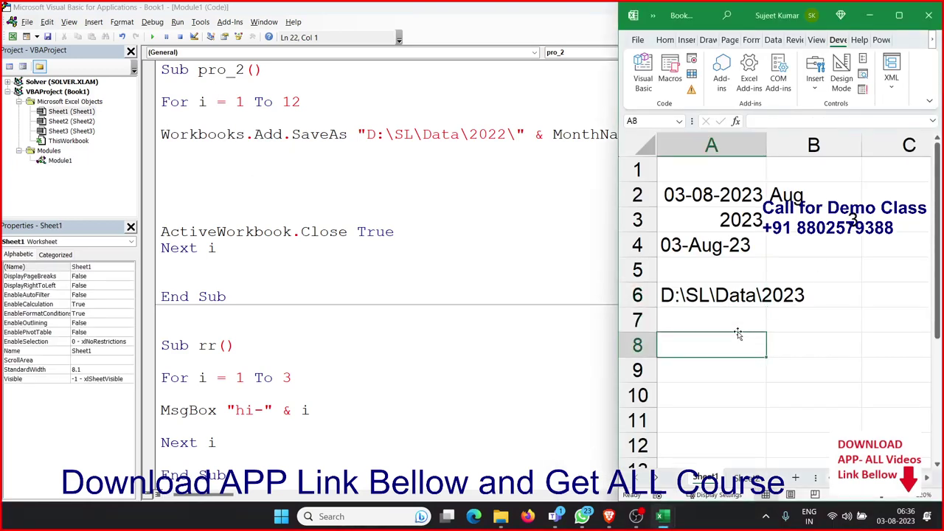
text(i)
key(Tab)
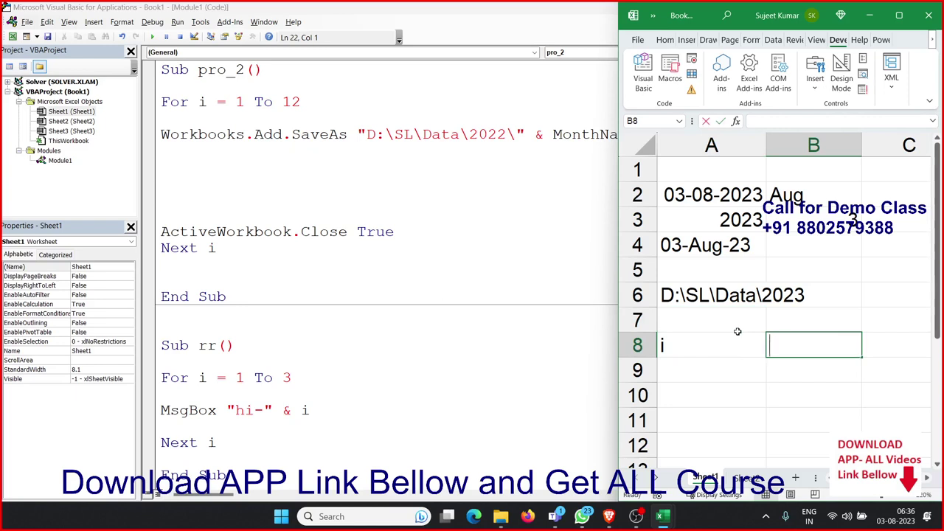
text(1)
key(Return)
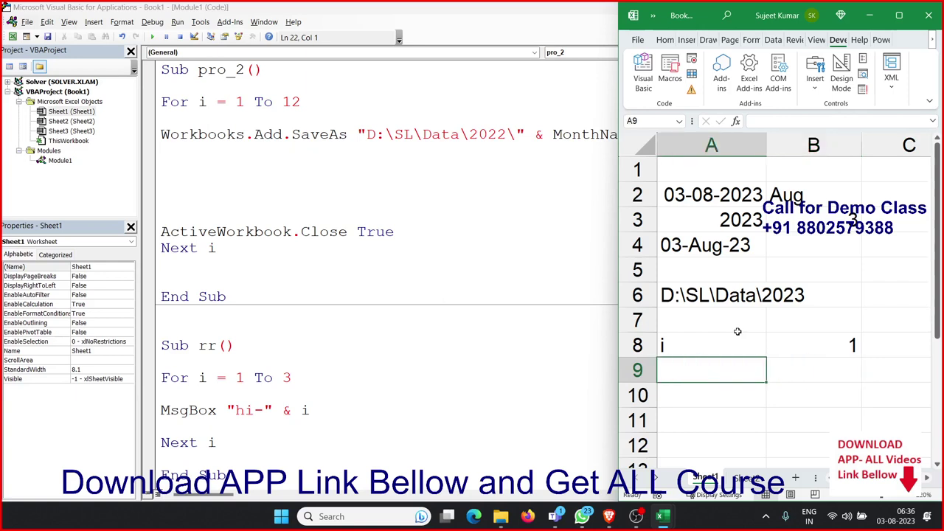
- Enter =DATE(2022,B8,1) in B9
text(=dat)
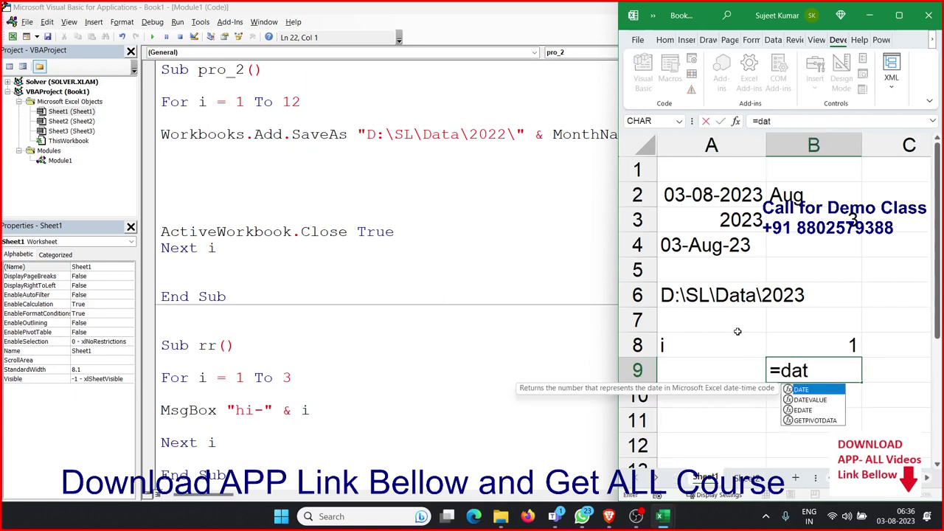
key(Tab)
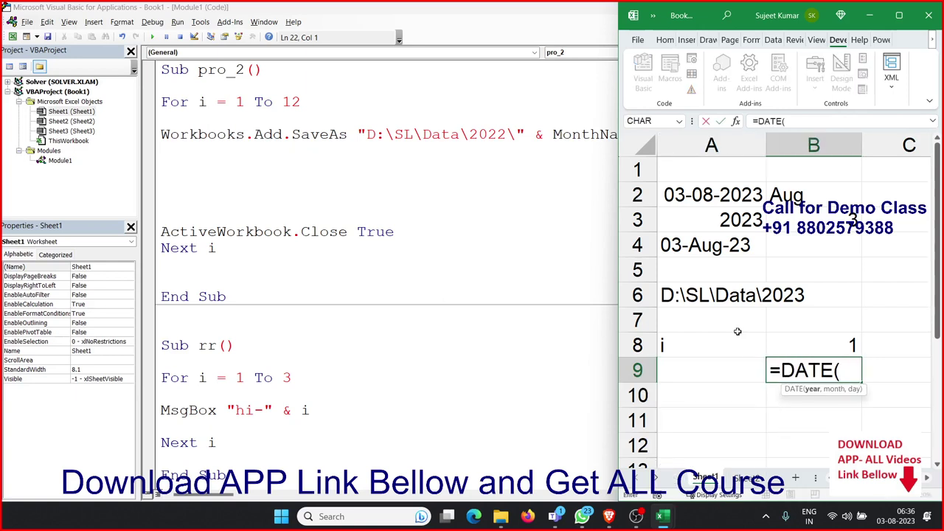
text(2022)
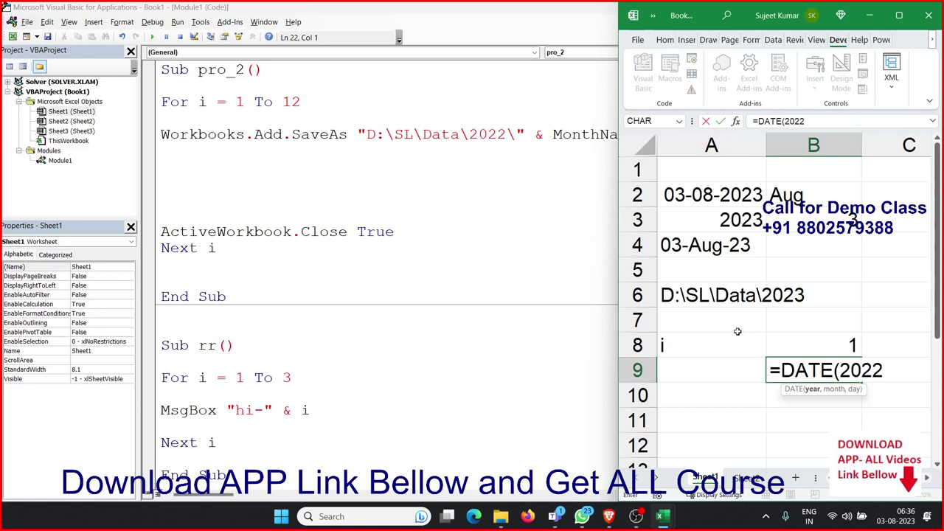
text(,)
key(Up)
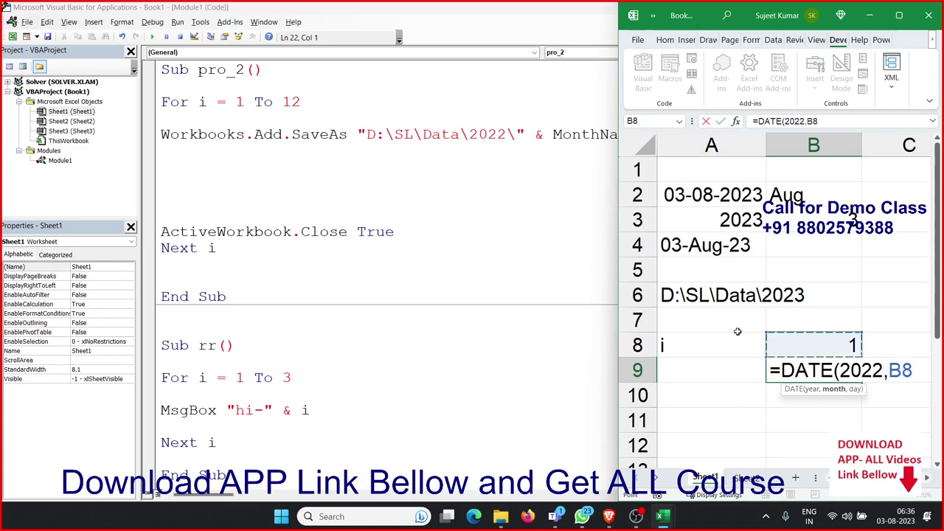
text(,1)
text())
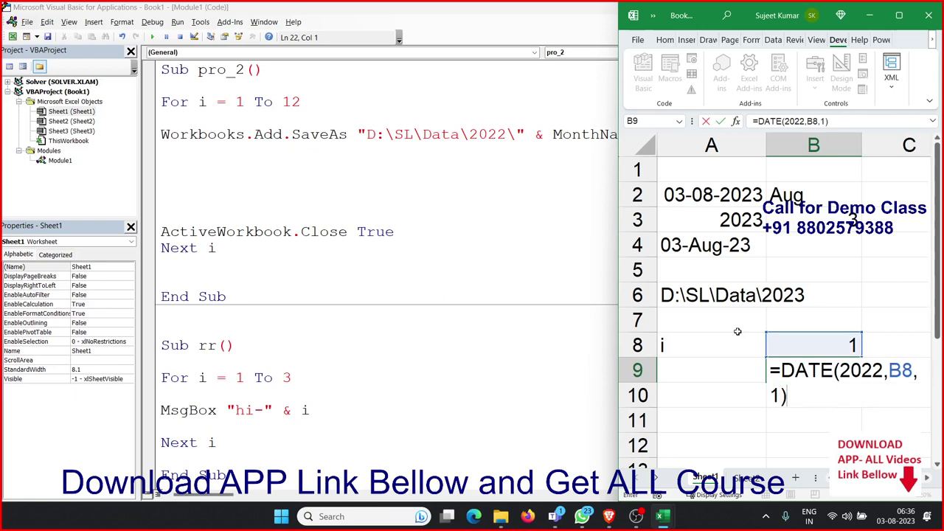
key(Return)
- Test the B9 date by changing B8 to 2 and then 3
key(Up)
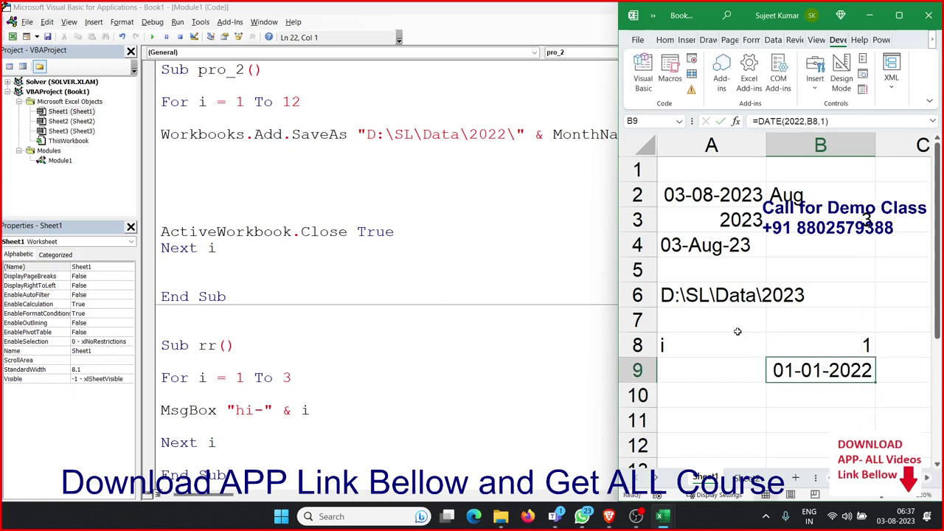
key(Up)
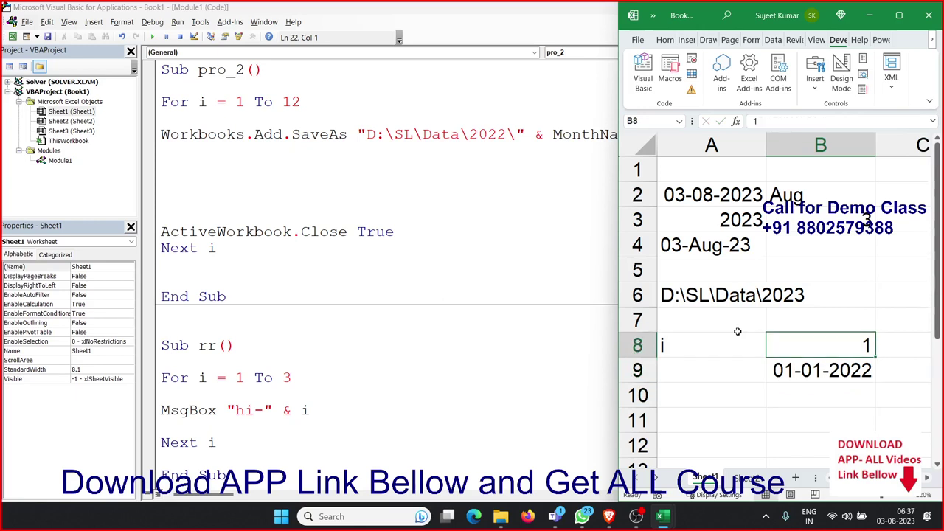
text(2)
key(Return)
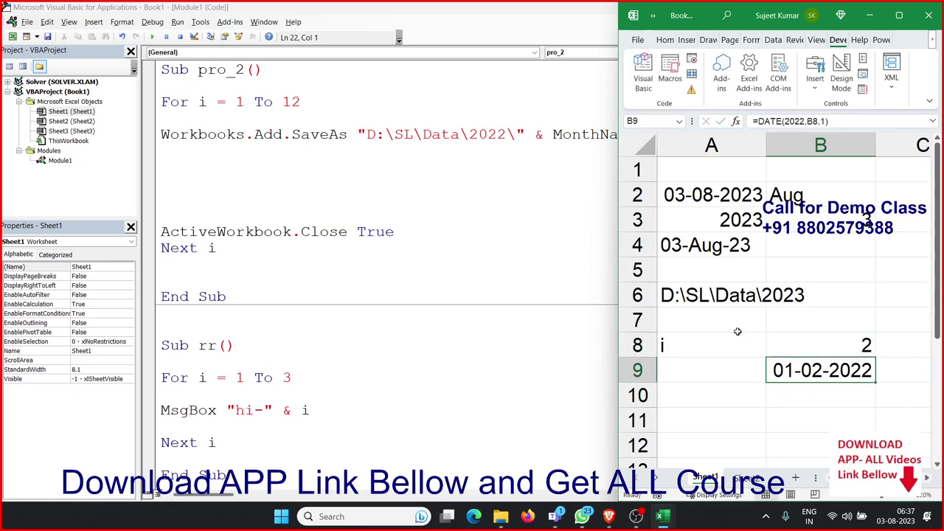
key(Up)
text(3)
key(Return)
key(Down)
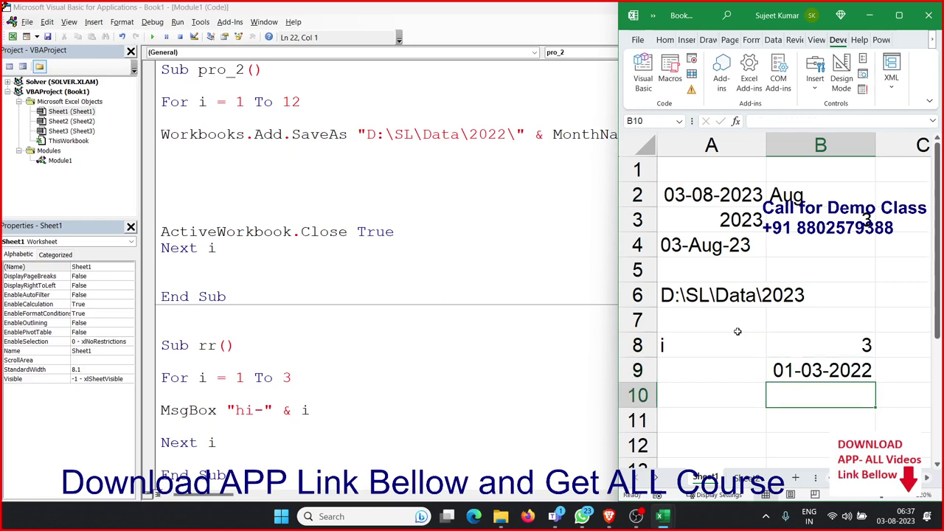
- Enter =EOMONTH(B9,0) in B10 and format it as a date
text(=eo)
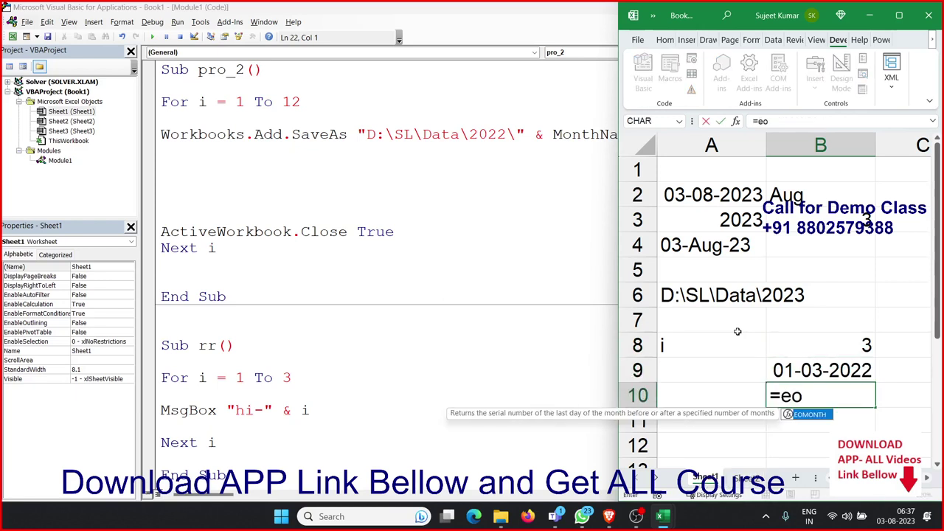
key(Tab)
key(Up)
text(,)
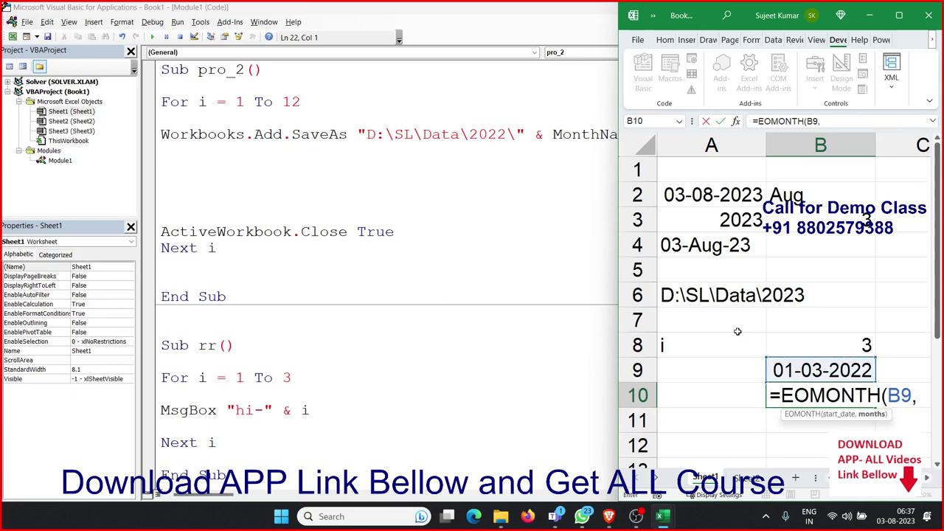
text(0)
key(Return)
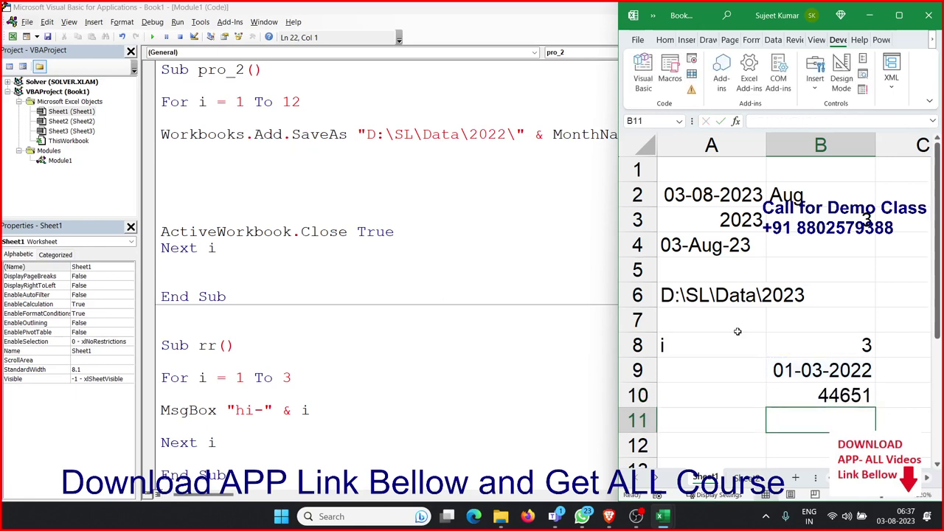
key(Up)
key(ctrl+shift+3)
- Set B8 back to 1 and review the DATE and EOMONTH formulas in B9 and B10
key(Up)
key(Up)
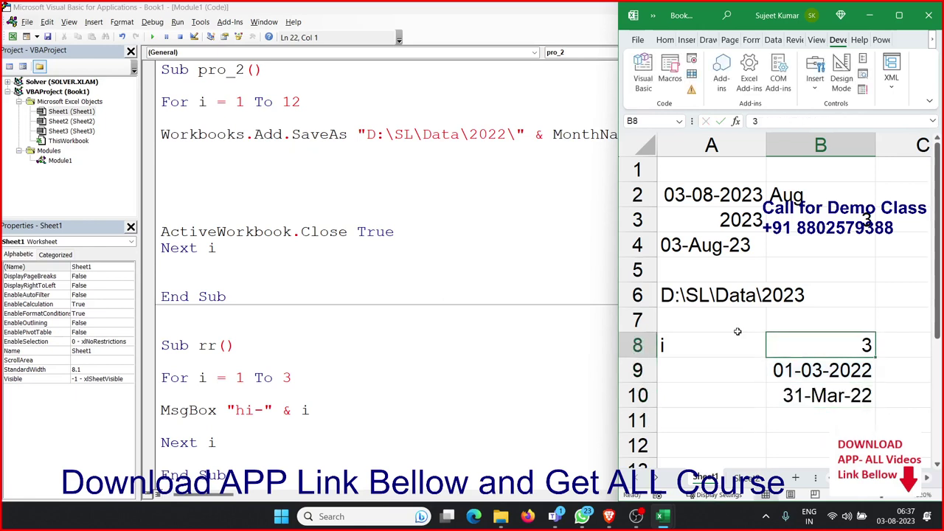
text(1)
key(Return)
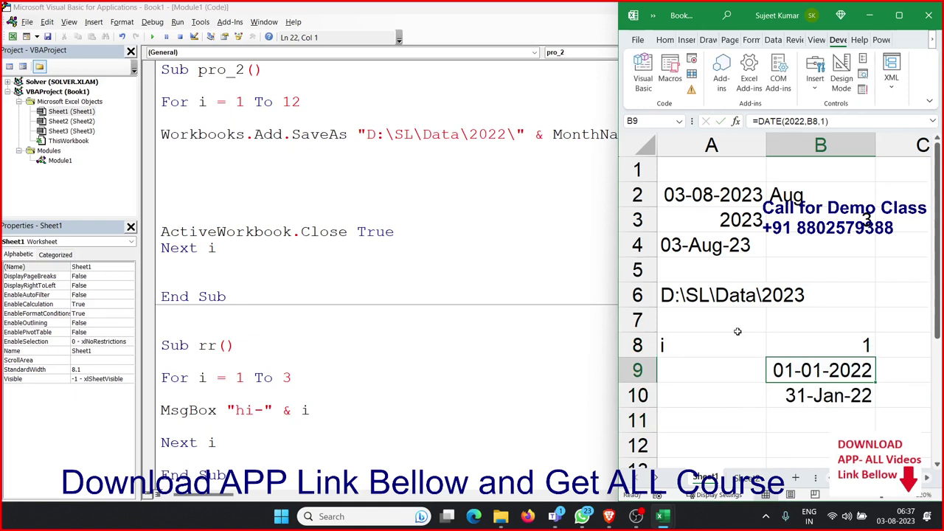
key(F2)
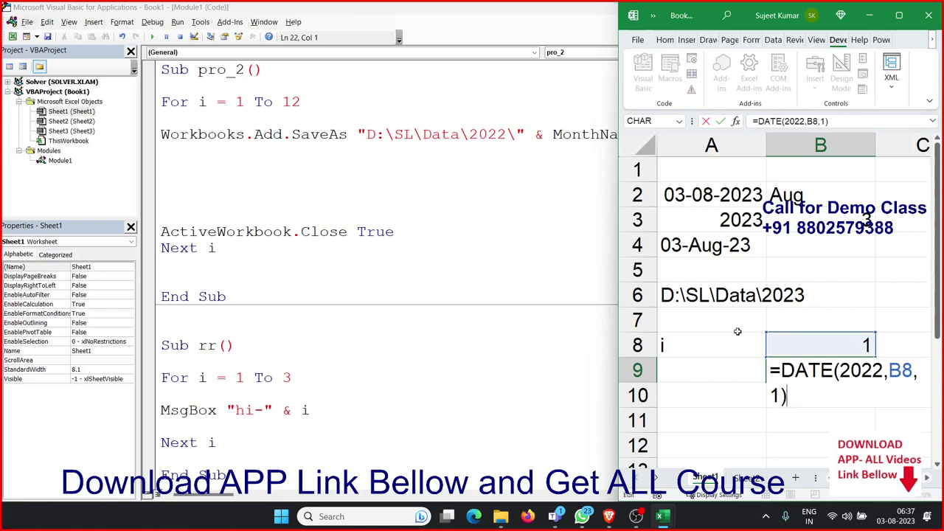
key(Return)
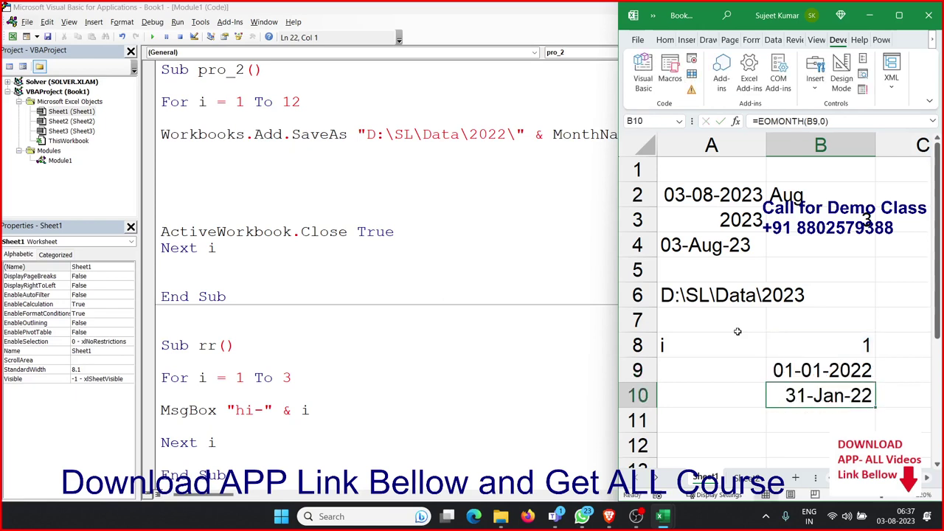
key(F2)
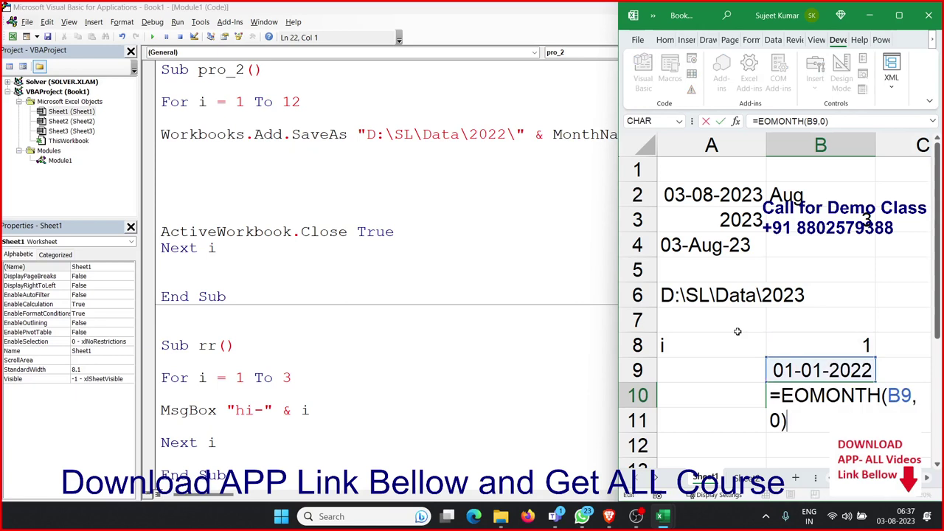
key(Escape)
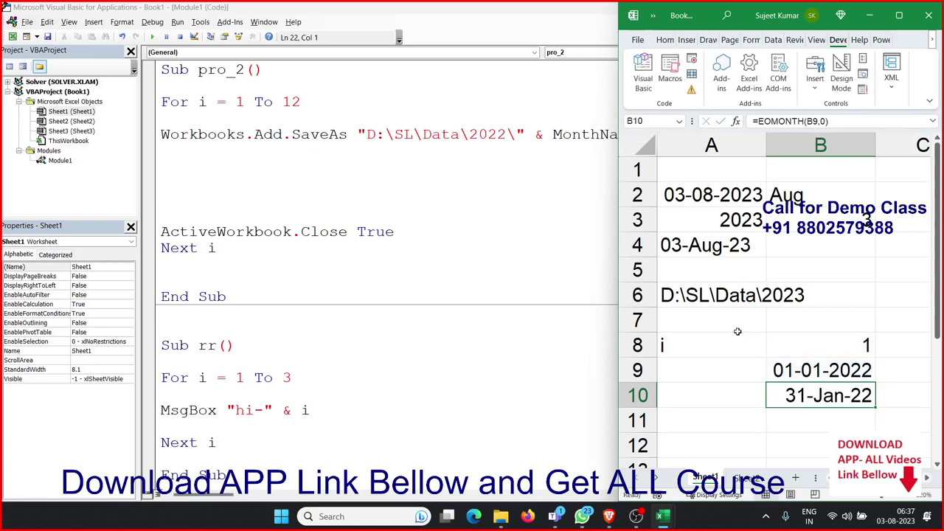
- Set B8 to 2 and enter =DAY(B10) in B11 to get the day count 28
key(Up)
key(Up)
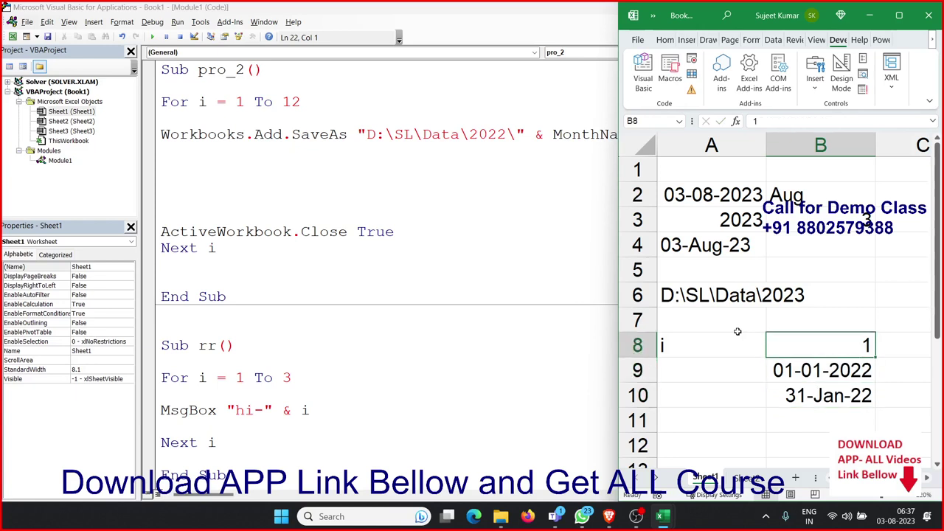
text(2)
key(Return)
key(Down)
key(Down)
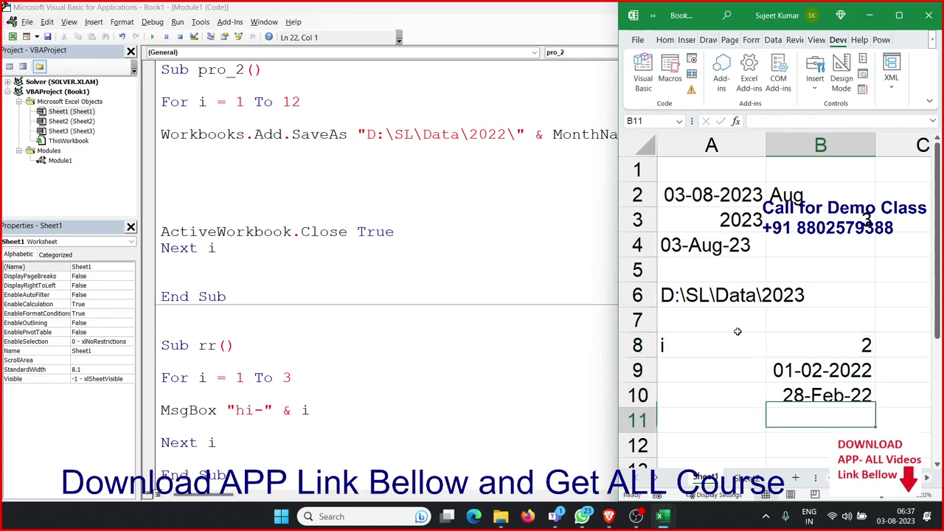
text(=da)
key(Tab)
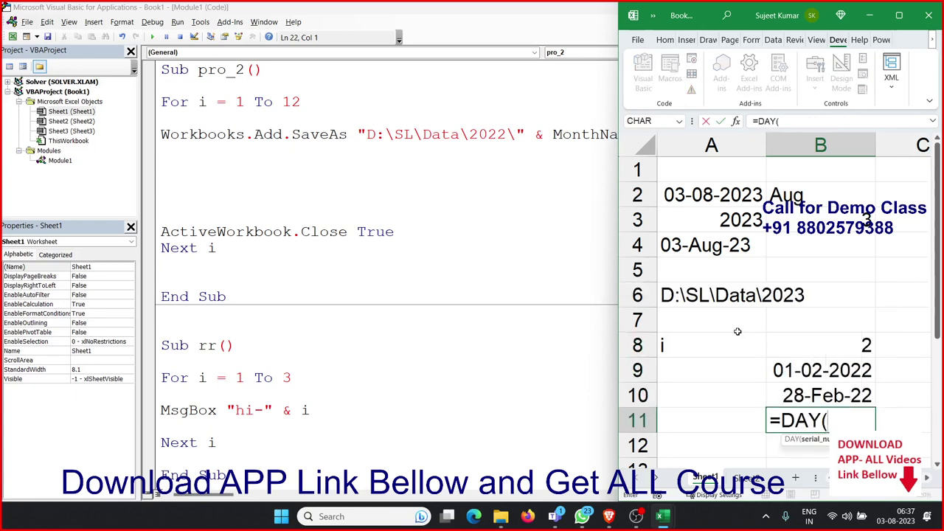
key(Up)
key(Return)
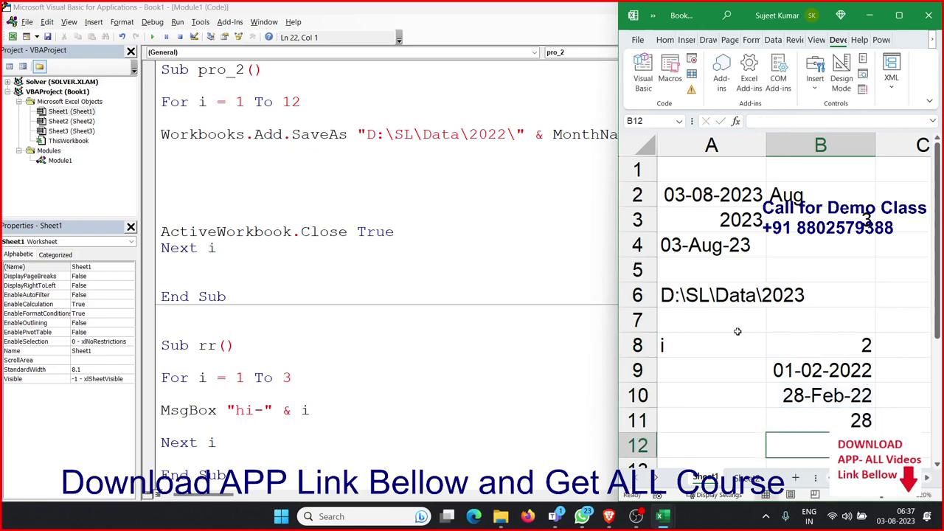
- Check the B8, B10 and B11 cells, then return to the pro_2 code window
key(Up)
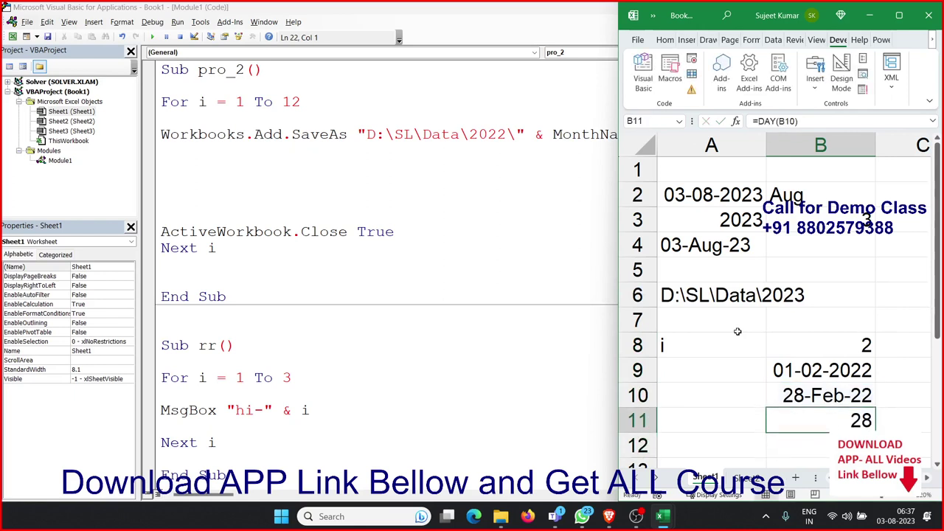
click(797, 357)
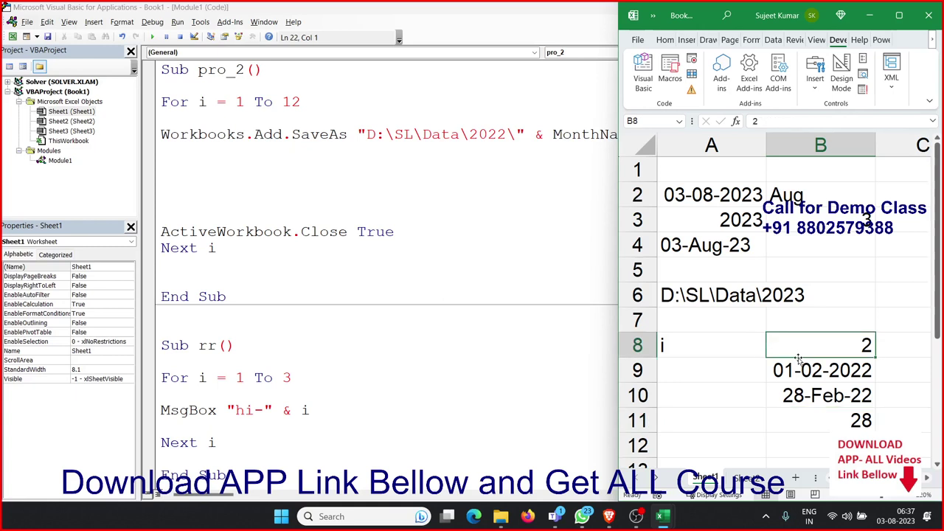
click(798, 383)
click(263, 170)
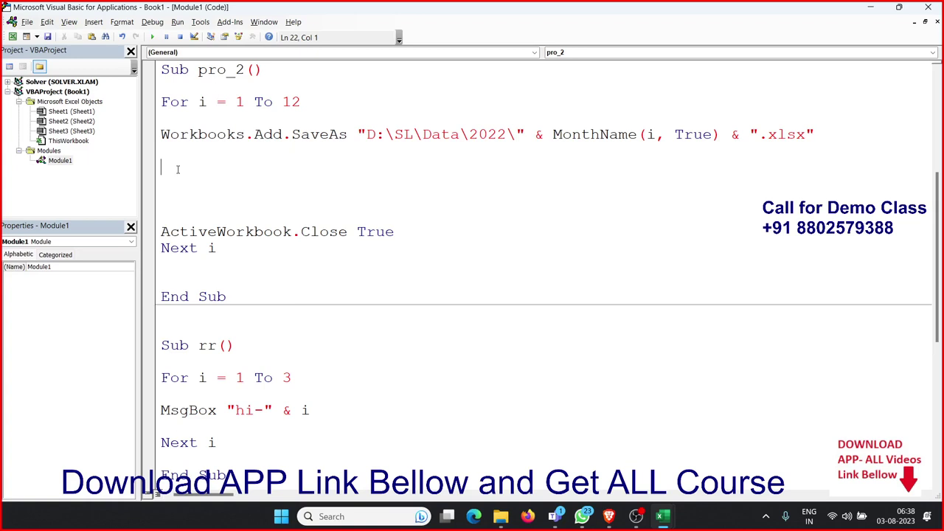
- Type d=dateserial(2022,i,1) in the pro_2 loop and start d=eomonth( on the next line
text(d)
text(=dates)
text(erial()
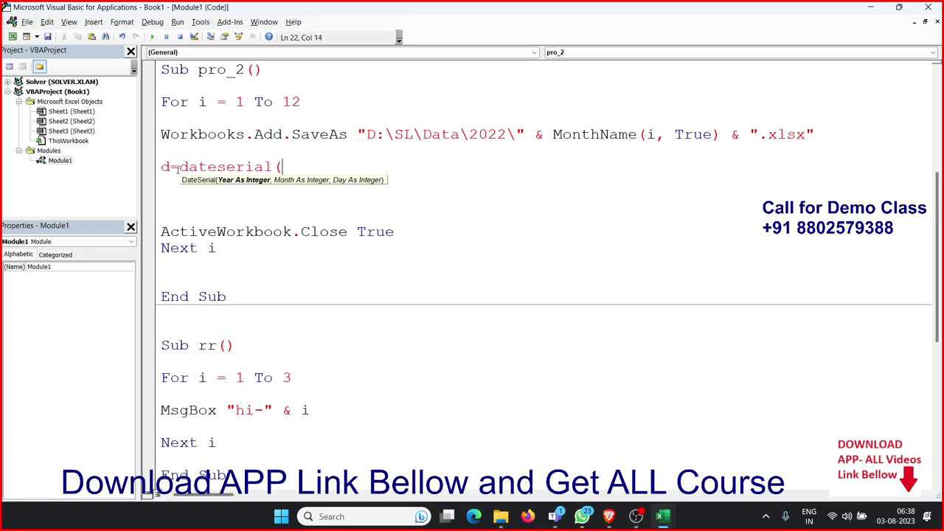
text(2022)
text(,i,)
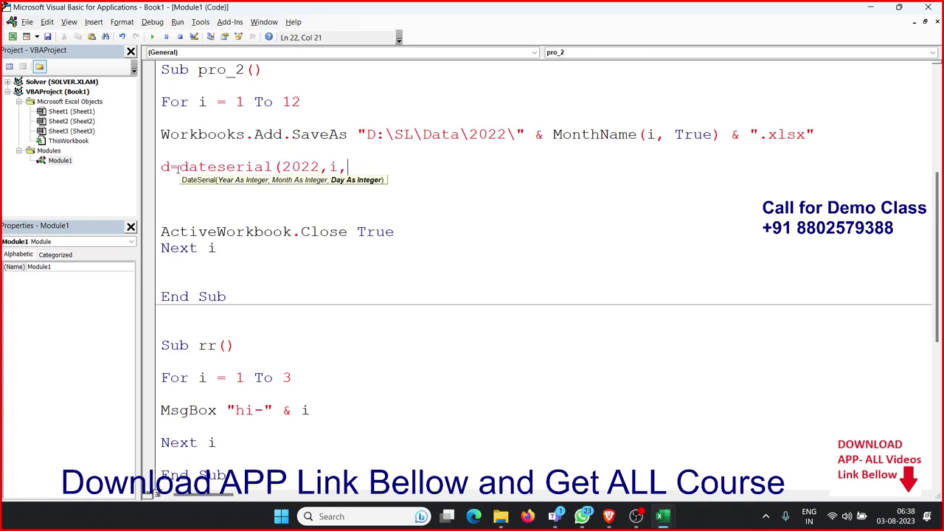
text(1))
key(Return)
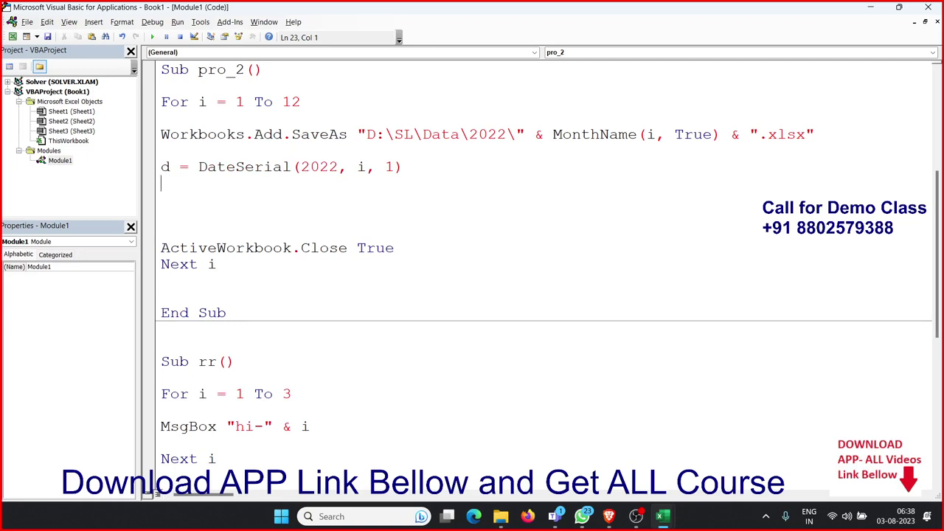
text(d=)
text(e)
text(omonth)
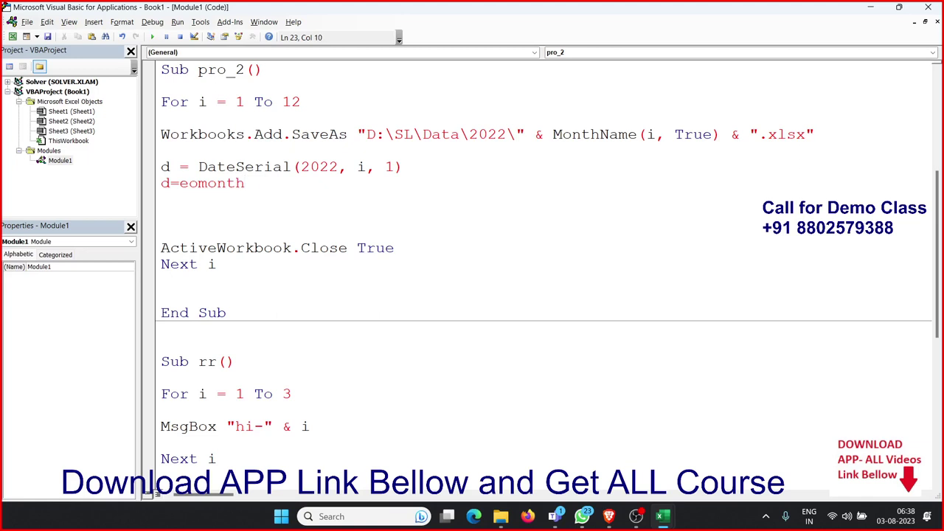
text(()
- Replace the unfinished eomonth call with d = Application.WorksheetFunction.EoMonth(d, 0), fixing the Application typo
key(BackSpace)
key(BackSpace)
key(BackSpace)
key(BackSpace)
key(BackSpace)
key(BackSpace)
key(BackSpace)
text(year)
text(()
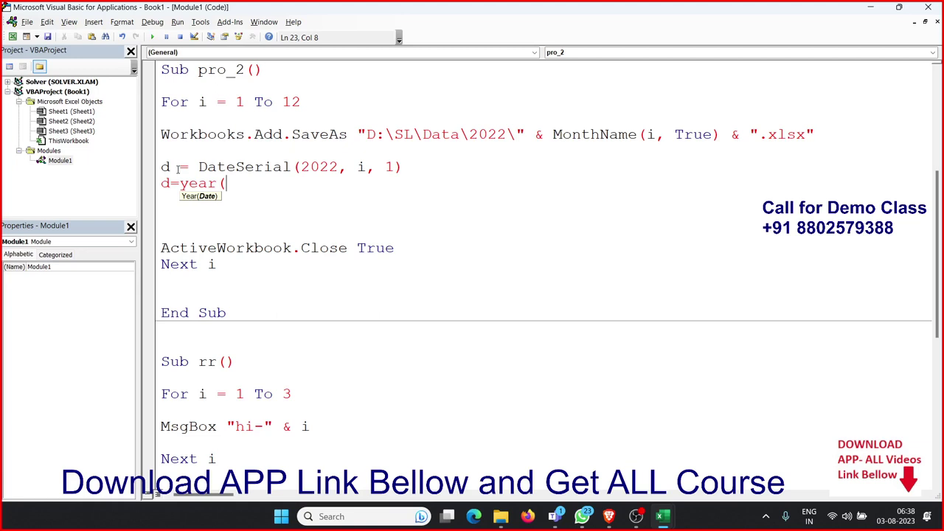
key(BackSpace)
key(BackSpace)
key(BackSpace)
key(BackSpace)
key(BackSpace)
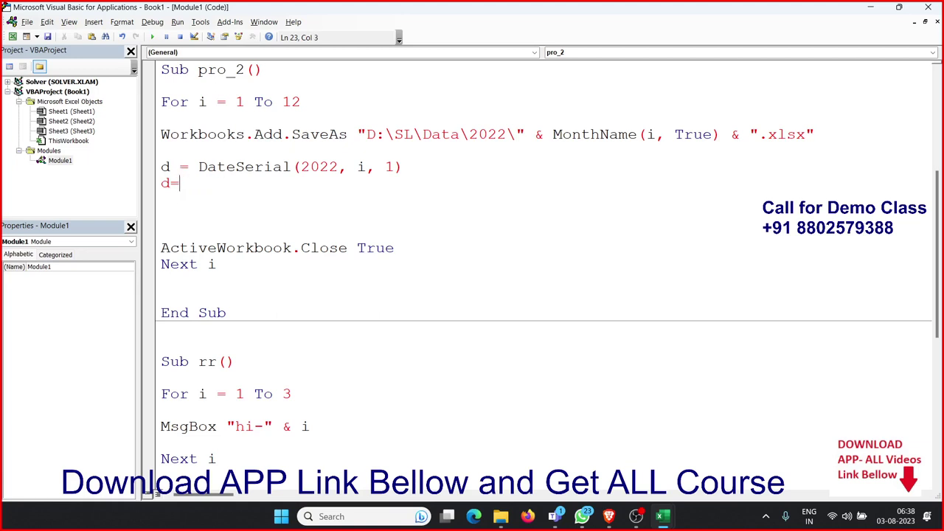
text(applca)
text(tion)
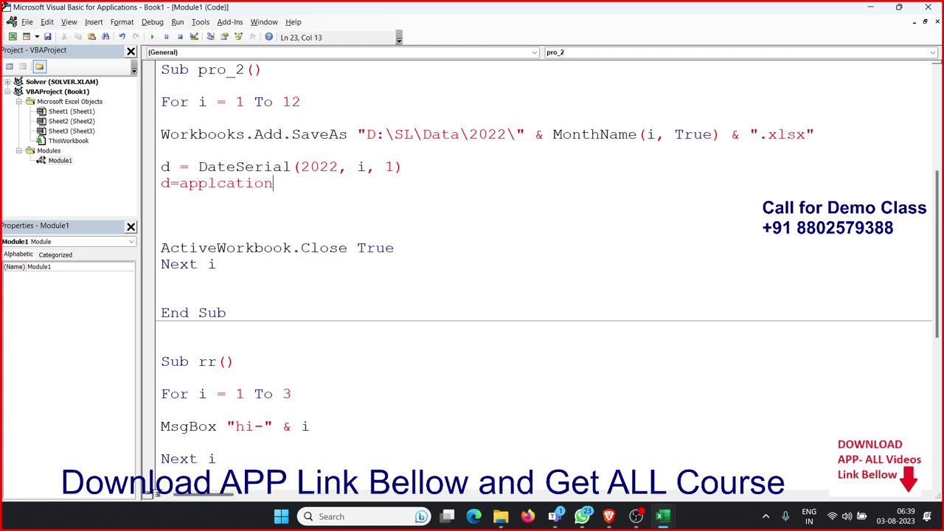
text(.)
key(BackSpace)
key(Left)
key(Left)
key(Left)
key(Left)
key(Left)
text(i)
key(Right)
key(Right)
key(Right)
key(Right)
key(Right)
text(.wo)
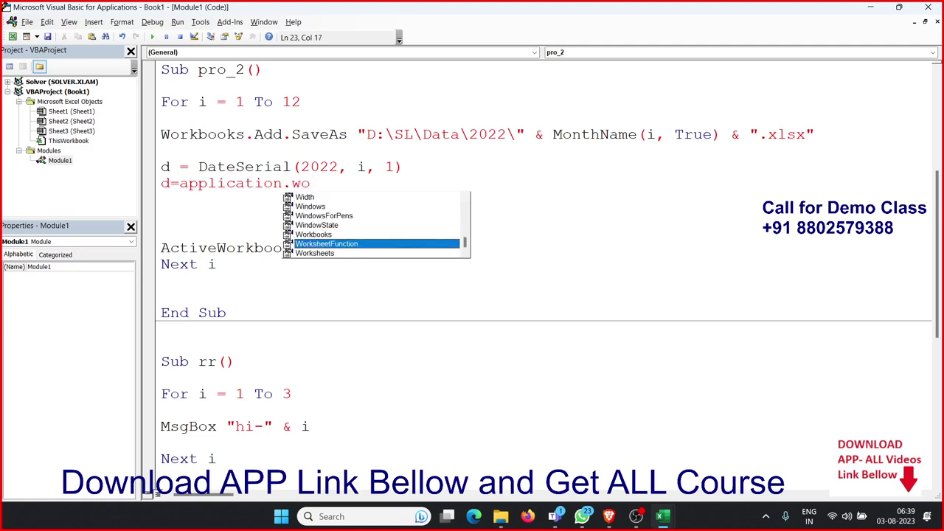
key(Tab)
text(.)
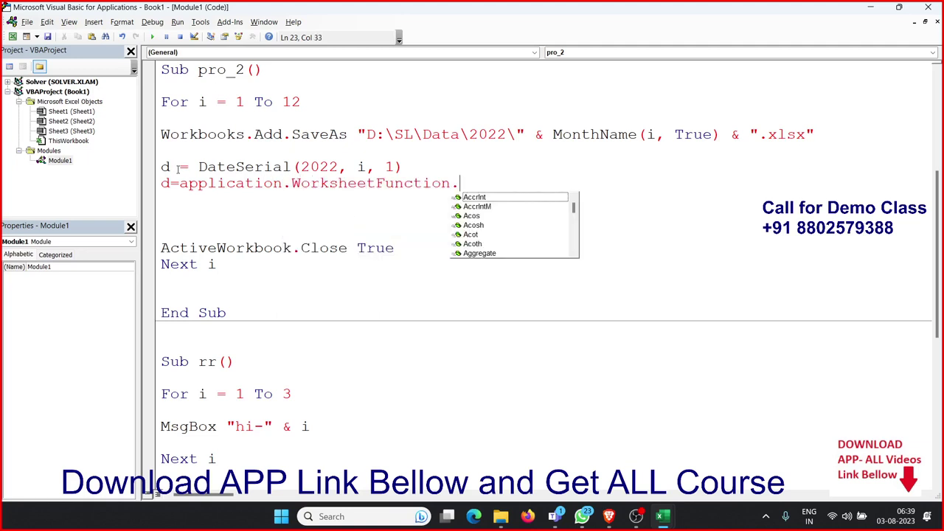
text(eo)
key(Tab)
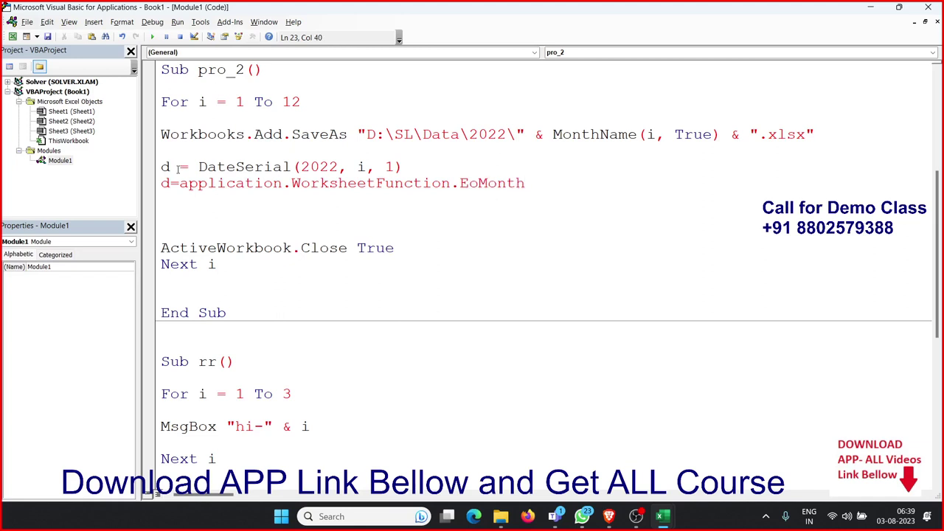
text(()
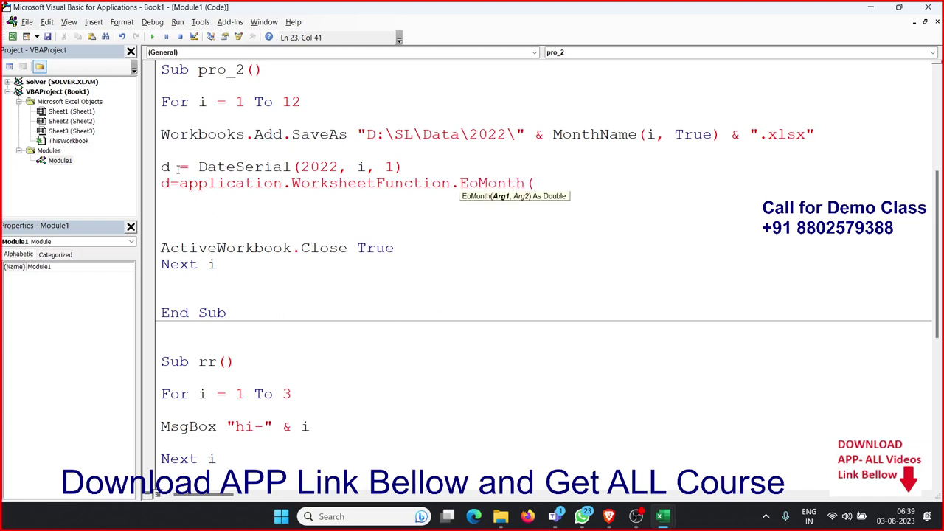
text(d)
text(, 0))
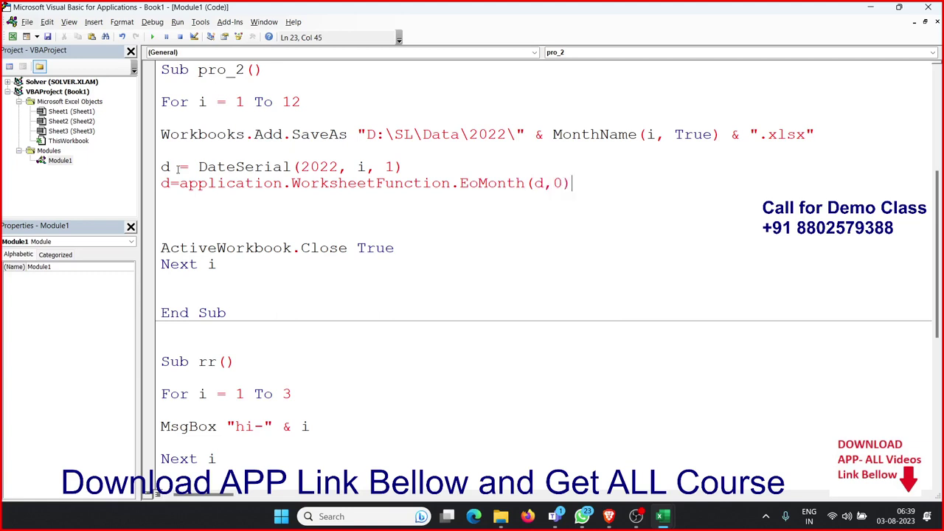
key(Return)
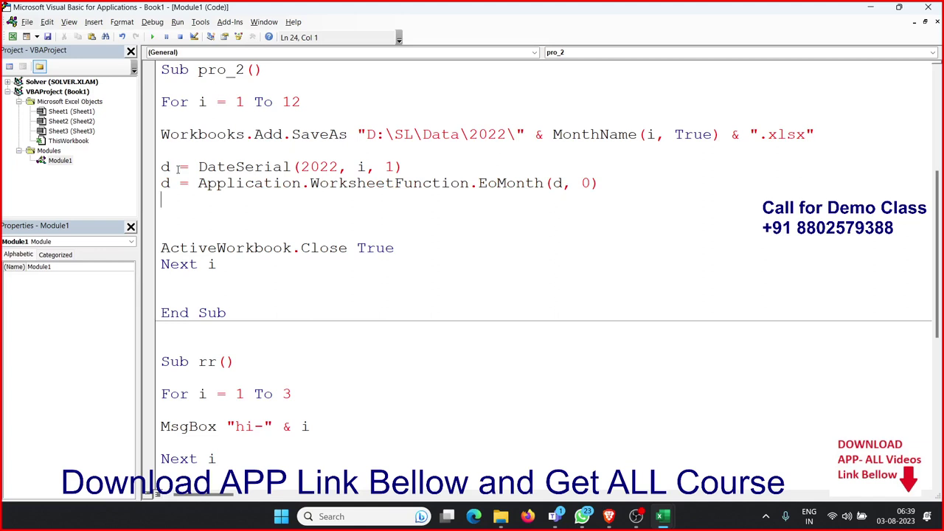
- Add d = Day(d) on the line below the EoMonth line
key(Up)
key(End)
key(Left)
key(Left)
key(Left)
key(Down)
text(d=)
text(day()
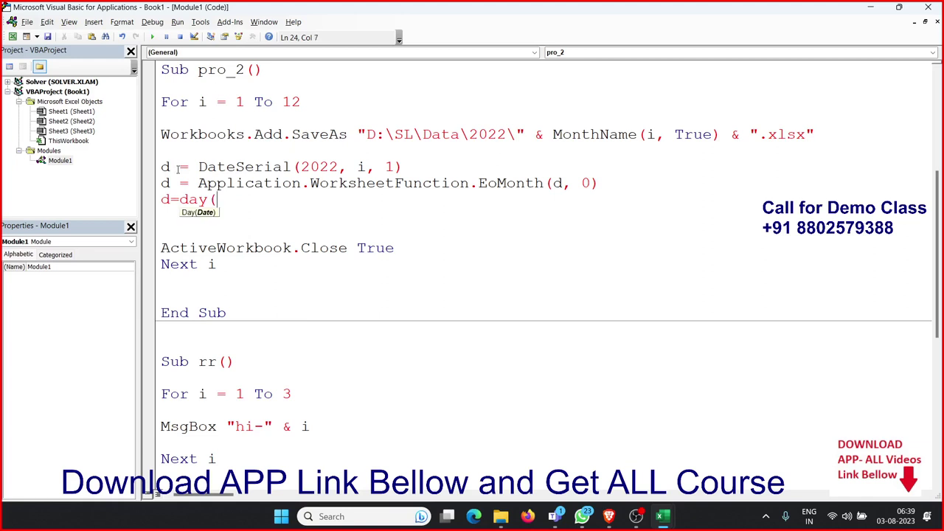
text(d)
text())
key(Return)
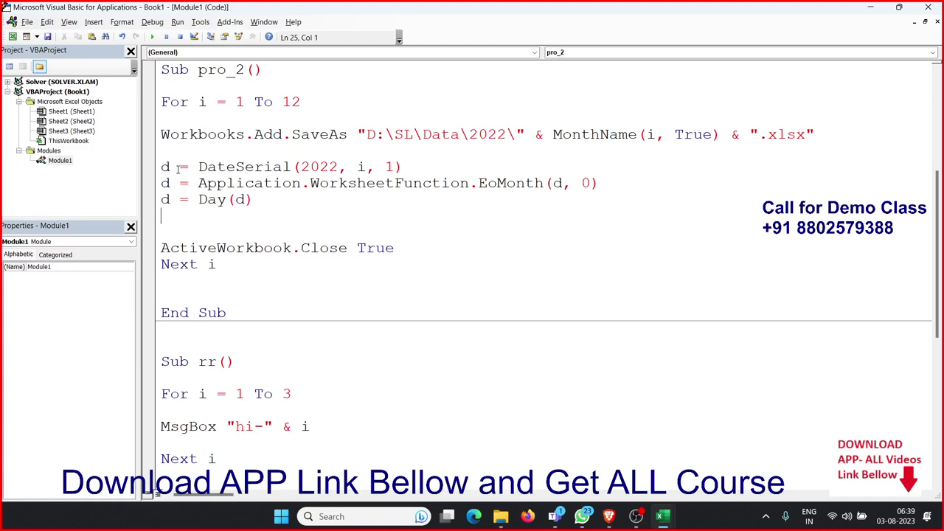
- Select the three date lines and switch over to the Excel worksheet
key(Up)
key(Up)
key(Up)
key(Up)
key(shift+End)
key(Down)
key(Down)
key(Down)
key(Left)
key(Left)
key(Left)
key(Left)
key(Left)
key(Left)
key(Left)
key(Down)
key(Home)
key(shift+Down)
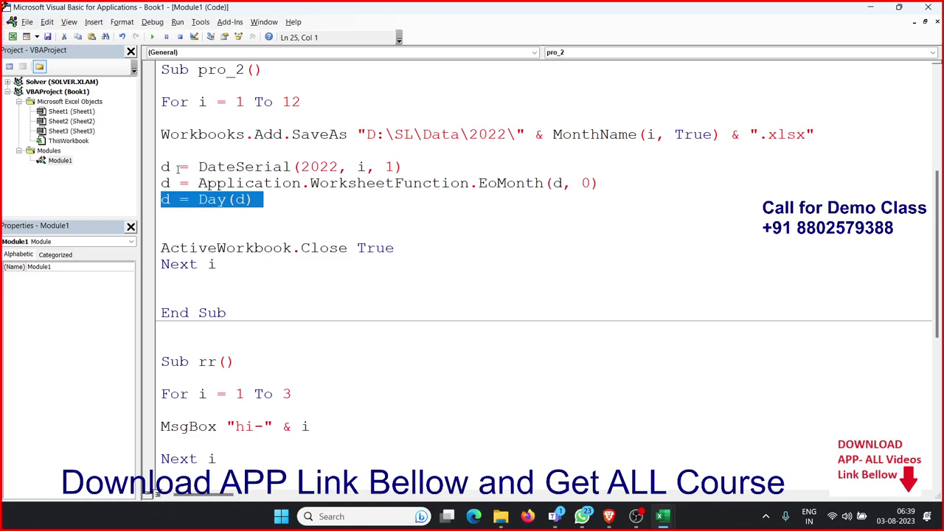
key(Up)
key(Up)
key(Up)
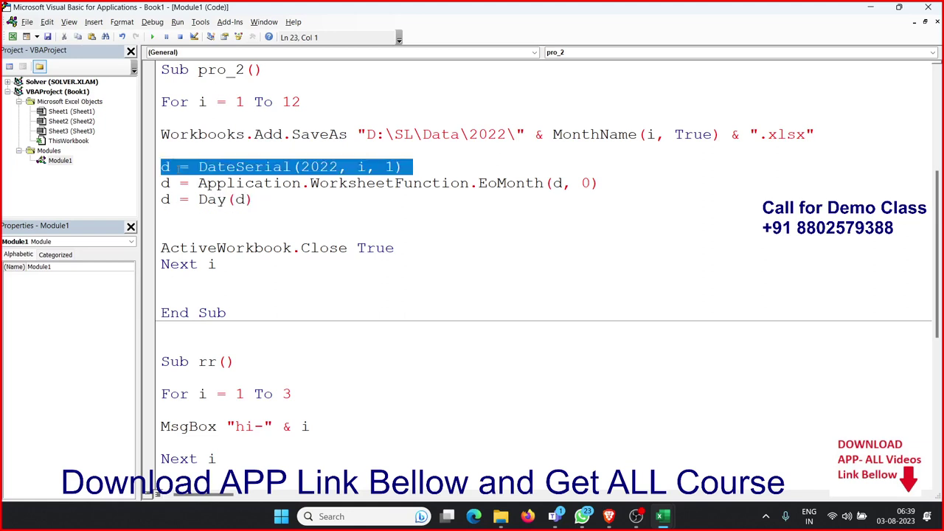
key(shift+Down)
key(shift+Down)
key(shift+Down)
key(alt+F11)
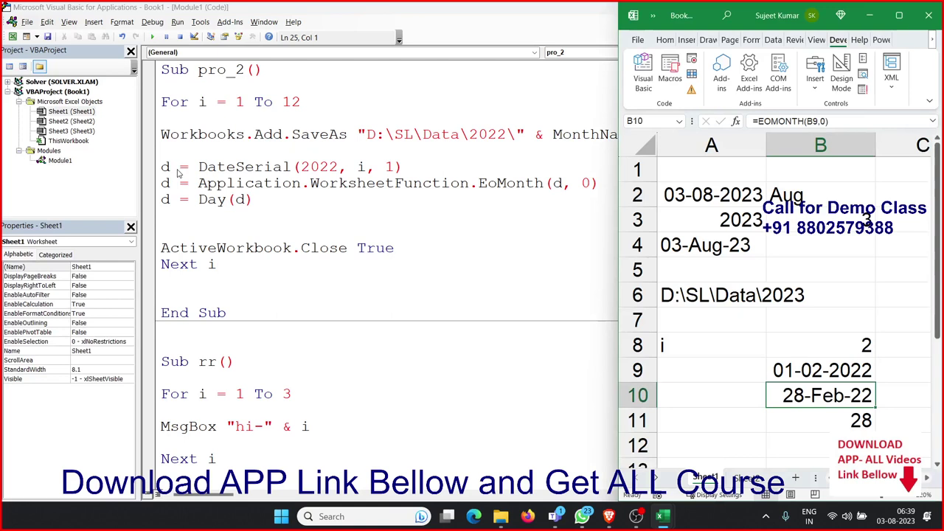
- Enter 1 as the month number in B8 and check the DATE formula in B9
click(831, 352)
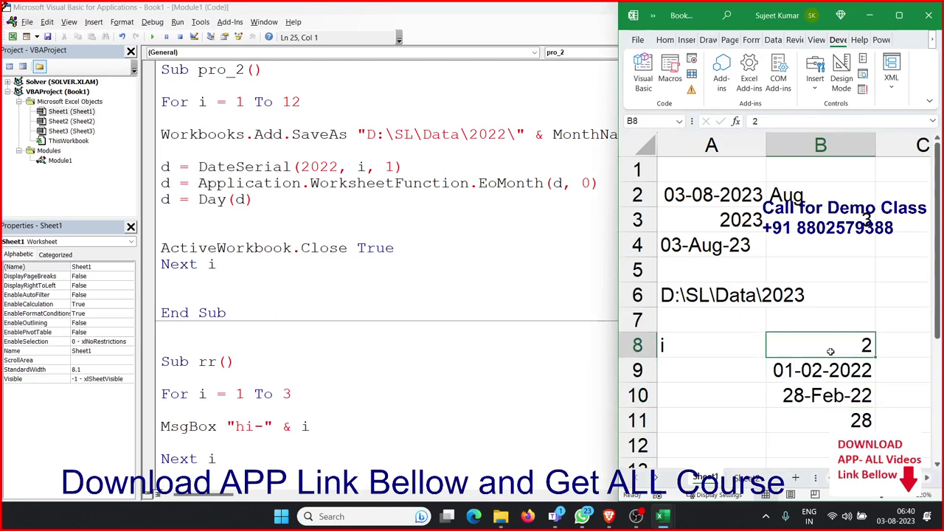
text(1)
key(Return)
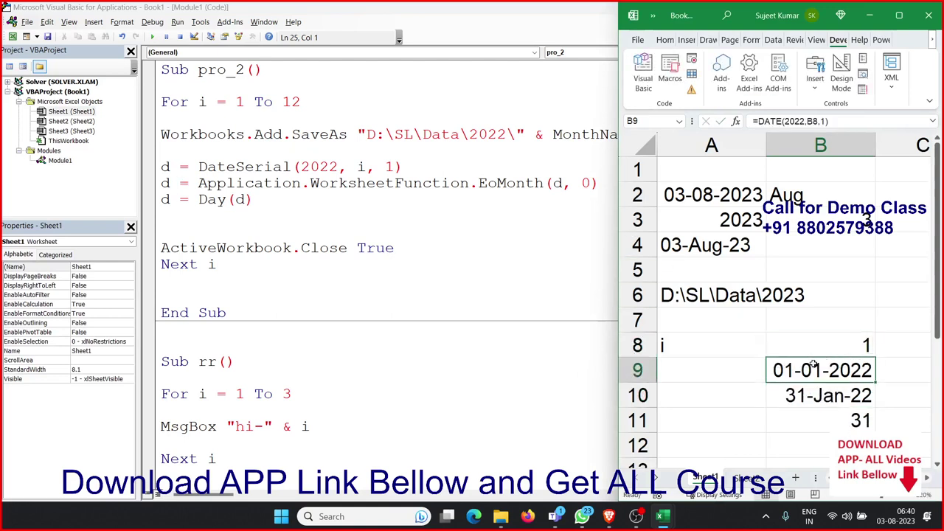
double_click(814, 365)
key(Return)
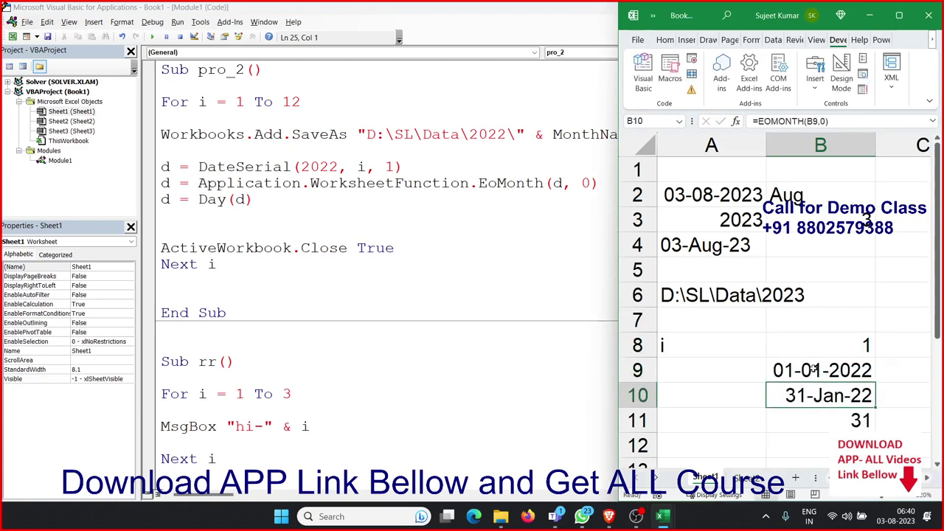
click(815, 370)
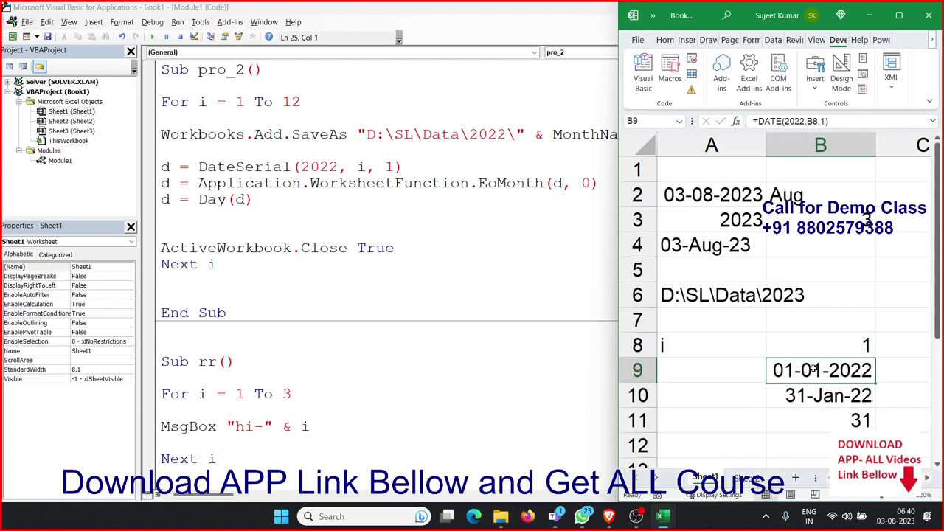
- Tile the code editor and Excel side by side, checking the EOMONTH formula in B10
double_click(280, 167)
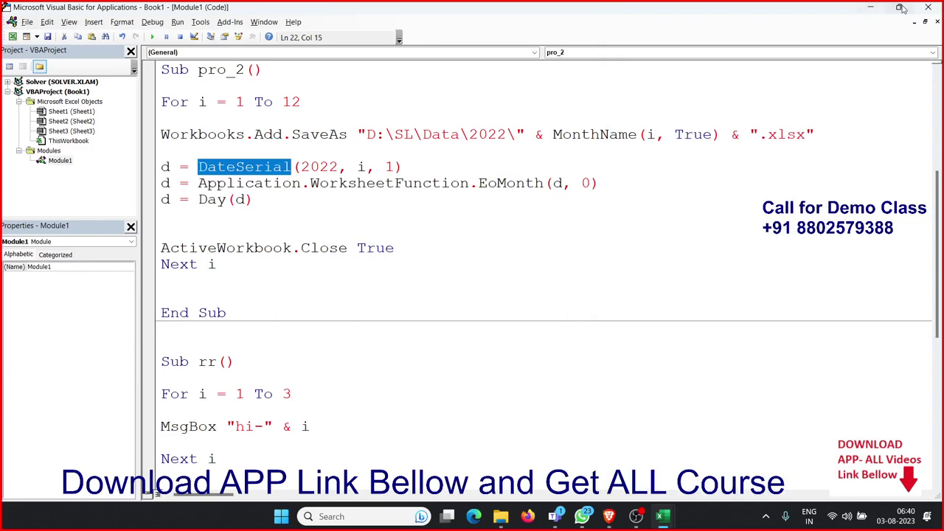
click(822, 42)
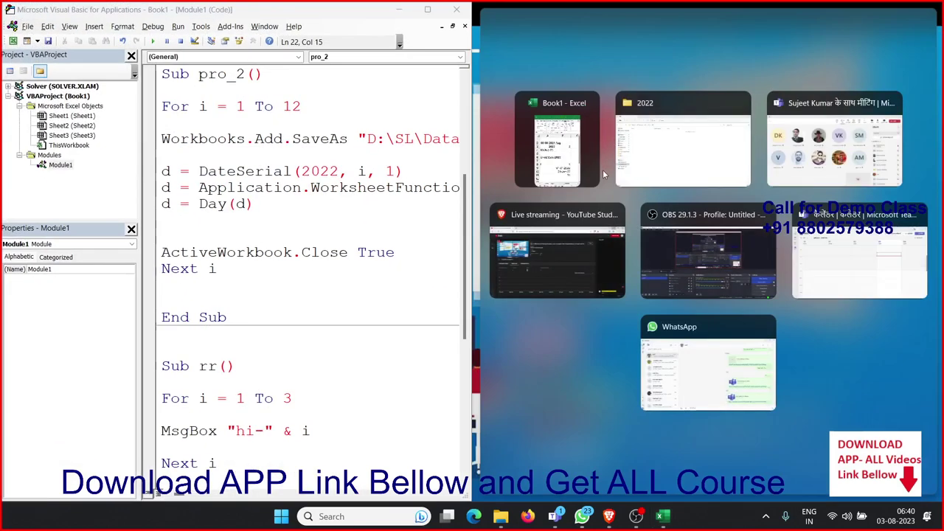
click(569, 147)
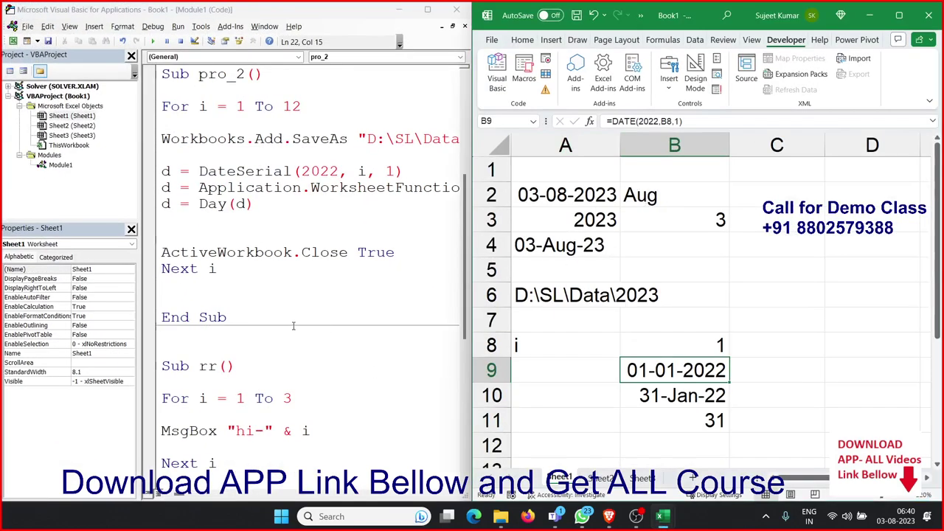
double_click(676, 397)
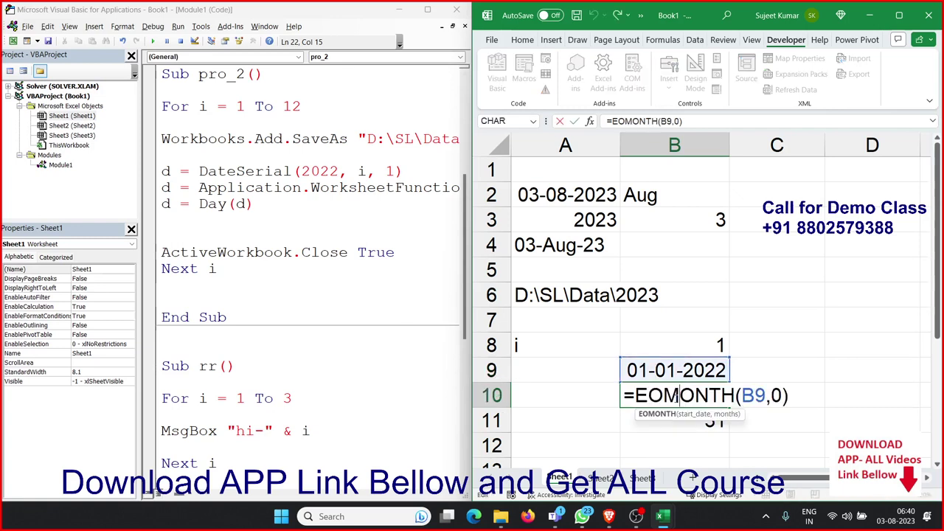
key(Escape)
click(410, 255)
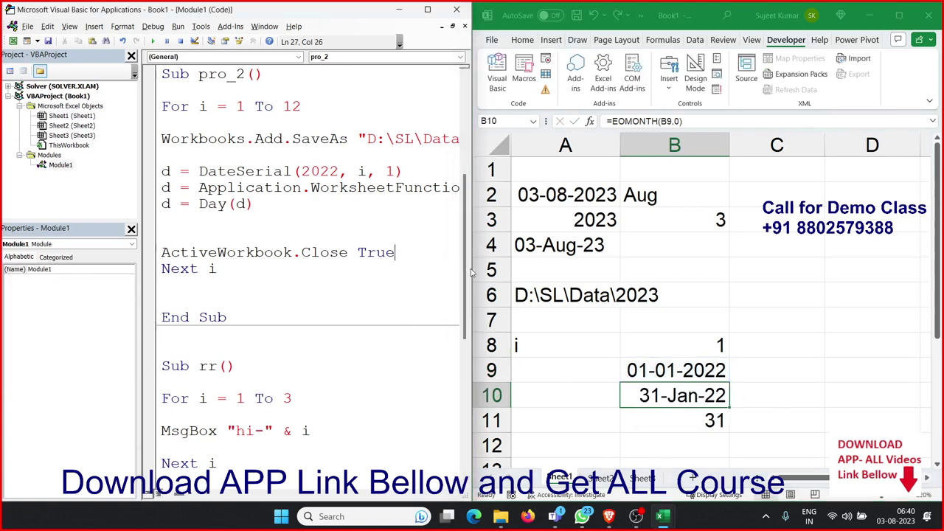
mouse_move(471, 273)
mouse_down()
mouse_move(662, 288)
mouse_move(616, 279)
mouse_up()
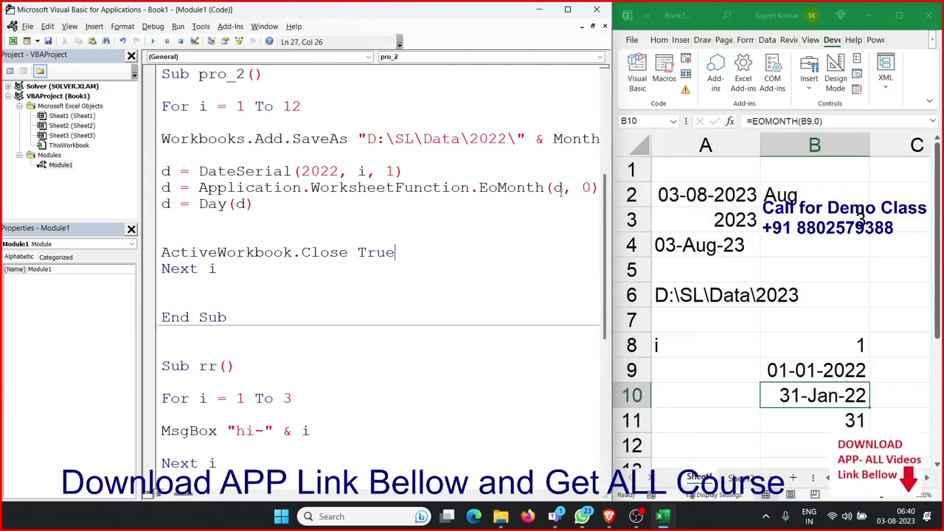
- Compare the DateSerial, EoMonth and Day code lines with B11's DAY formula giving 31
click(560, 188)
double_click(559, 188)
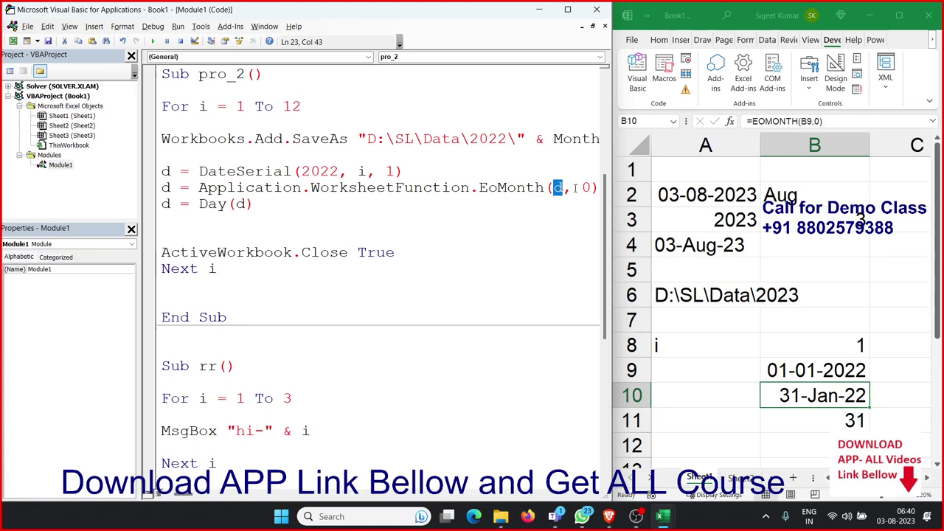
drag(404, 171, 163, 174)
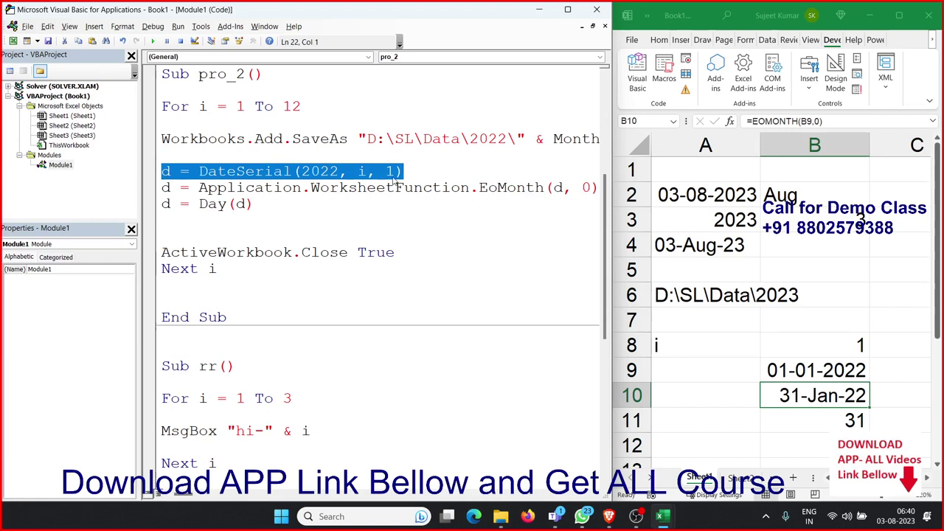
click(207, 204)
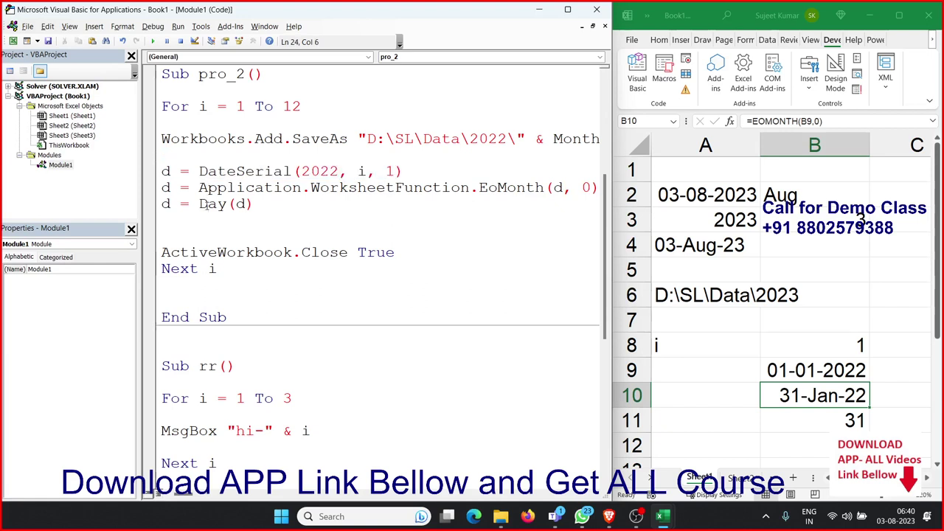
double_click(816, 421)
key(Escape)
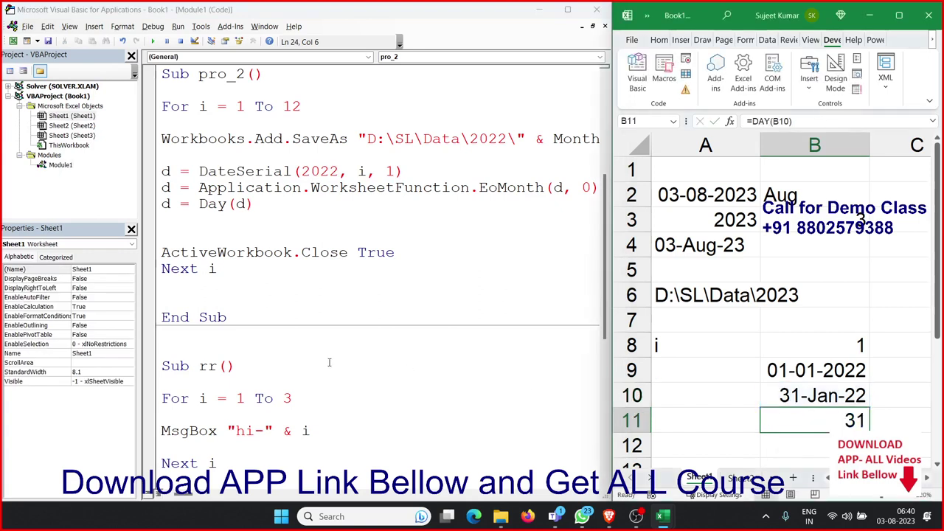
- Insert a blank line below d = Day(d) in pro_2
drag(174, 207, 163, 207)
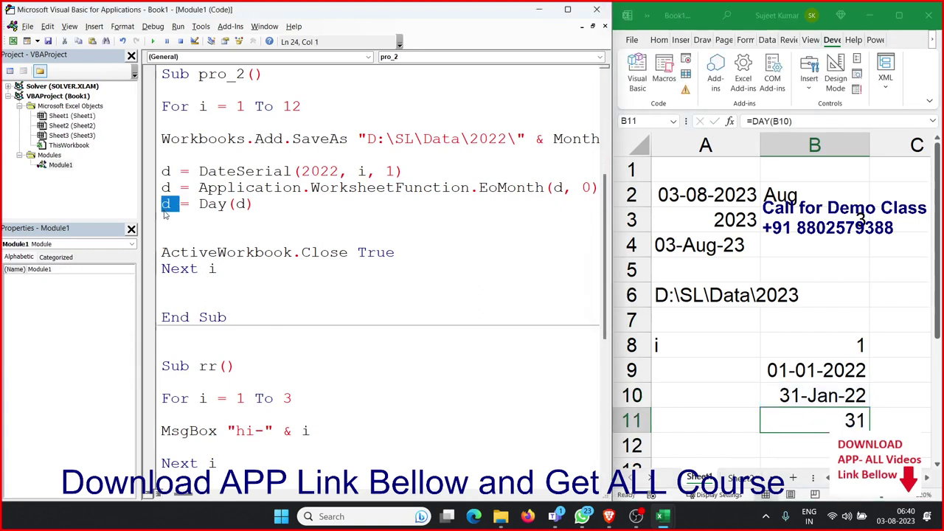
key(Down)
key(Return)
key(Return)
key(Return)
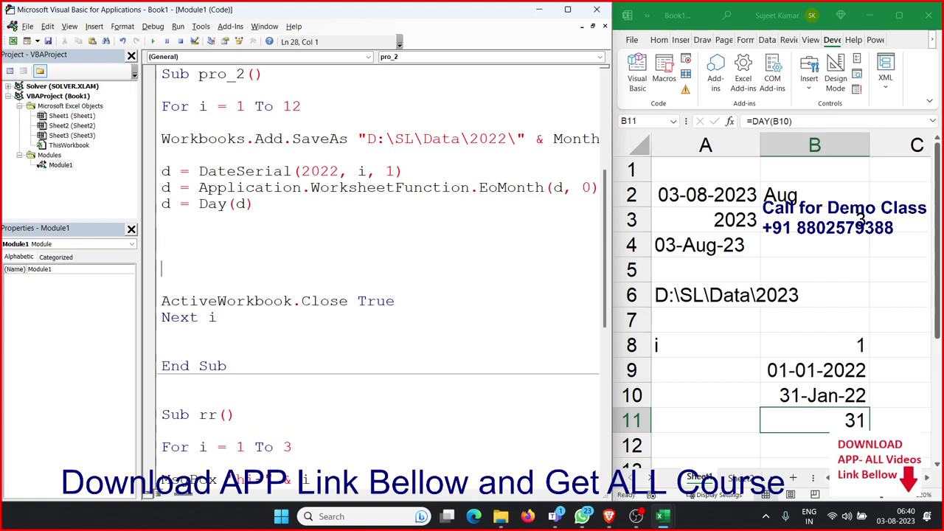
- Type Sheets.Add , , d below the day calculation
text(w)
text(orkb)
text(ooks)
key(BackSpace)
key(BackSpace)
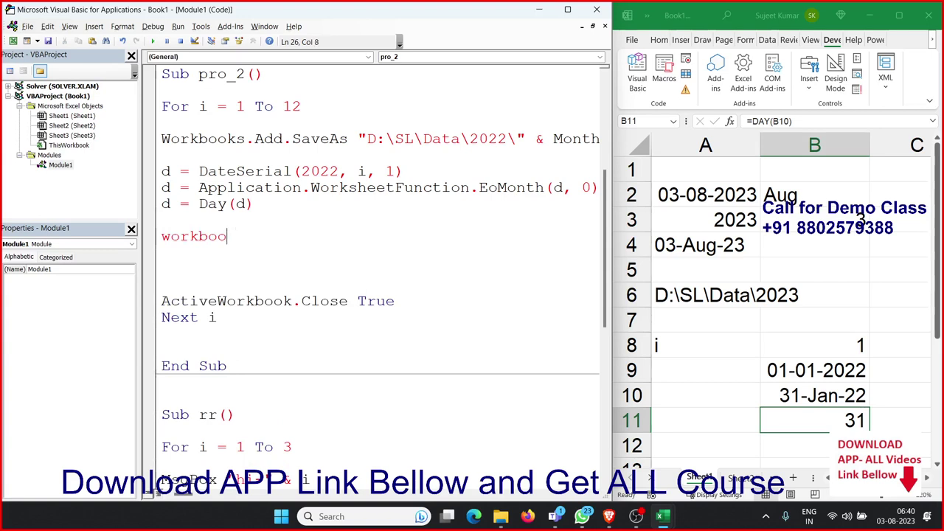
key(BackSpace)
key(BackSpace)
key(BackSpace)
key(BackSpace)
key(BackSpace)
key(BackSpace)
text(s)
text(heets.)
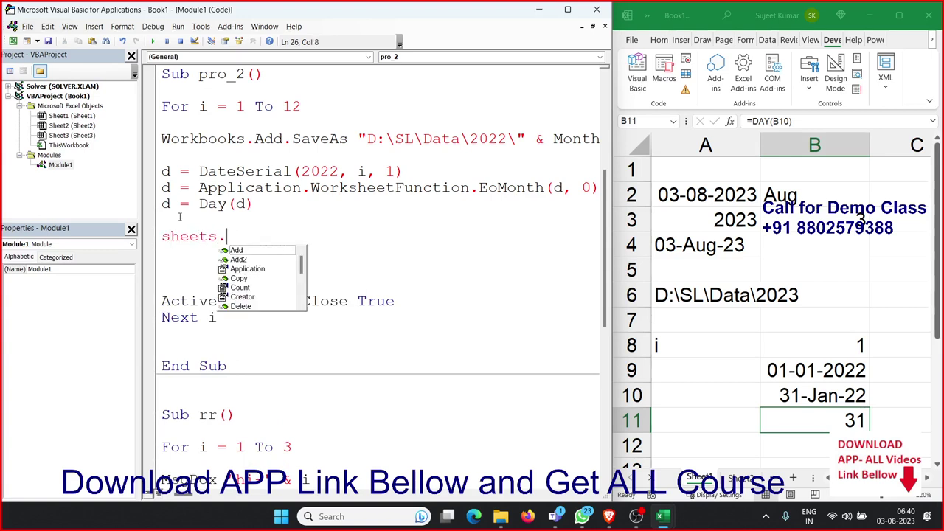
text(Add)
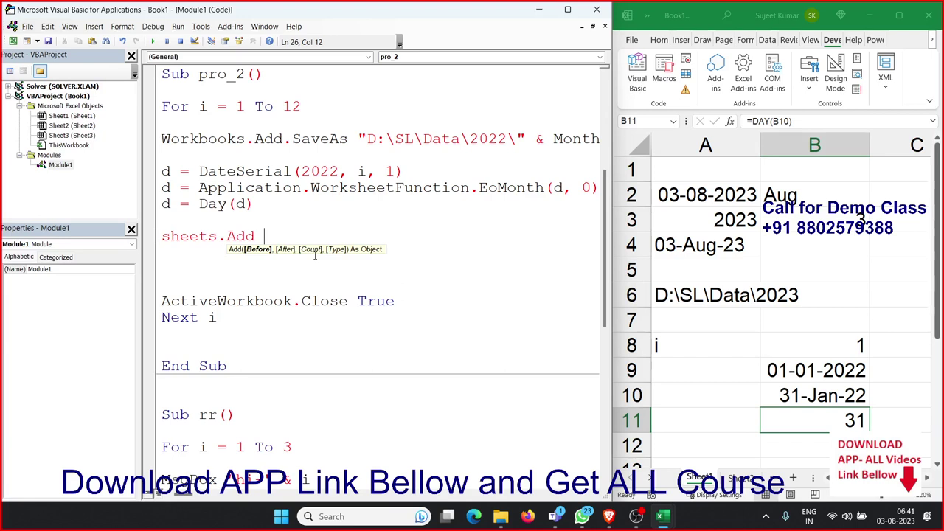
text(1)
key(BackSpace)
text(,)
text(,)
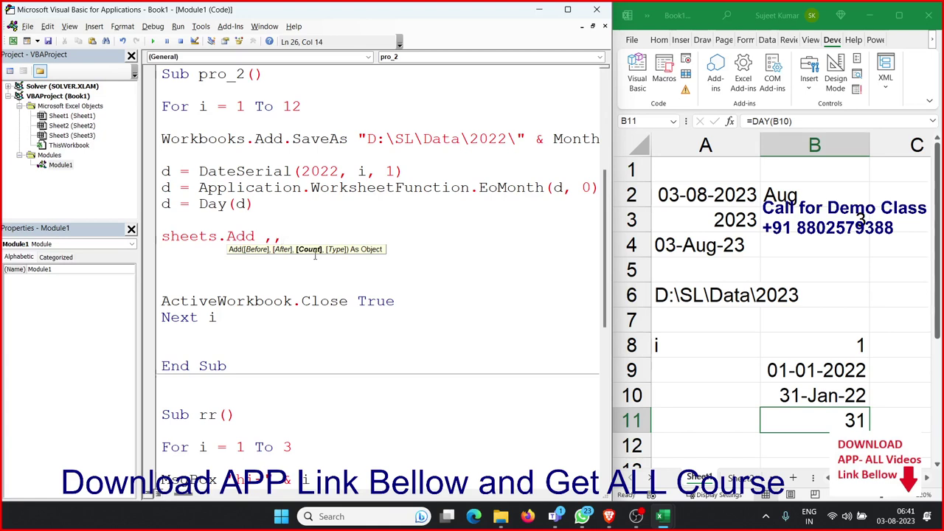
text(d)
key(Return)
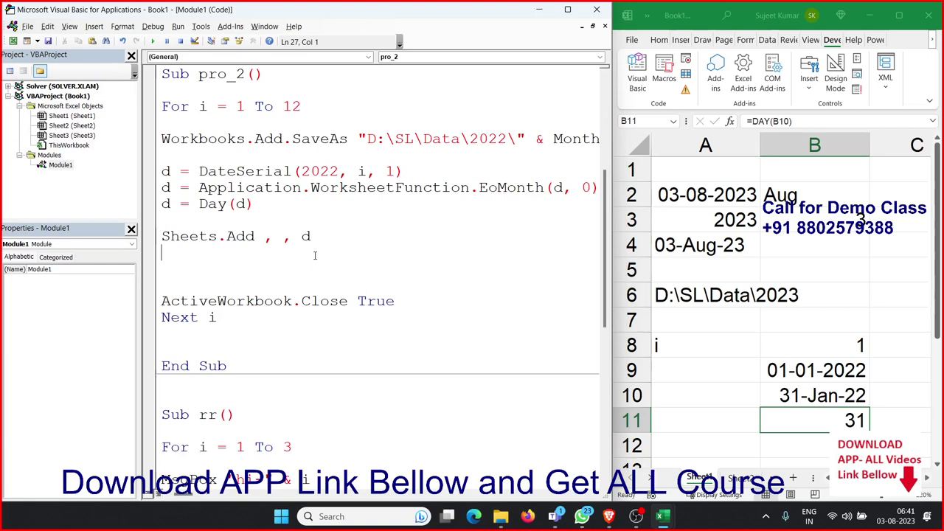
- Extend the count argument to d - Sheets.Count so only the missing sheets are added
key(Up)
key(Up)
key(Up)
key(Up)
key(Up)
key(Up)
key(Up)
key(Up)
key(shift+Down)
key(shift+Down)
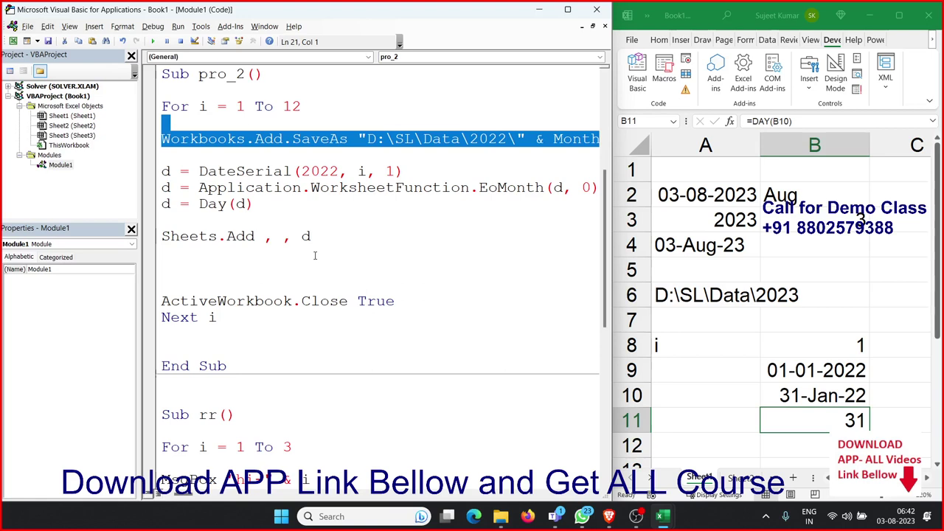
key(Down)
key(Down)
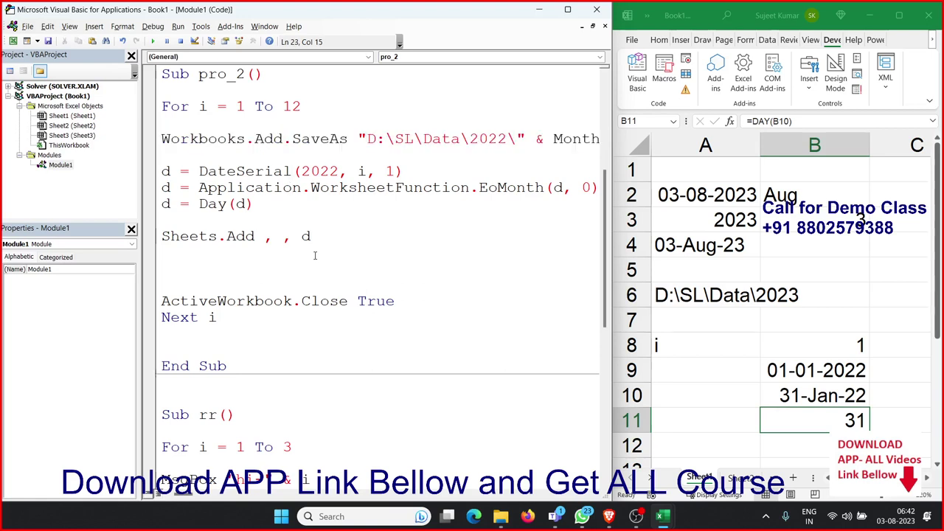
click(381, 244)
text(-)
text(sheets.)
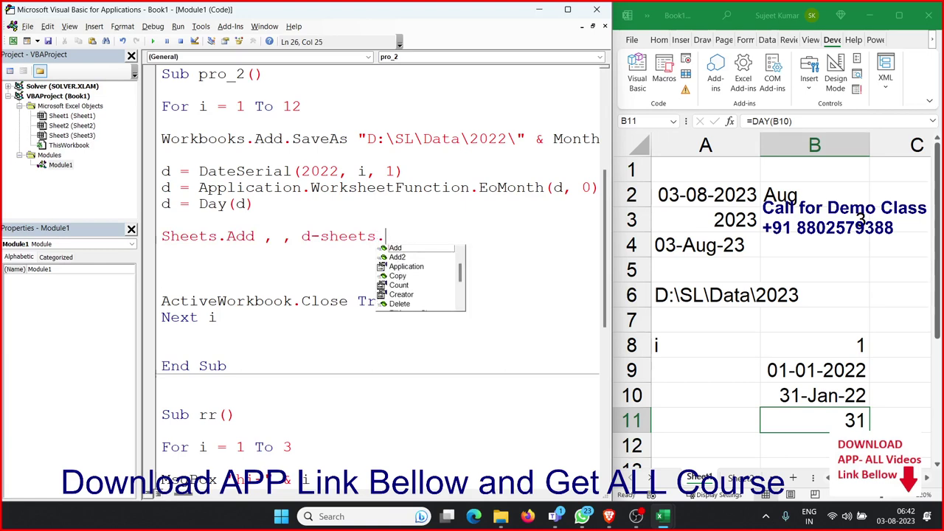
text(cou)
key(Tab)
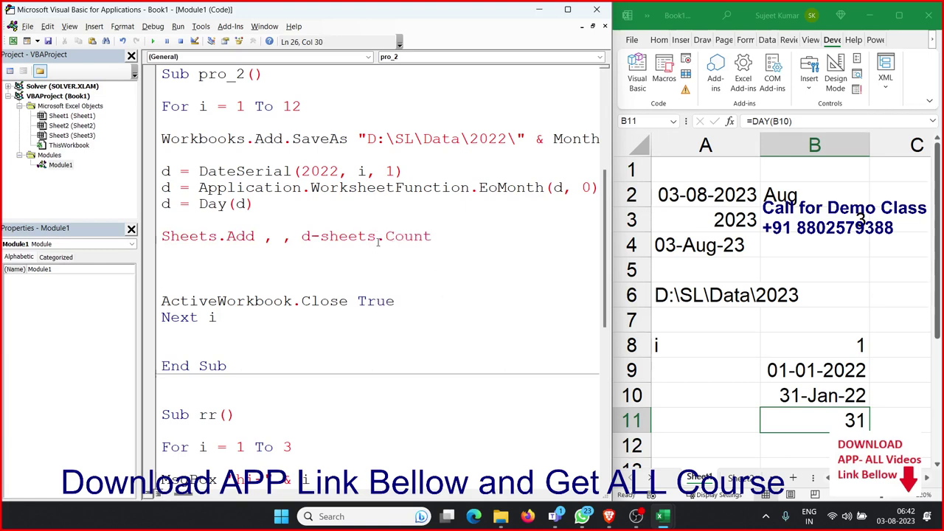
click(377, 254)
drag(339, 236, 450, 236)
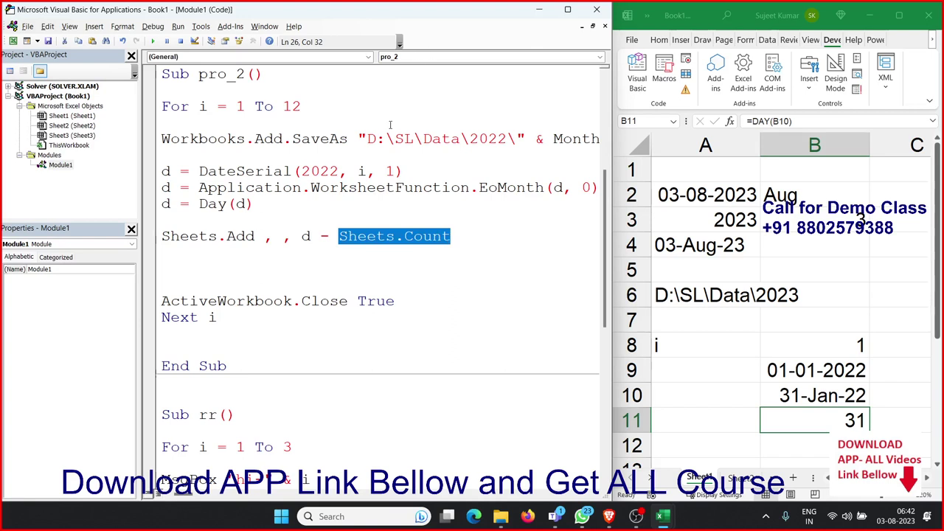
double_click(306, 236)
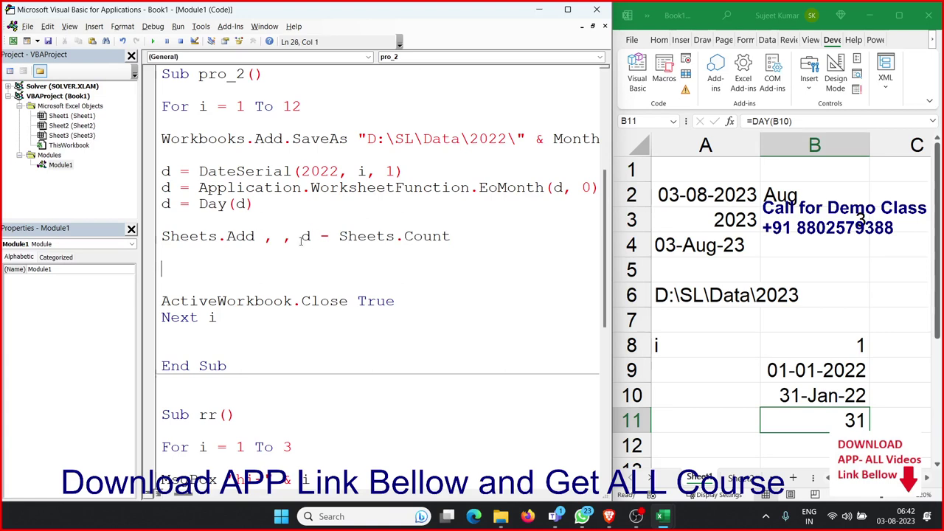
drag(301, 236, 465, 249)
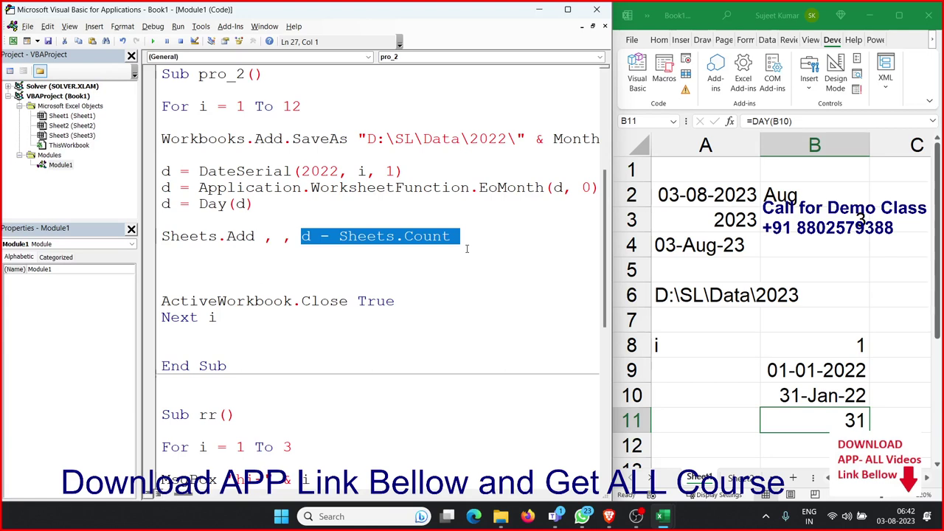
click(467, 249)
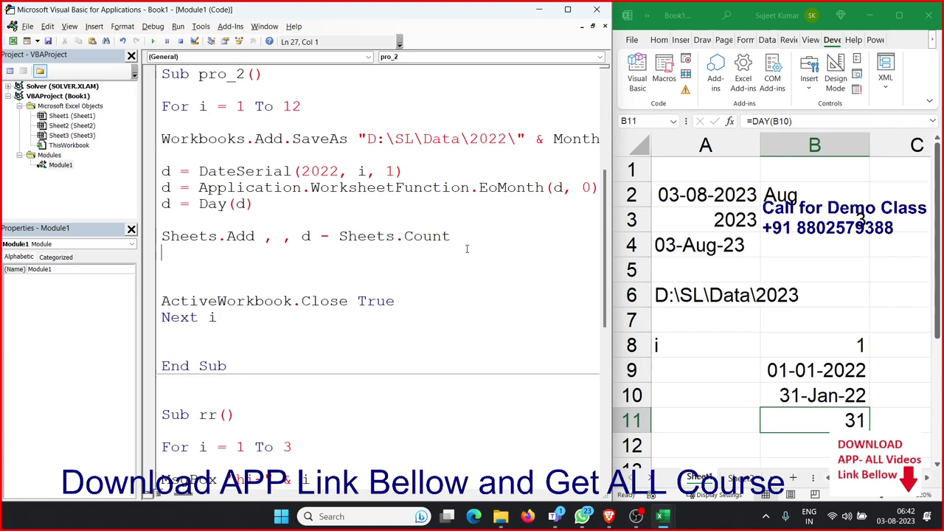
- Add Sheets(1).Name = "1-JAN-2022" below the Sheets.Add line
text(sh)
text(eets)
text(()
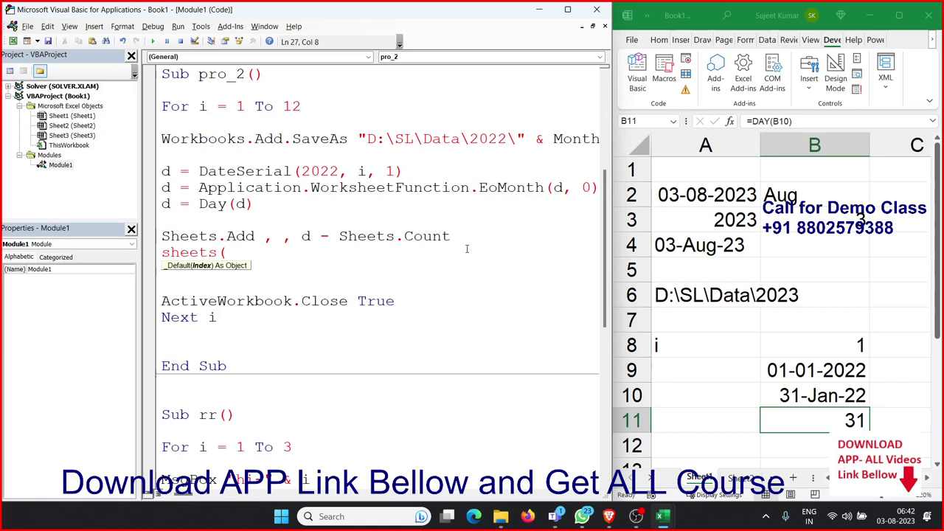
text(1)
text().na)
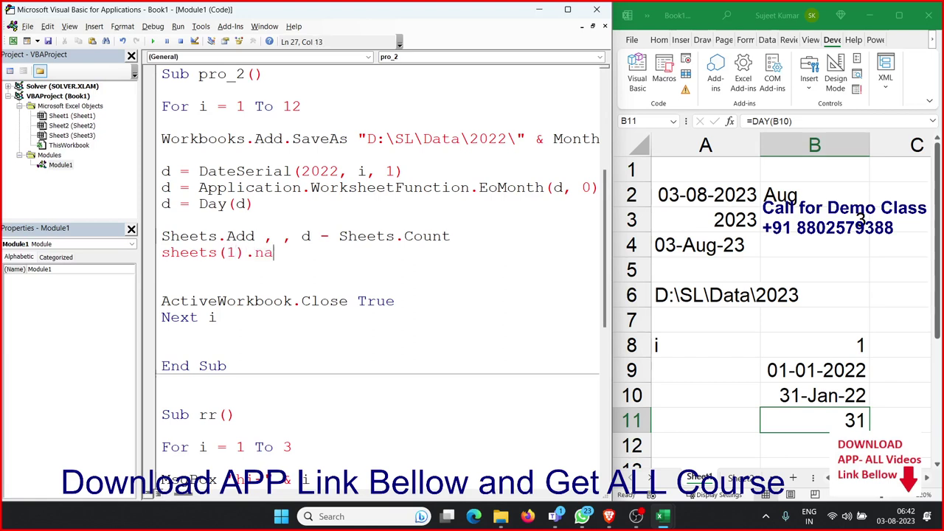
text(me="1)
text(-JAN-)
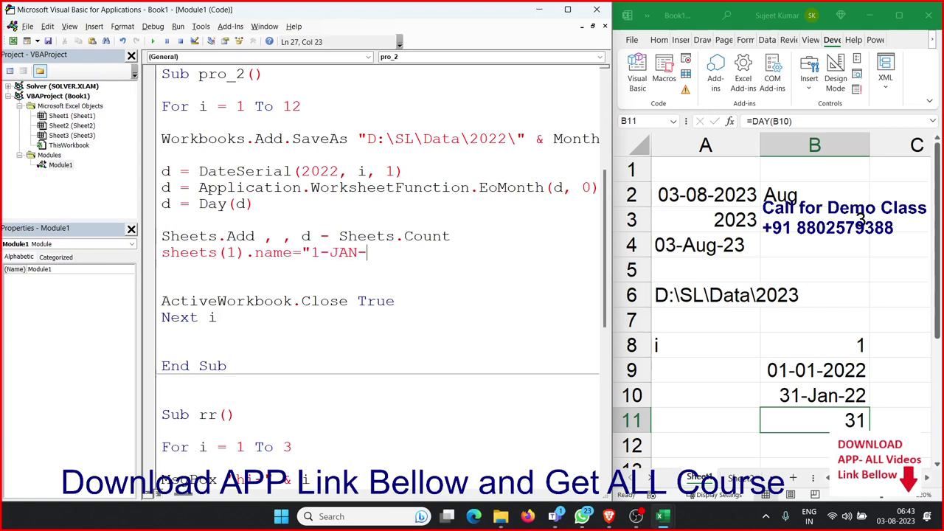
text(20)
text(0)
key(BackSpace)
text(22)
text(")
key(Return)
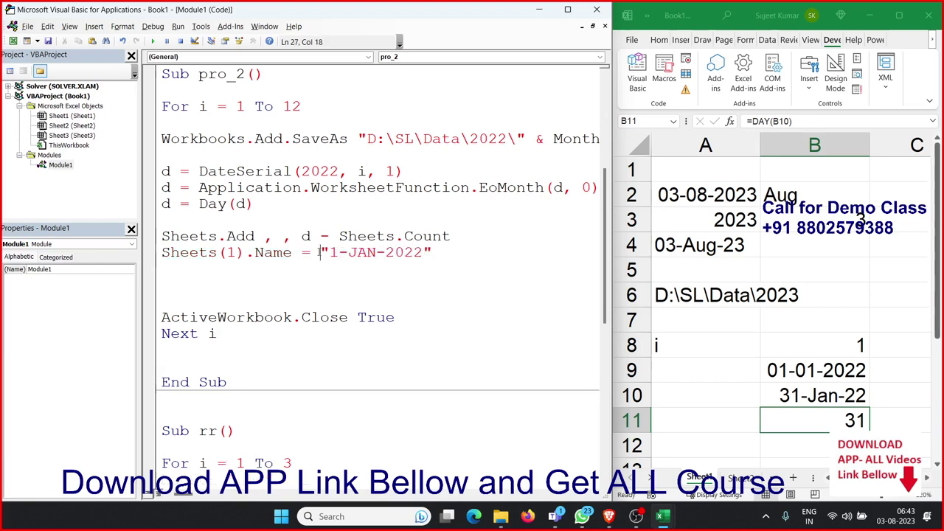
- Replace the hard-coded name with DateSerial(2022, i, 1) and add a blank line above it
drag(319, 252, 441, 253)
key(BackSpace)
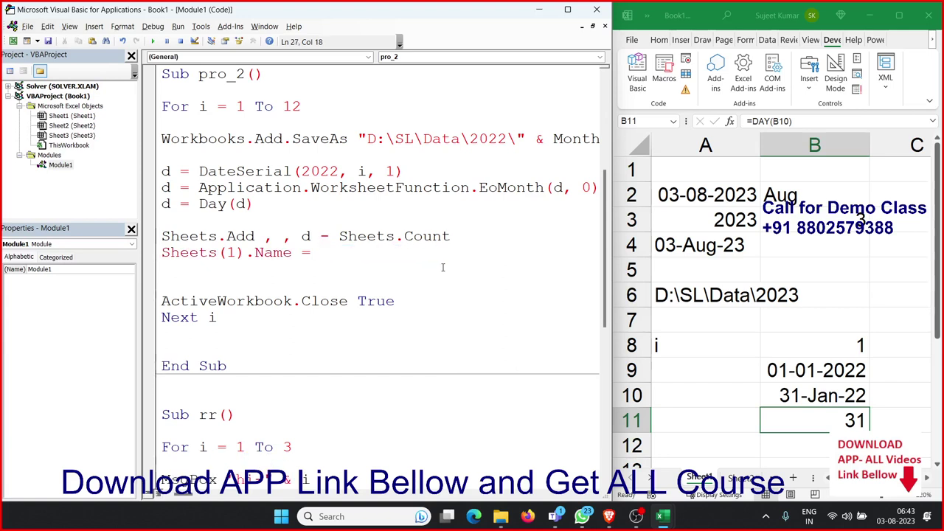
text(forma)
key(BackSpace)
key(BackSpace)
key(BackSpace)
key(BackSpace)
key(BackSpace)
text(date)
text(seria)
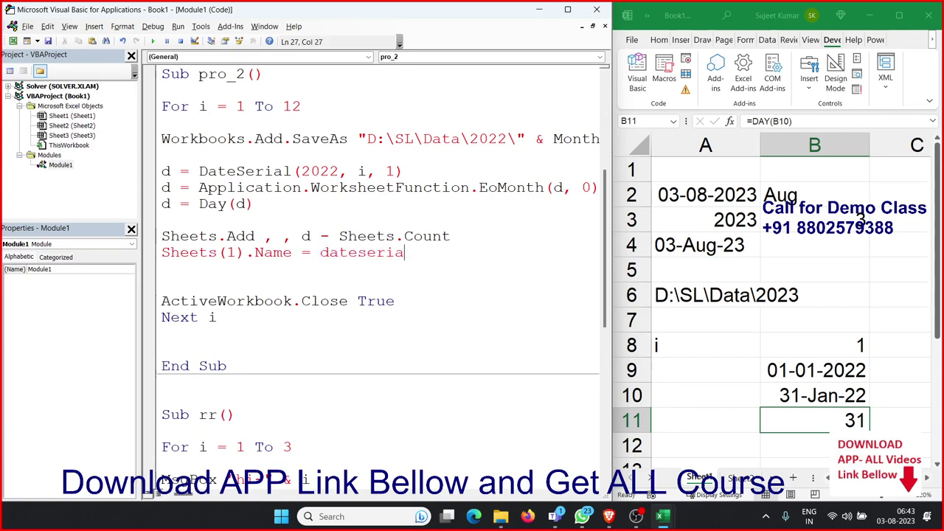
text(l()
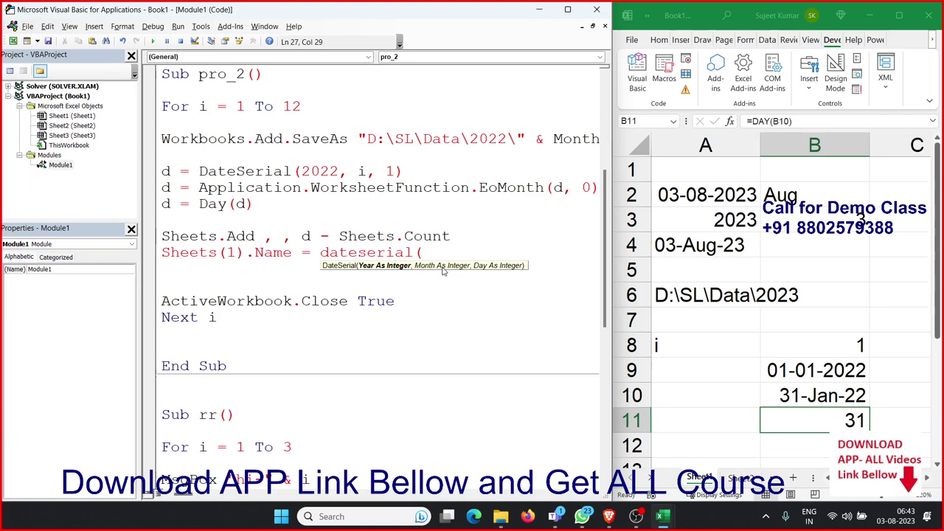
text(200)
key(BackSpace)
text(22, )
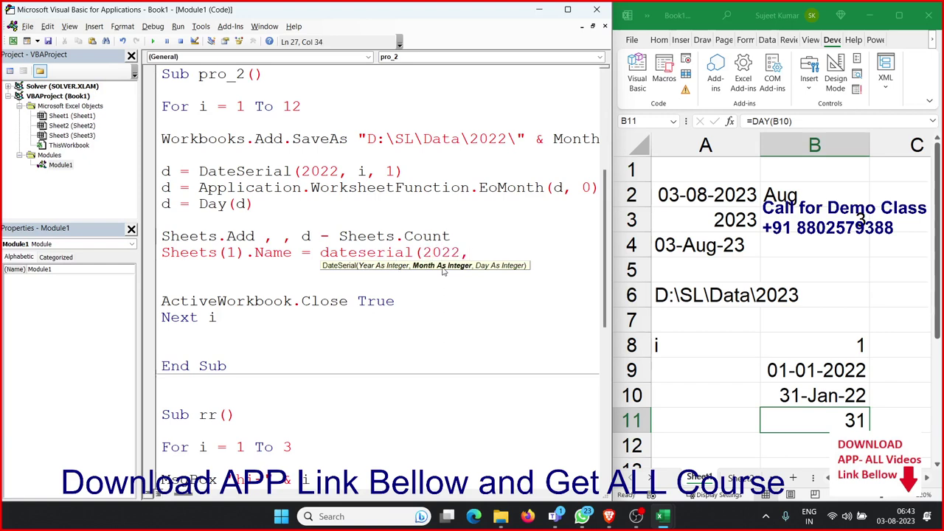
text(i, )
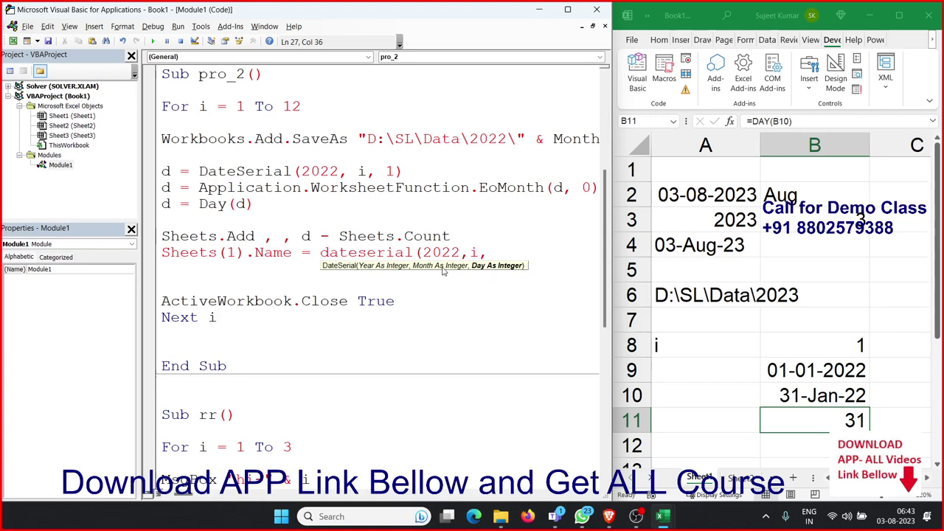
text(1))
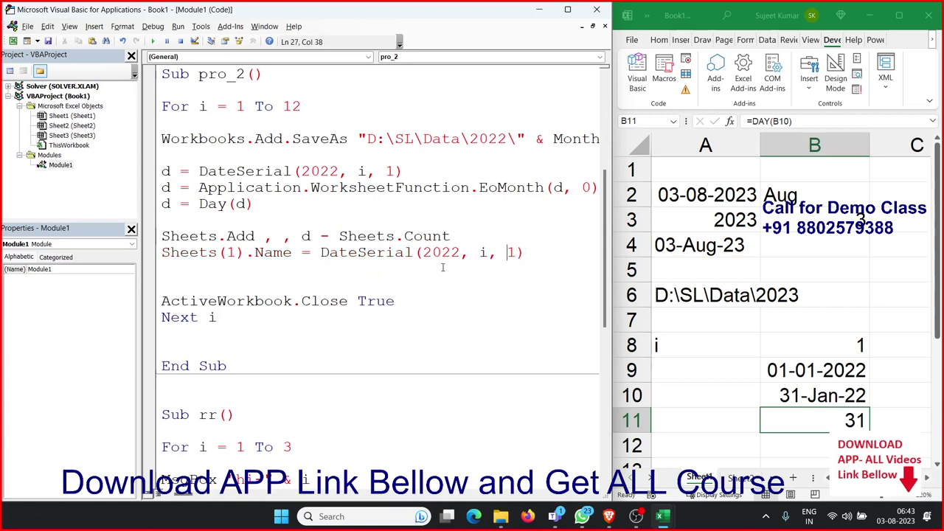
click(162, 252)
key(Return)
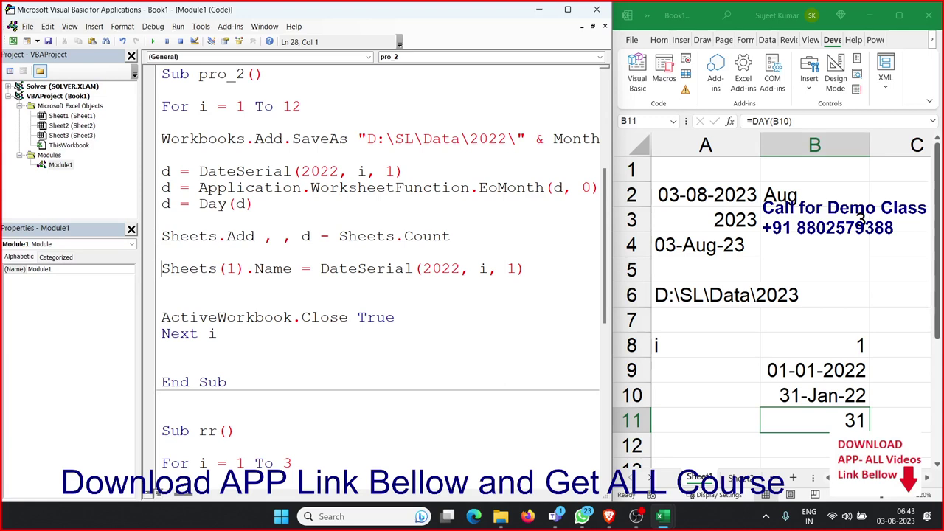
- Duplicate the naming line as Sheets(2).Name = DateSerial(2022, i, 2)
key(shift+Down)
key(ctrl+c)
key(ctrl+v)
key(ctrl+v)
double_click(230, 285)
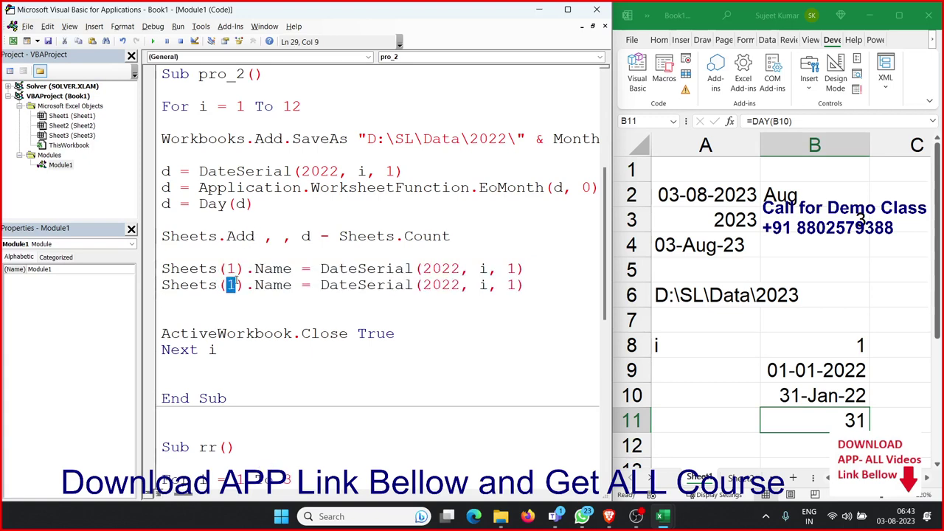
text(2)
drag(506, 285, 488, 284)
double_click(511, 285)
text(2)
- Paste a third copy and change it to Sheets(3) with day 3
key(Down)
key(ctrl+v)
double_click(230, 301)
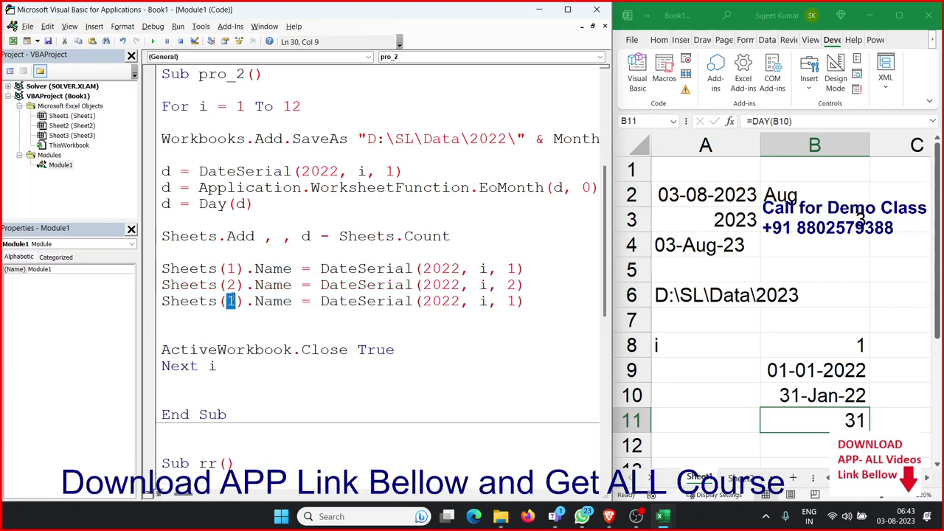
text(3)
click(507, 301)
double_click(510, 301)
text(3)
click(358, 285)
click(351, 311)
- Delete the Sheets(2) and Sheets(3) lines and open a blank line above Sheets(1).Name
drag(161, 108, 300, 107)
scroll(295, 280, down, 3)
drag(161, 349, 210, 434)
click(210, 435)
scroll(211, 435, up, 3)
drag(162, 285, 175, 317)
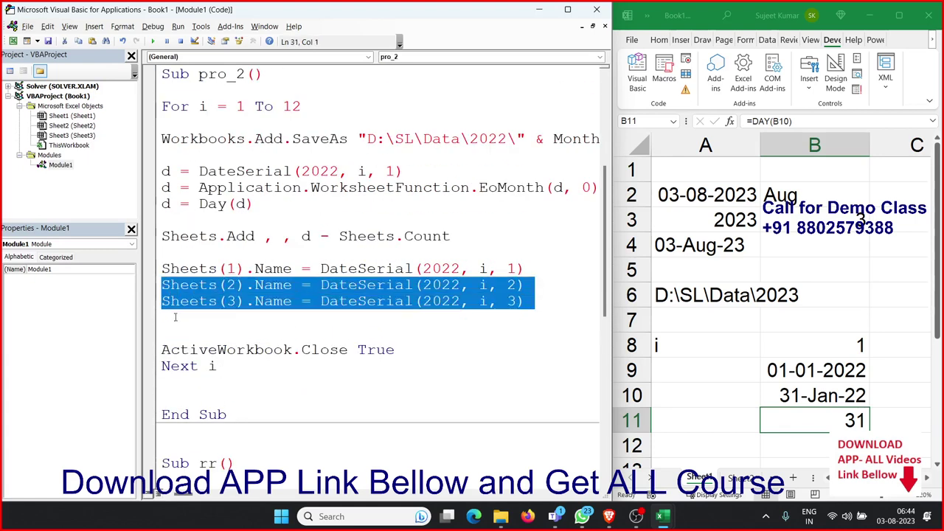
key(Delete)
key(Up)
key(Up)
key(Return)
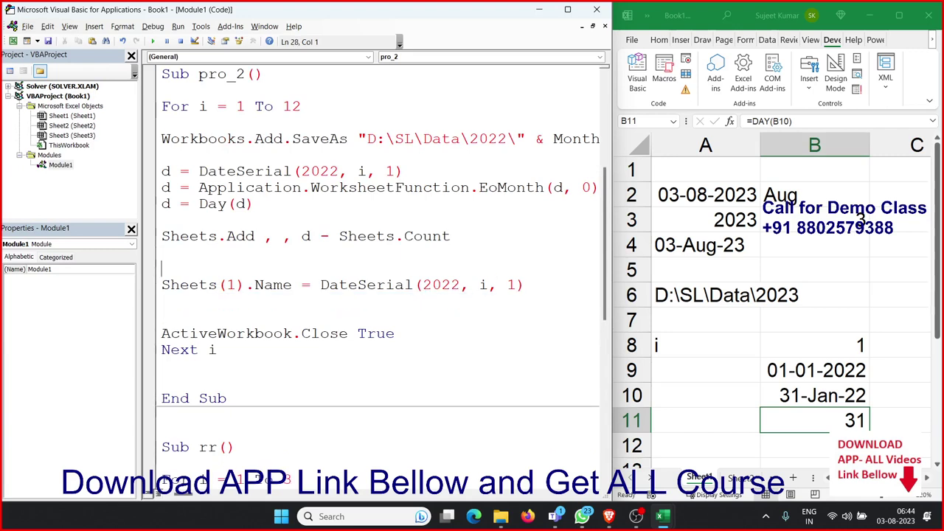
- Put For j = 1 To d above the naming line and Next j below it
text(for)
text(j=)
text(1 )
text(to )
text(d)
key(Down)
key(Down)
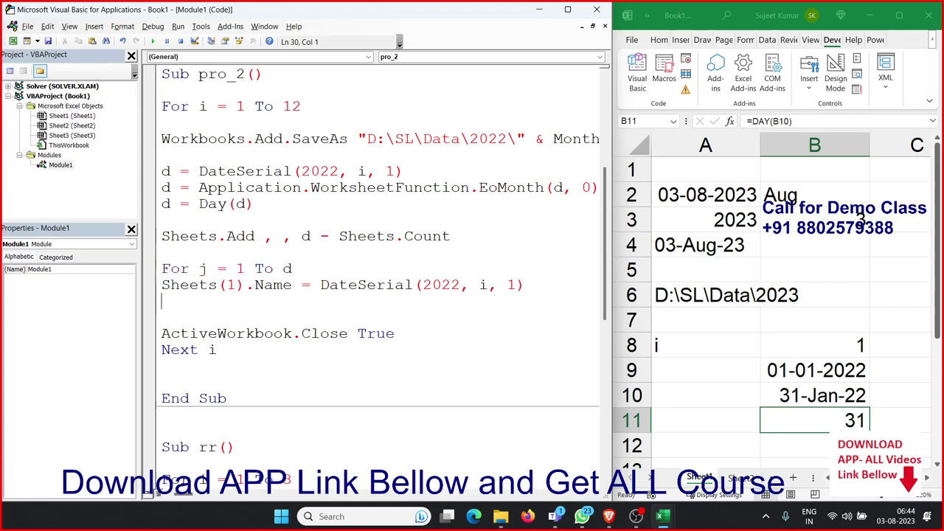
text(next )
text(j)
- Change the naming line to Sheets(j).Name = DateSerial(2022, i, j) and maximize the editor
scroll(230, 337, up, 1)
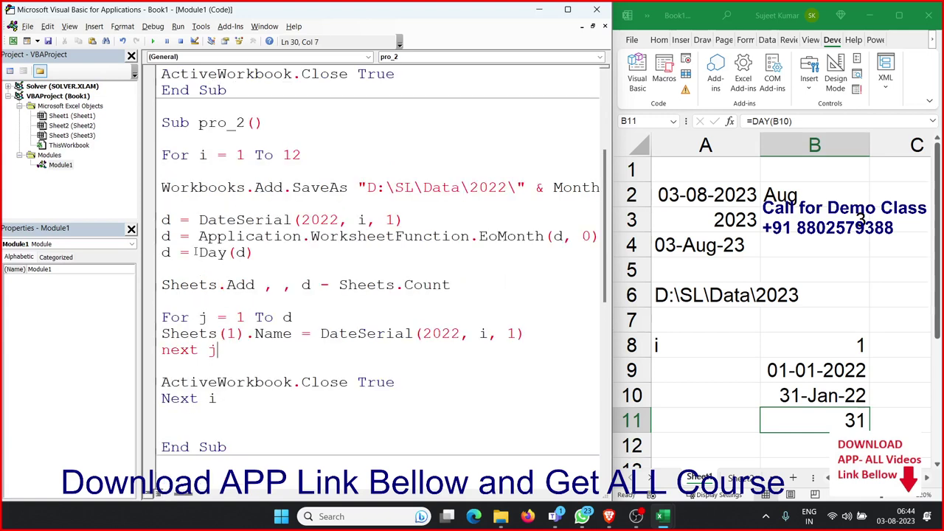
click(228, 335)
double_click(231, 336)
text(j)
double_click(511, 335)
text(j)
key(Down)
key(Down)
key(Down)
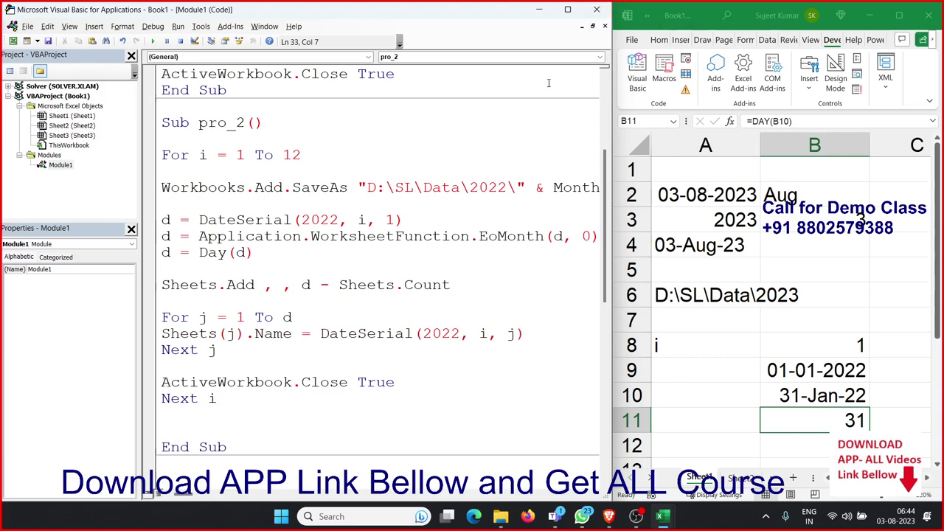
click(462, 261)
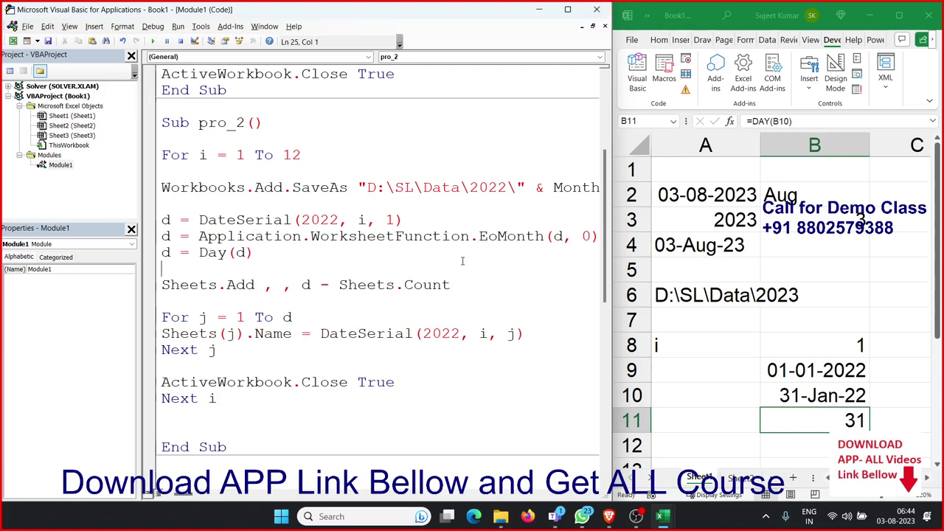
click(569, 10)
click(446, 182)
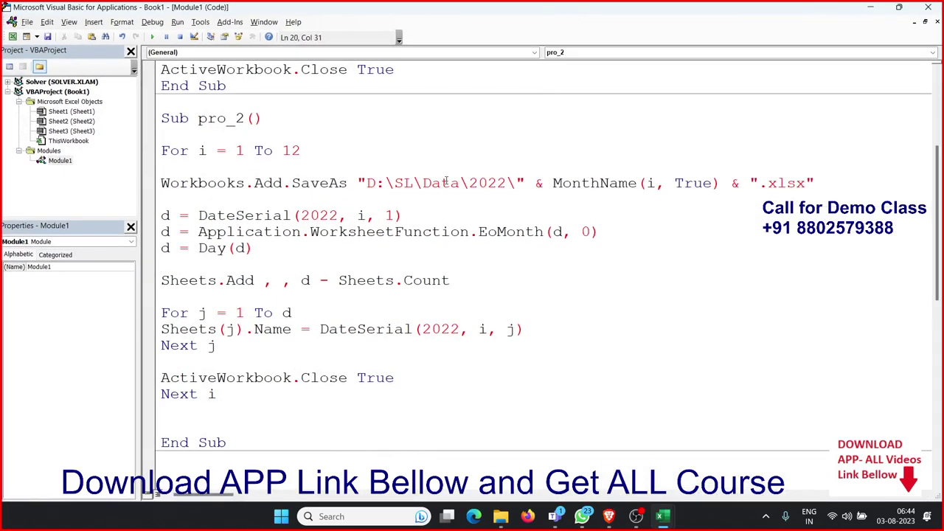
- Step pro_2 with F8 through SaveAs, DateSerial, EoMonth, Day and Sheets.Add, creating Jan.xlsx
click(378, 215)
key(F8)
key(F8)
key(F8)
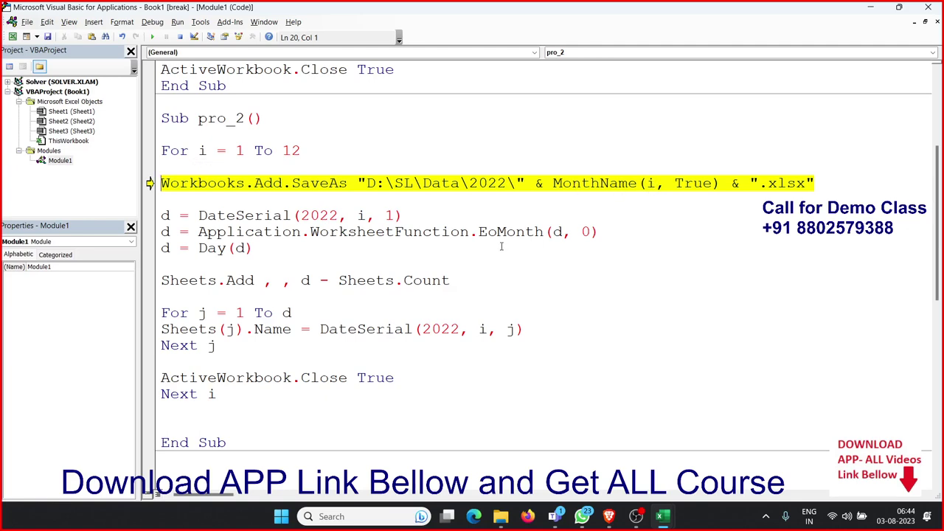
key(F8)
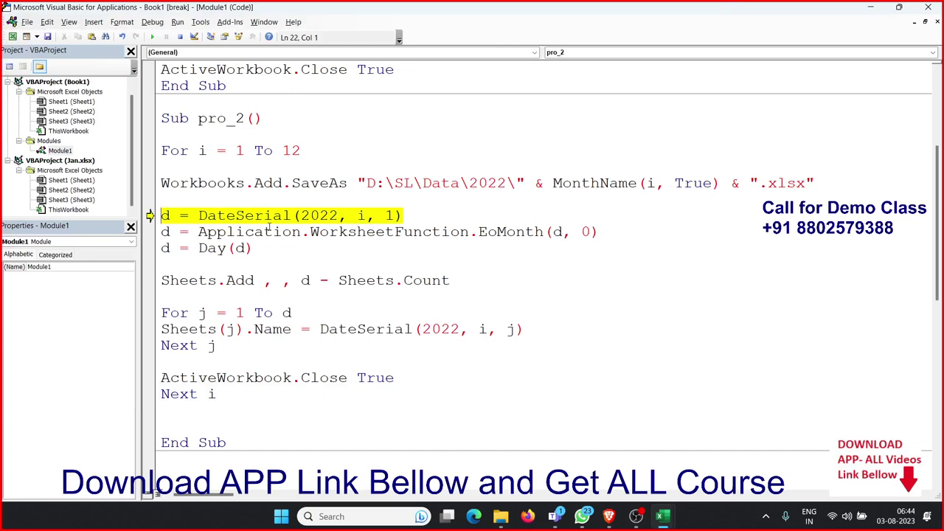
key(F8)
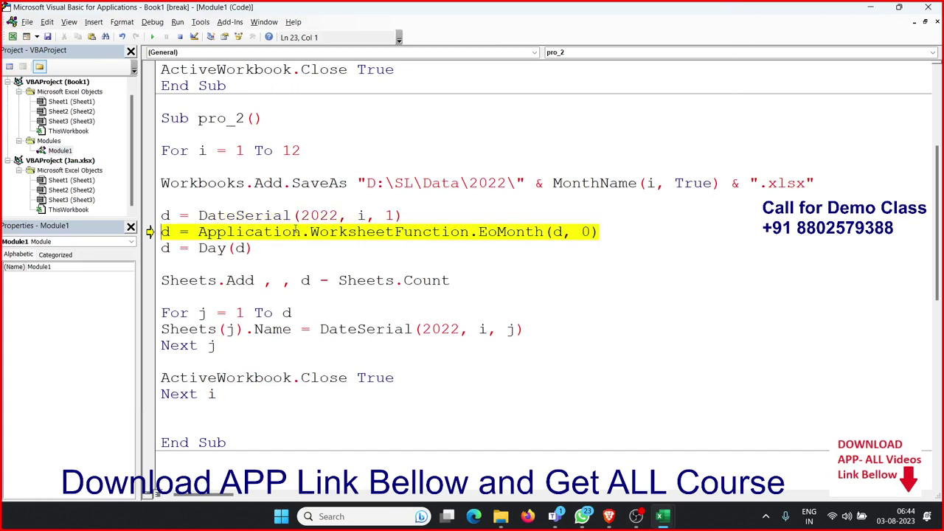
mouse_move(165, 216)
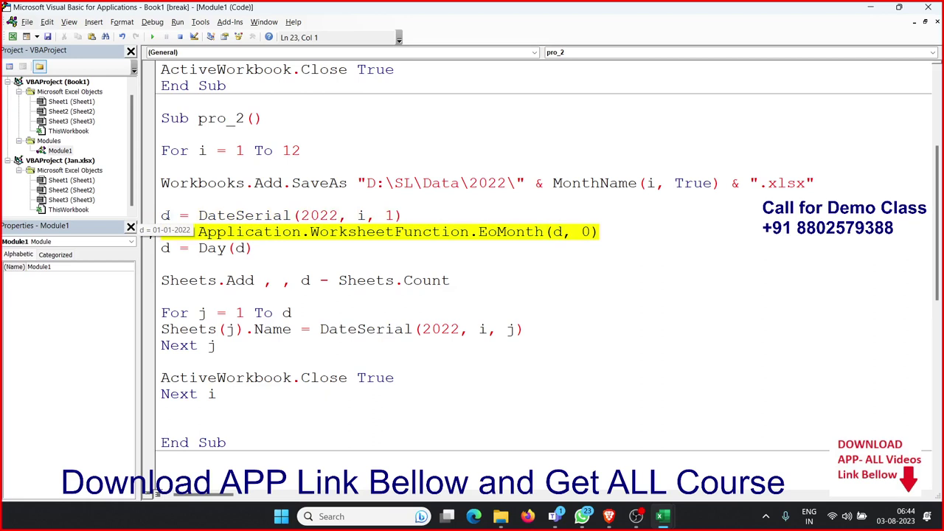
key(F8)
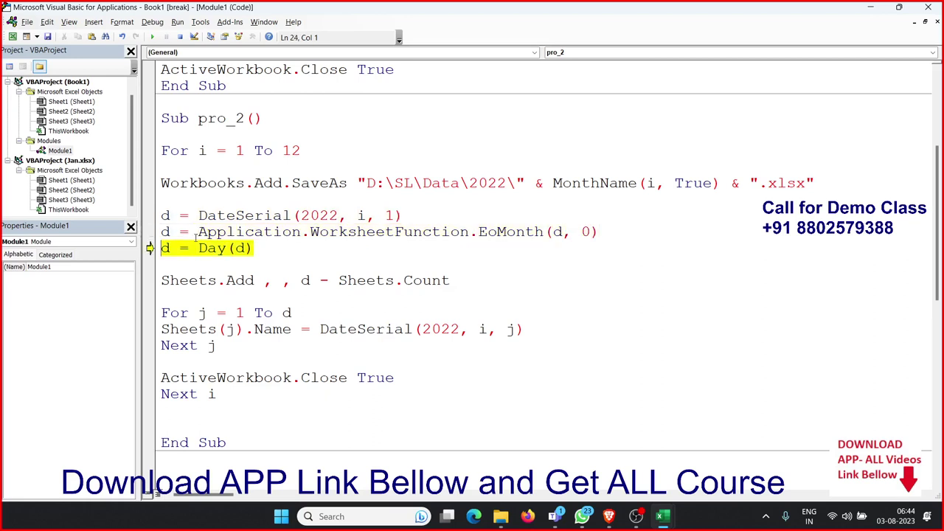
mouse_move(165, 231)
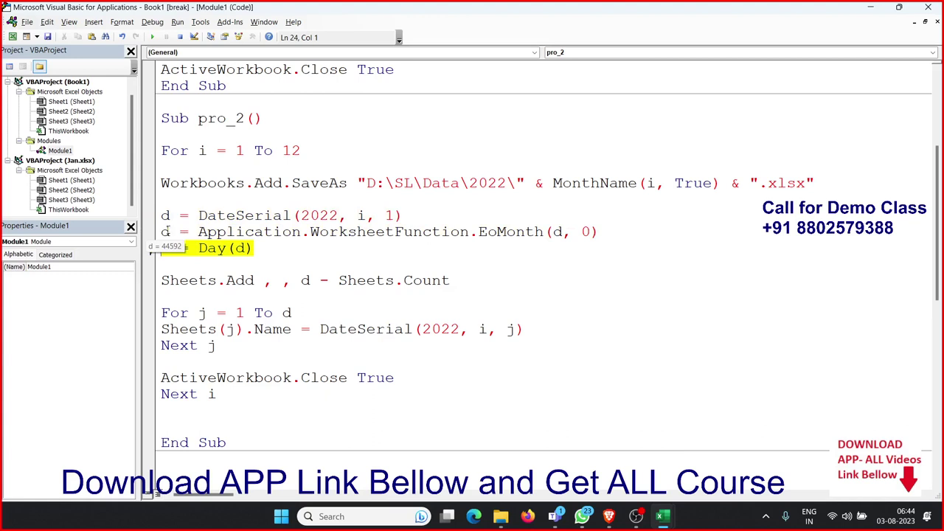
key(F8)
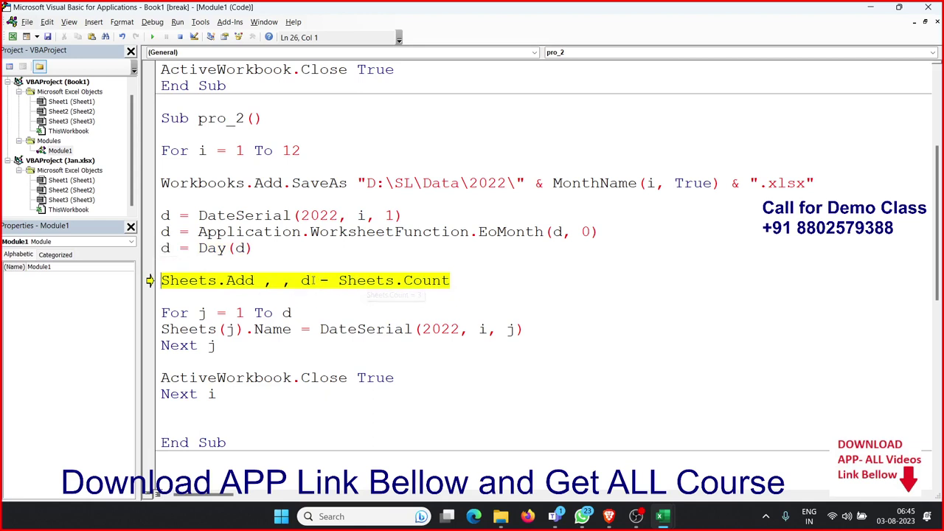
key(F8)
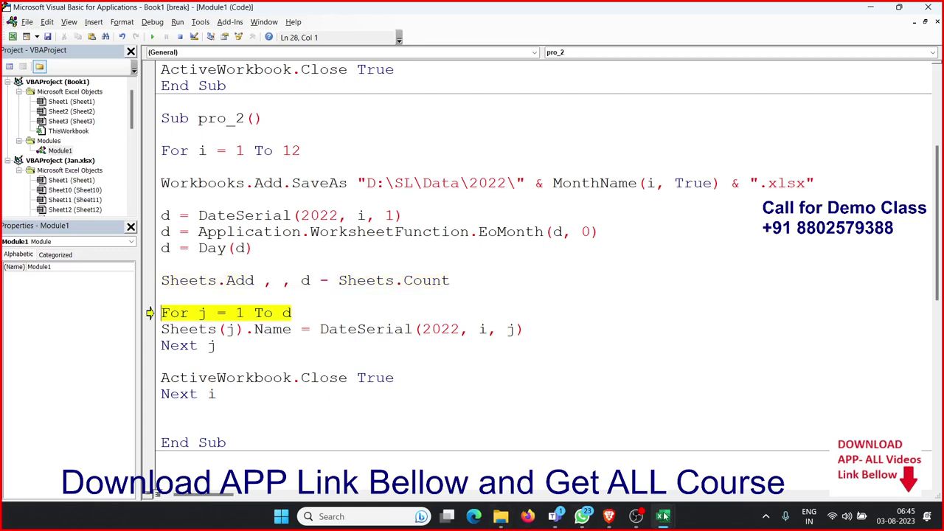
- Browse the newly added sheets in Jan.xlsx, then go back to the macro code
mouse_move(663, 516)
click(727, 476)
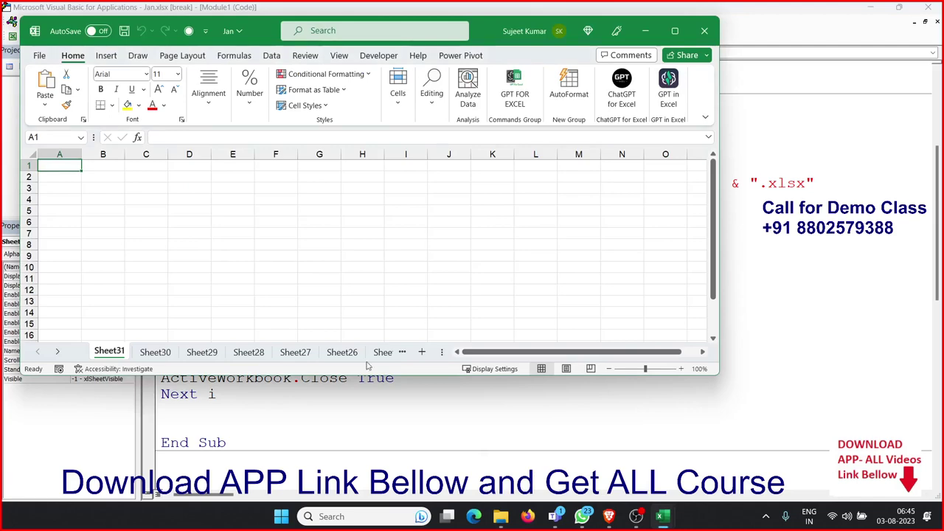
key(ctrl+Page_Down)
key(ctrl+Page_Down)
key(ctrl+Page_Down)
key(ctrl+Page_Down)
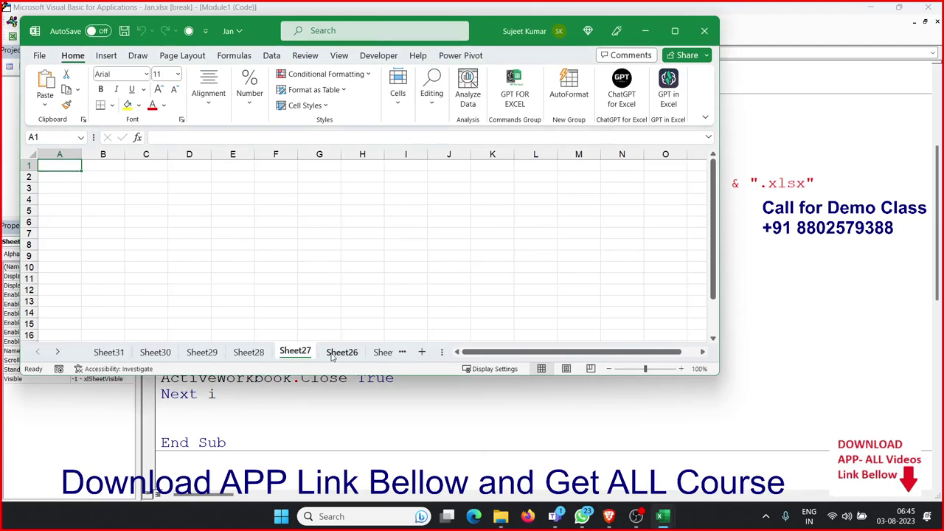
key(ctrl+Page_Down)
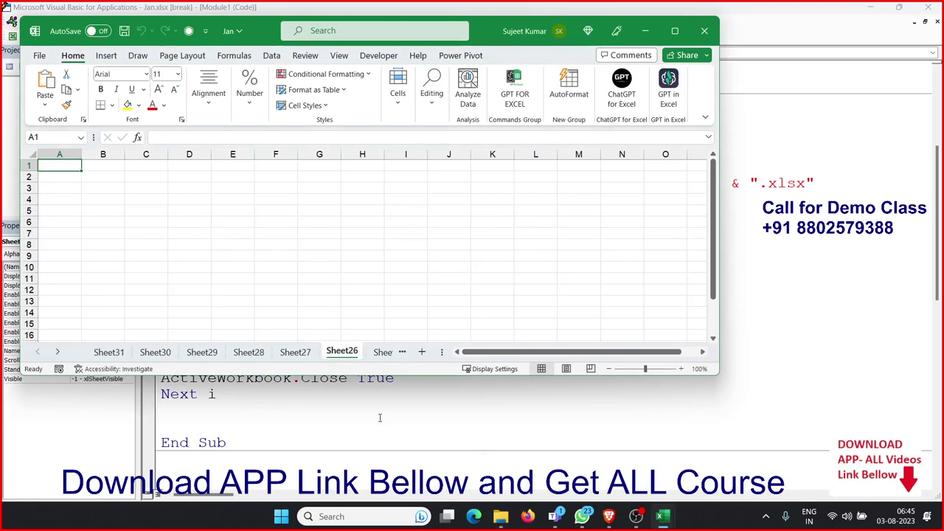
click(380, 418)
- Step into the day loop and confirm the first sheet gets renamed to its date
key(F8)
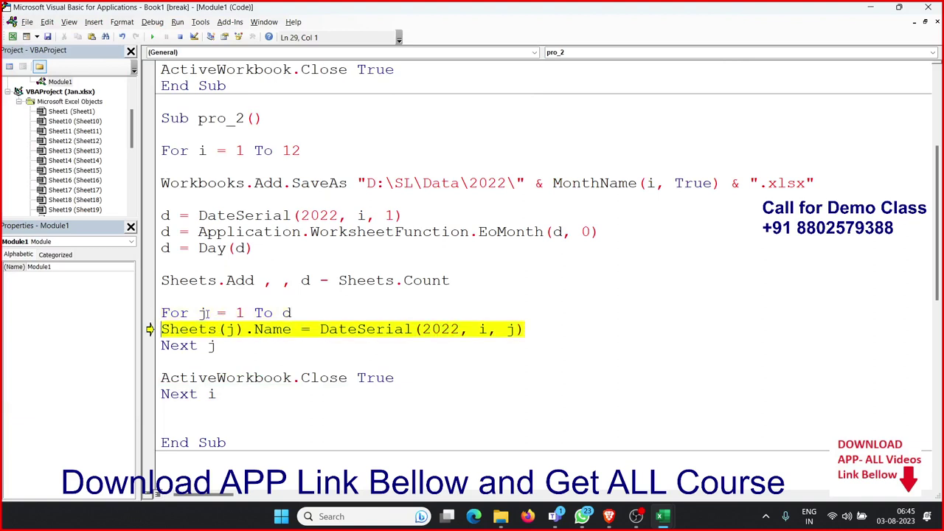
key(F8)
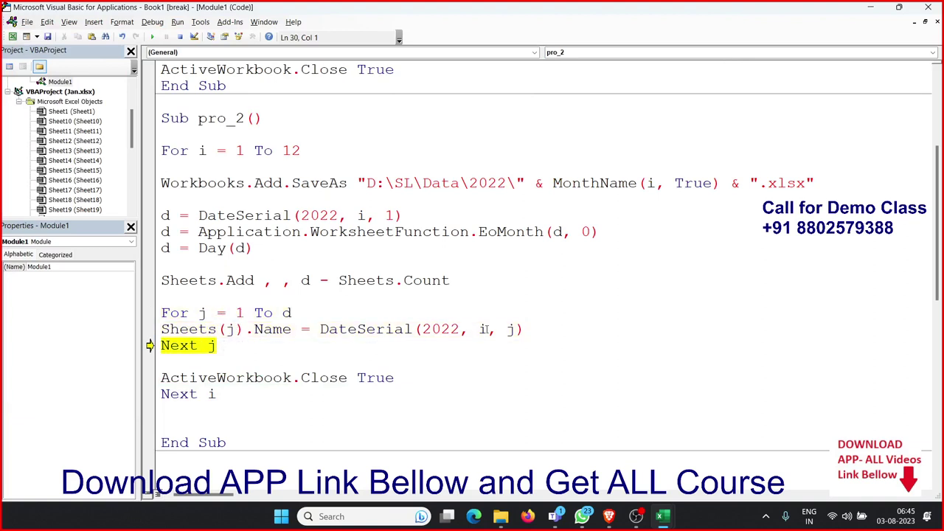
key(alt+F11)
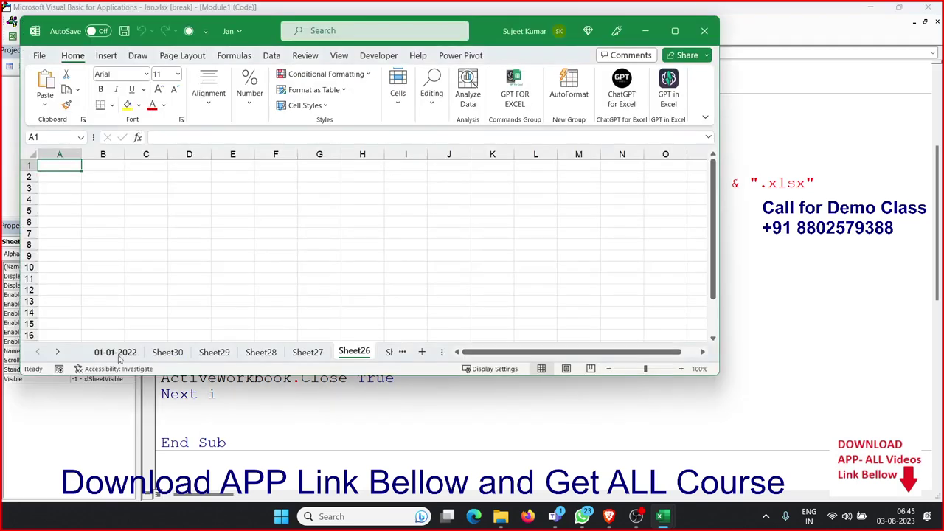
key(alt+F11)
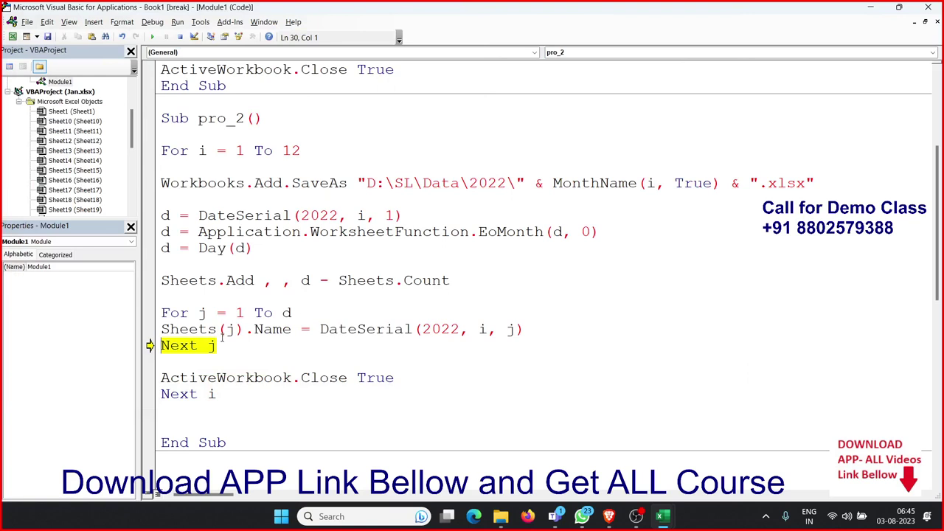
- Step through the rest of the day loop to j = 32, naming sheets with January 2022 dates
key(F8)
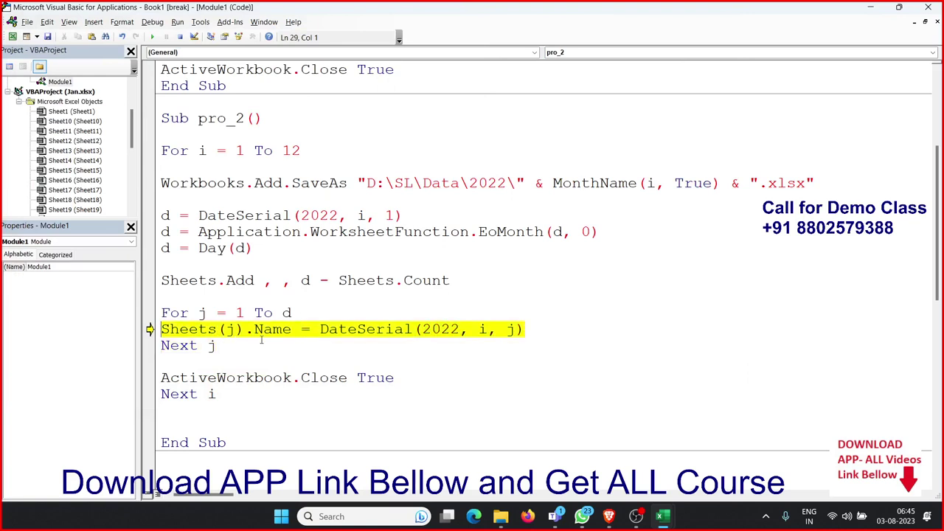
key(F8)
key(F8)
key(F8)
key(F8)
key(F8)
key(F8)
key(F8)
key(F8)
key(F8)
key(F8)
key(F8)
key(F8)
key(F8)
key(F8)
key(F8)
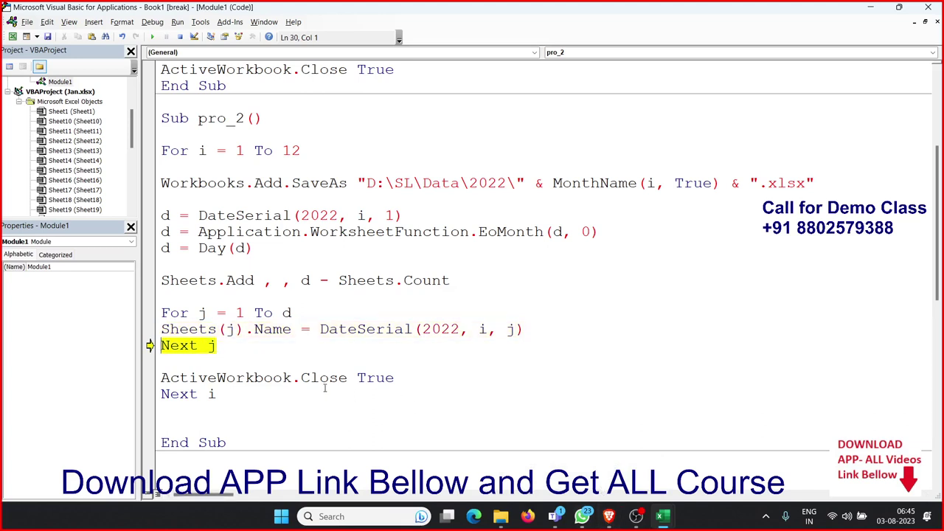
key(F8)
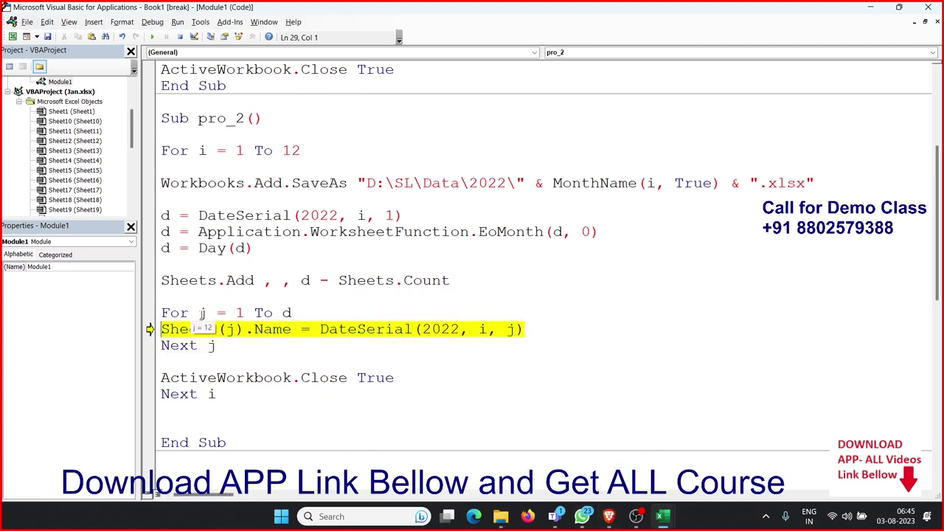
key(F8)
key(F8)
key(F8)
key(F8)
key(F8)
key(F8)
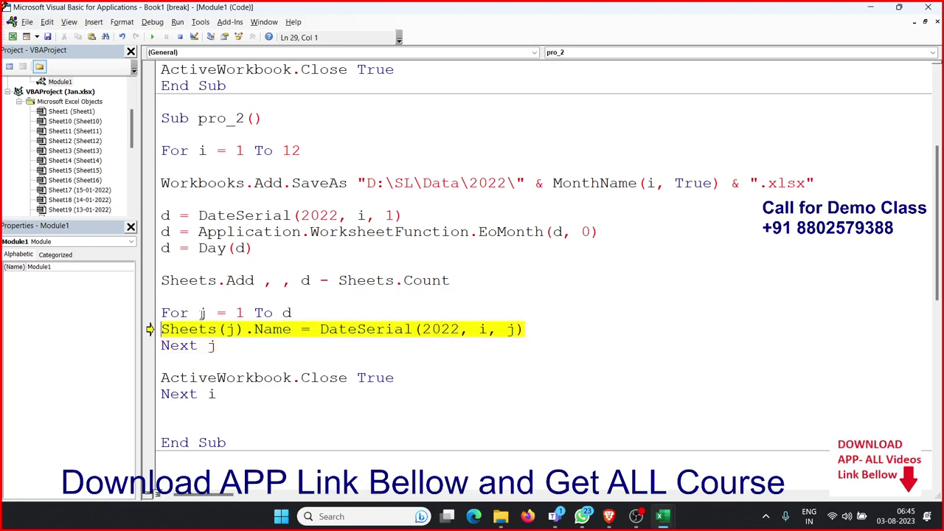
key(F8)
key(F8)
key(F8)
key(F8)
key(F8)
key(F8)
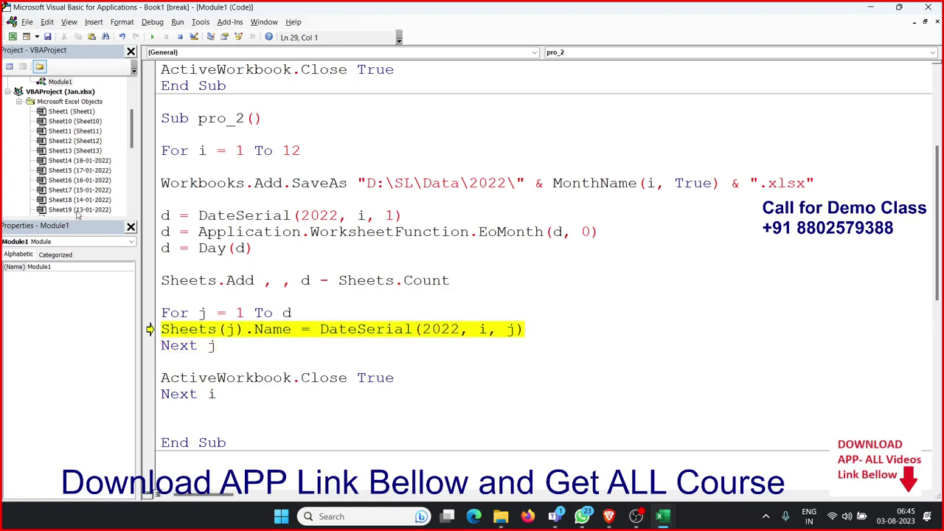
key(F8)
key(F8)
key(F8)
key(F8)
key(F8)
key(F8)
key(F8)
key(F8)
key(F8)
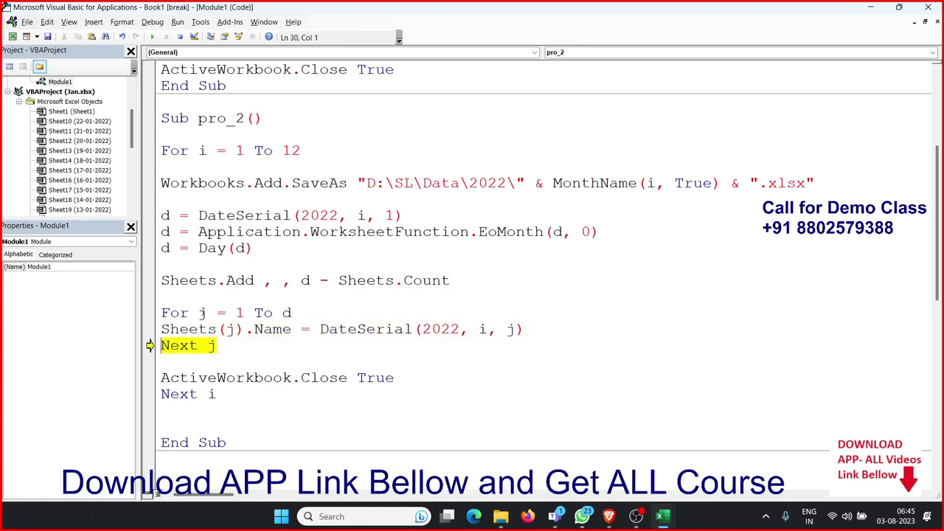
key(F8)
key(F8)
key(F8)
key(F8)
key(F8)
key(F8)
key(F8)
key(F8)
key(F8)
key(F8)
key(F8)
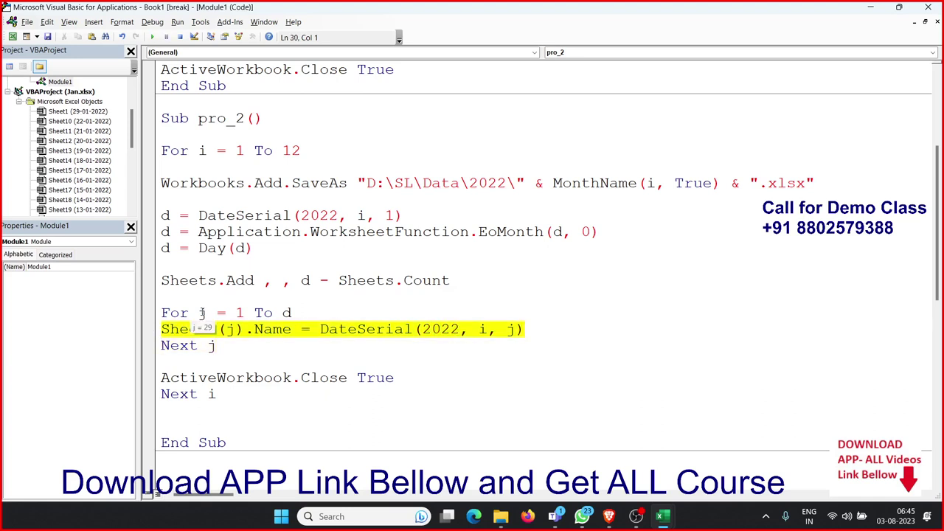
key(F8)
key(F8)
key(F8)
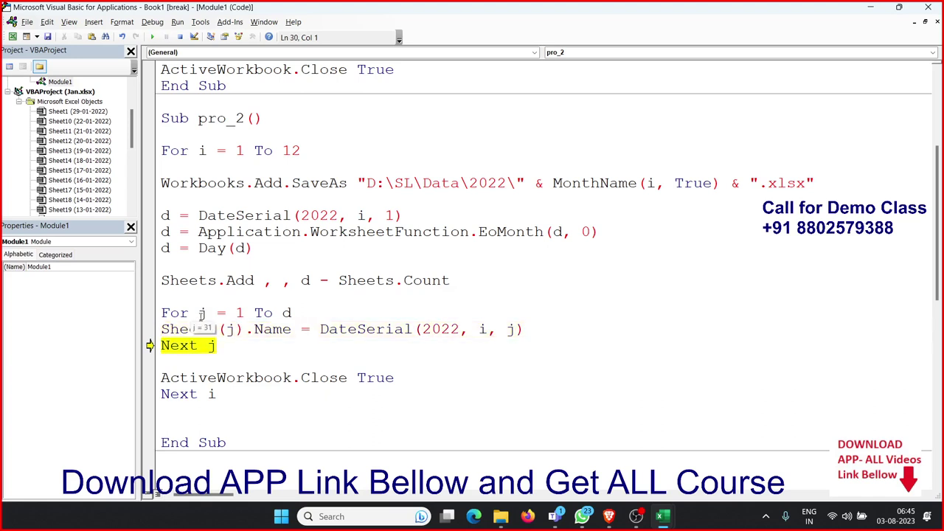
key(F8)
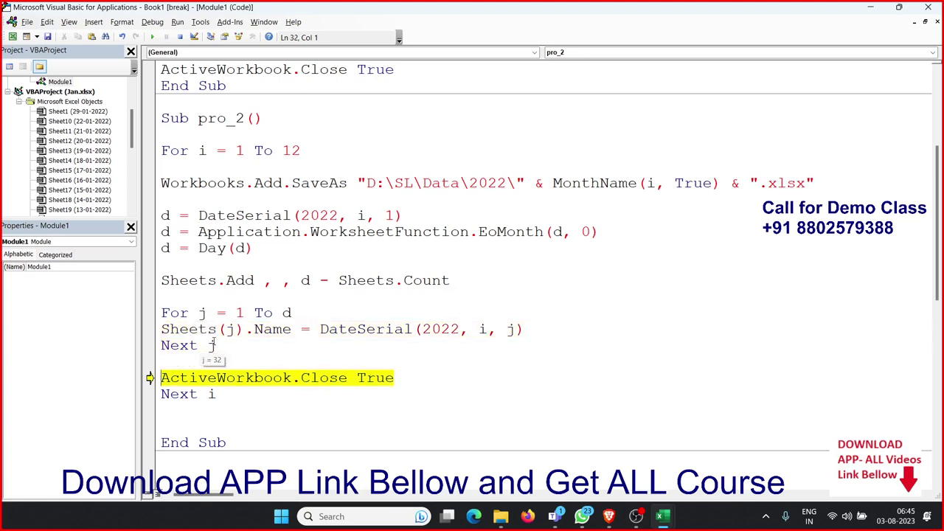
key(F8)
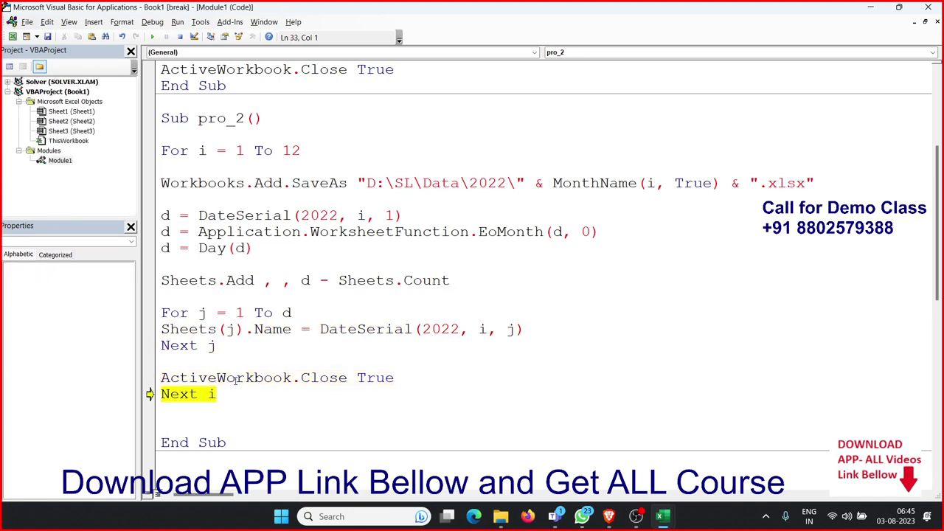
- Open Jan.xlsx from D:\SL\Data\2022 and browse the early day sheets from 01-01-2022 to 05-01-2022
click(501, 517)
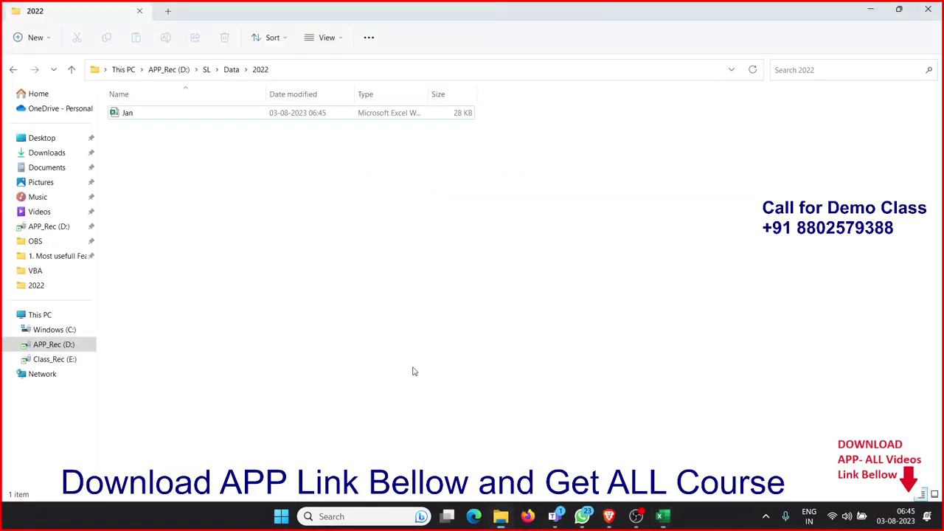
click(177, 114)
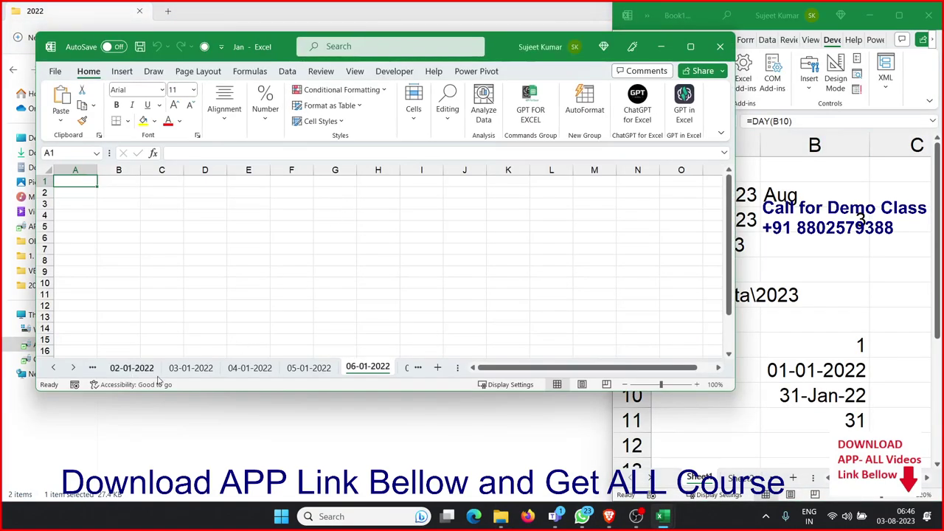
click(53, 366)
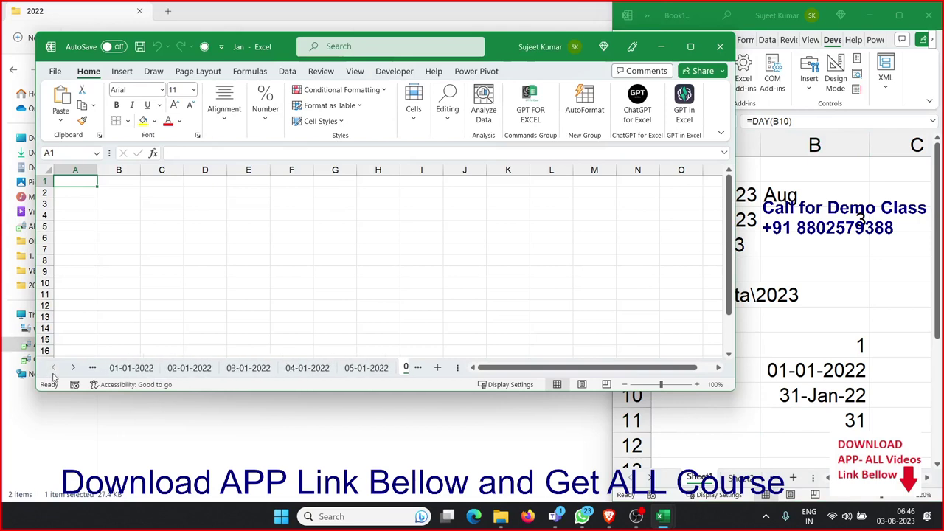
click(112, 374)
click(176, 372)
click(257, 372)
click(310, 373)
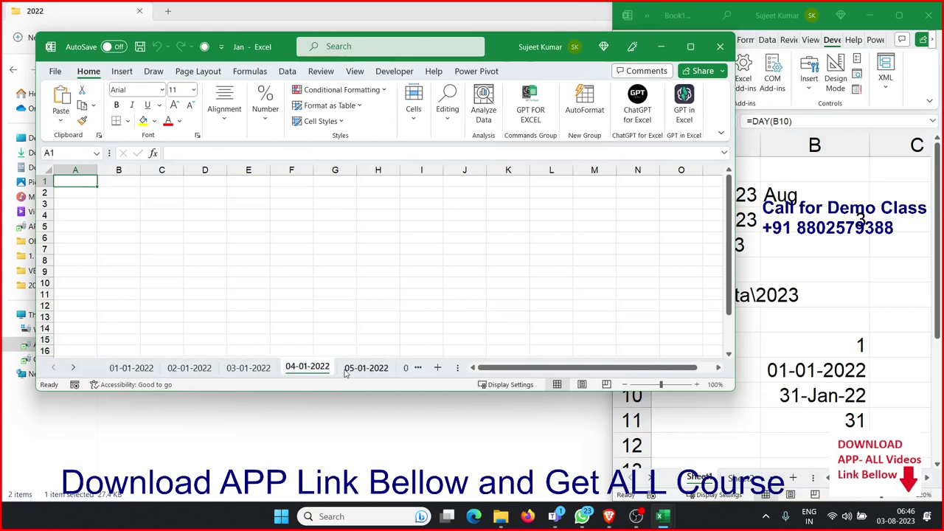
click(362, 367)
click(72, 368)
click(73, 368)
click(72, 368)
click(72, 368)
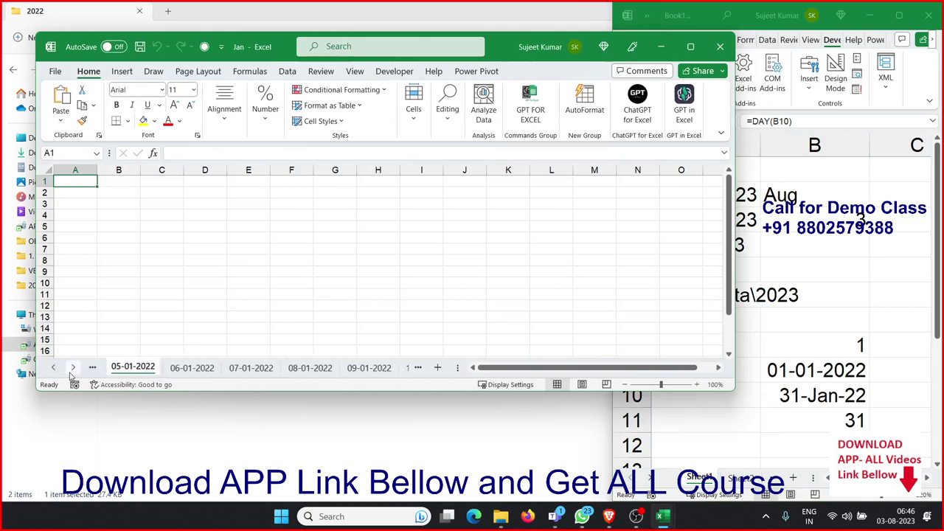
- Scroll the sheet tabs through mid-January to 31-01-2022, then close the workbook
click(72, 368)
click(72, 368)
click(72, 369)
click(71, 368)
click(72, 368)
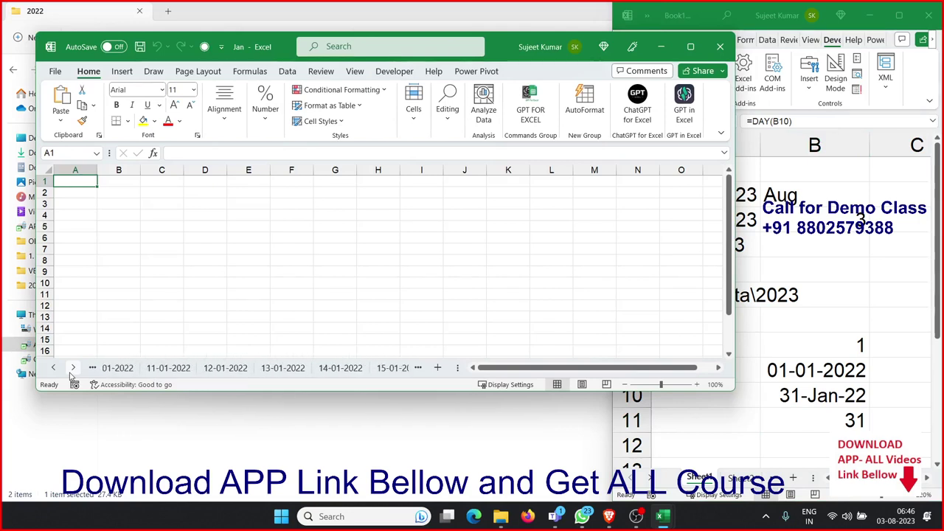
click(73, 369)
click(73, 369)
click(72, 368)
click(73, 368)
click(72, 368)
click(72, 369)
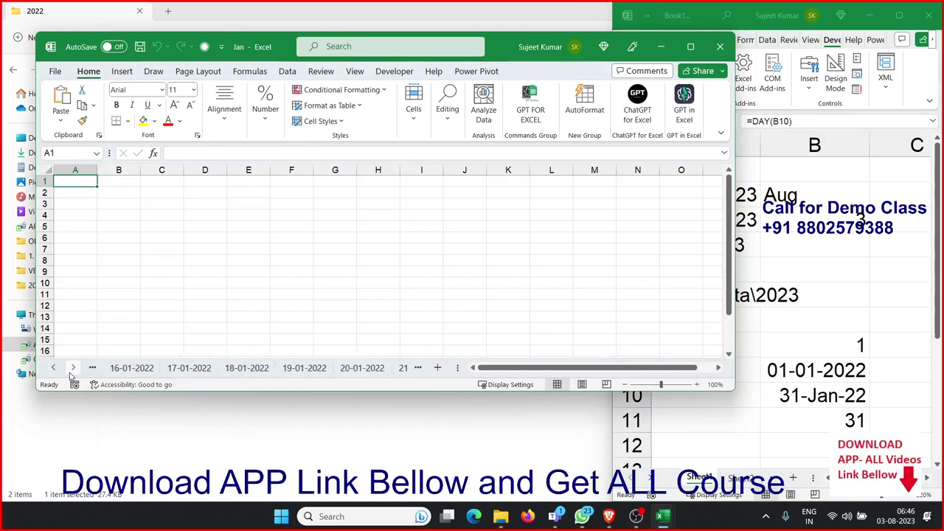
click(72, 368)
click(73, 368)
click(73, 368)
click(72, 369)
click(72, 369)
click(72, 368)
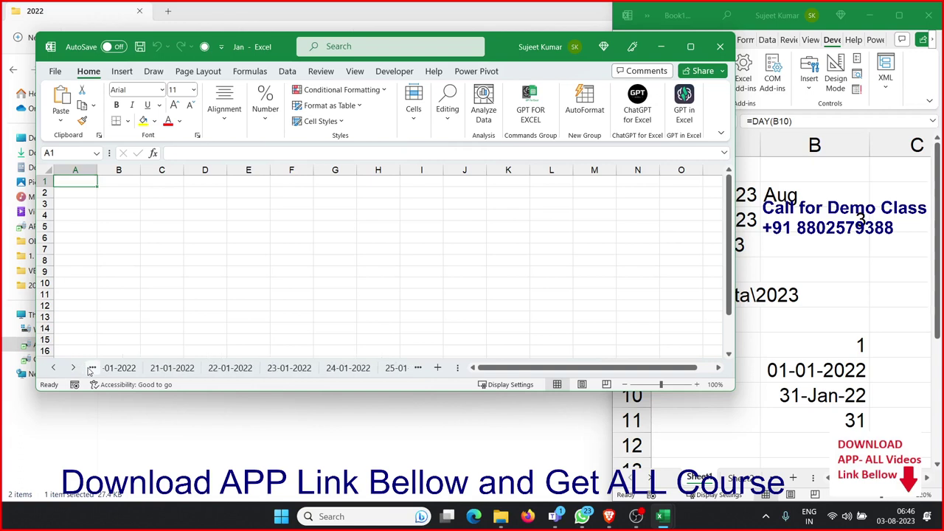
click(72, 369)
click(72, 368)
click(72, 368)
click(72, 368)
click(72, 368)
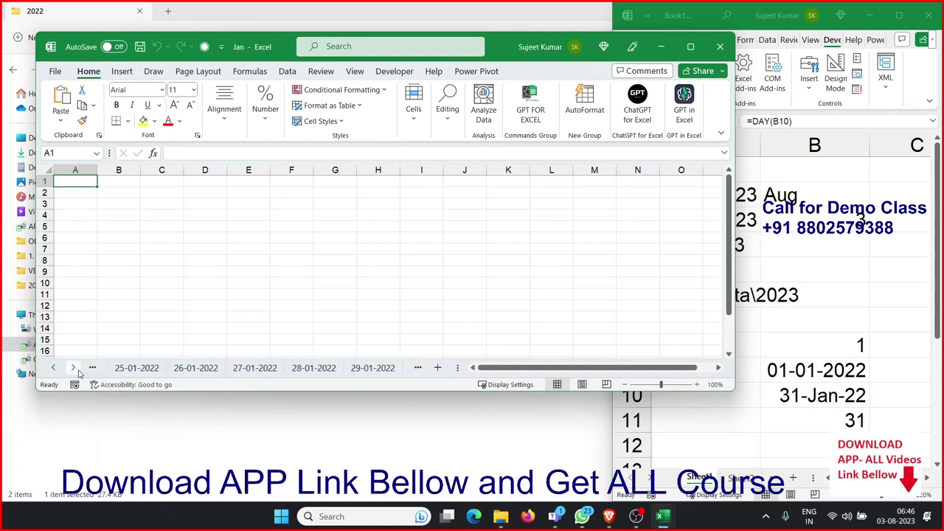
click(78, 370)
click(78, 370)
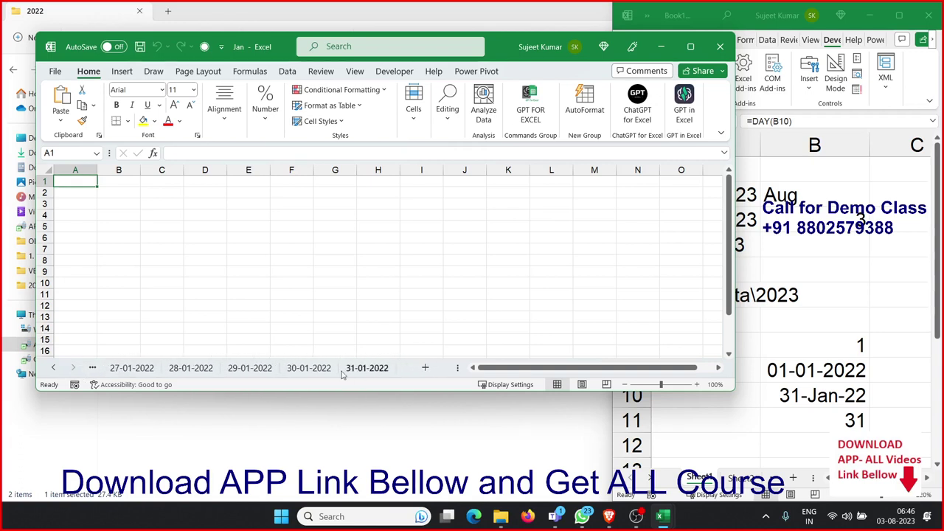
click(720, 47)
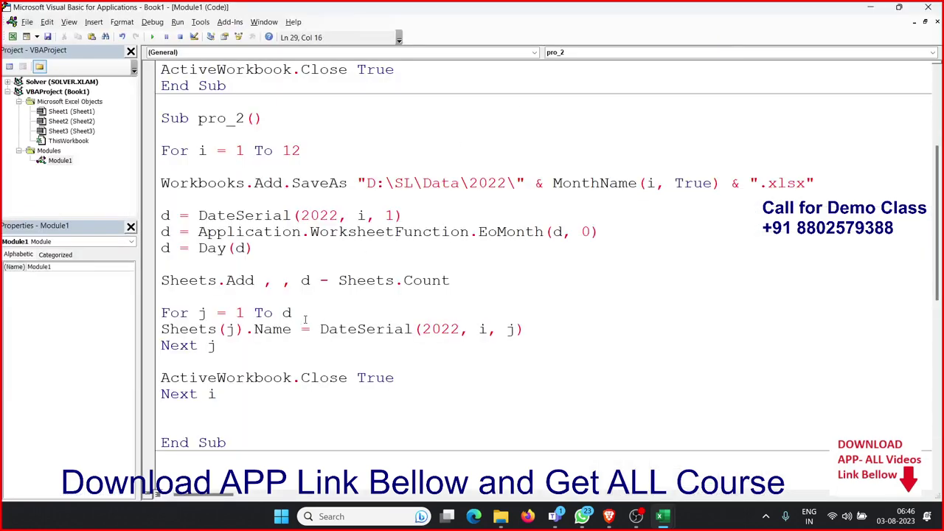
scroll(304, 319, up, 2)
scroll(304, 317, down, 2)
click(302, 280)
key(alt+Tab)
key(alt+Tab)
key(alt+Tab)
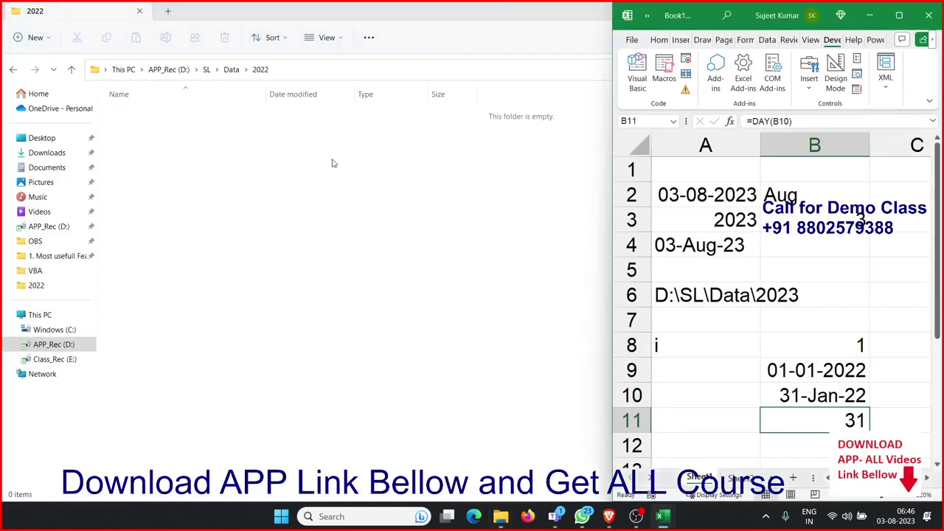
click(899, 15)
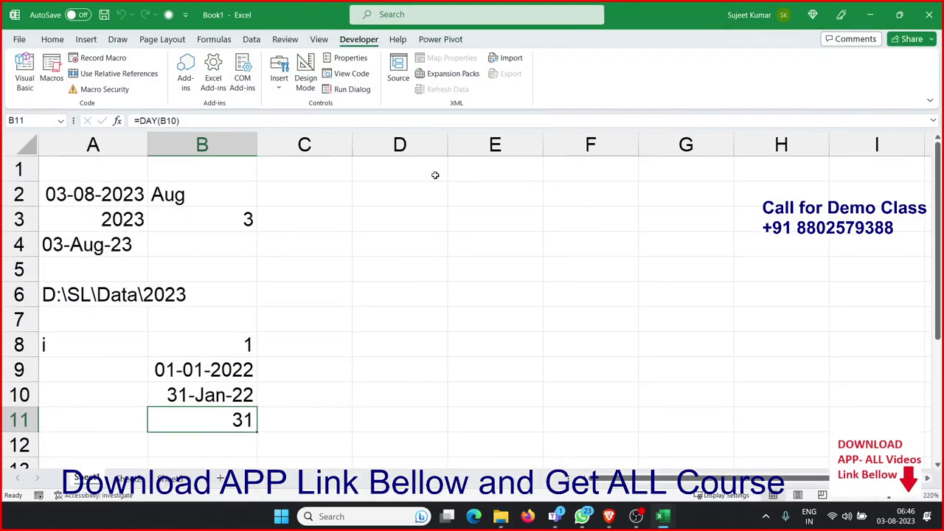
key(alt+Tab)
key(alt+Tab)
- Insert MsgBox "365 Sheets and 12 File Created " just before pro_2's End Sub, then return to Excel
scroll(295, 281, down, 5)
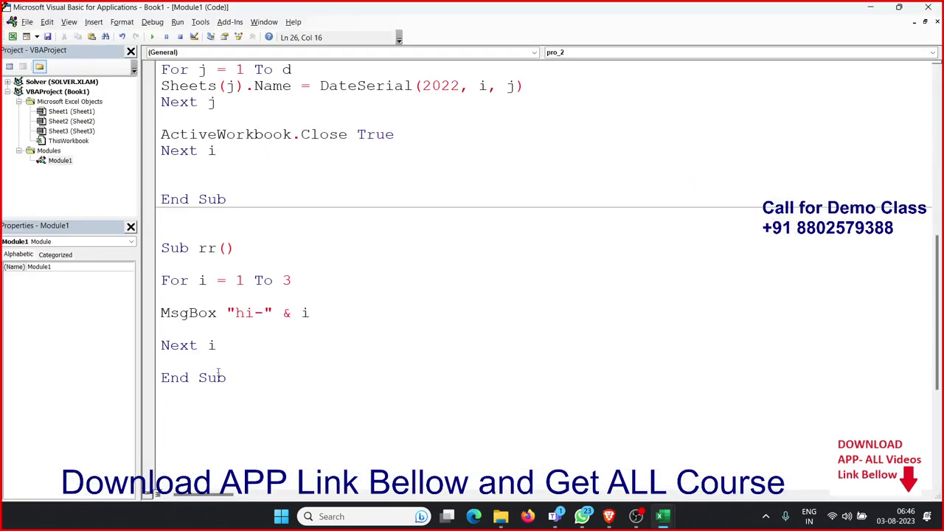
click(217, 361)
key(Return)
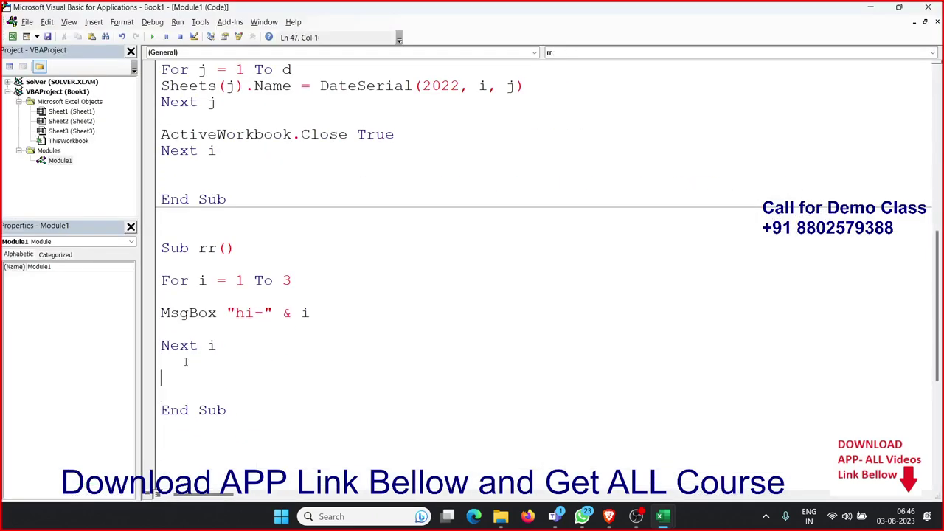
click(172, 182)
key(Return)
text(msg)
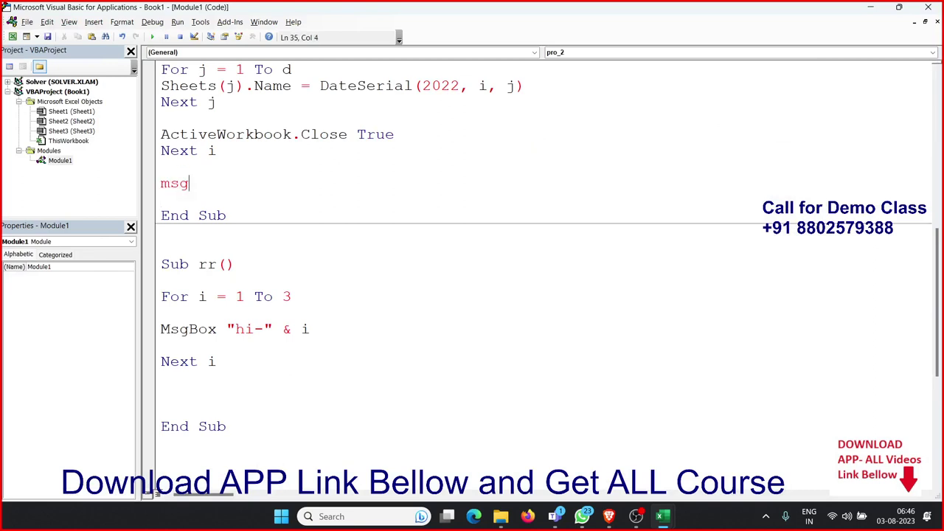
text(box )
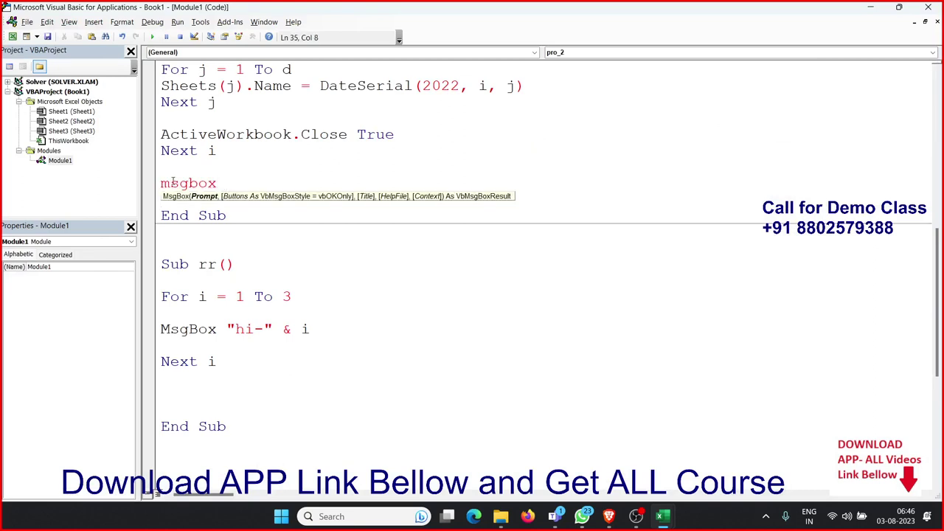
text("3)
text(65 S)
text(heets )
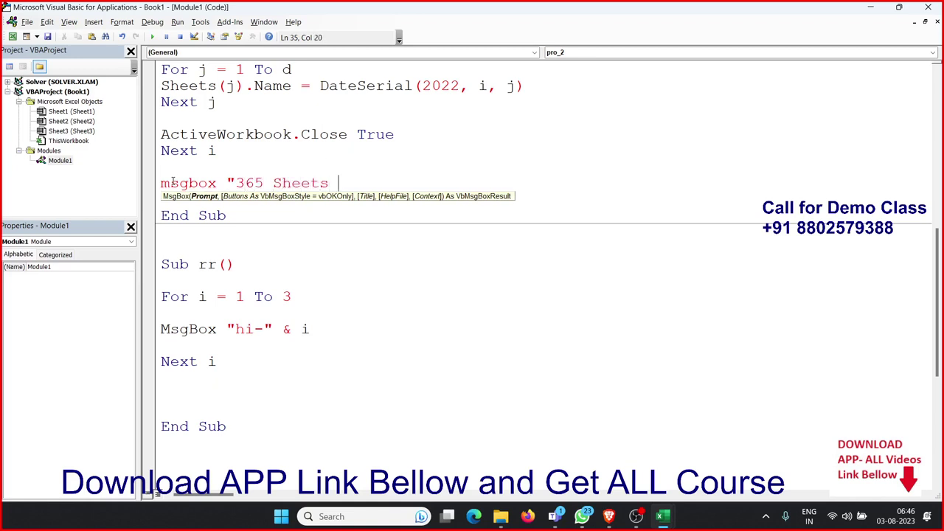
text(and )
text(12File )
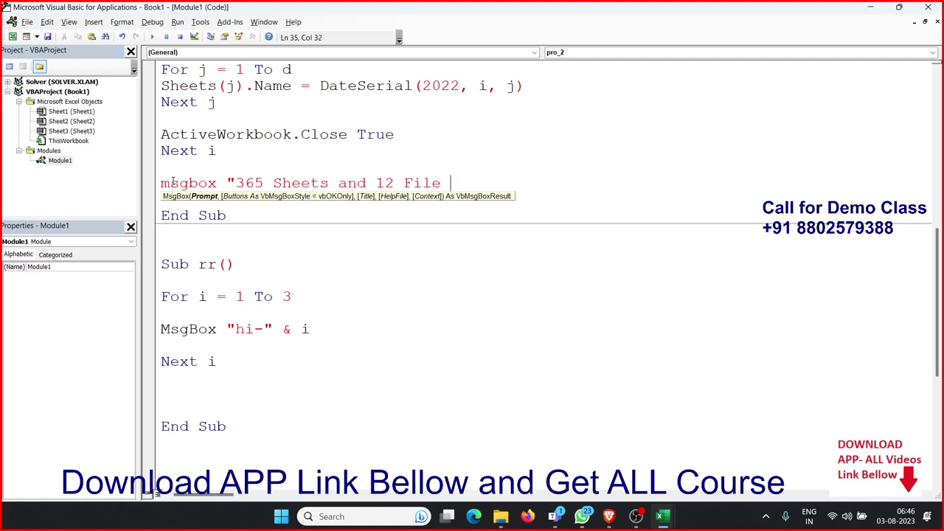
text(Created )
text(")
key(Up)
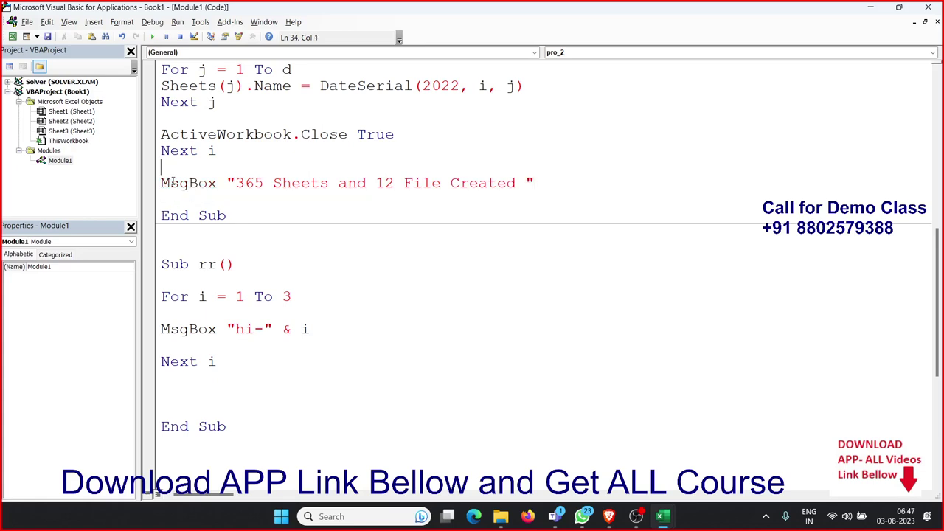
scroll(176, 183, up, 1)
key(alt+F11)
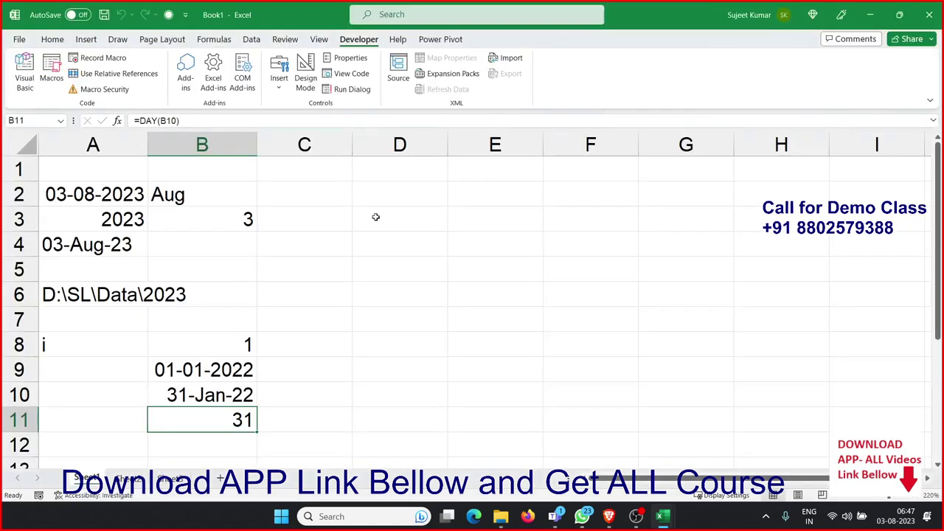
- Run pro_2, dismiss its message, confirm the Jan–Dec workbooks in D:\SL\Data\2022, and reopen the code
click(50, 81)
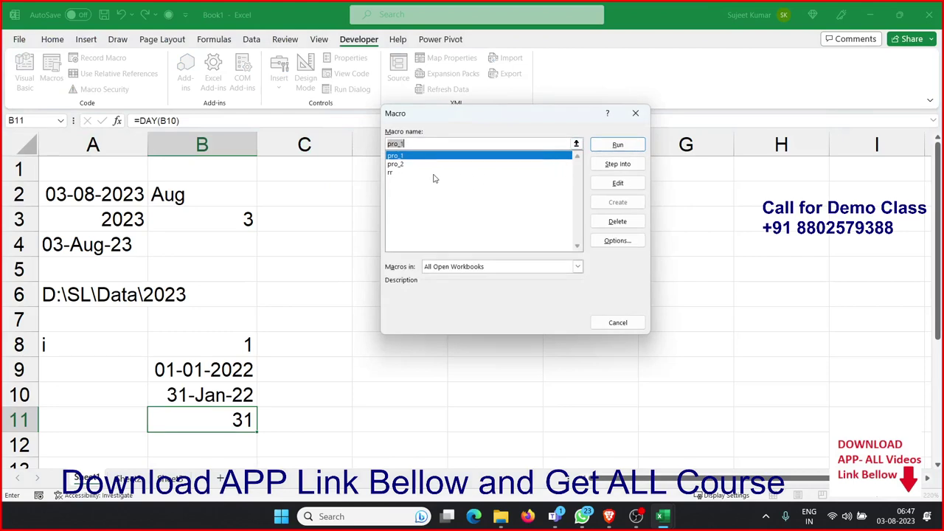
click(620, 146)
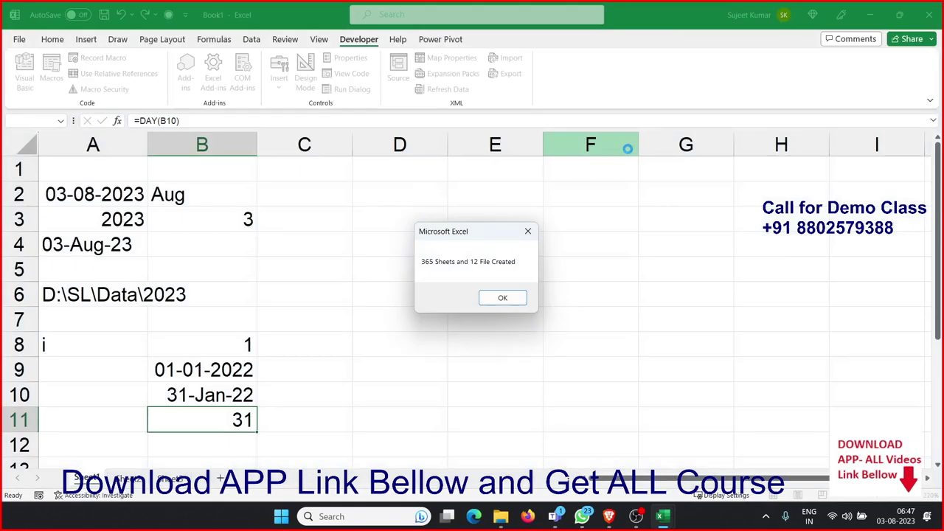
click(517, 302)
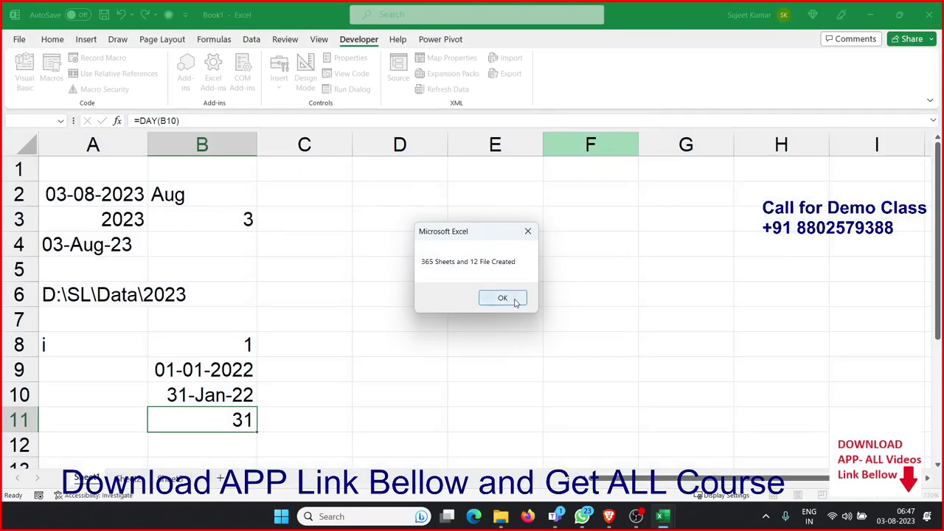
click(501, 517)
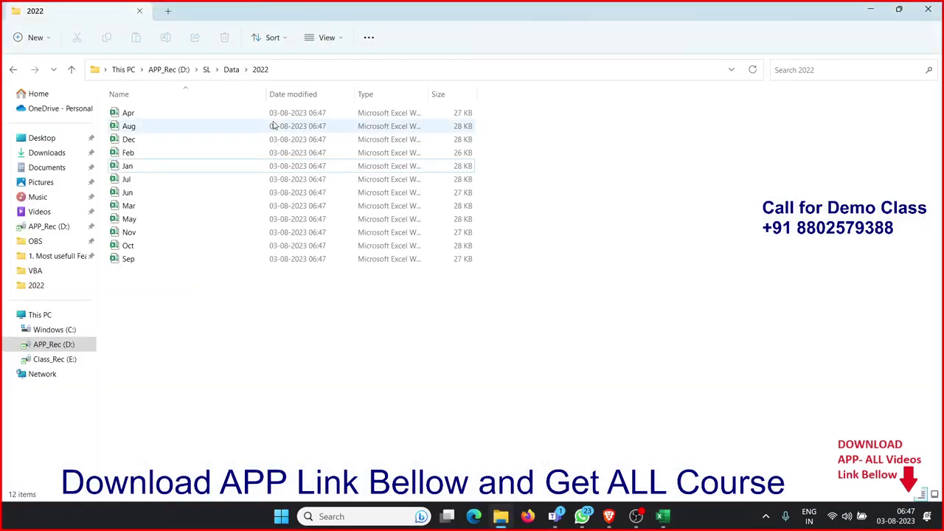
mouse_move(663, 516)
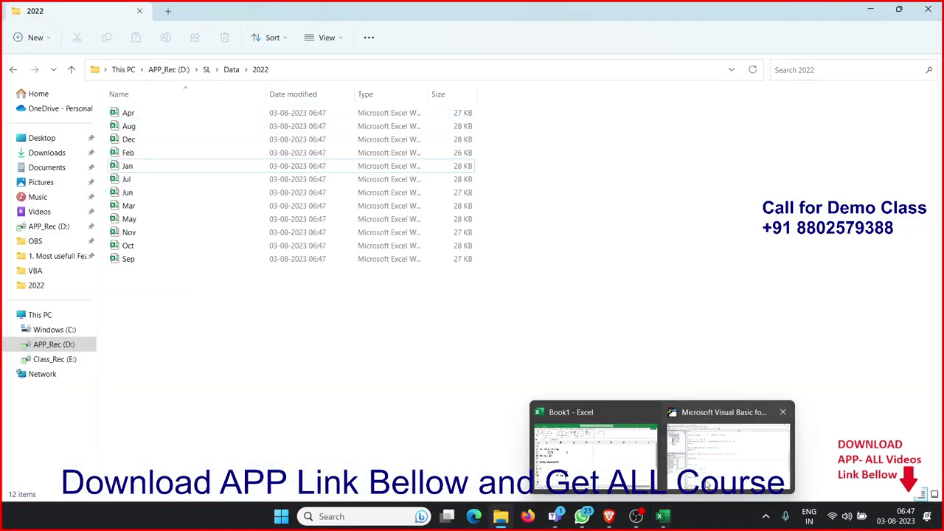
click(711, 458)
scroll(655, 392, up, 4)
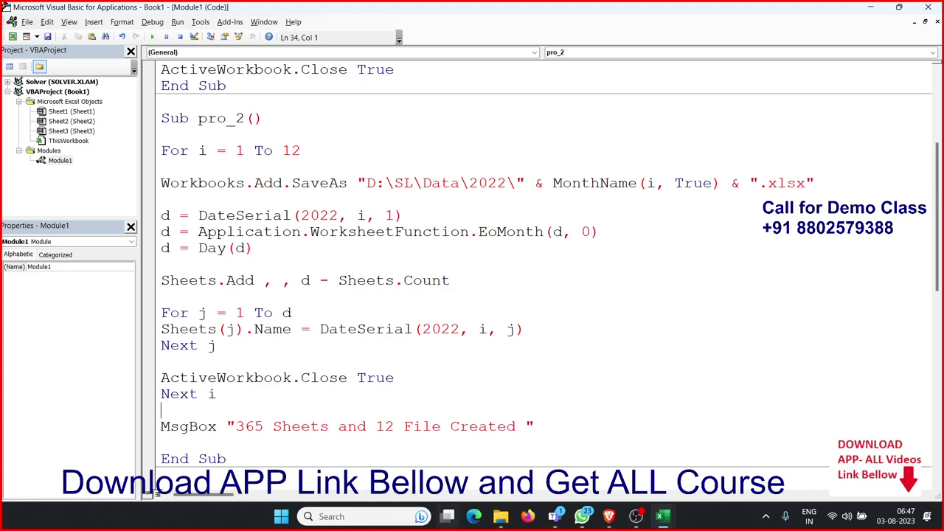
- Examine the month argument i in DateSerial(2022, i, 1), then return to the Book1 worksheet
drag(403, 215, 198, 216)
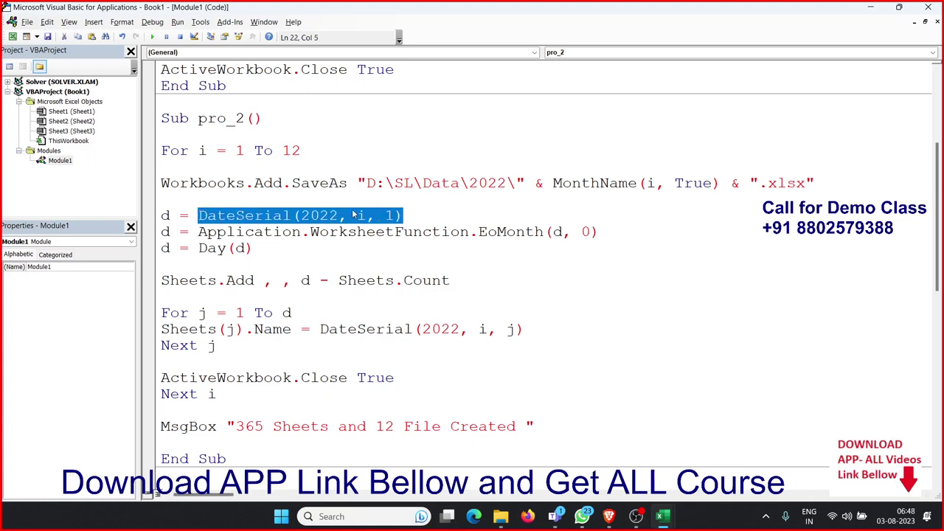
double_click(362, 216)
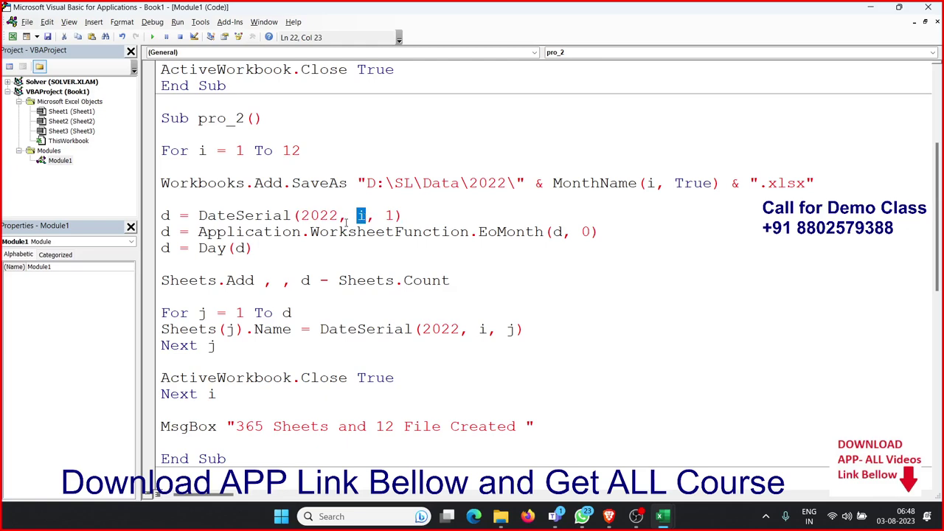
key(alt+Tab)
- Review B9's DATE formula, then enter the label 'Month' in E3 and the value 1 in F3
click(557, 166)
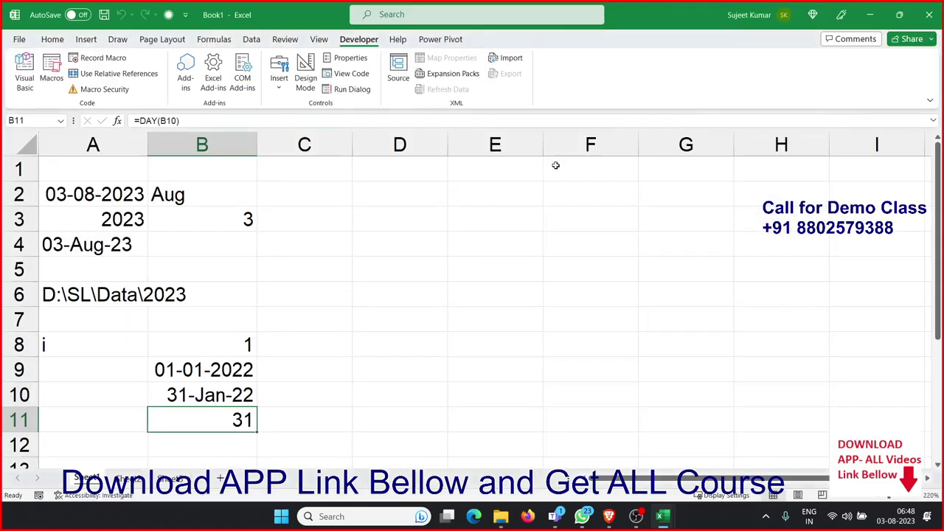
click(231, 371)
key(F2)
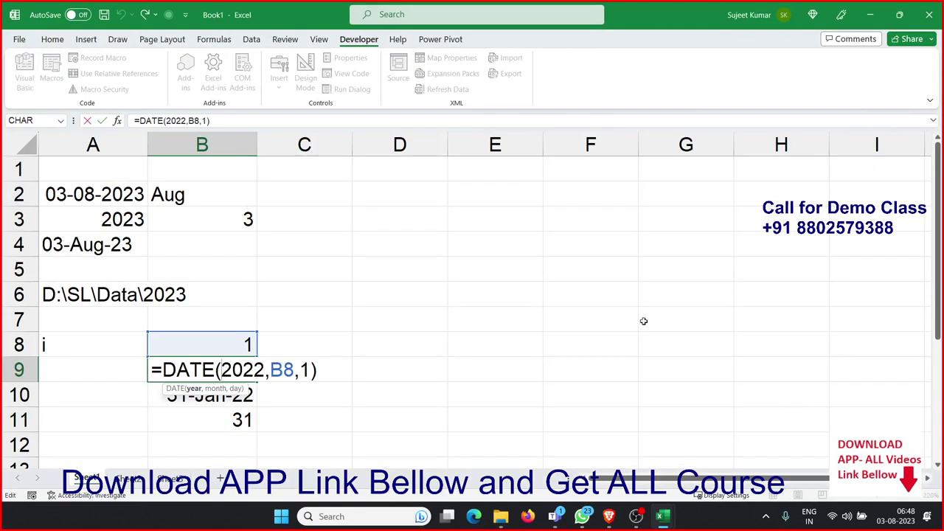
key(Escape)
click(472, 223)
text(M)
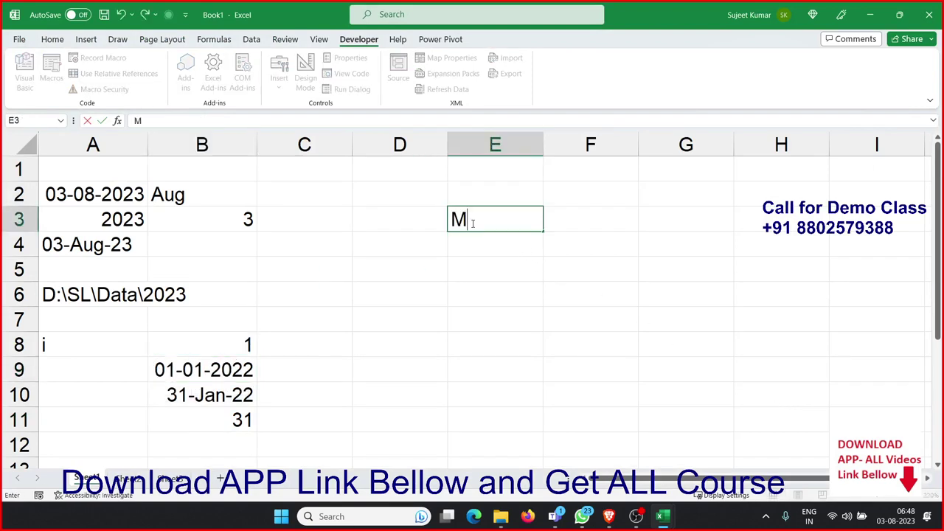
text(onth)
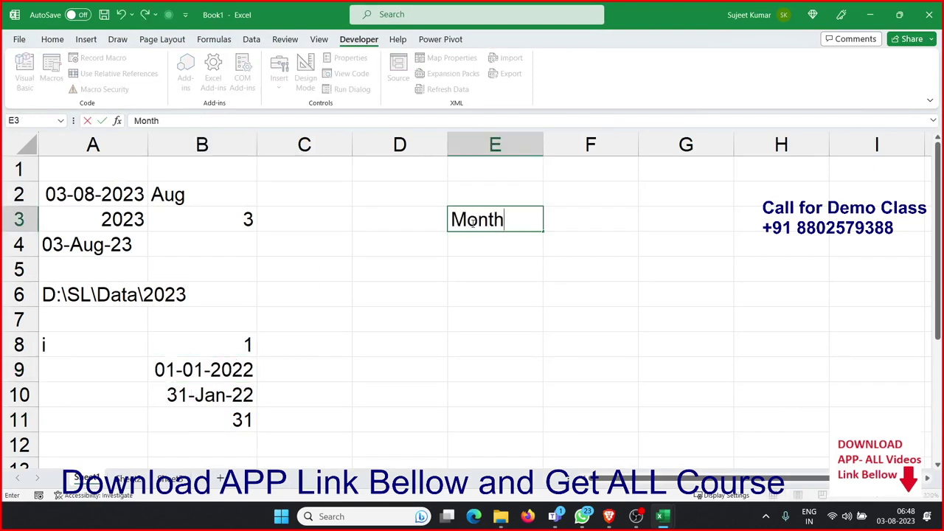
key(Tab)
text(1)
key(Down)
key(Down)
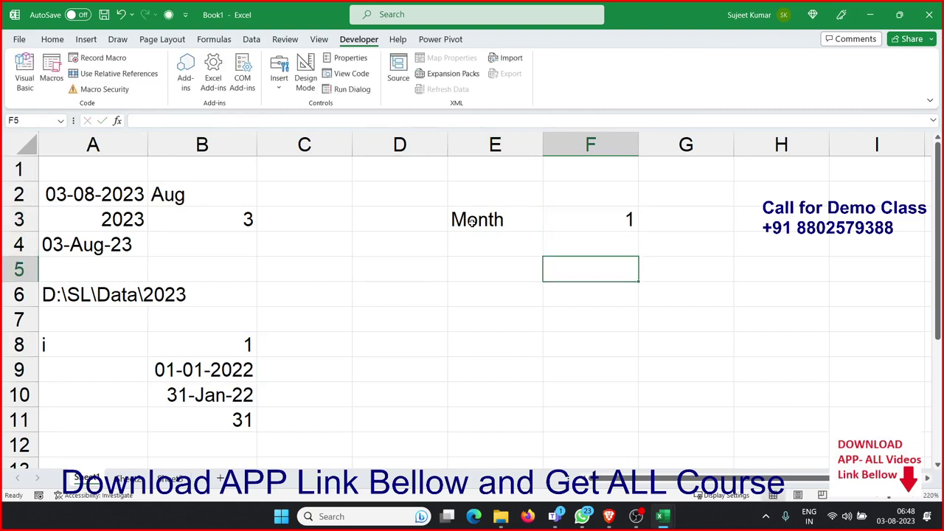
- Enter =DATE(2022,F3,1) in F5 and format it as a dd-mmm-yy date
text(=da)
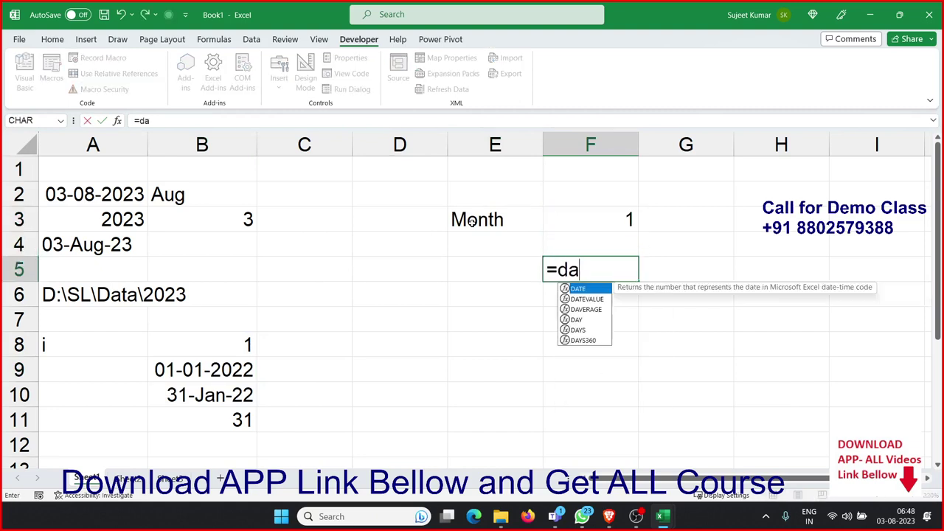
key(Tab)
text(20)
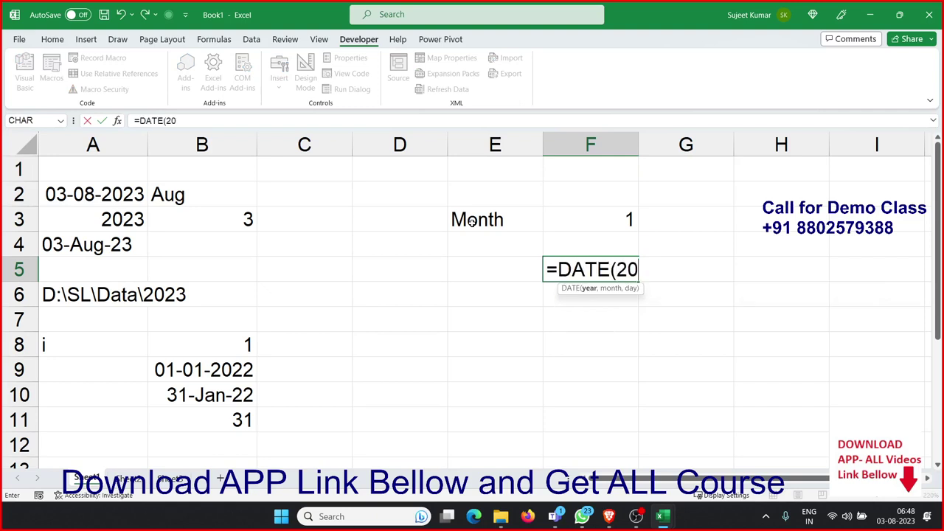
text(22)
text(,)
click(566, 213)
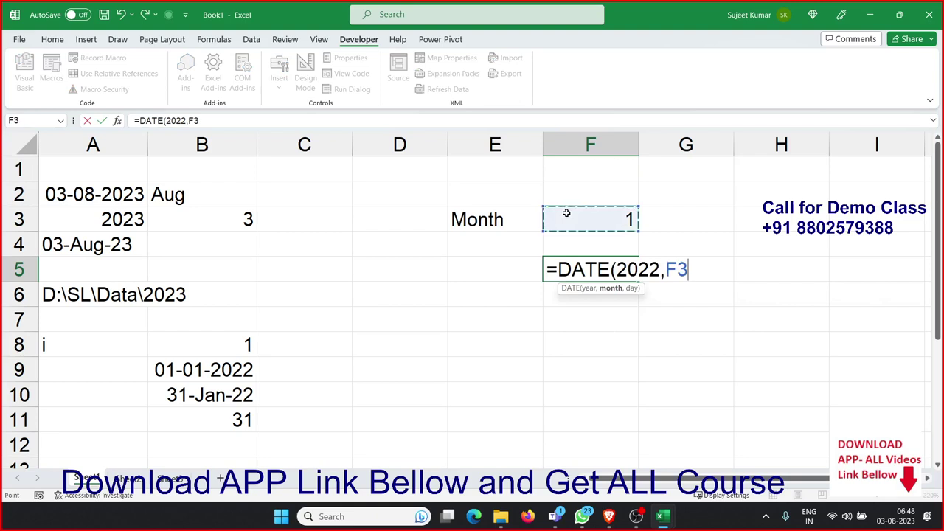
text(,1)
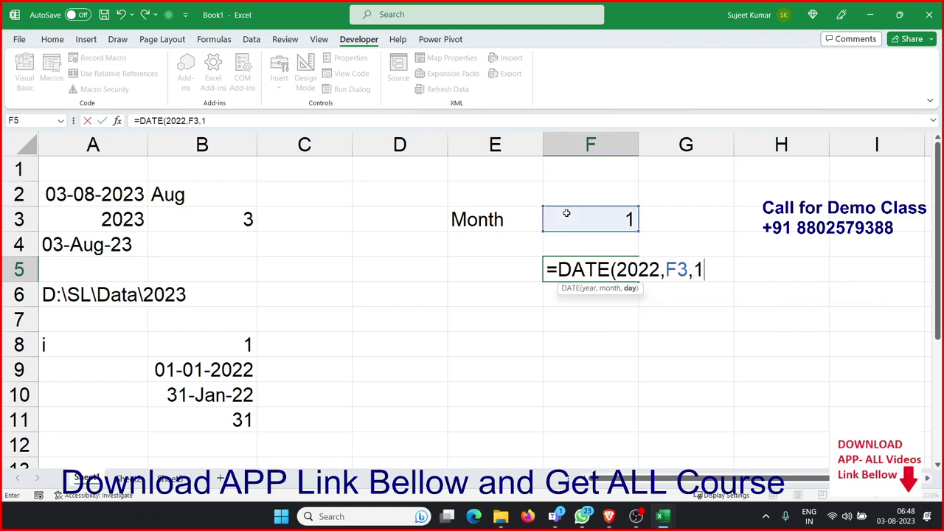
key(Return)
key(Up)
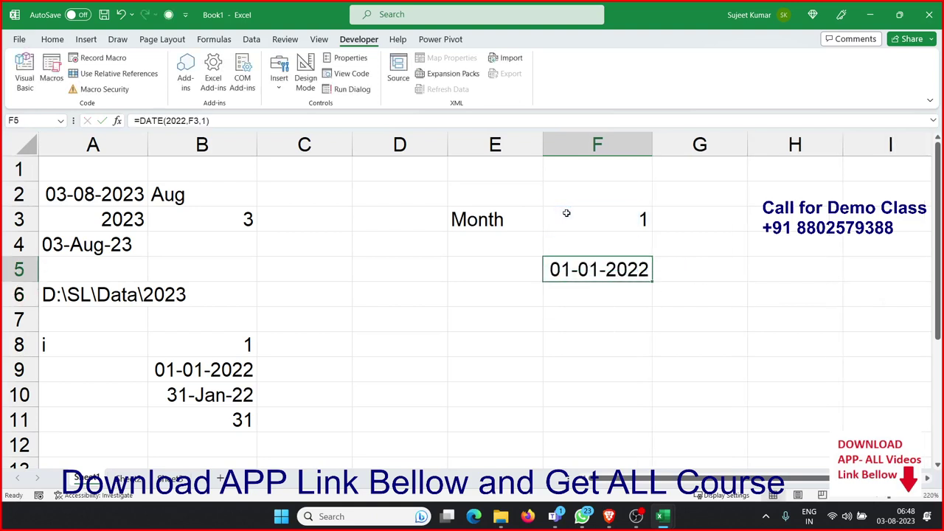
key(ctrl+shift+3)
- Change F3's month to 2, then 3, check that F5 references F3, and return to VBA
key(Up)
key(Up)
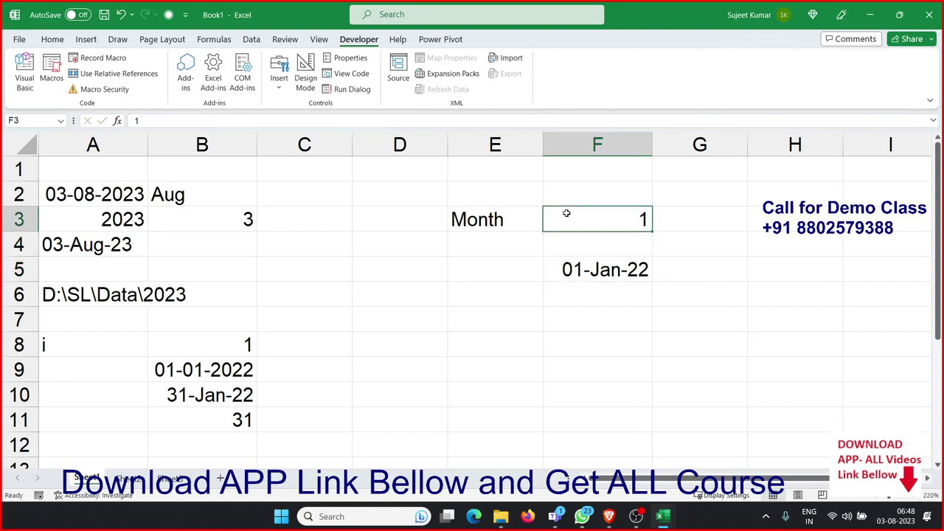
text(2)
key(Return)
key(Up)
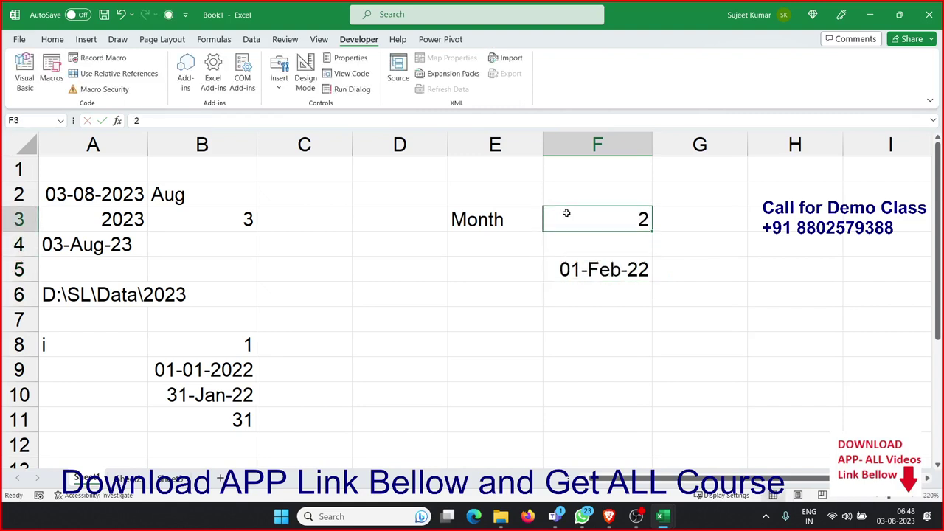
text(3)
key(Return)
key(Down)
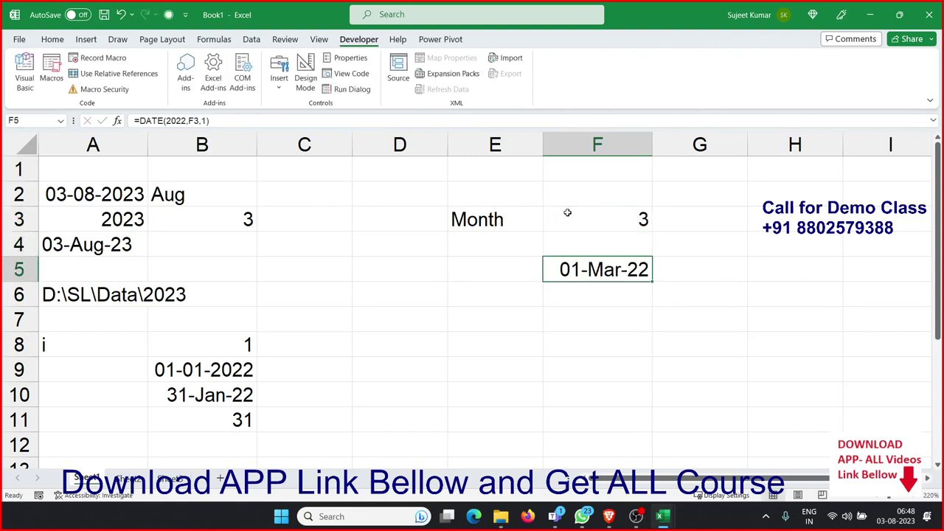
key(F2)
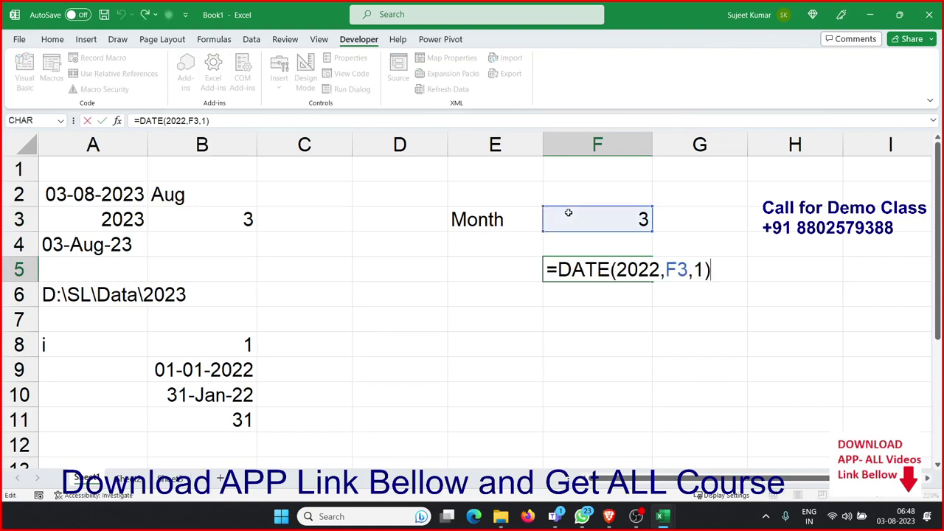
key(Return)
key(alt+F11)
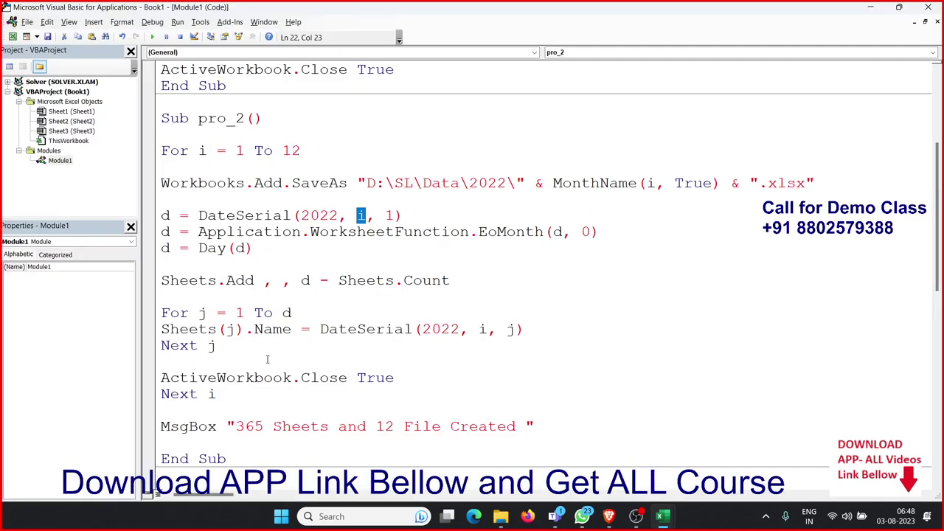
click(242, 280)
drag(301, 280, 450, 282)
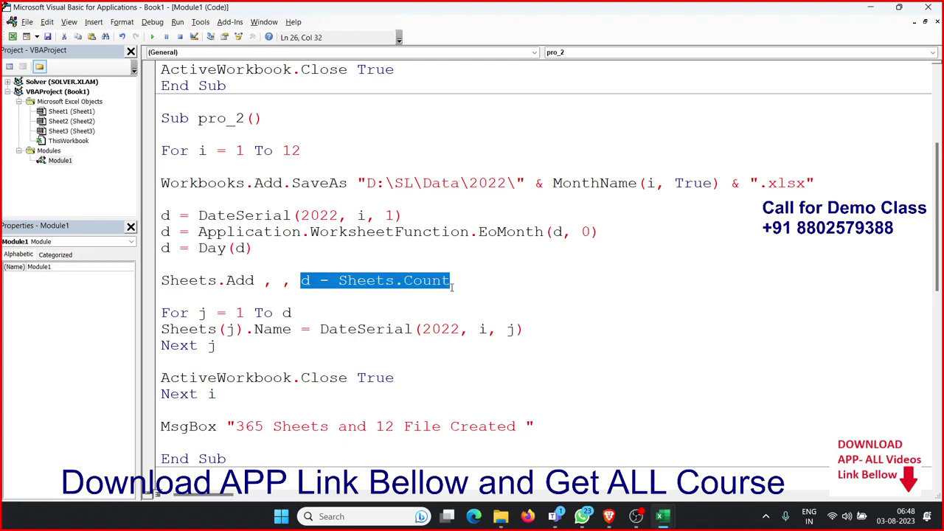
click(208, 174)
key(alt+F11)
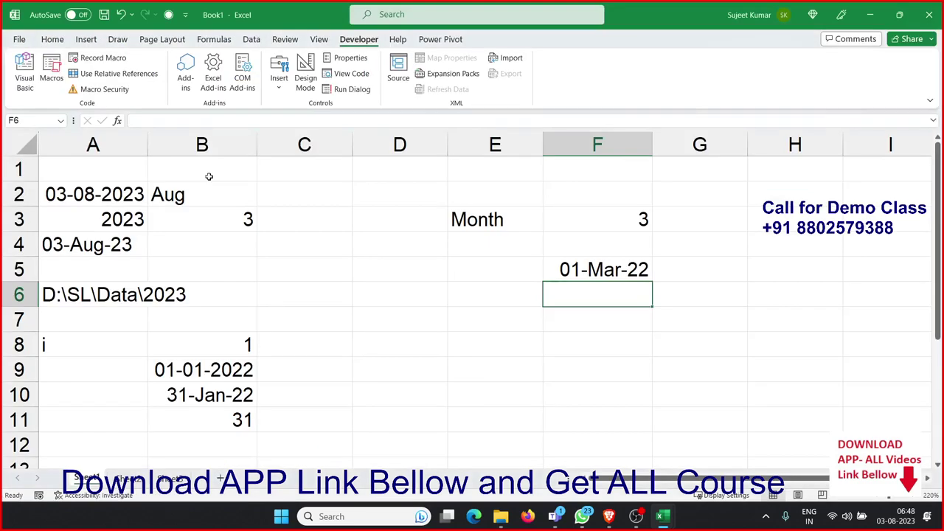
key(ctrl+n)
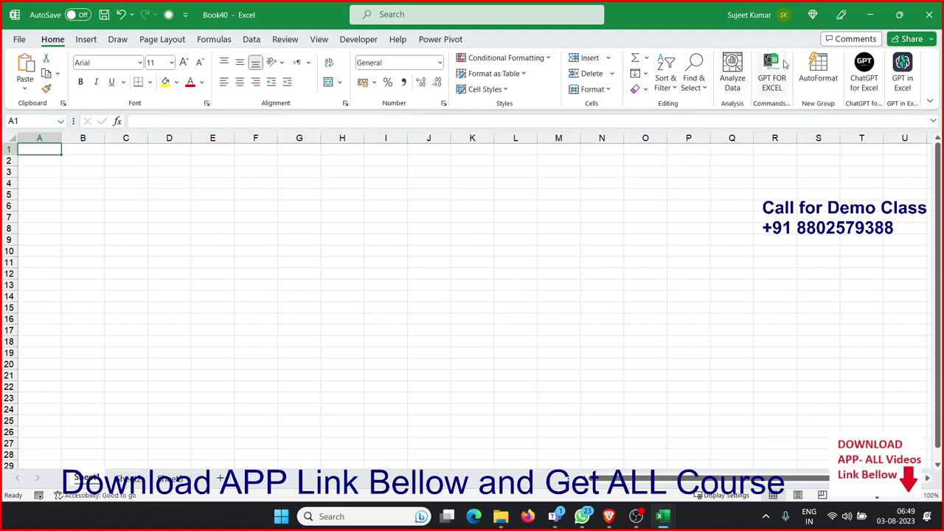
click(927, 20)
key(Down)
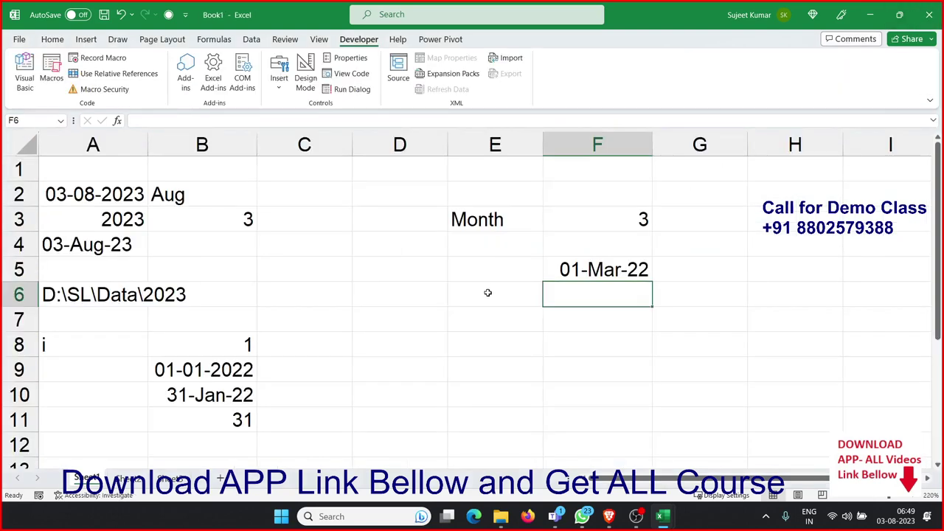
key(alt+F11)
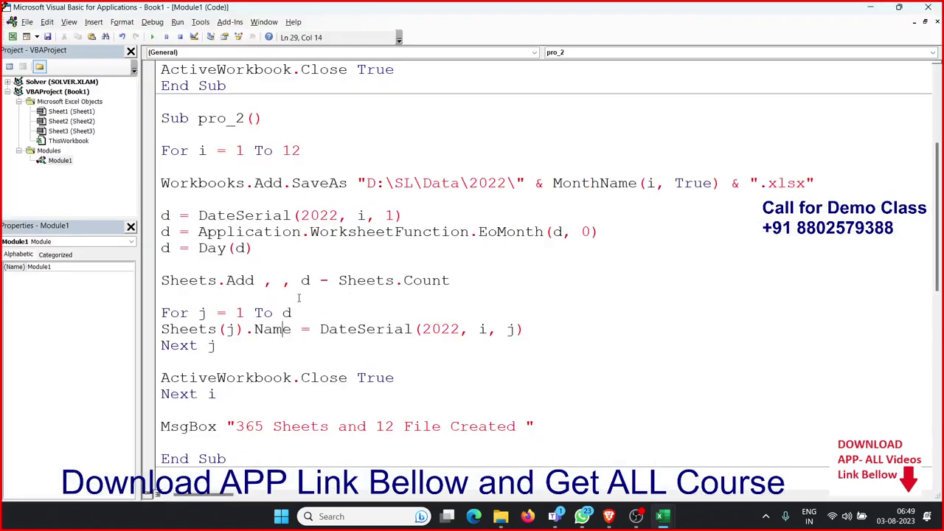
click(247, 265)
drag(253, 249, 155, 252)
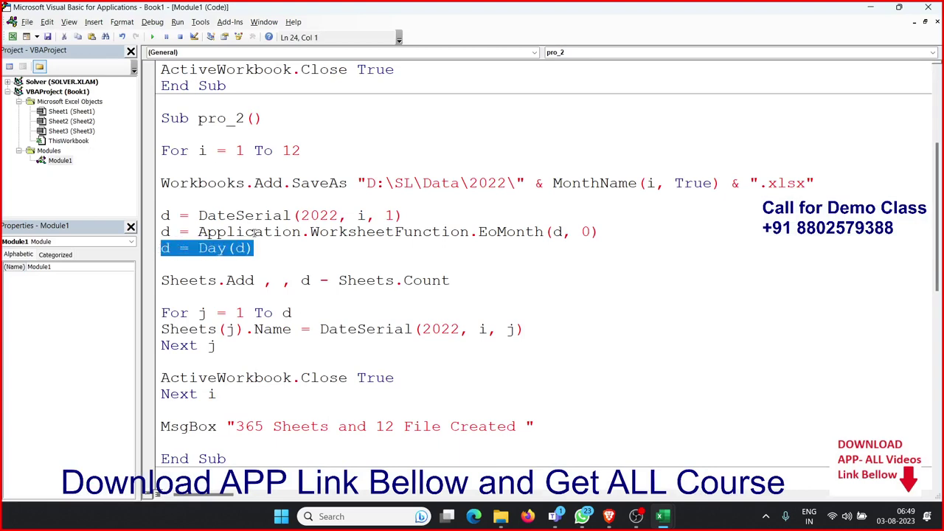
drag(610, 184, 718, 189)
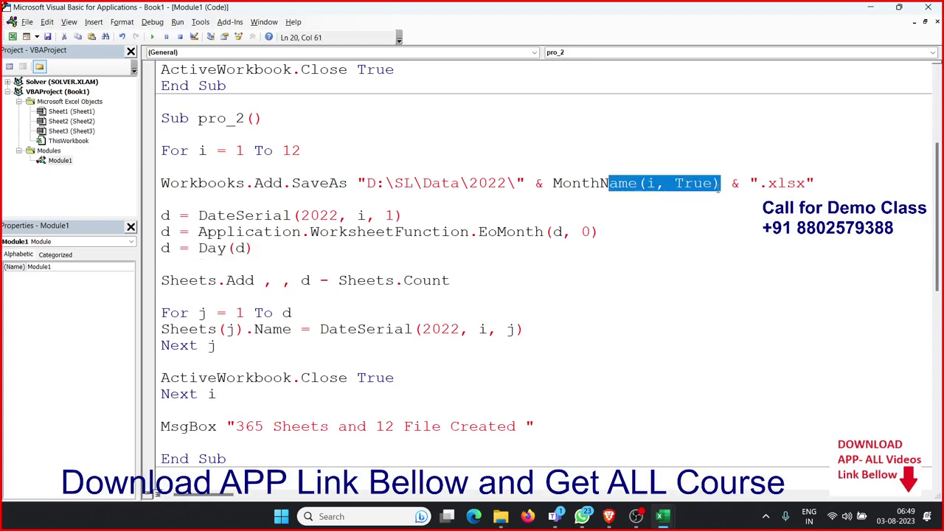
click(450, 280)
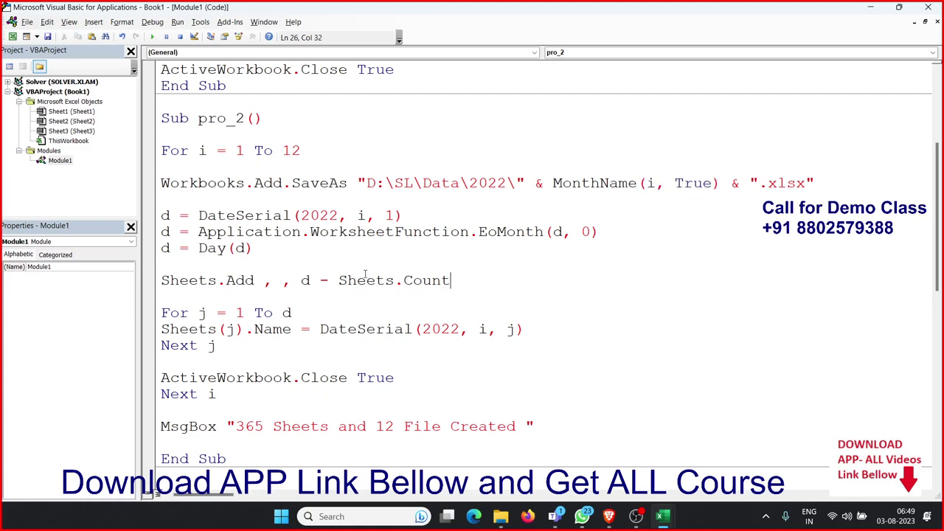
drag(337, 281, 455, 284)
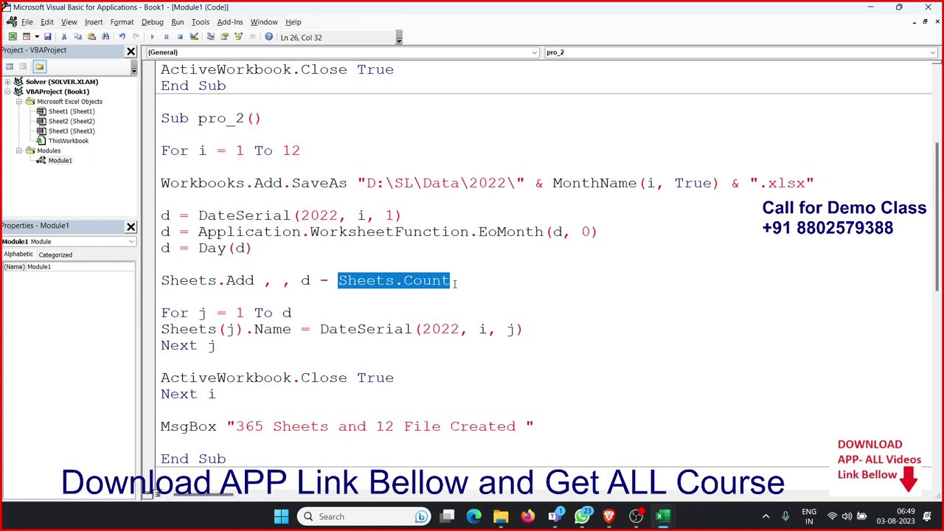
- Select and review the whole pro_1 procedure and its name in Module1, then return to Book1
scroll(418, 148, up, 2)
scroll(418, 166, up, 2)
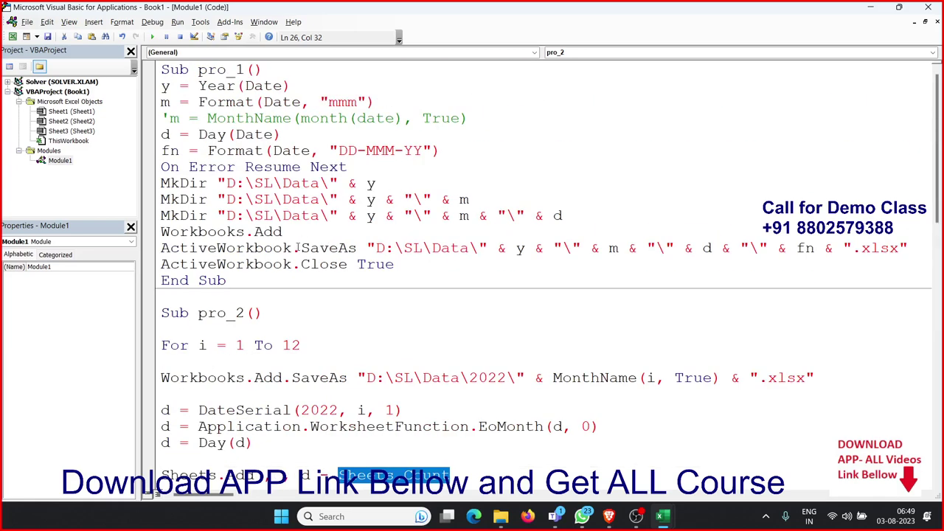
mouse_move(228, 282)
mouse_down()
mouse_move(170, 167)
mouse_move(151, 70)
mouse_up()
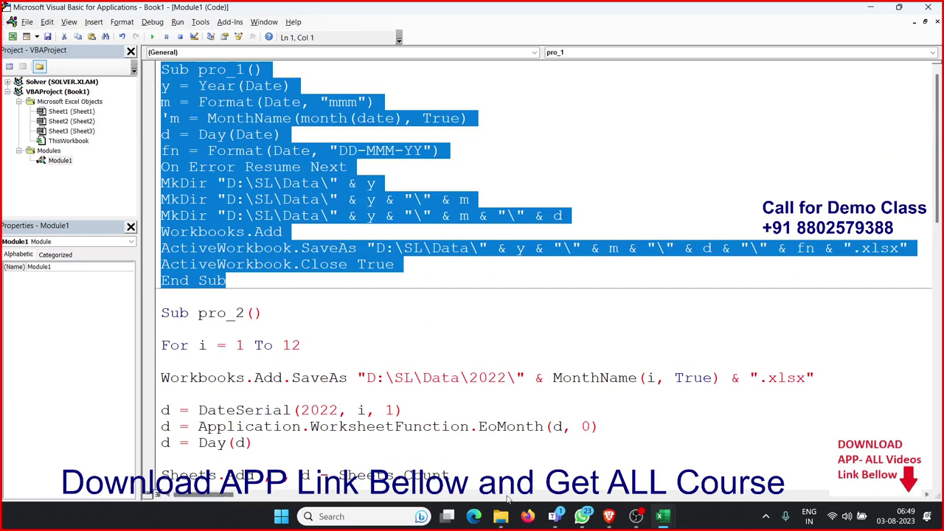
click(499, 524)
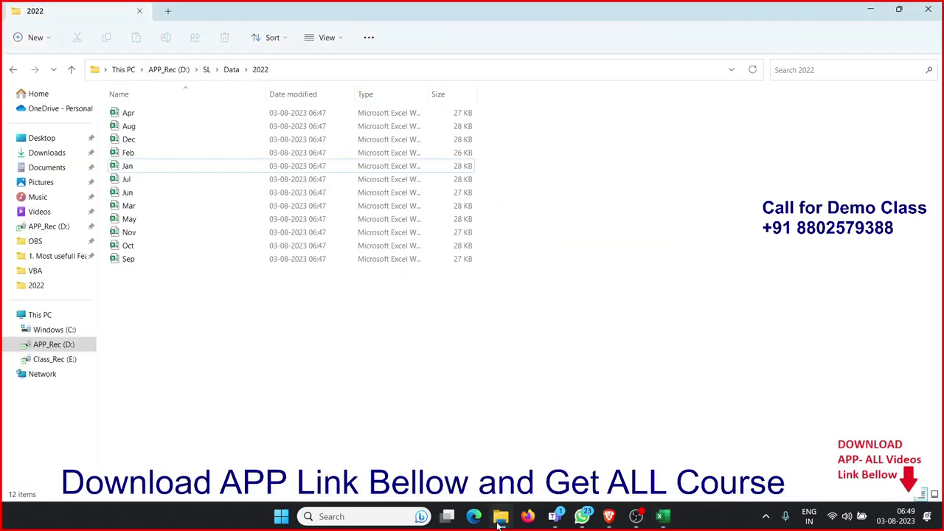
click(234, 76)
key(alt+Tab)
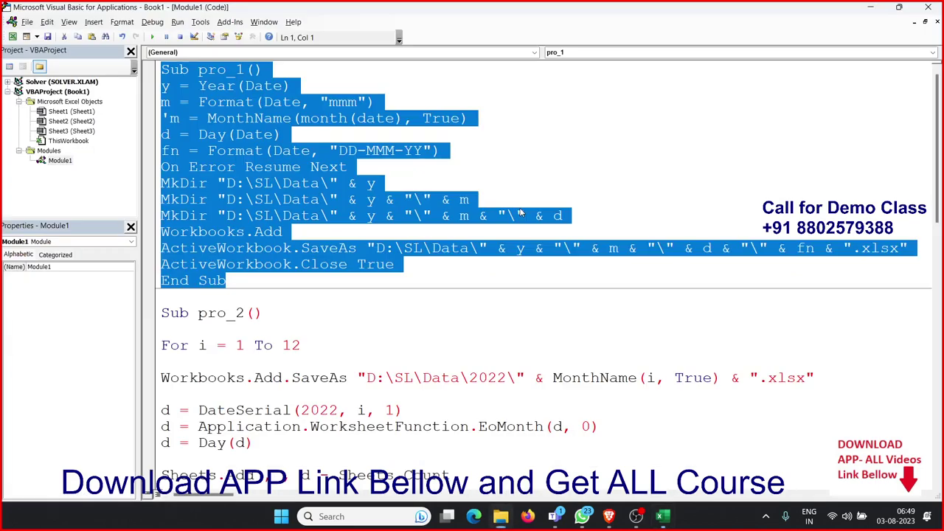
click(341, 168)
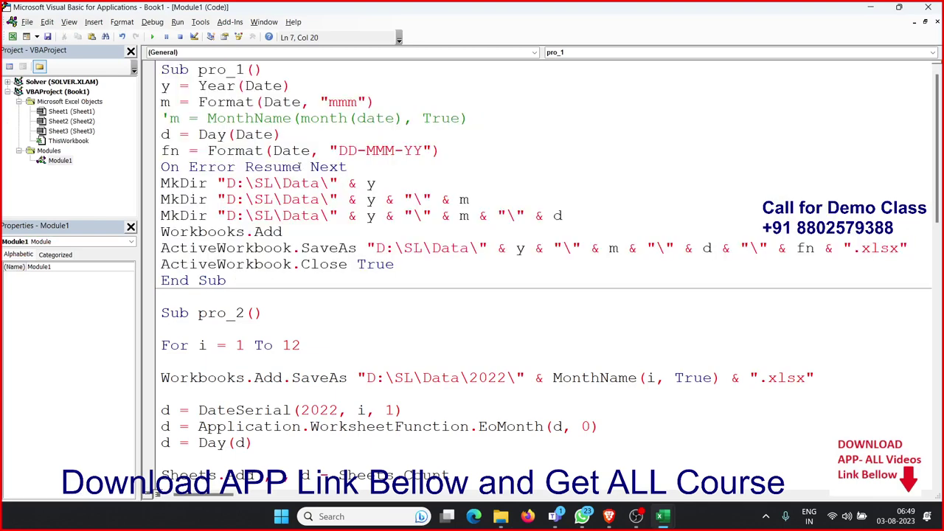
double_click(236, 69)
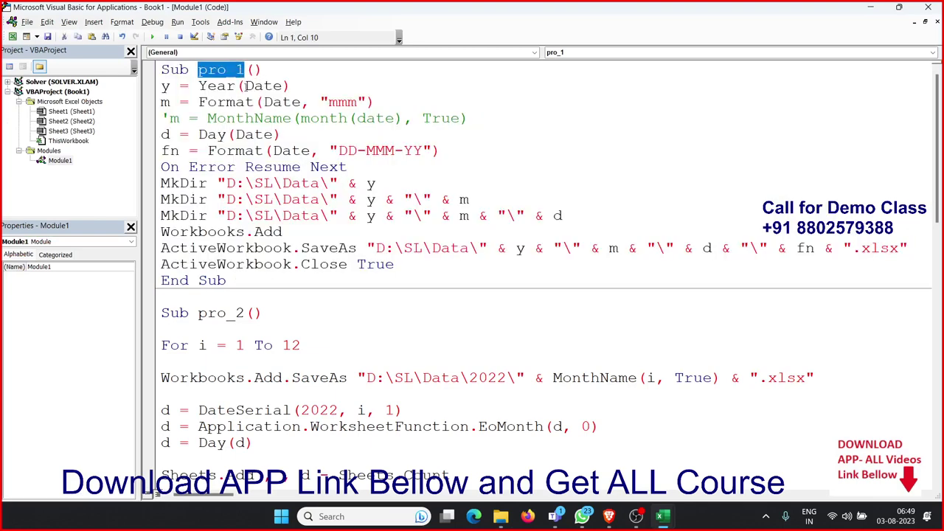
click(278, 135)
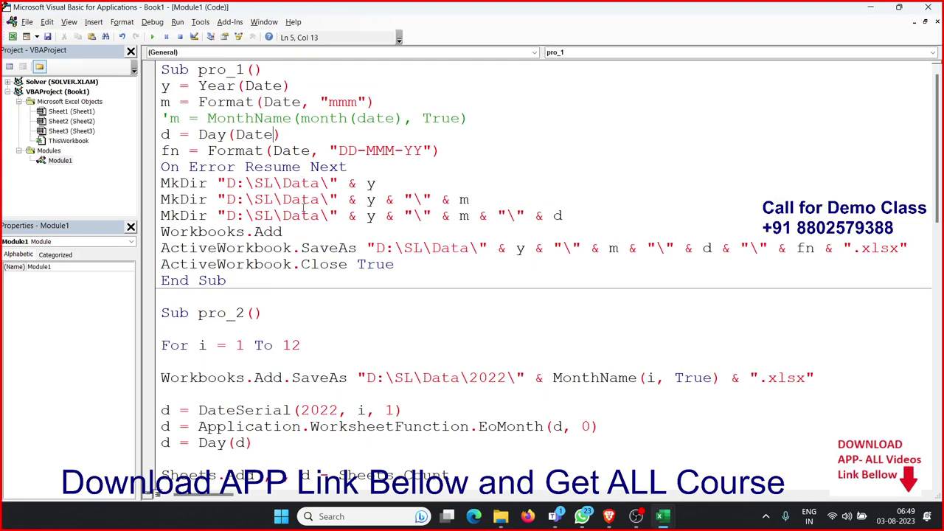
key(alt+Tab)
key(alt+Tab)
- Save the workbook to drive D: as macro-enabled 6_P1.xlsm and reopen its VBA code
click(591, 449)
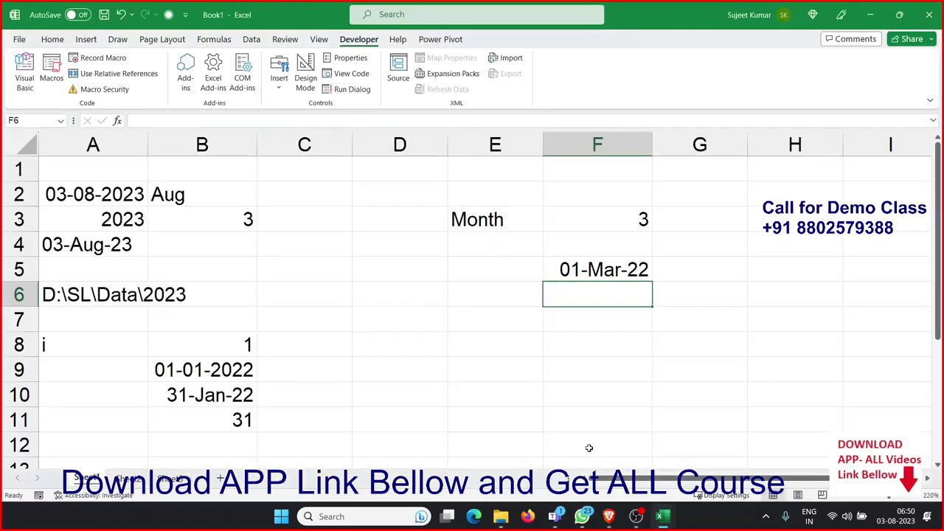
click(422, 327)
key(ctrl+s)
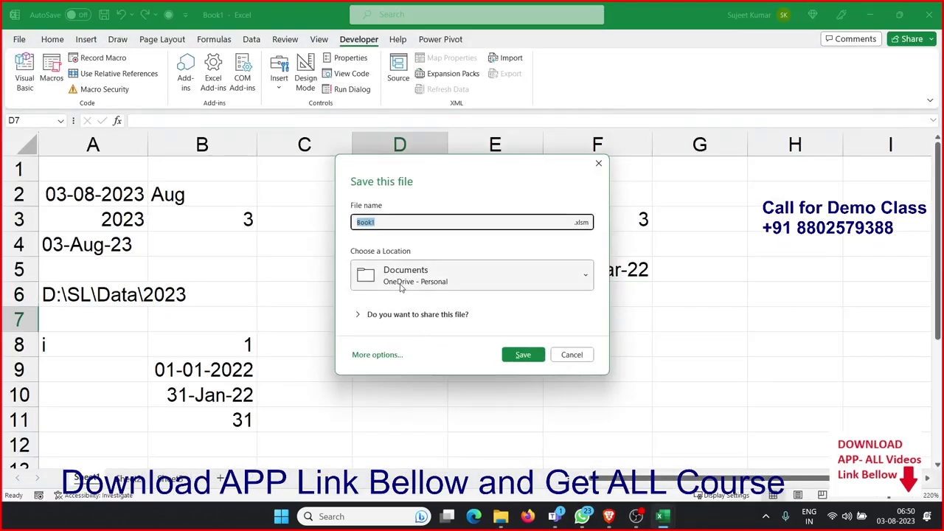
click(403, 280)
click(397, 409)
click(395, 222)
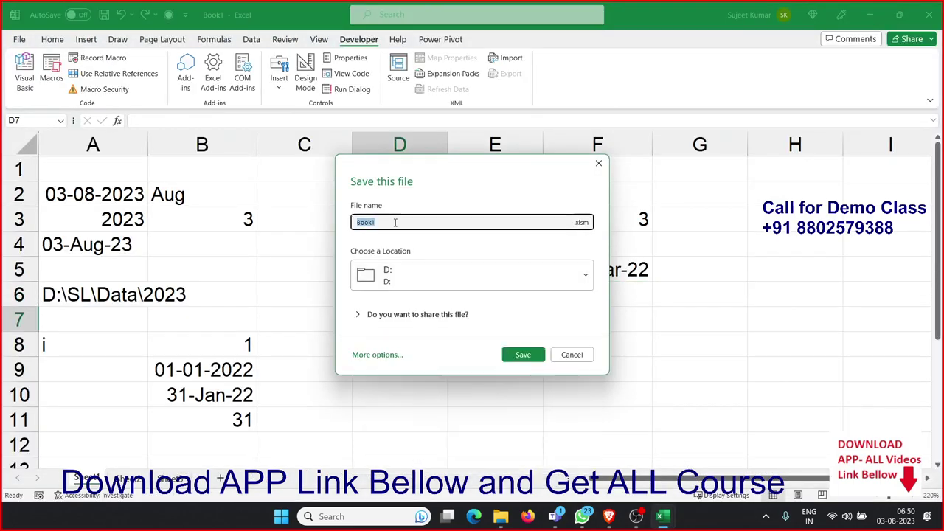
text(6_P1)
click(522, 354)
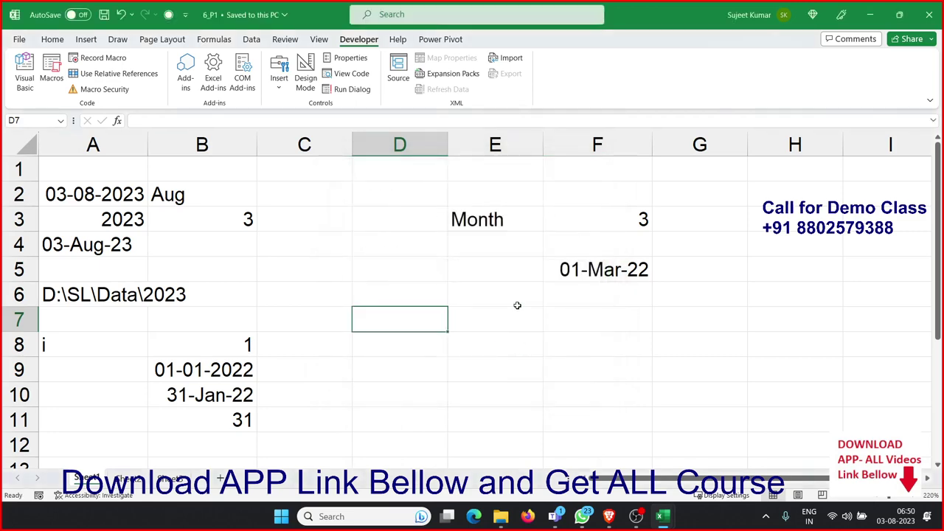
key(alt+F11)
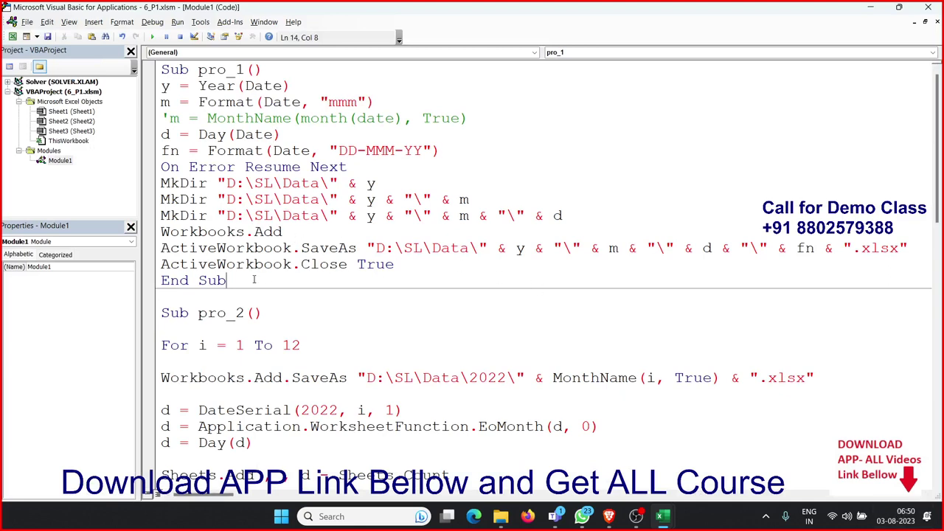
- Select the pro_1 code and its name, then open the empty ThisWorkbook module
mouse_move(257, 282)
mouse_down()
mouse_move(198, 104)
mouse_move(157, 76)
mouse_up()
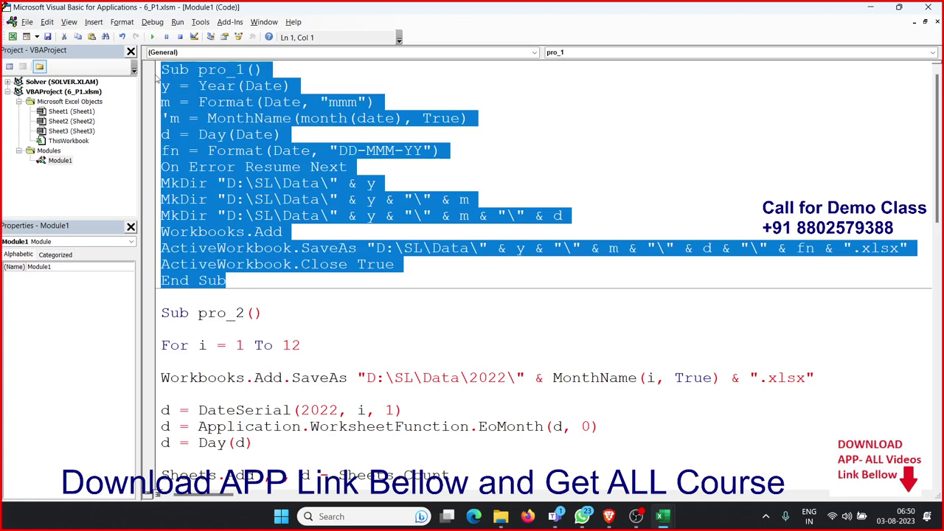
click(198, 150)
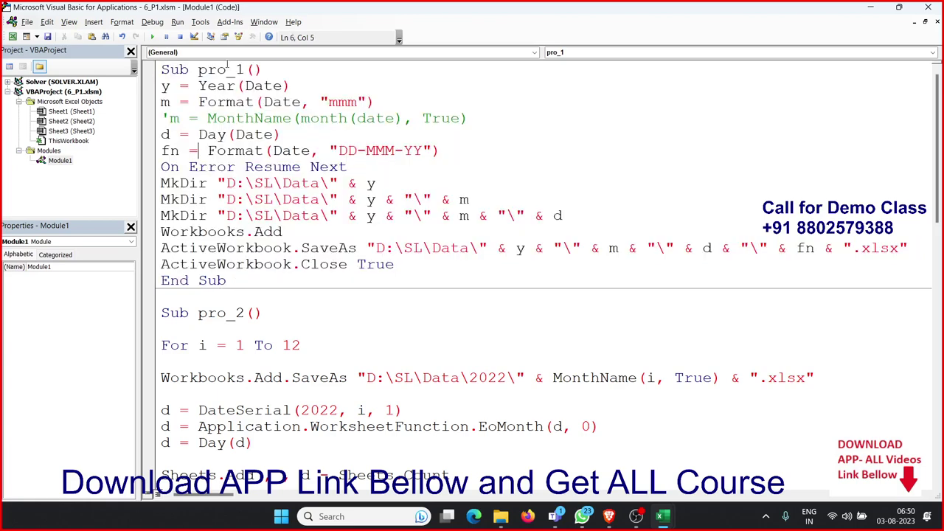
double_click(228, 67)
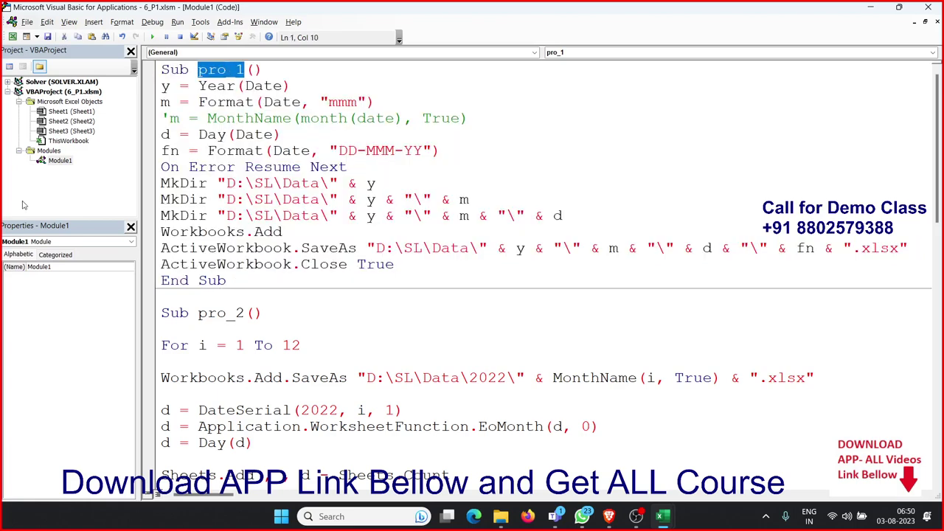
double_click(68, 140)
- Add a Workbook_Open procedure in ThisWorkbook that calls pro_1, then close the VBA editor
click(230, 52)
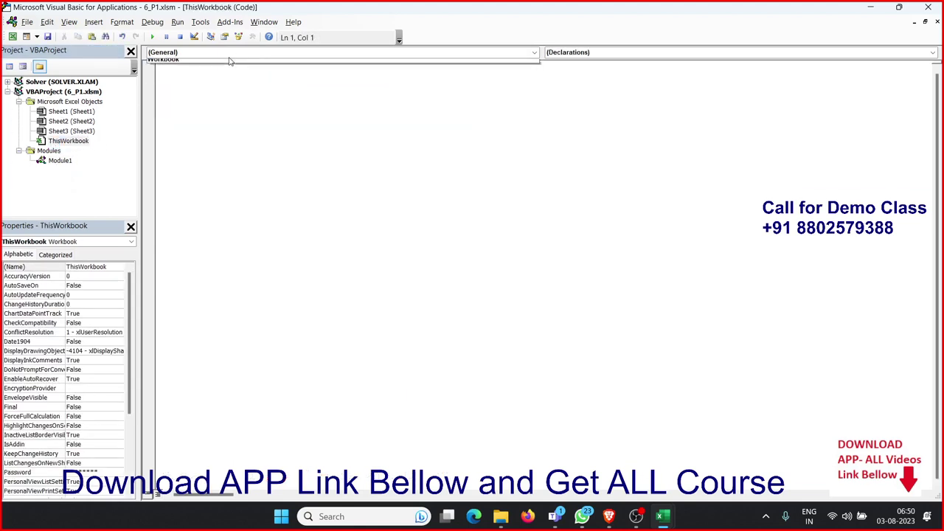
click(225, 69)
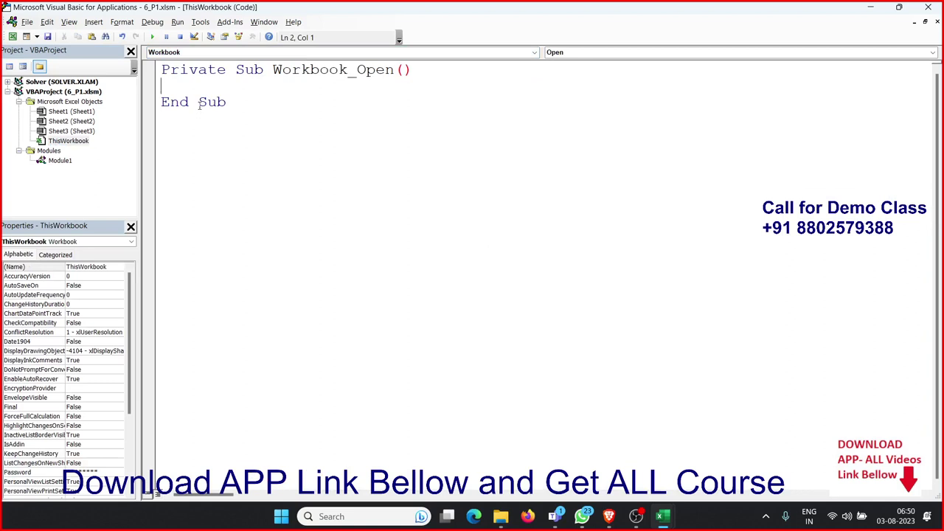
text(pro_1)
click(219, 141)
drag(209, 87, 163, 87)
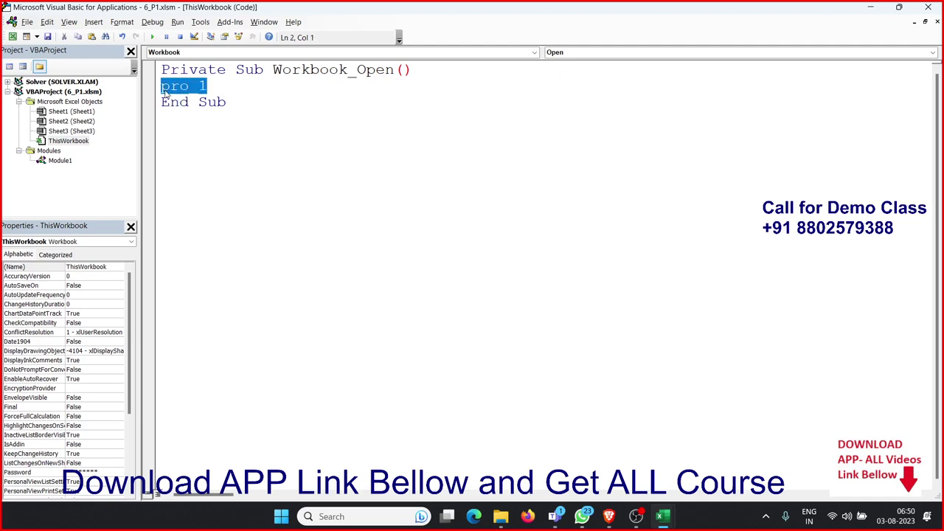
click(928, 7)
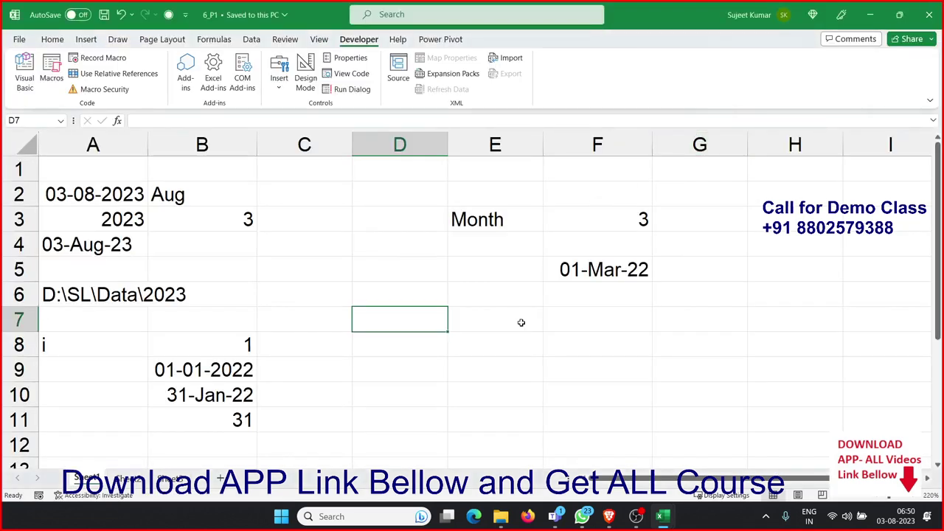
- Run the pro_1 macro and check the Data folder for its output
click(51, 77)
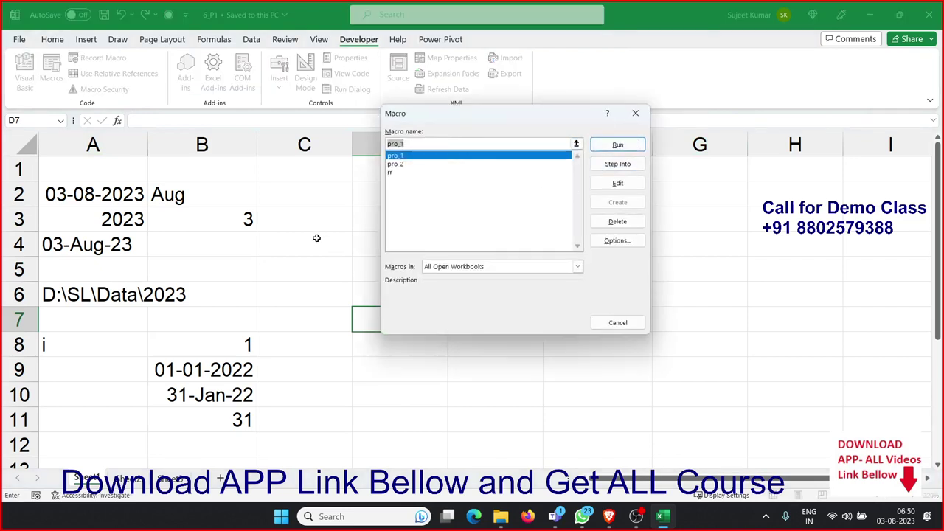
click(617, 145)
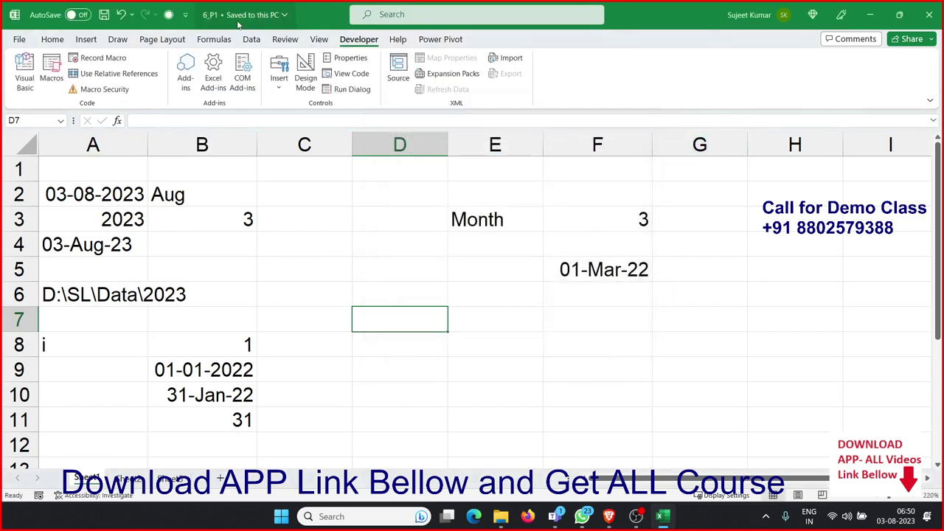
key(alt+Tab)
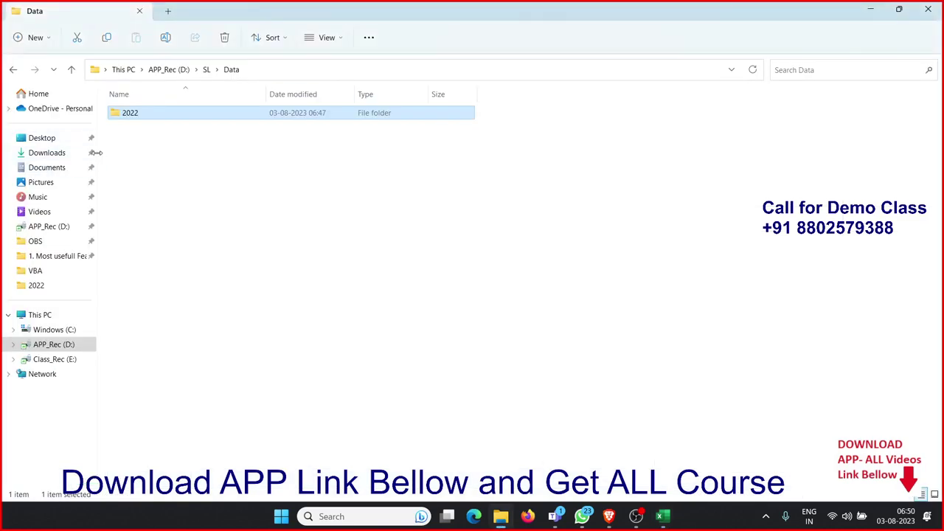
key(alt+Tab)
- Close Excel, saving the changes to 6_P1.xlsm
click(51, 74)
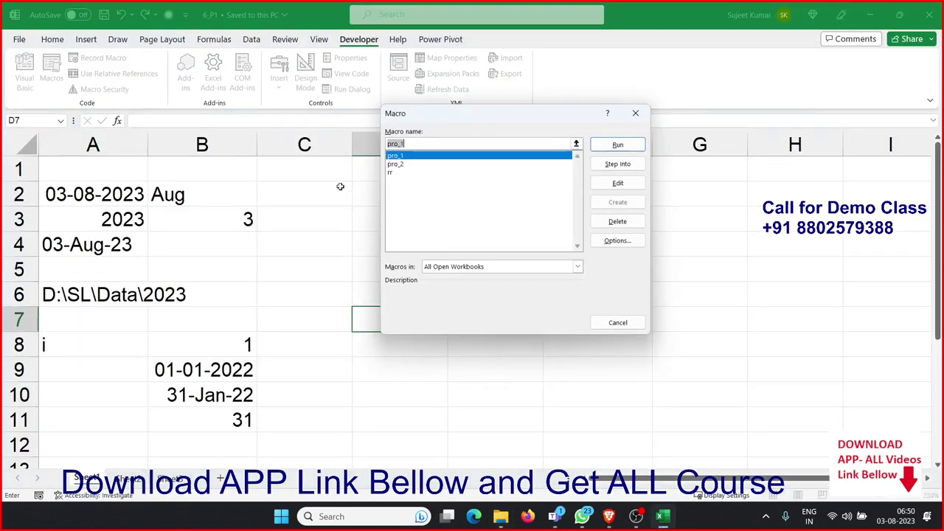
key(Escape)
click(210, 255)
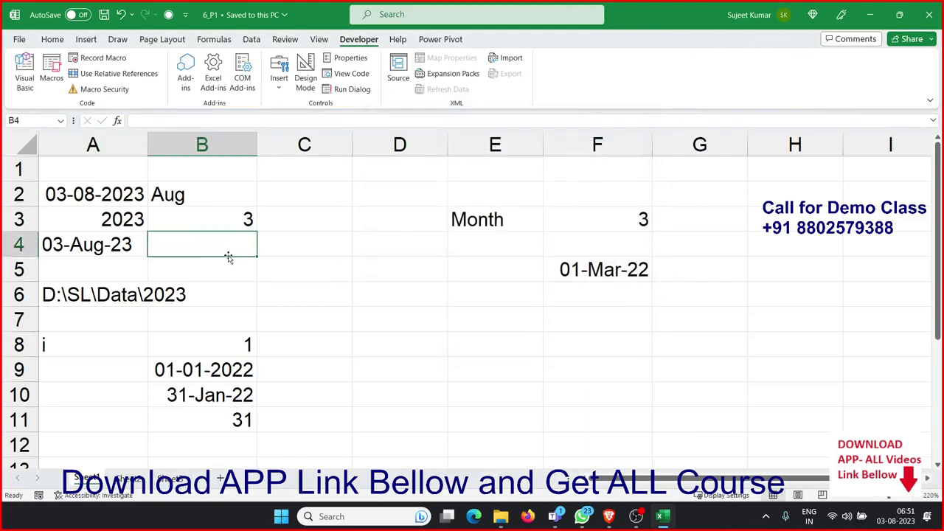
click(928, 15)
click(441, 273)
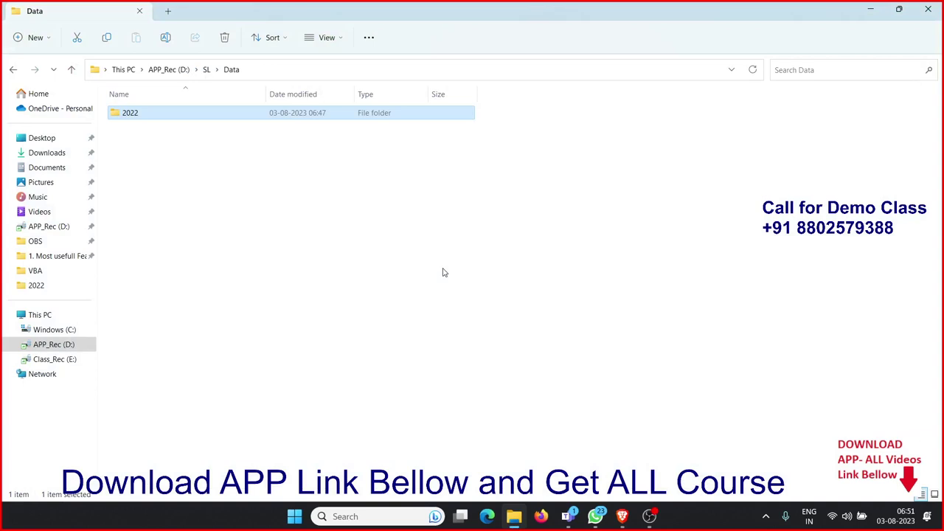
- Launch Task Scheduler from Start search, create a named new task, and show its Triggers list
key(super)
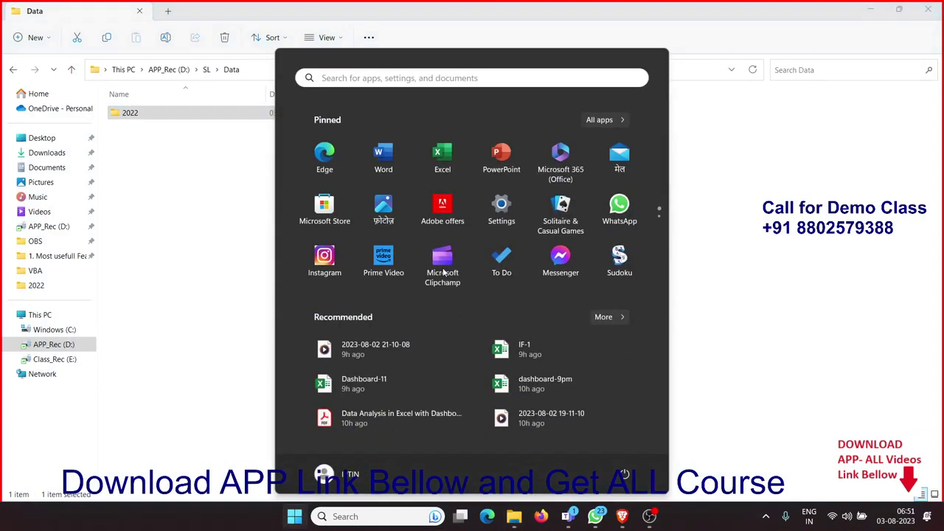
text(s)
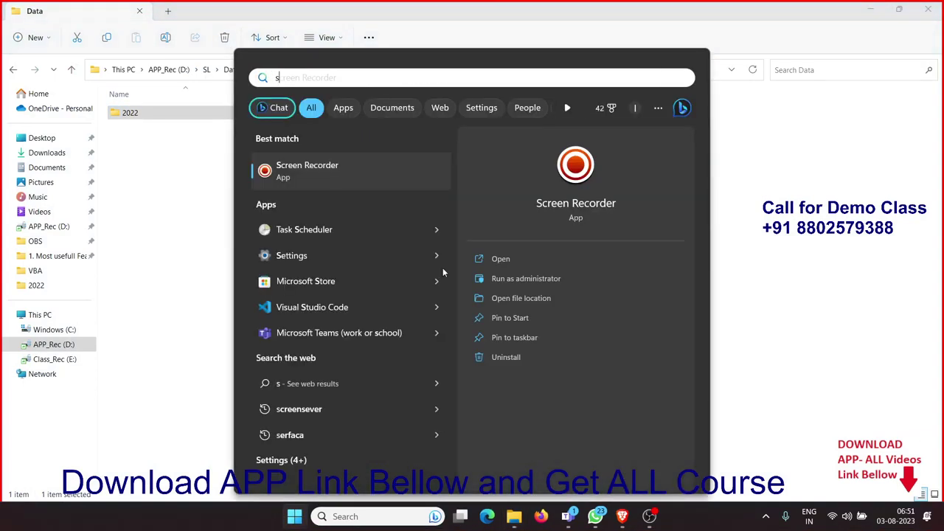
click(330, 234)
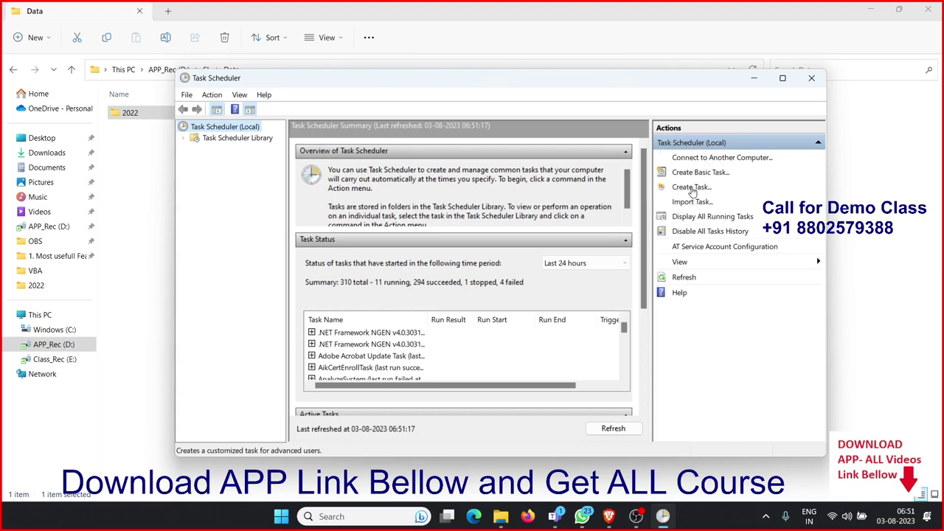
click(693, 188)
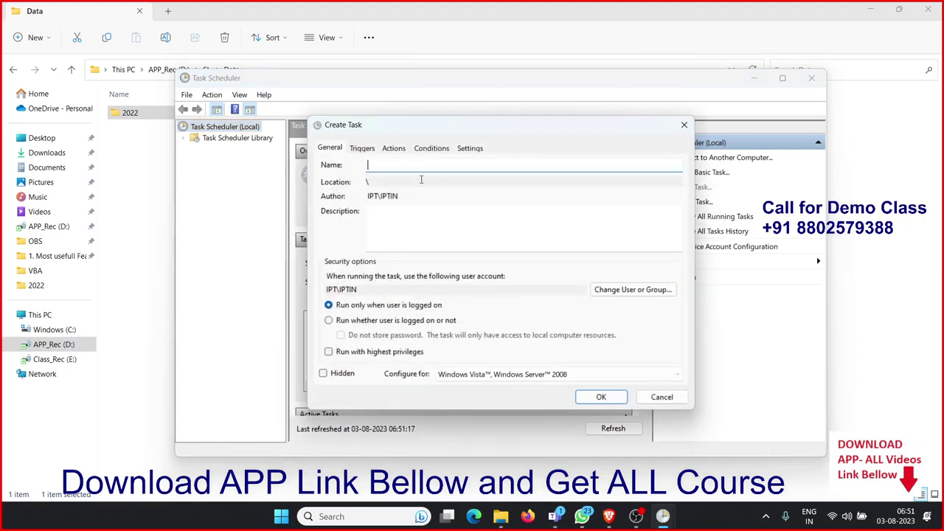
text(Fl)
text(d))
text(cr)
click(369, 151)
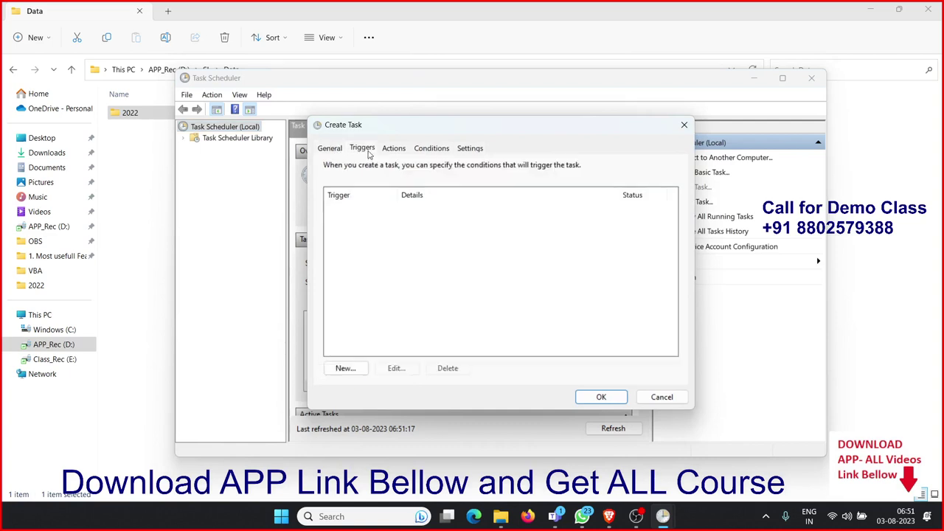
- Add a one-time trigger starting at 06:53 on 03-08-2023
click(350, 371)
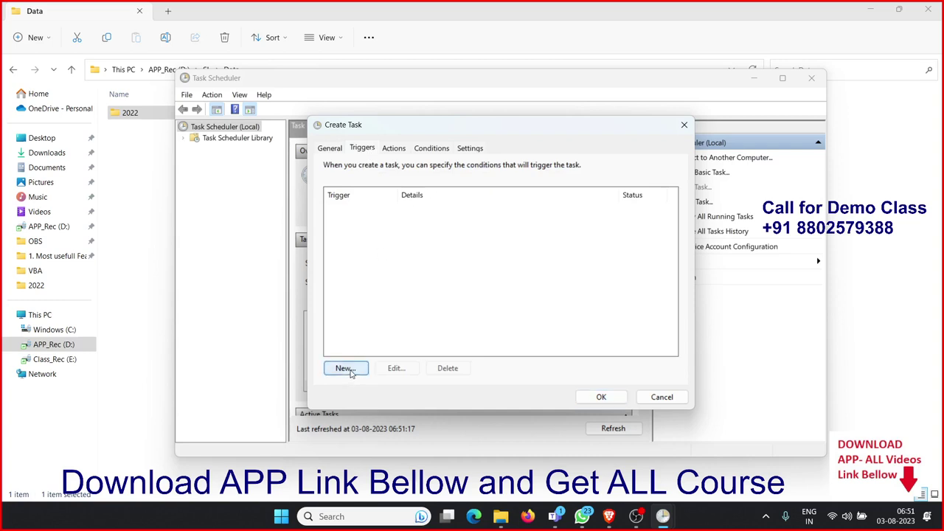
click(353, 368)
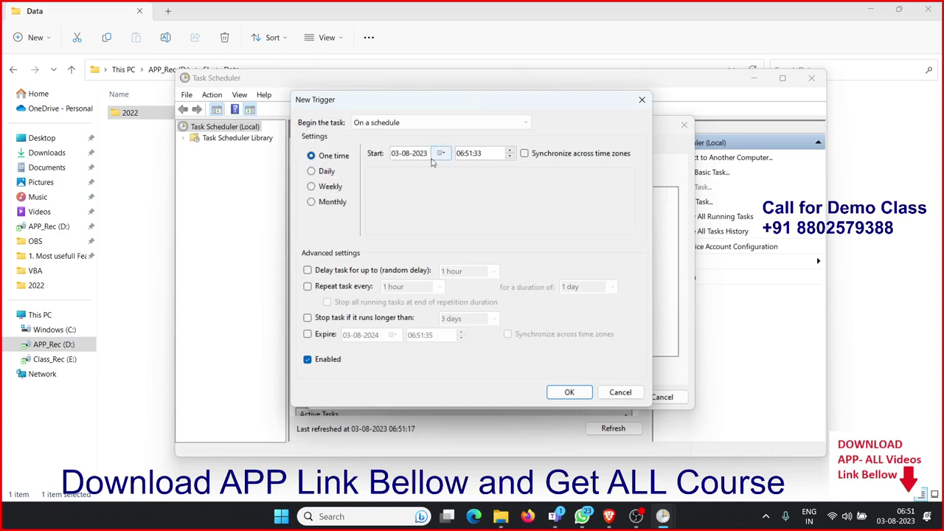
click(473, 157)
text(53)
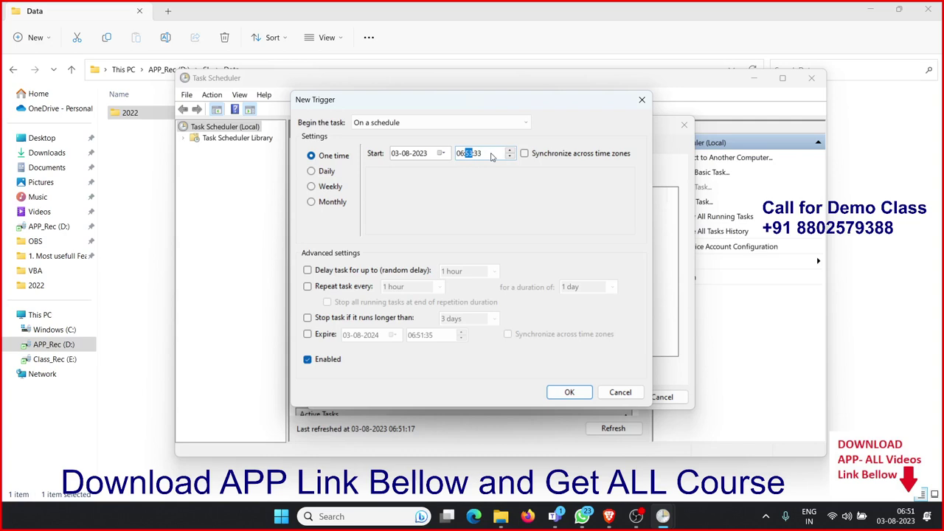
click(569, 394)
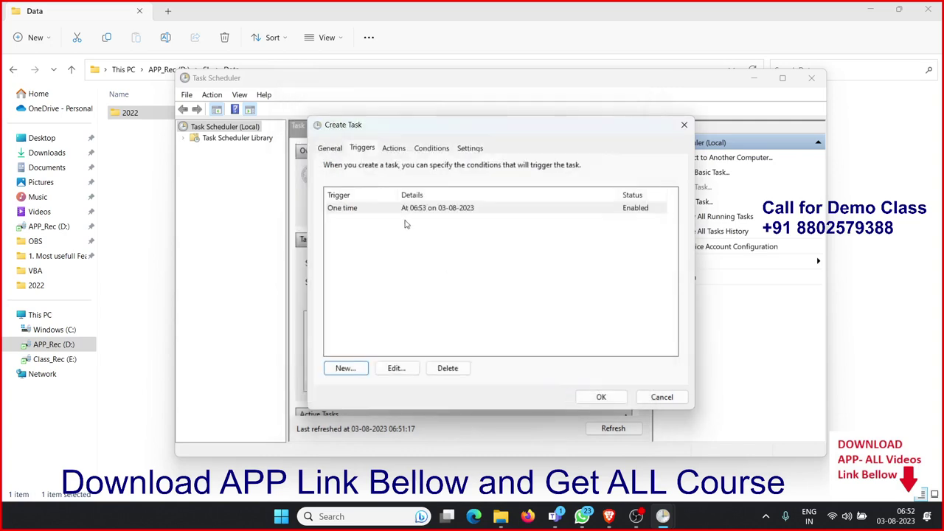
click(391, 153)
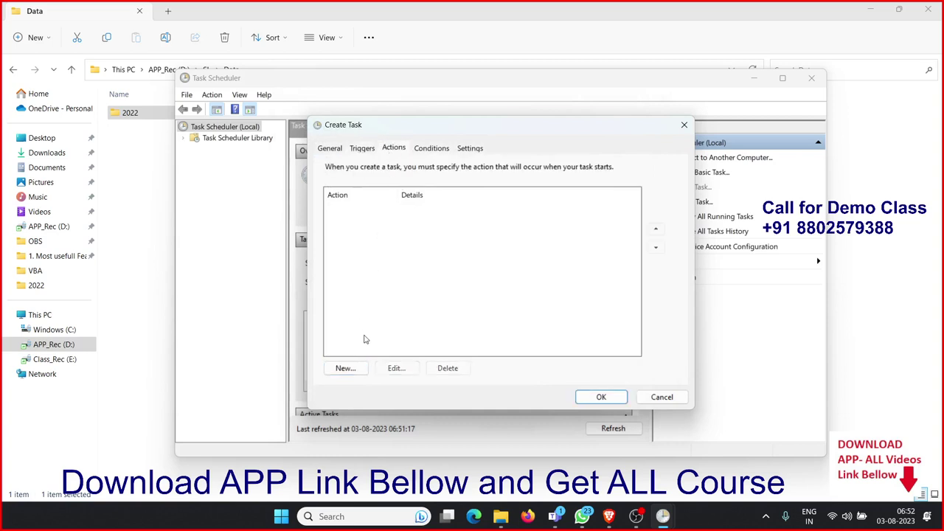
- Add an action that starts D:\6_P1.xlsm, save the task, and close Task Scheduler
click(345, 369)
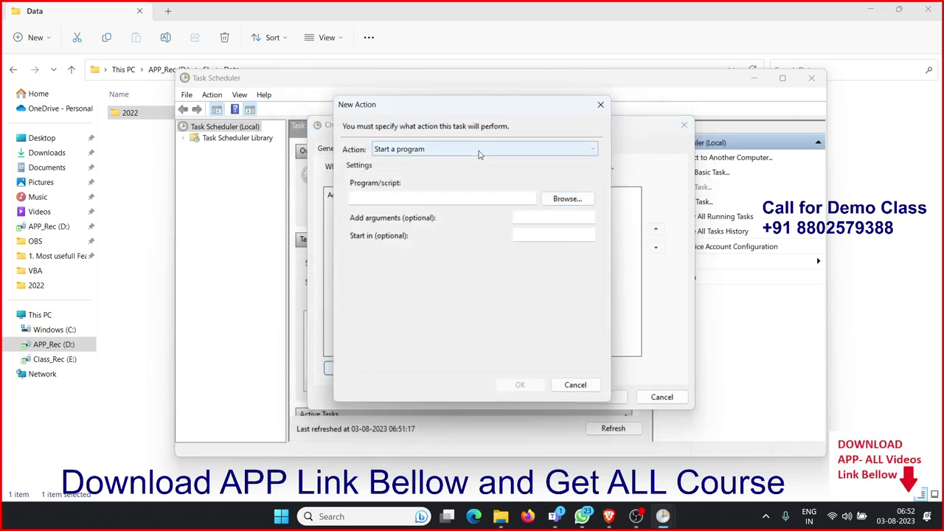
click(566, 200)
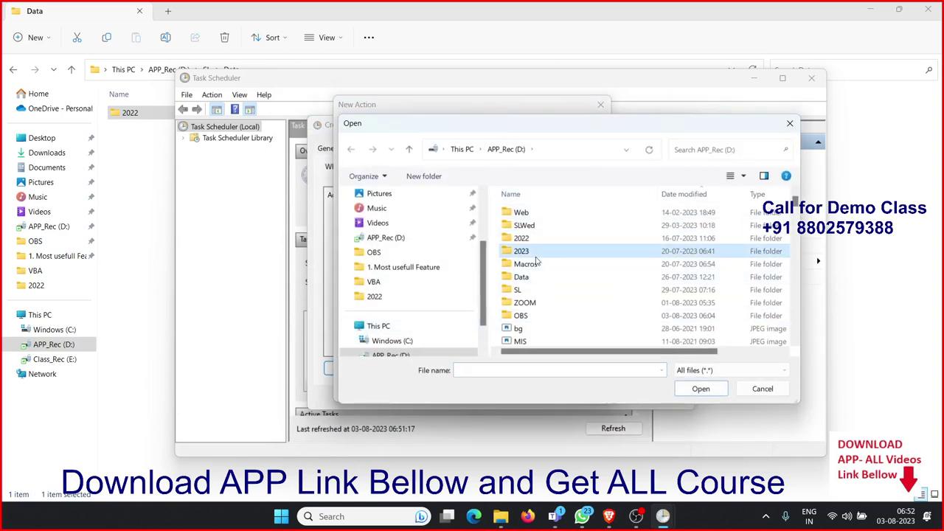
key(p)
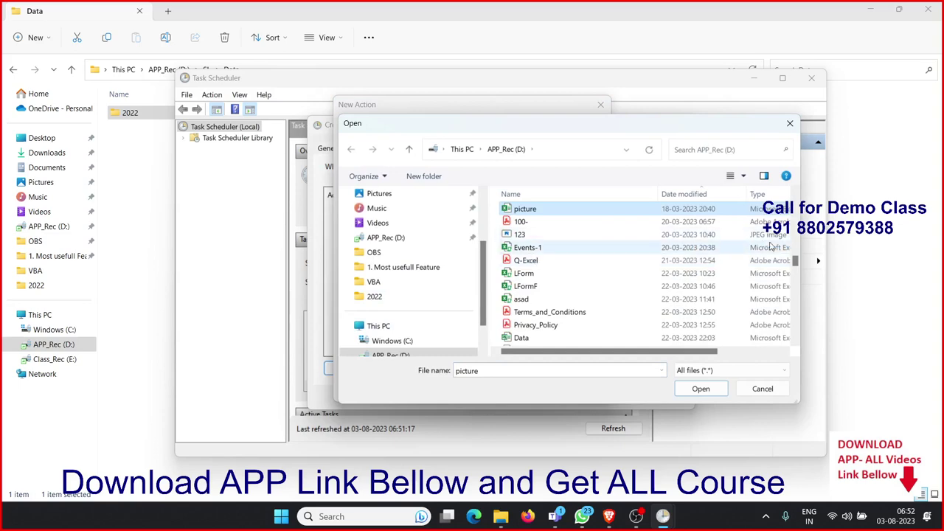
drag(796, 260, 796, 336)
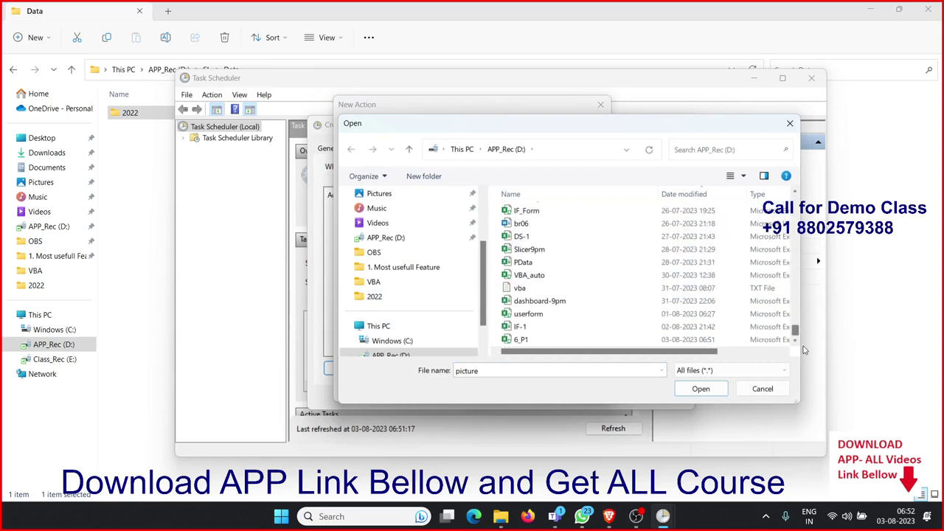
click(609, 341)
click(701, 389)
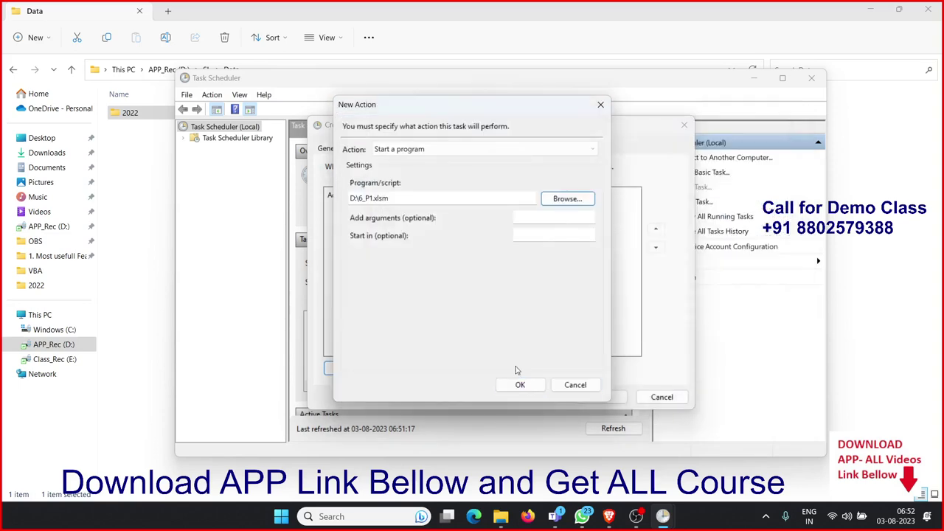
click(520, 384)
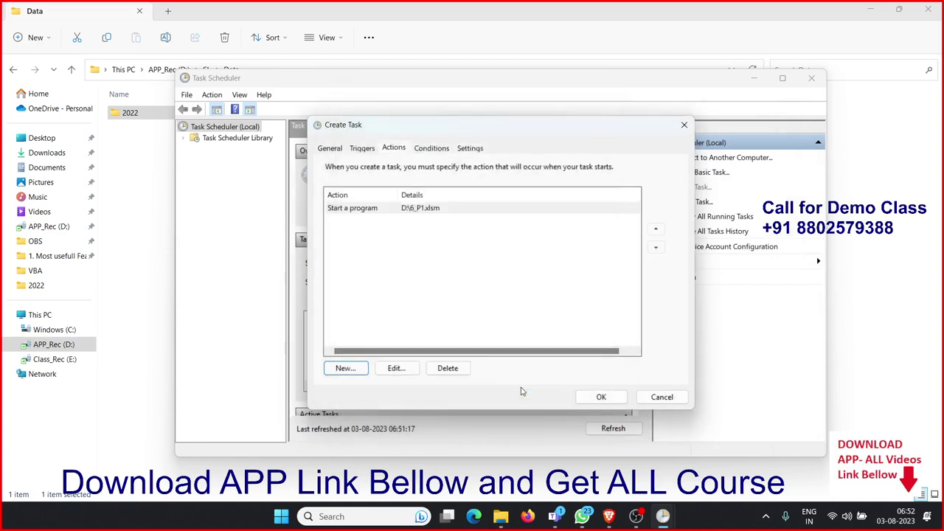
click(602, 397)
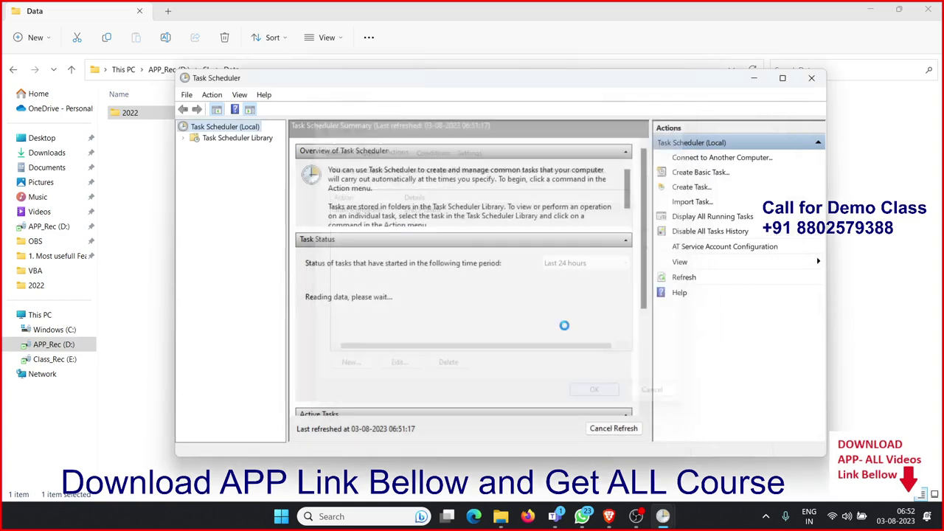
click(808, 80)
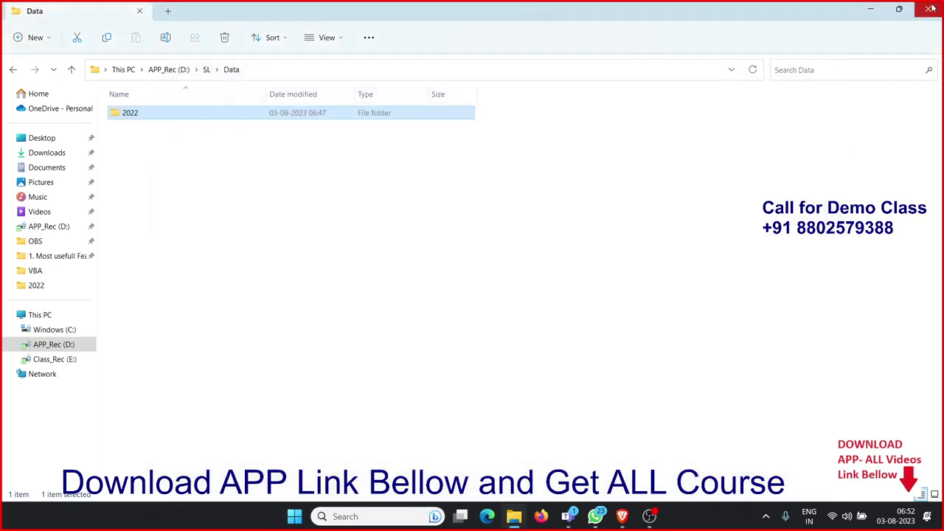
- Close the File Explorer Data folder window to reveal the 6_P1 workbook
click(930, 9)
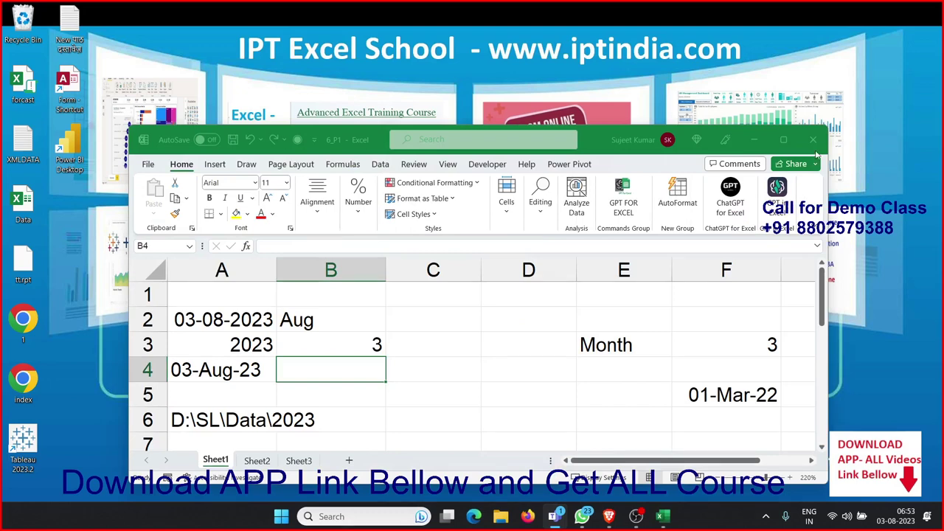
- Browse File Explorer to D:\SL\Data\2023\Aug\3 to find the 03-Aug-23 workbook
click(503, 516)
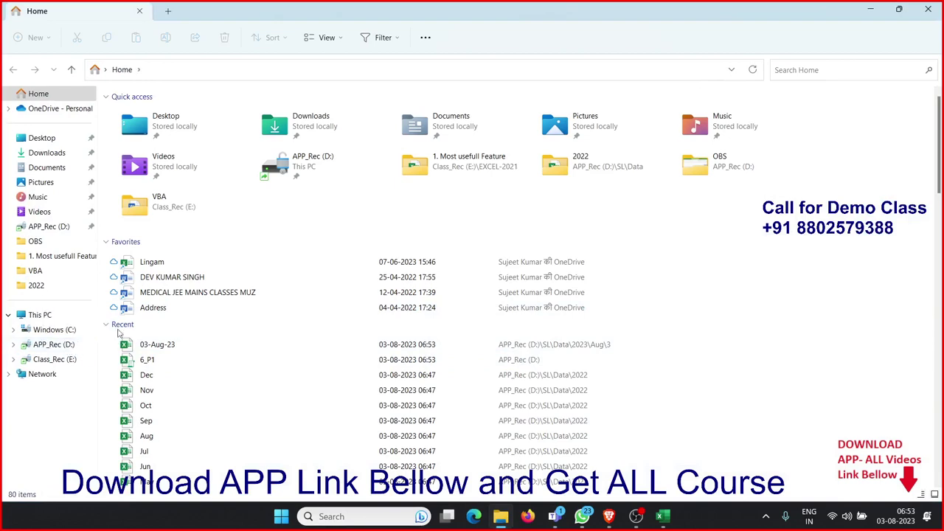
click(74, 345)
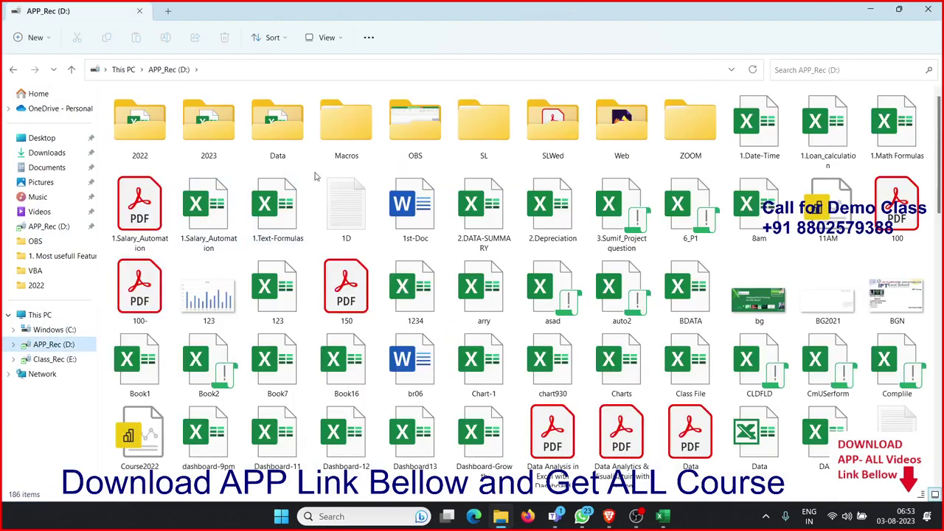
double_click(486, 124)
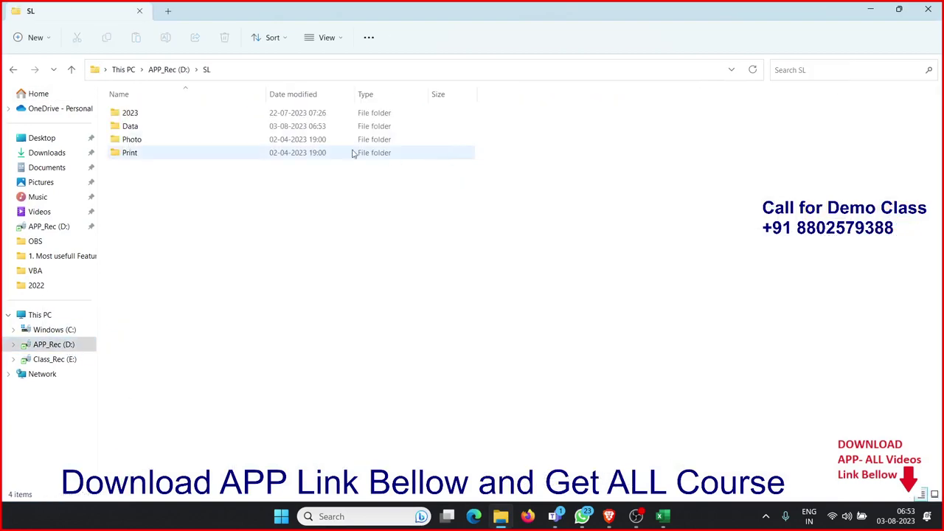
double_click(195, 127)
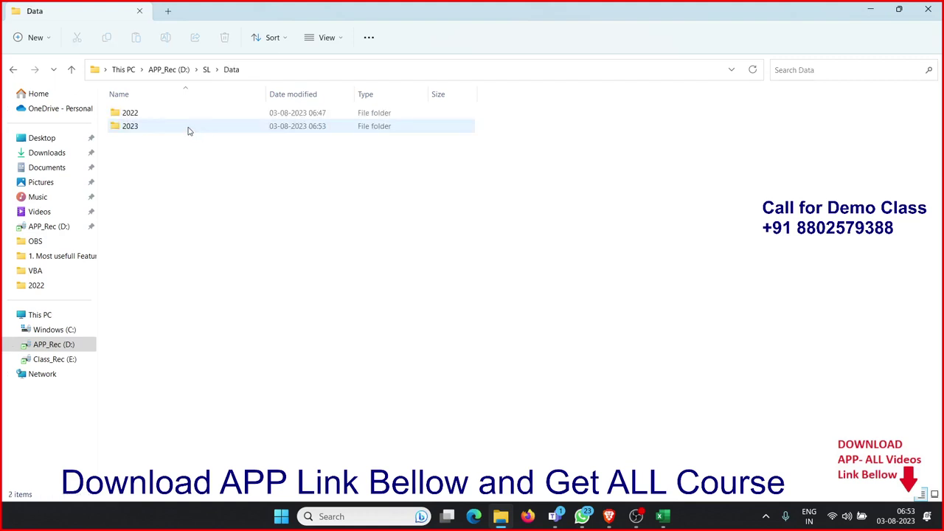
double_click(150, 127)
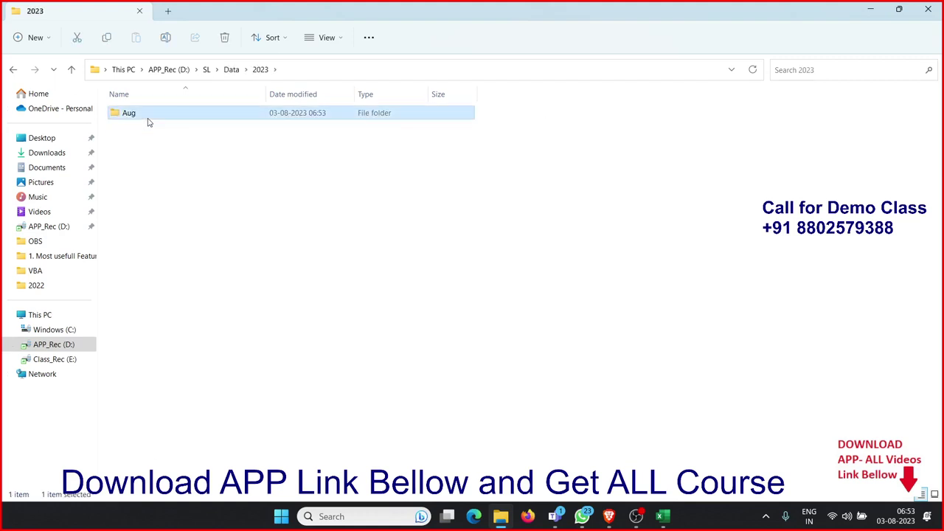
double_click(149, 124)
double_click(148, 124)
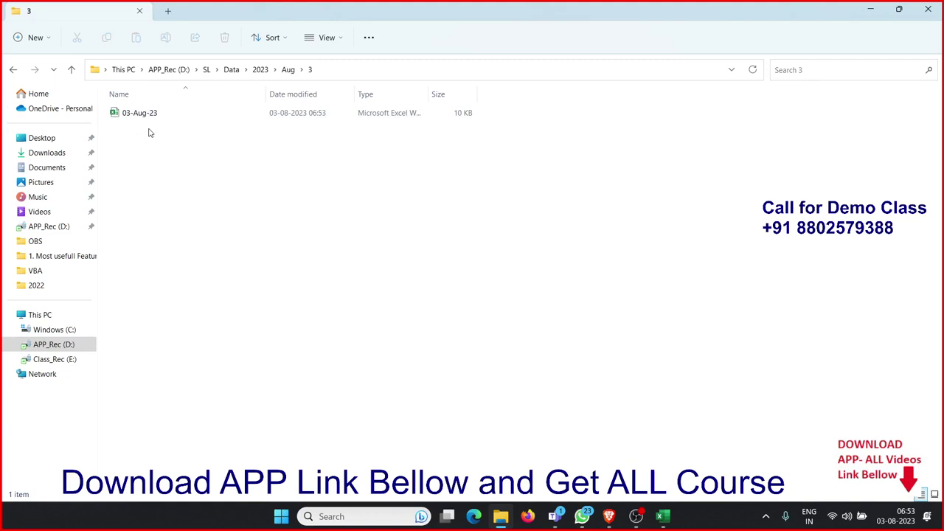
- Bring the 6_P1 Excel workbook back to the front and maximize it
key(super)
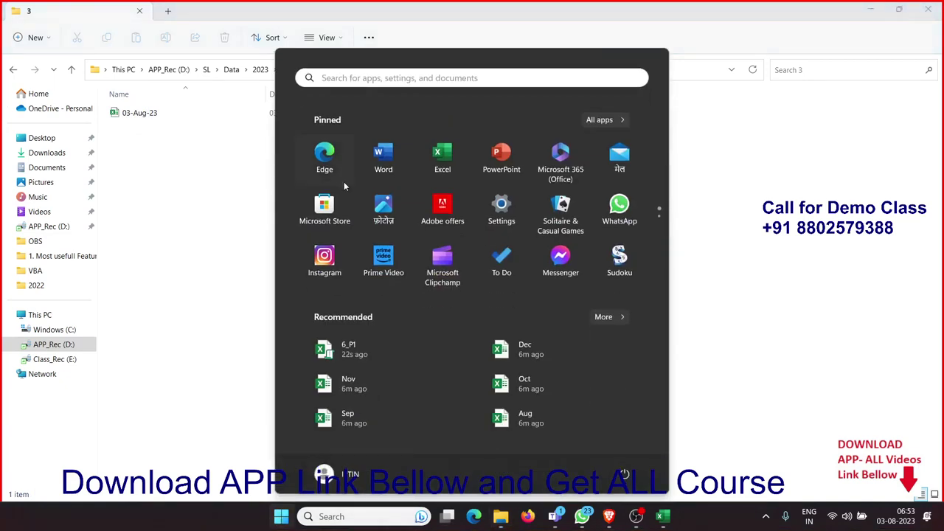
key(super)
click(673, 519)
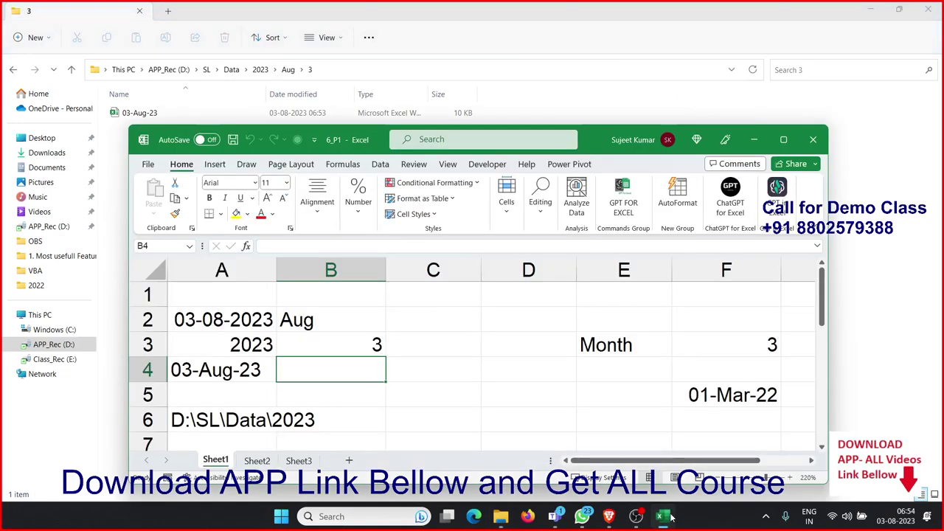
click(783, 140)
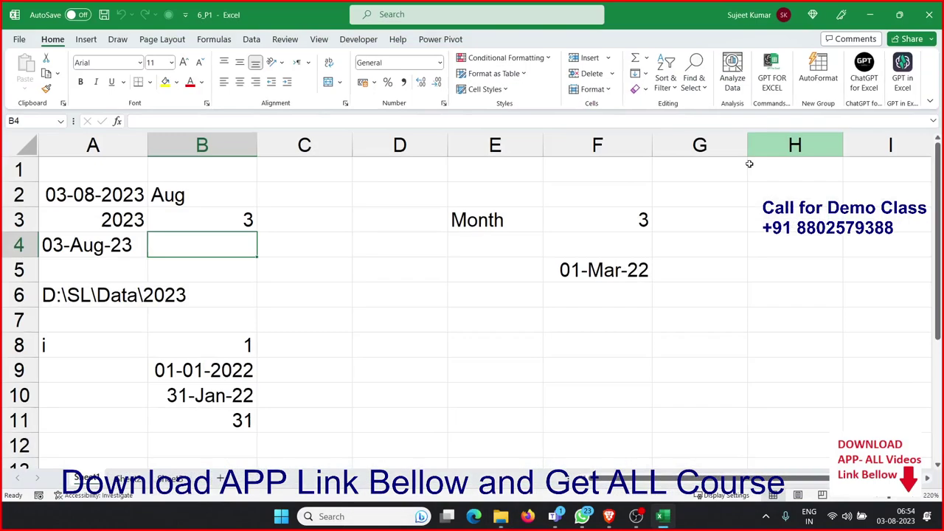
click(343, 41)
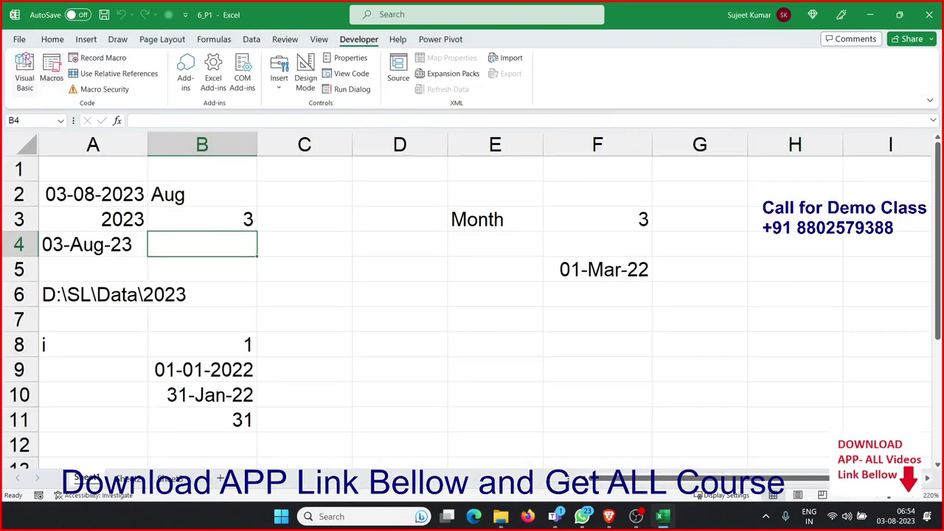
- Open the VBA editor and copy the procedure name pro_1
click(16, 63)
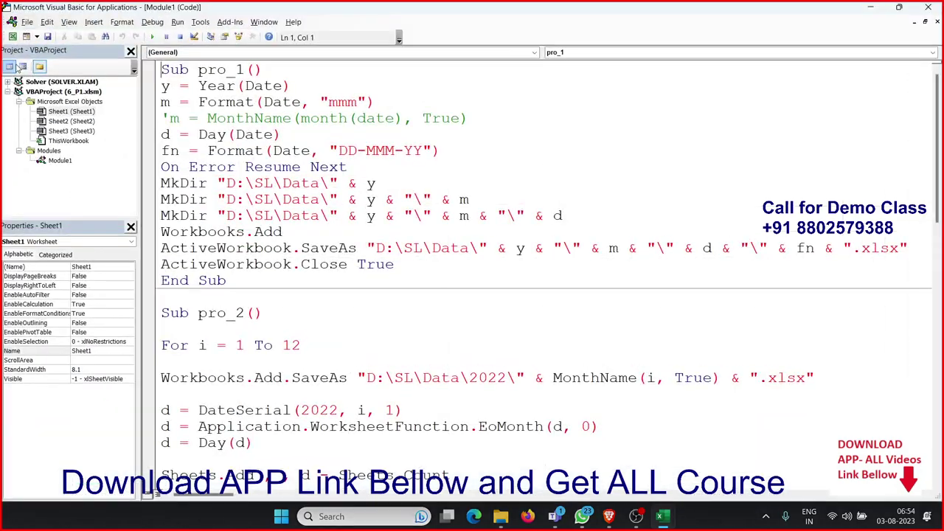
double_click(203, 71)
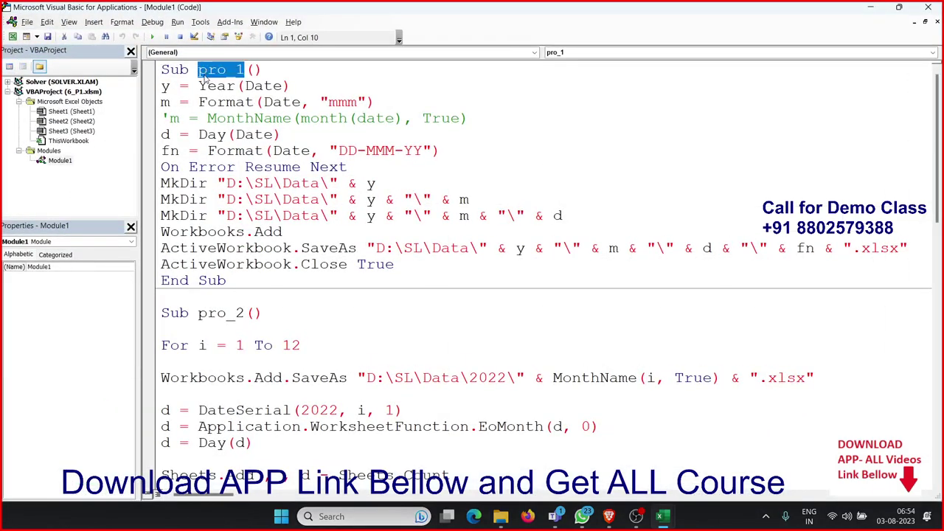
key(ctrl+c)
- Confirm ThisWorkbook's Workbook_Open event calls pro_1, then close the VBA editor
double_click(68, 141)
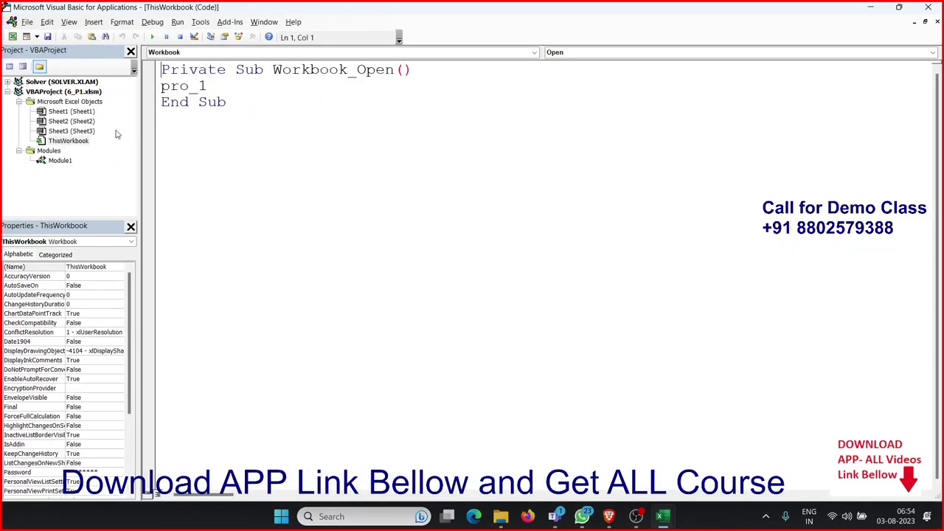
click(363, 53)
click(363, 59)
click(558, 53)
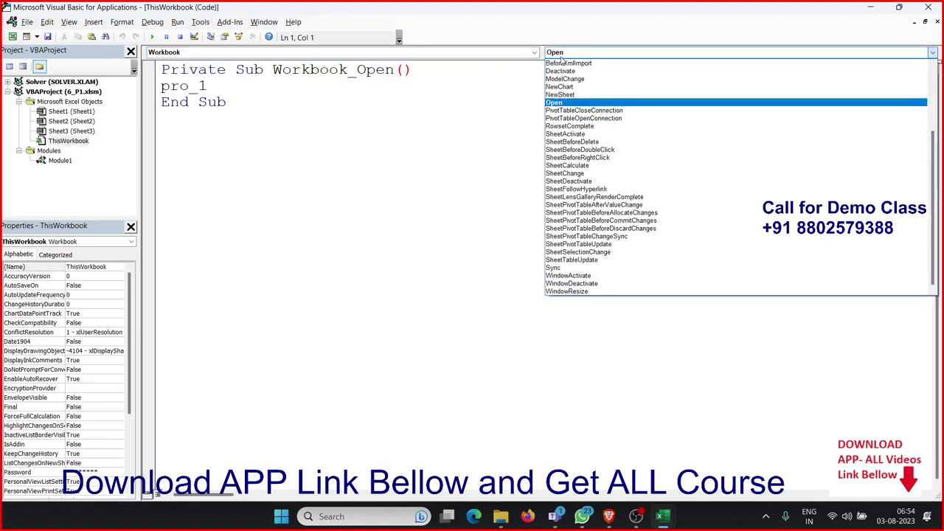
click(389, 115)
drag(208, 87, 161, 86)
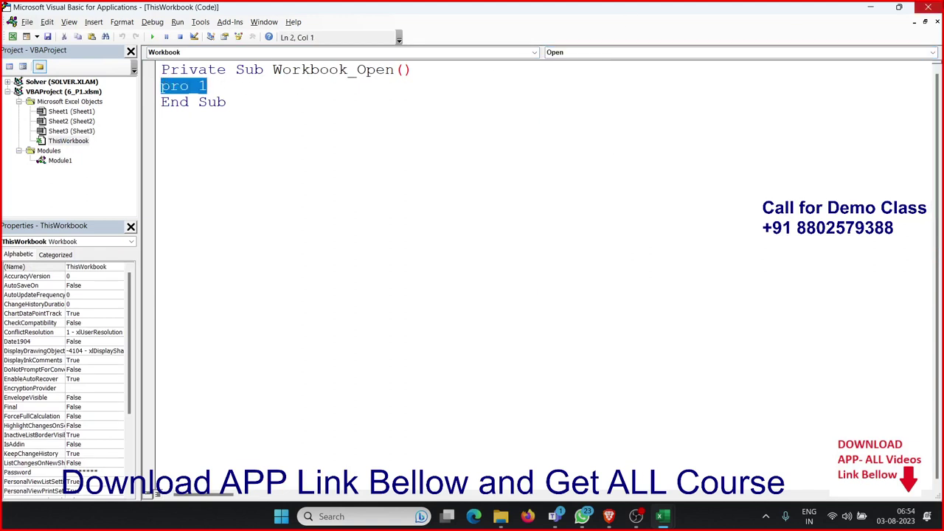
click(929, 7)
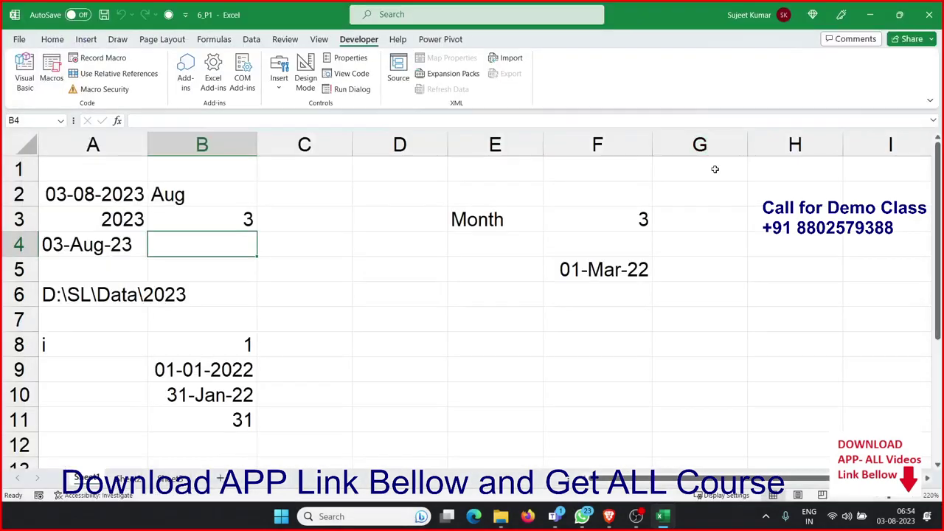
- Search the Start menu for 'sch' so Task Scheduler appears as best match
key(super)
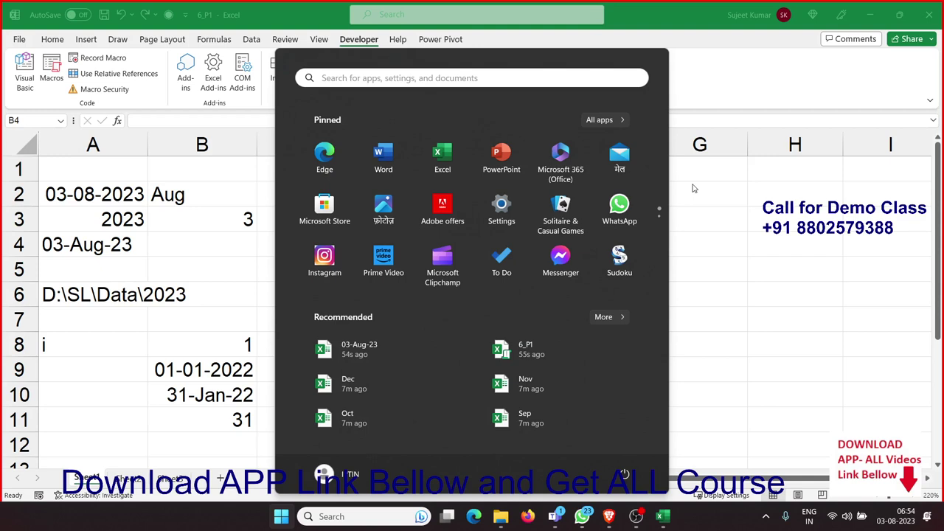
text(sh)
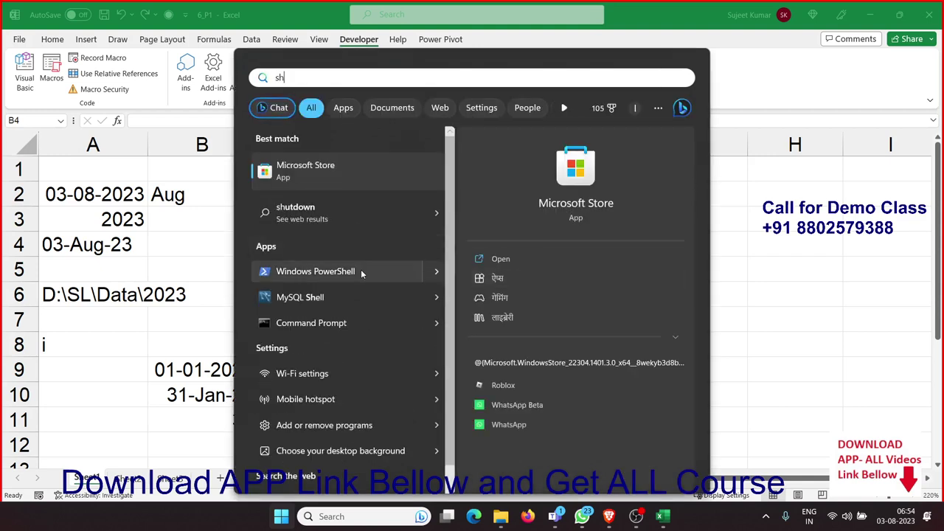
key(BackSpace)
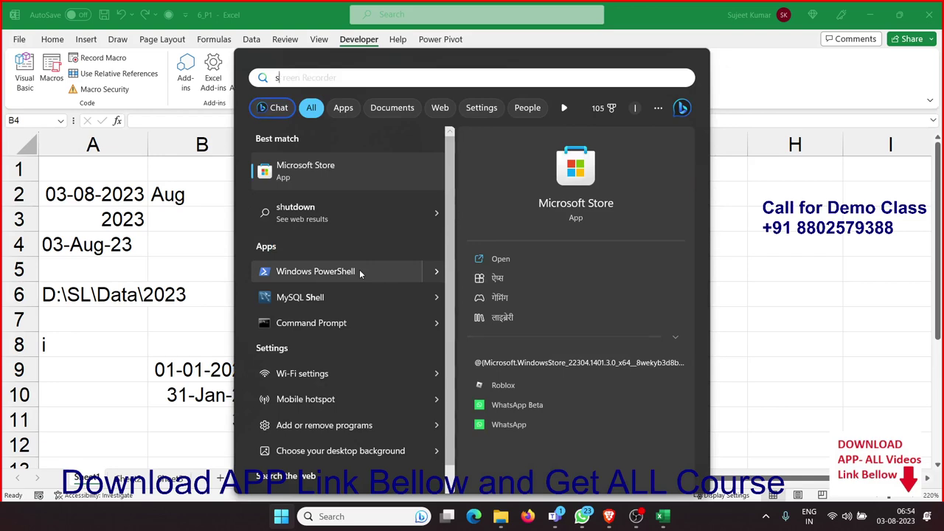
text(ch)
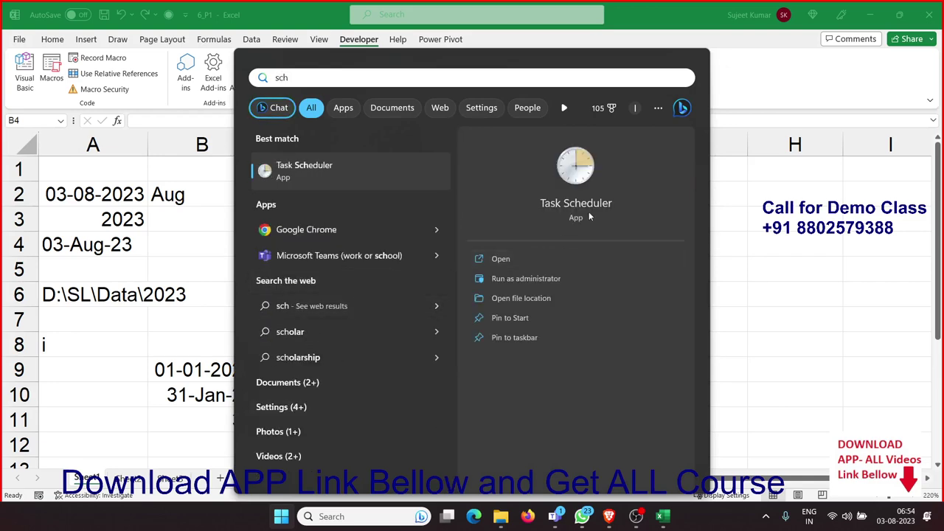
- Open Task Scheduler, start Create Task, and try then cancel a New Trigger
click(589, 214)
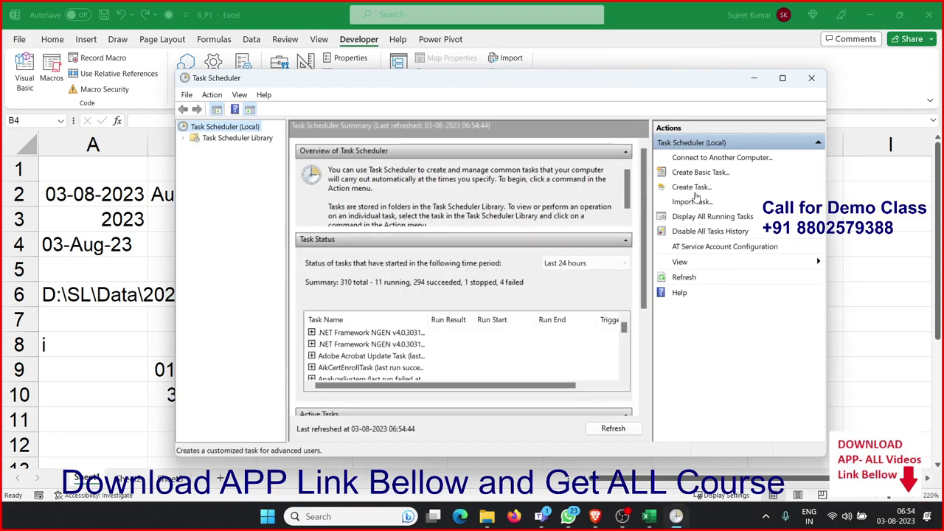
click(693, 188)
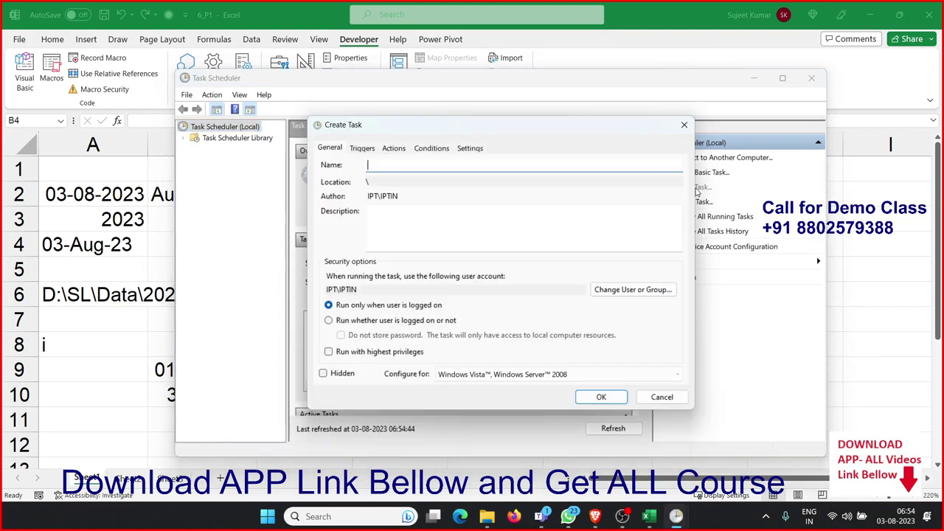
click(368, 150)
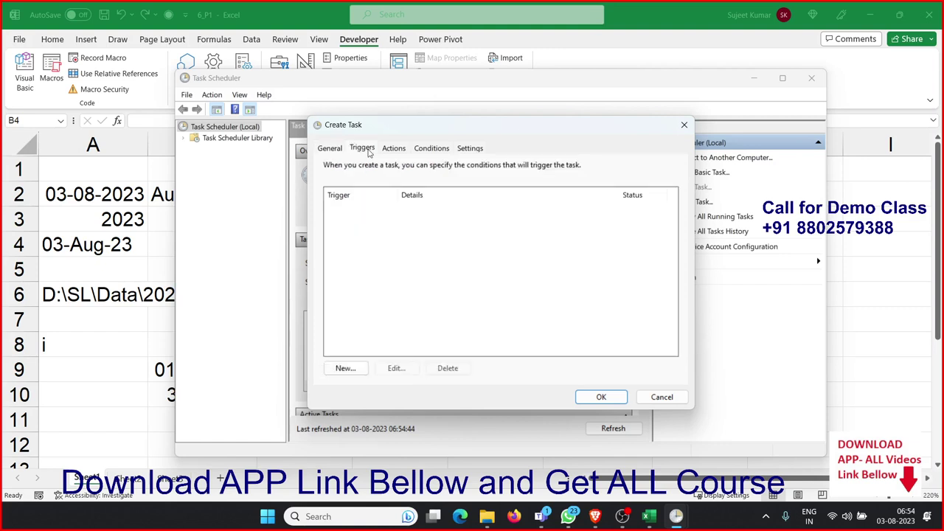
click(395, 149)
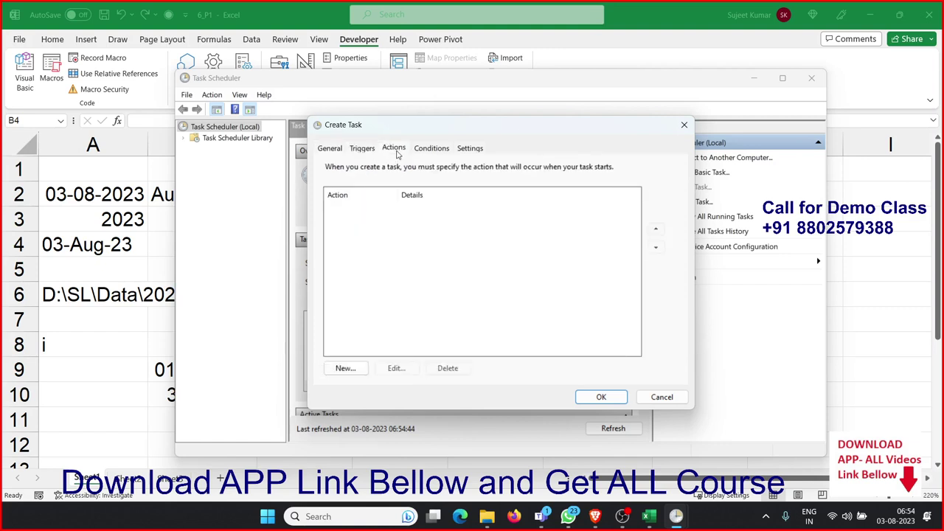
click(369, 151)
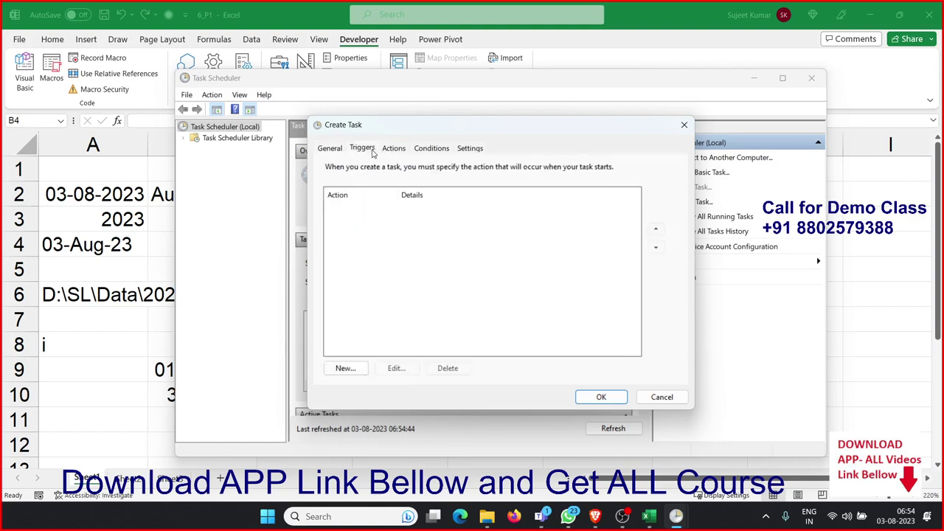
click(355, 369)
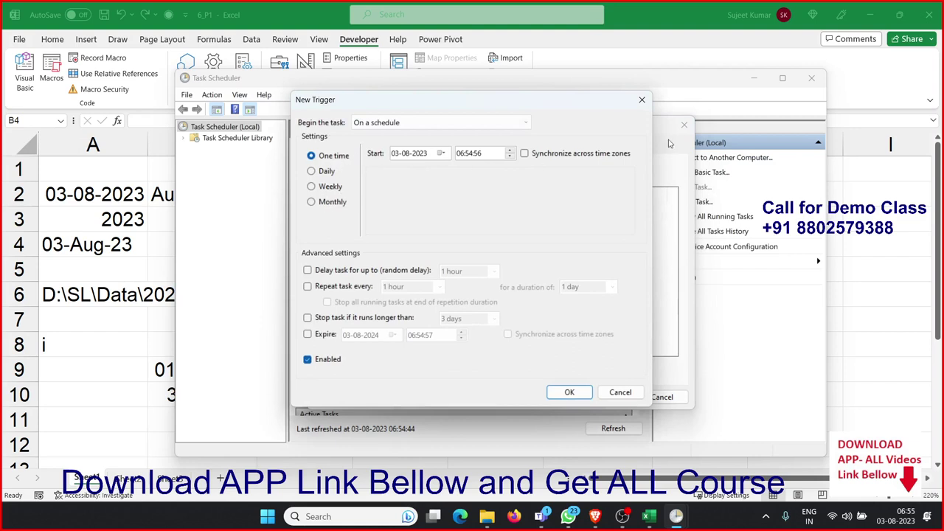
click(641, 100)
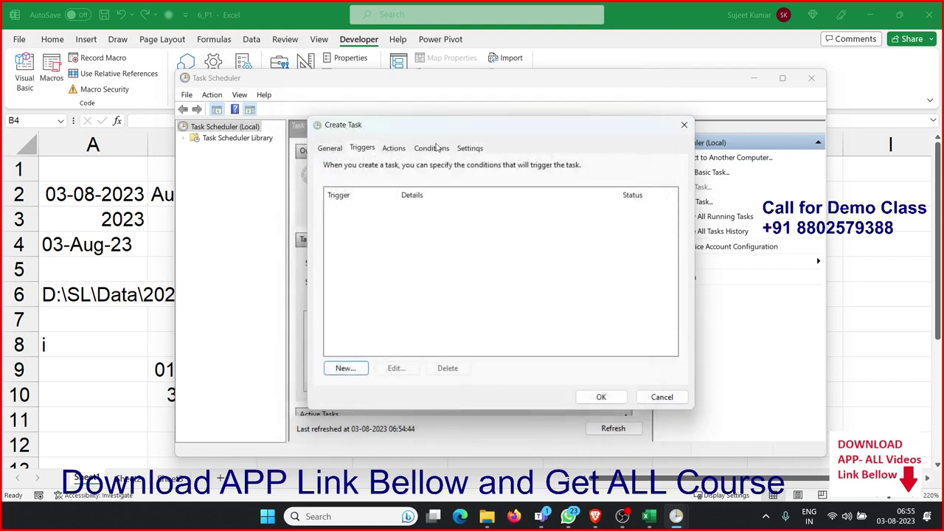
- Try then cancel a New Action, review Conditions and Settings, and discard the task
click(396, 149)
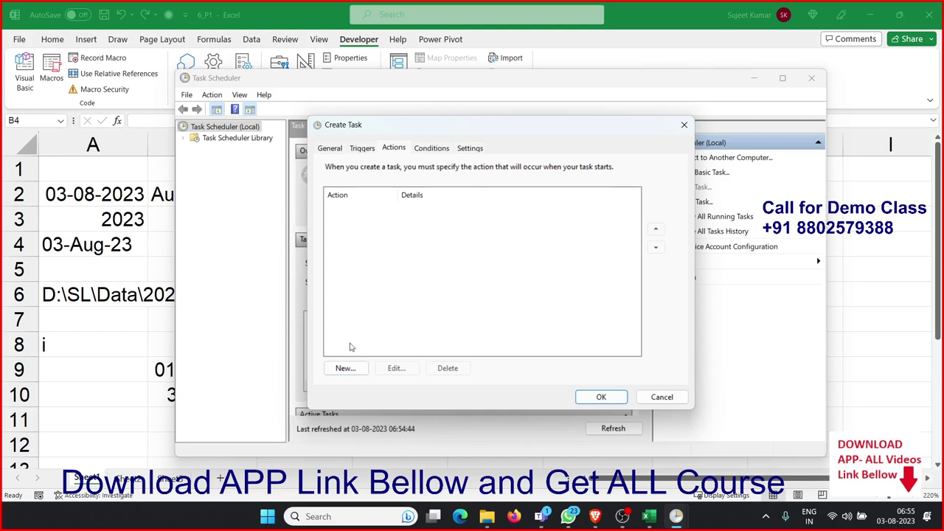
click(344, 367)
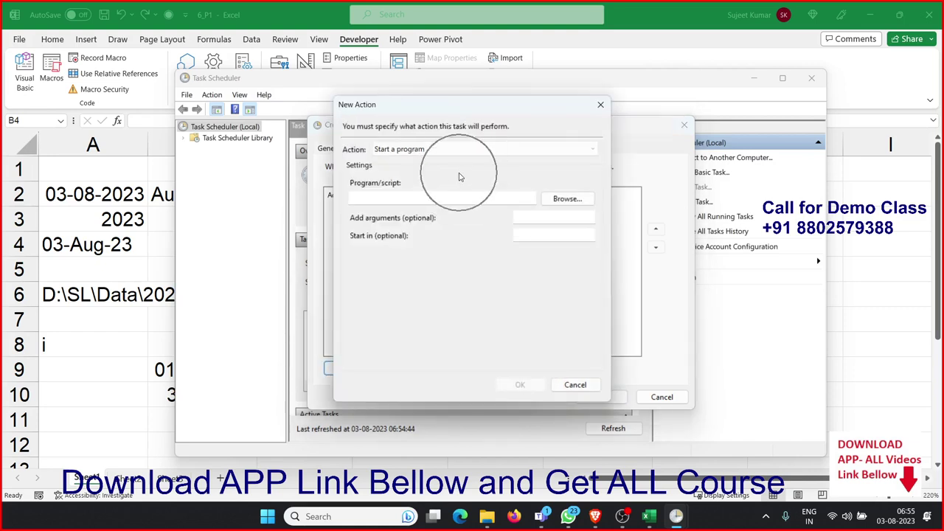
click(602, 107)
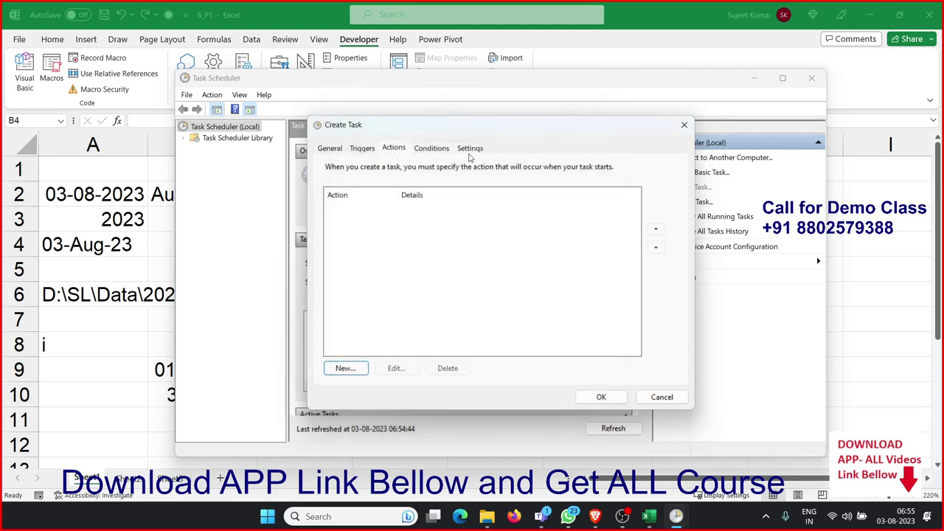
click(443, 151)
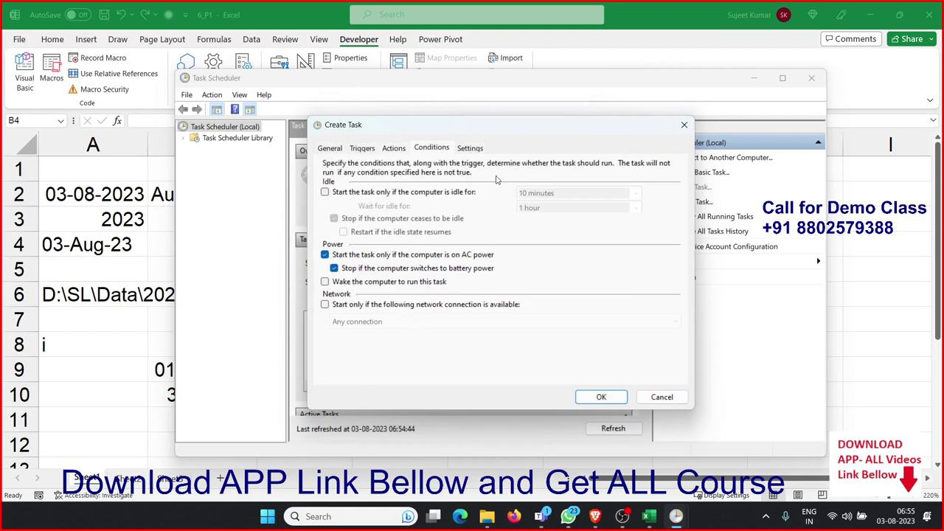
click(470, 148)
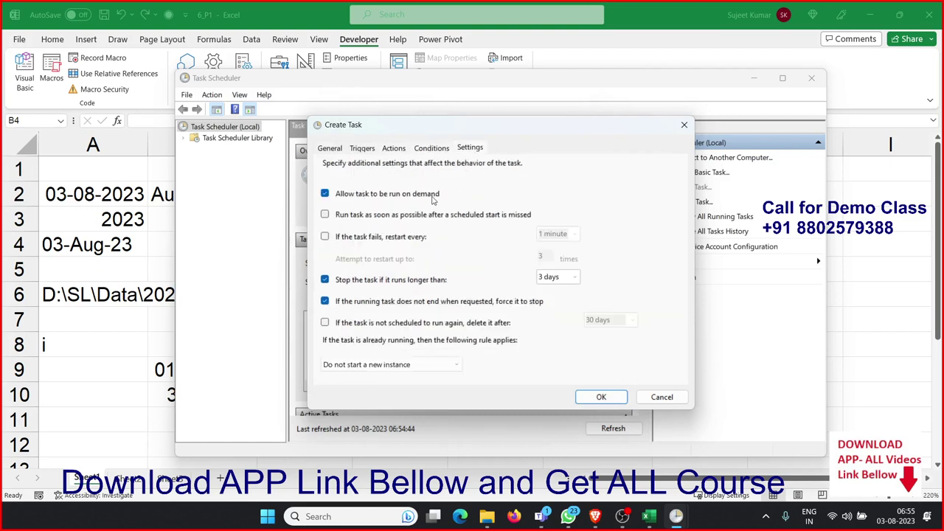
click(430, 149)
click(393, 149)
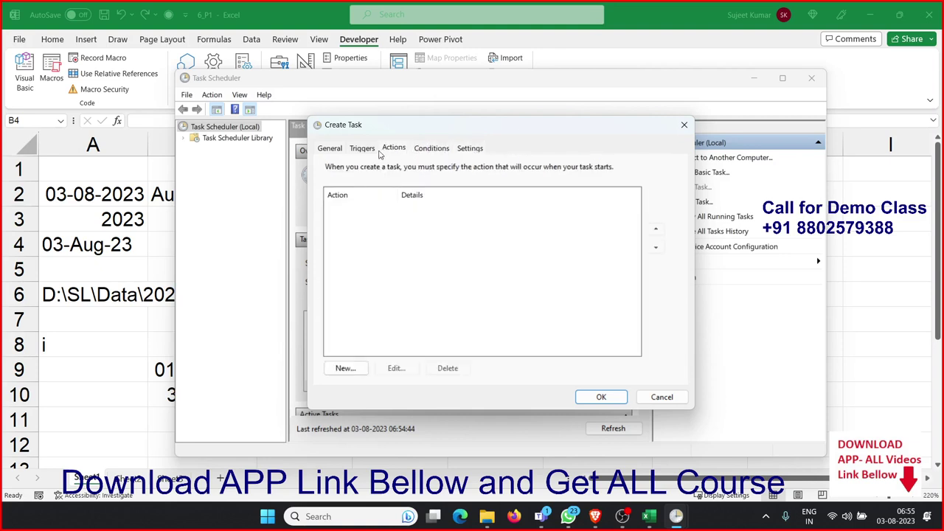
click(365, 149)
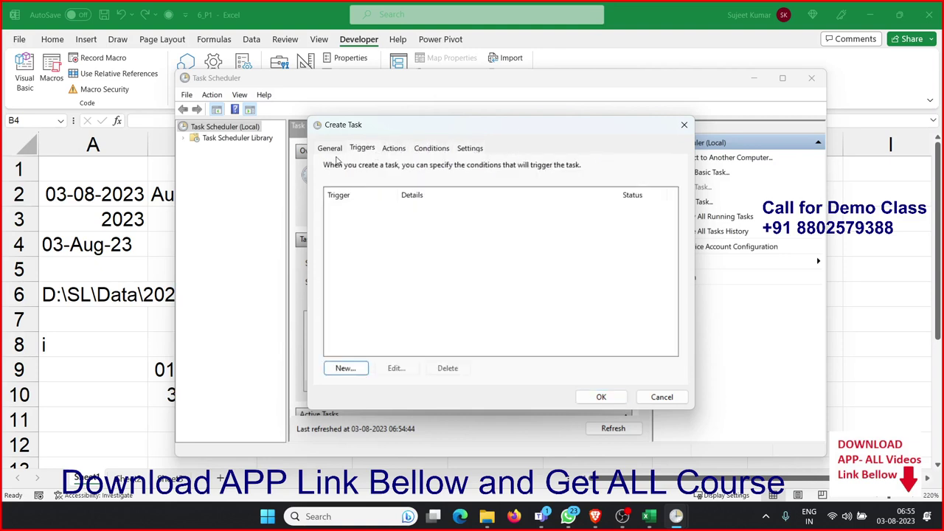
click(679, 398)
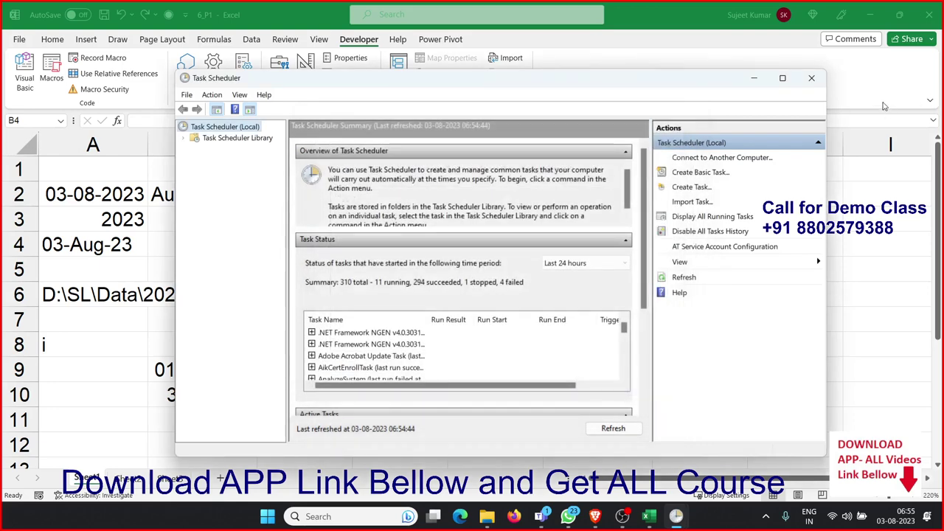
- Close Task Scheduler and open Module1's code in the VBA editor
click(812, 78)
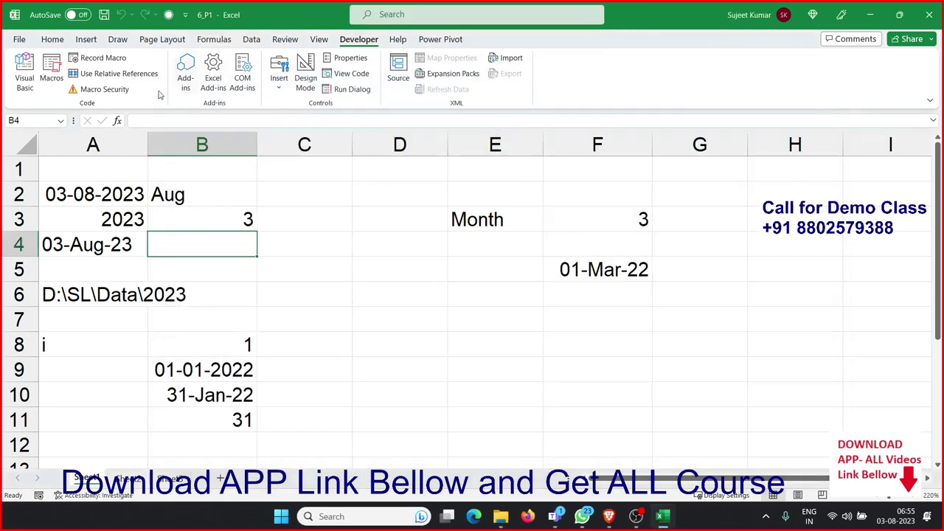
click(26, 79)
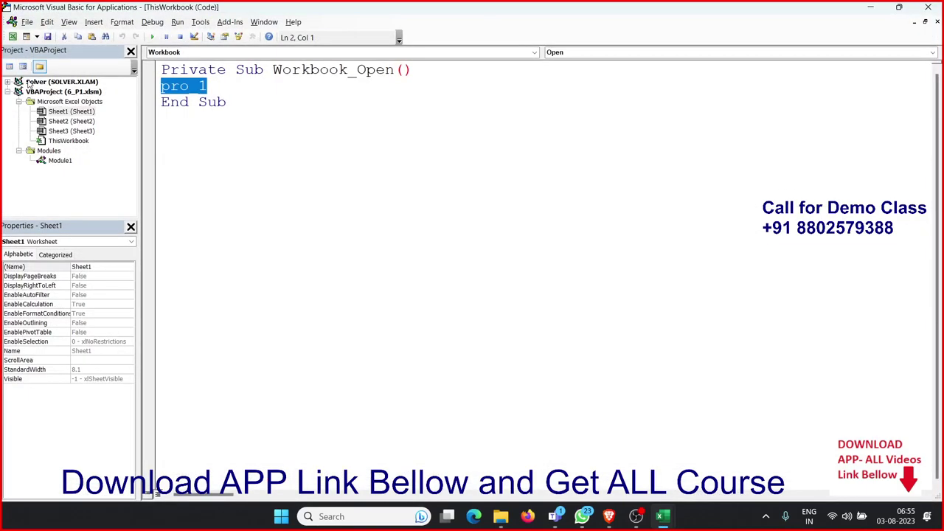
double_click(60, 160)
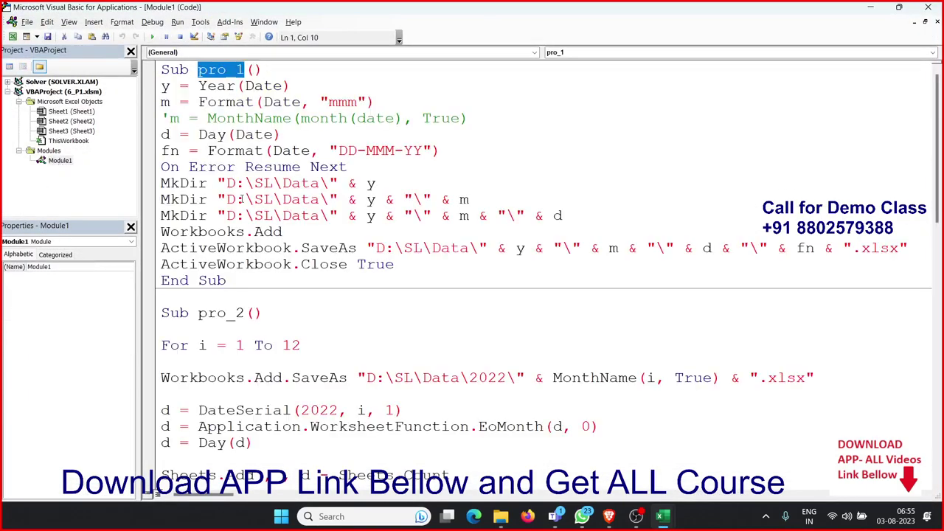
- Select all of Module1's macro code
click(245, 199)
scroll(250, 195, down, 1)
scroll(251, 193, down, 9)
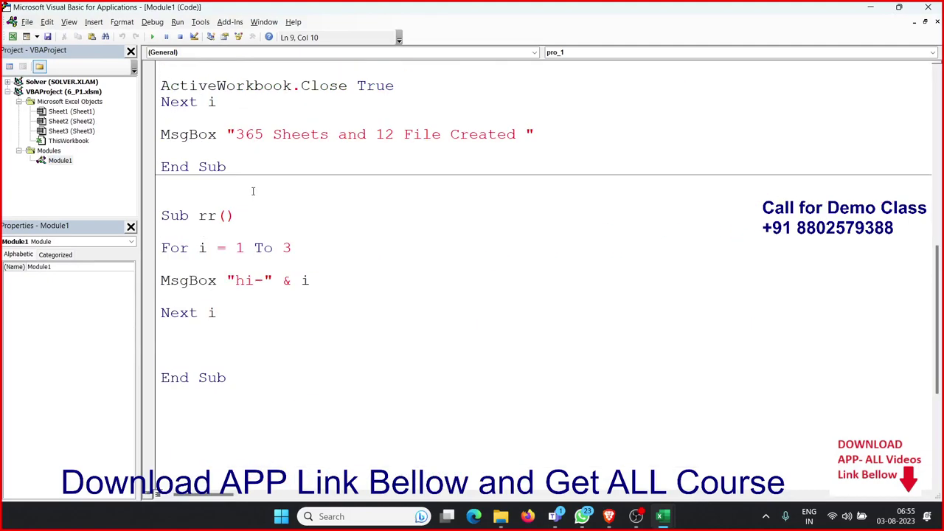
scroll(254, 190, up, 6)
click(254, 183)
key(ctrl+a)
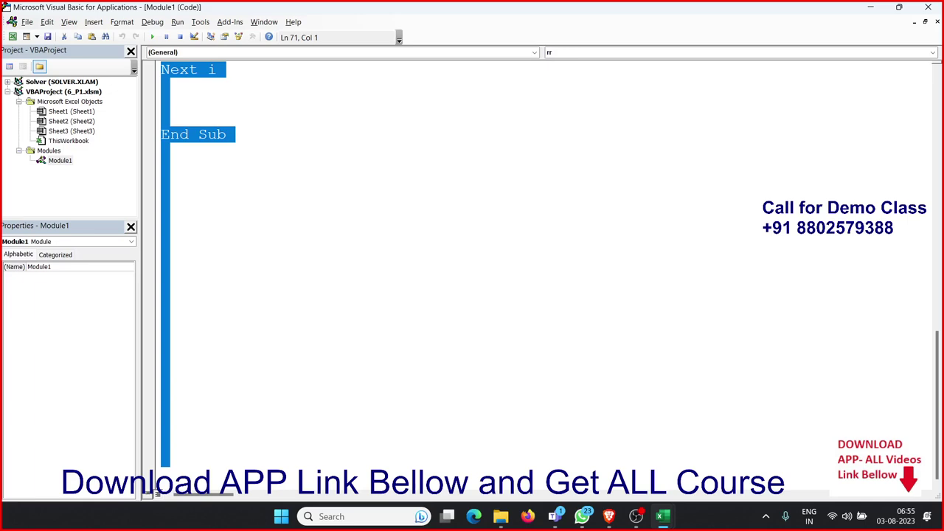
click(582, 517)
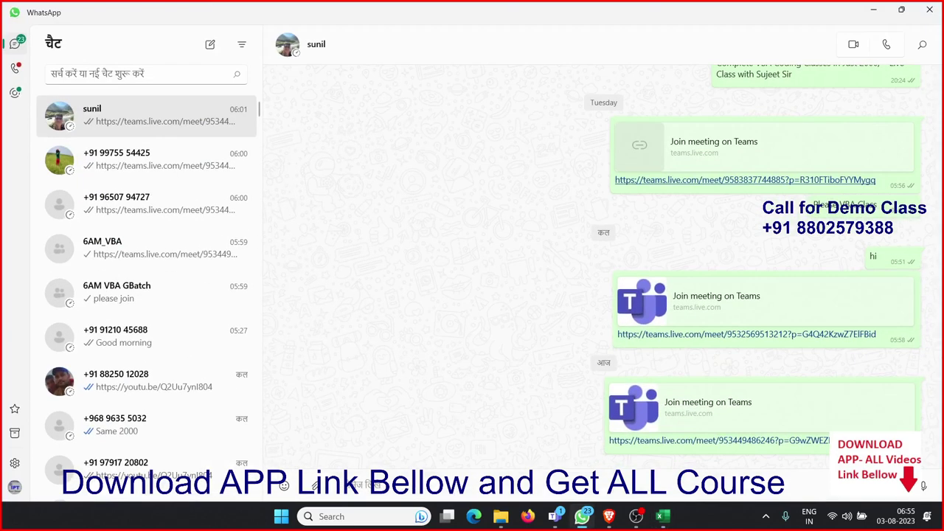
- Paste and send the macro code to the 6AM VBA GBatch and 6AM_VBA groups
click(122, 289)
key(ctrl+v)
key(Return)
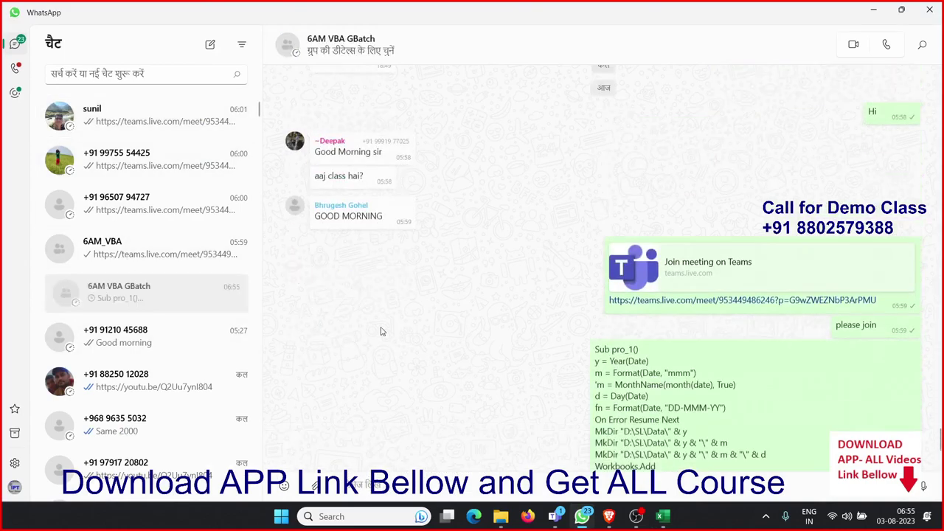
click(132, 295)
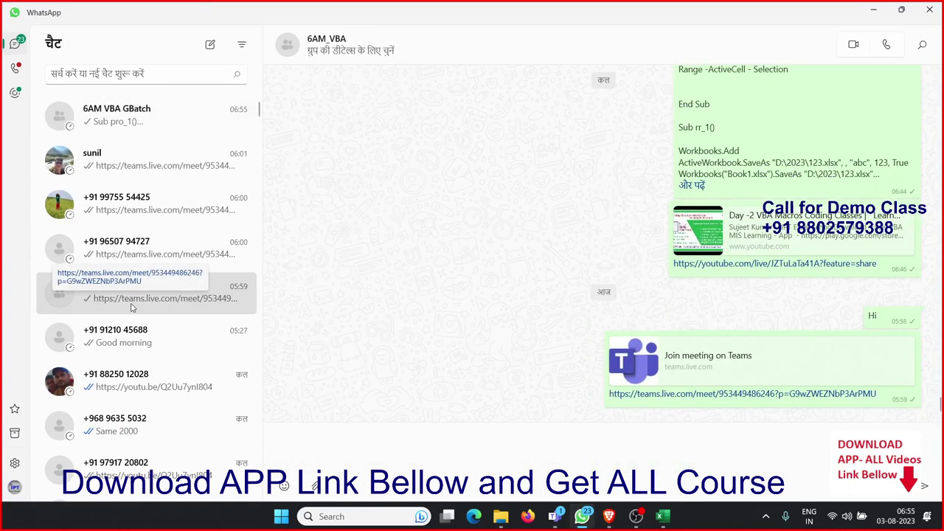
key(ctrl+v)
key(Return)
- Send the macro code to two more contacts, then recheck the 6AM VBA GBatch group
click(150, 305)
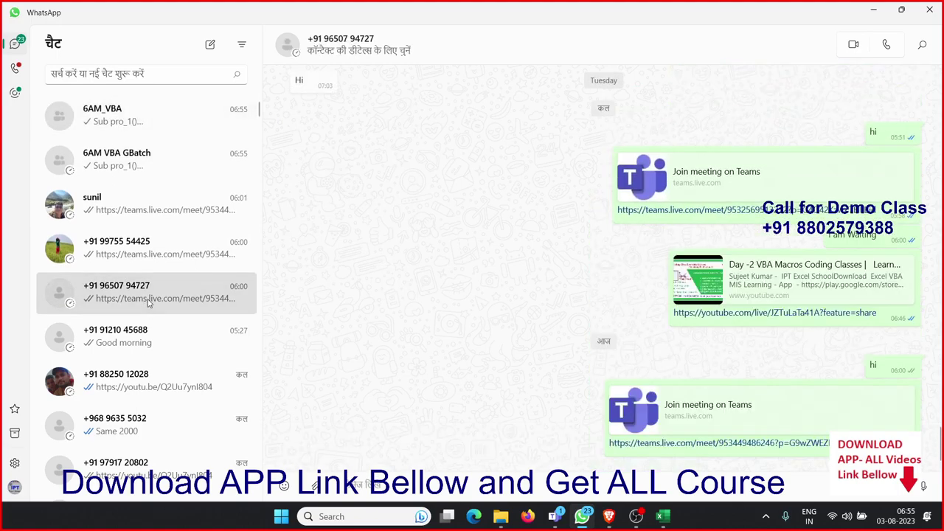
key(ctrl+v)
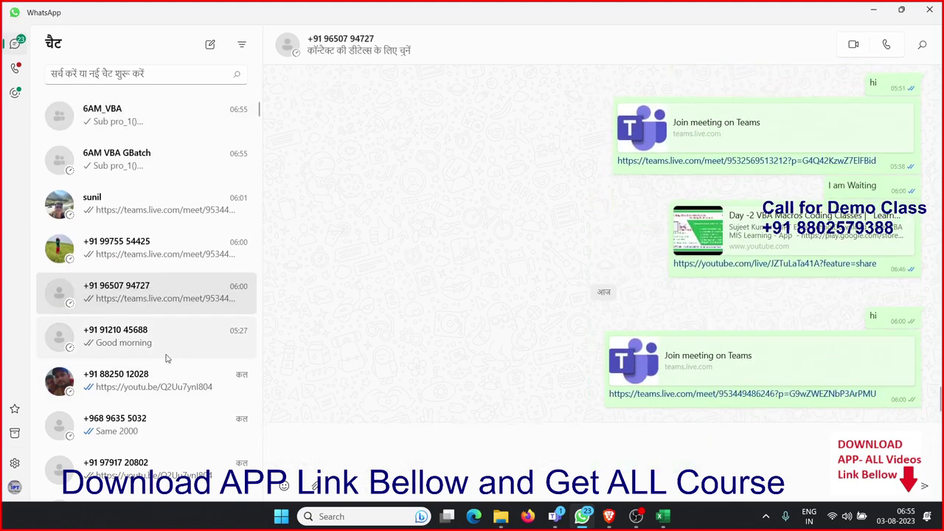
key(Return)
click(79, 303)
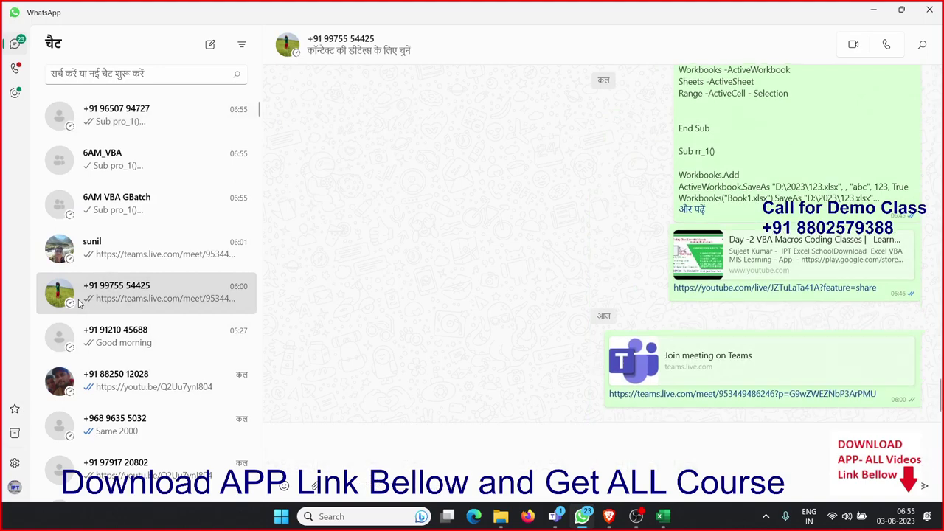
key(ctrl+v)
key(Return)
click(81, 299)
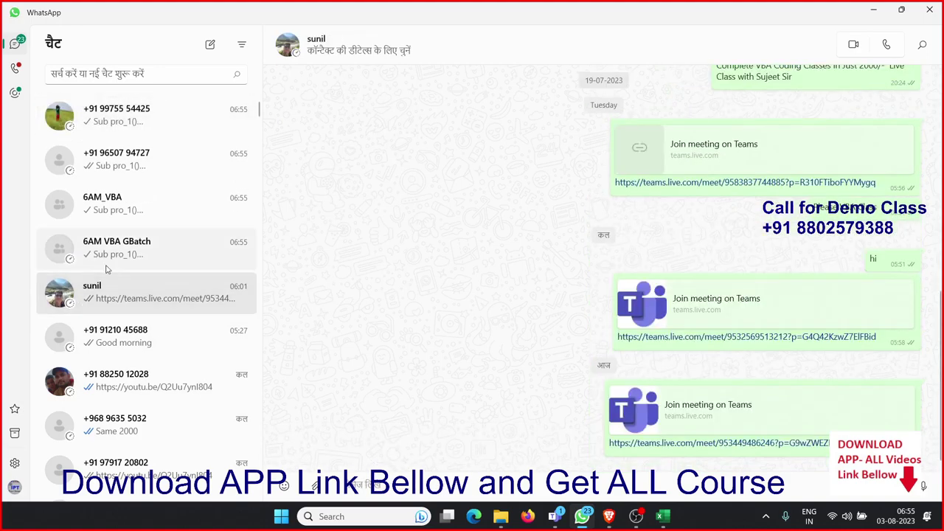
click(105, 250)
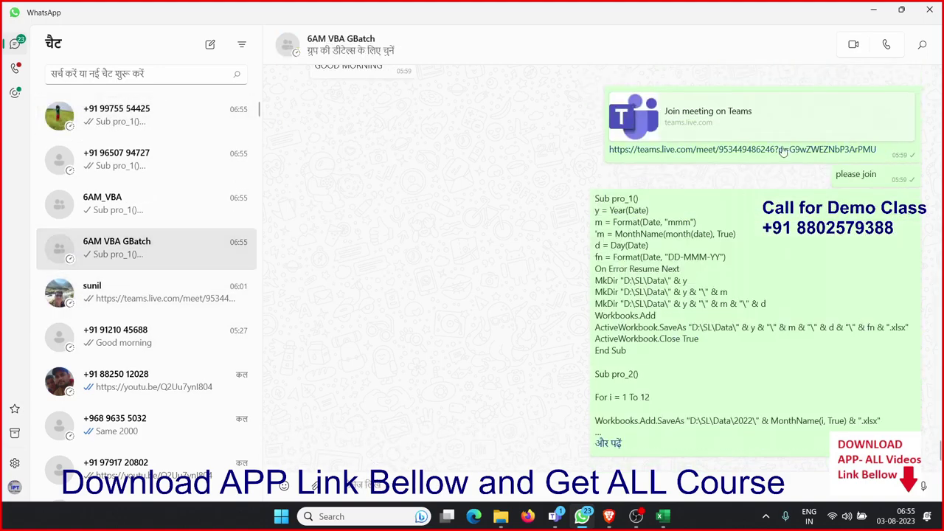
click(637, 515)
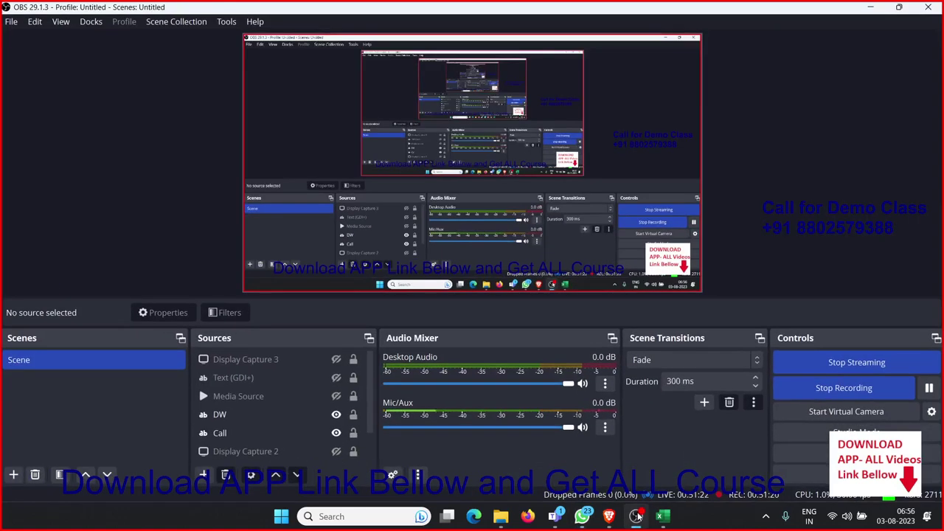